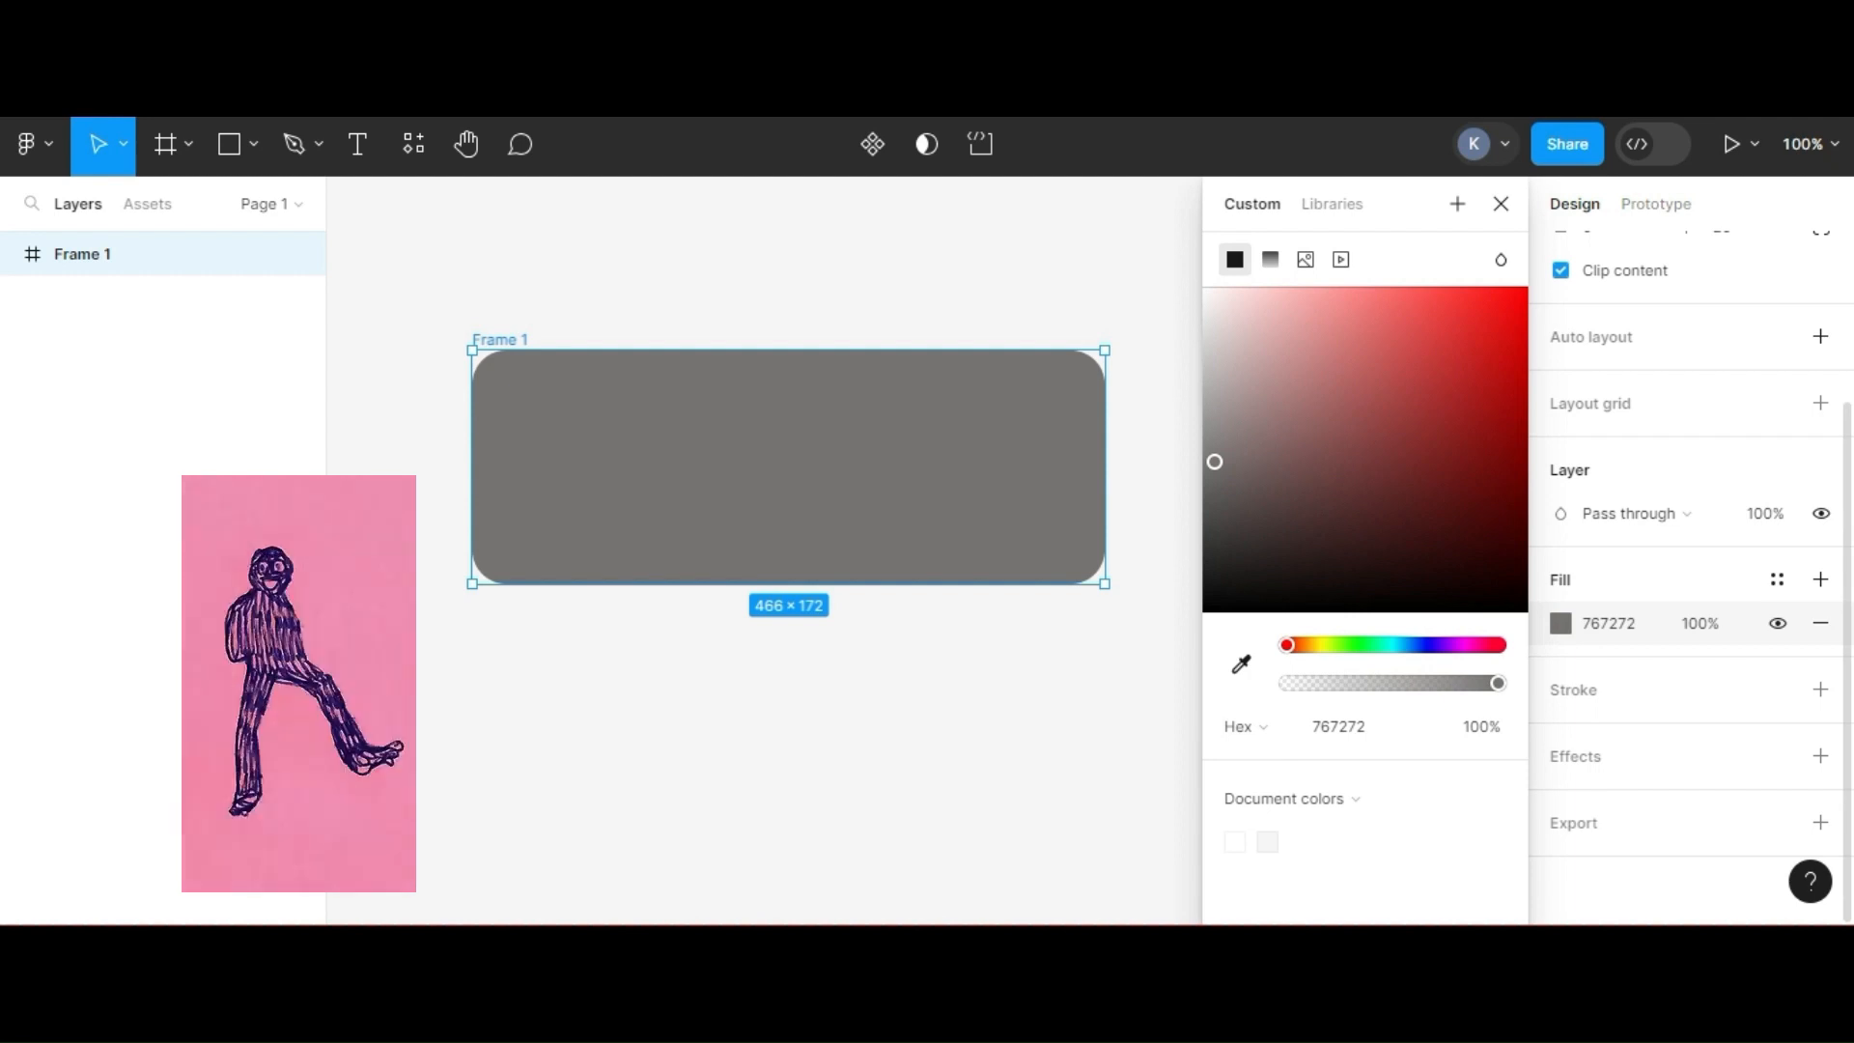
Set Frame 1's fill to the dark gray 414040.
drag(1214, 462, 1207, 529)
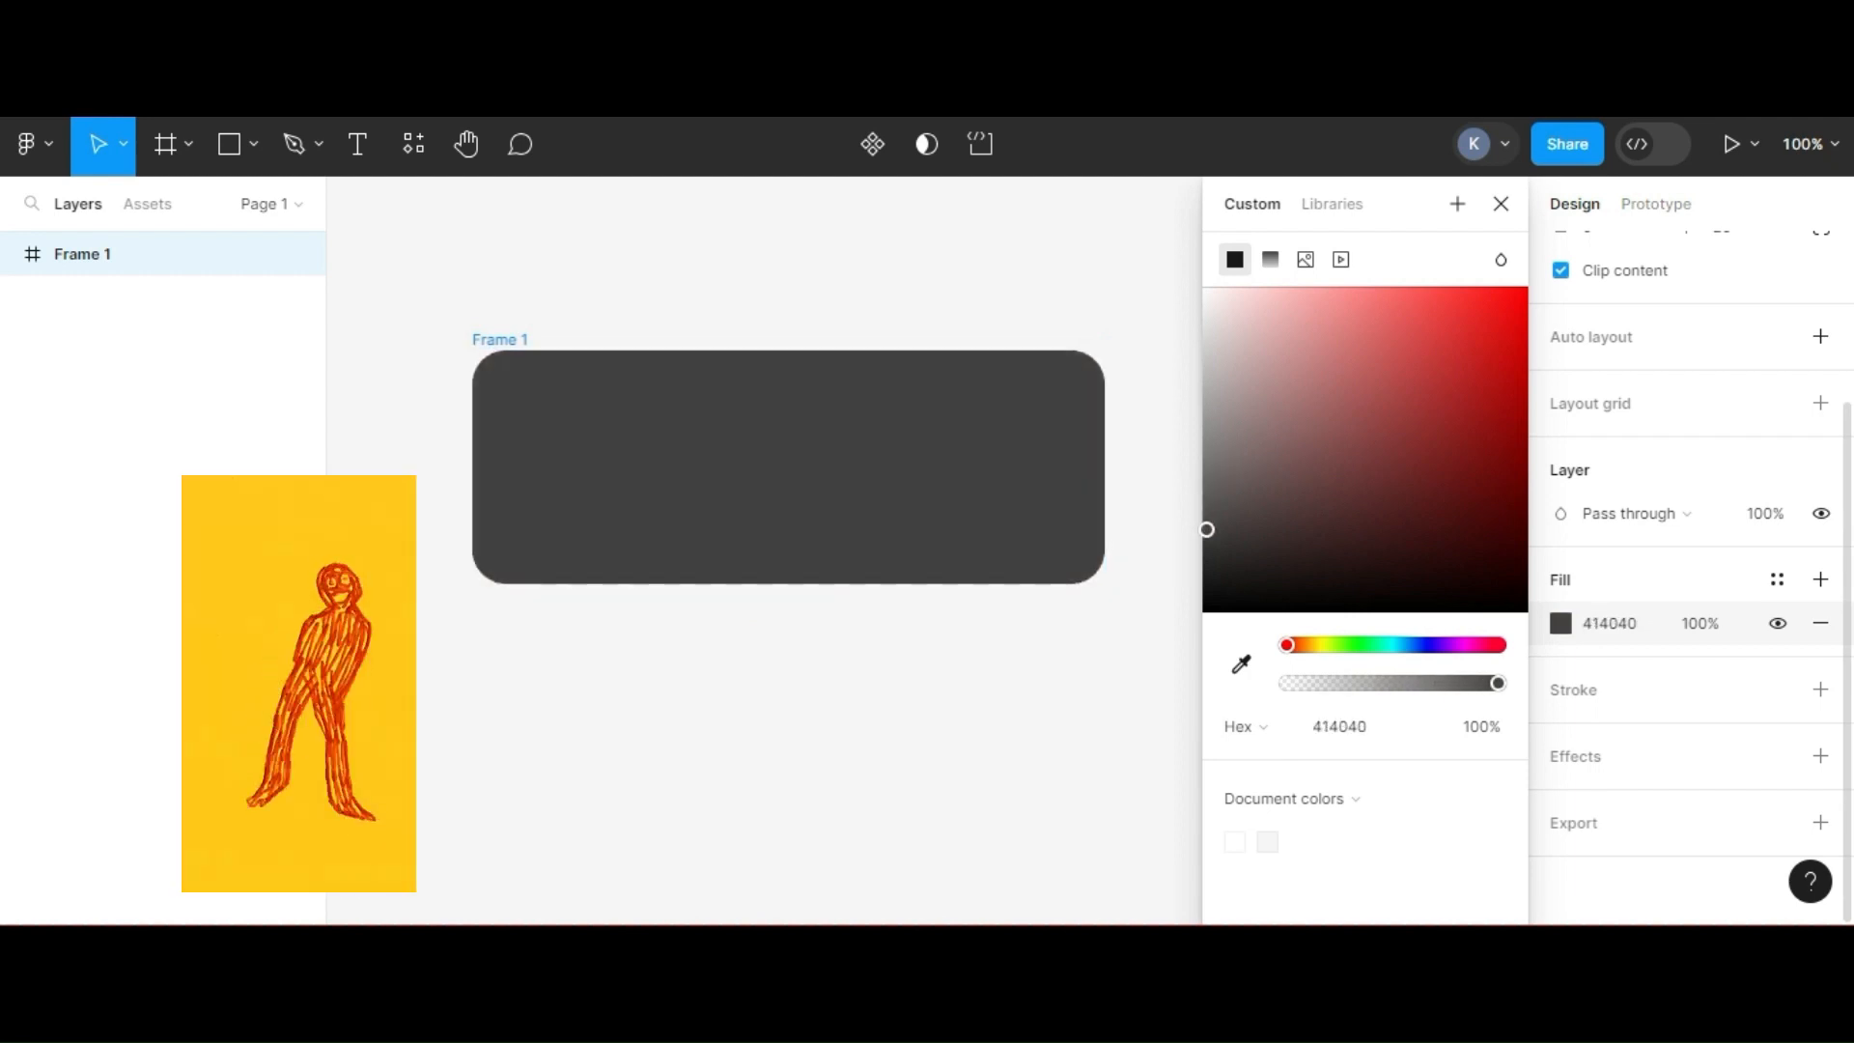
key(Escape)
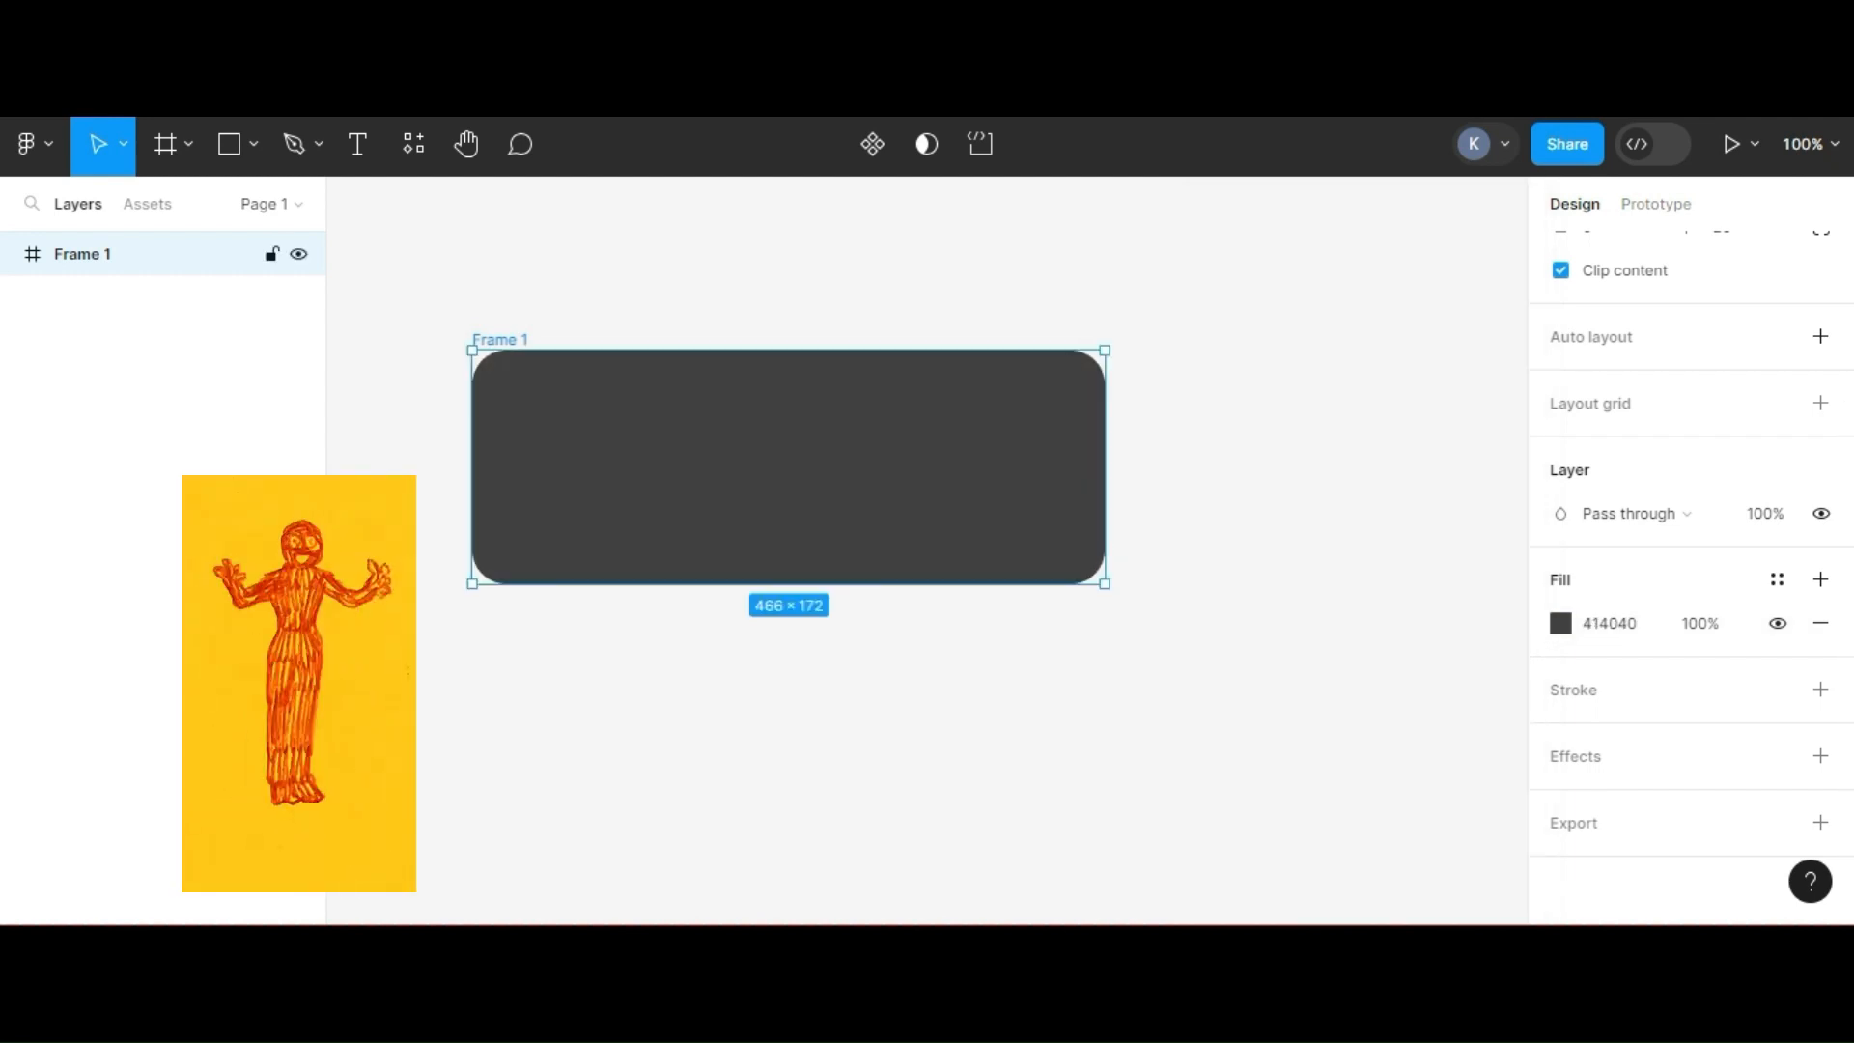
Duplicate Frame 1, place the copy just below the original, and narrow it to about 155 × 172.
key(ctrl+d)
scroll(926, 550, left, 3)
drag(1332, 466, 625, 737)
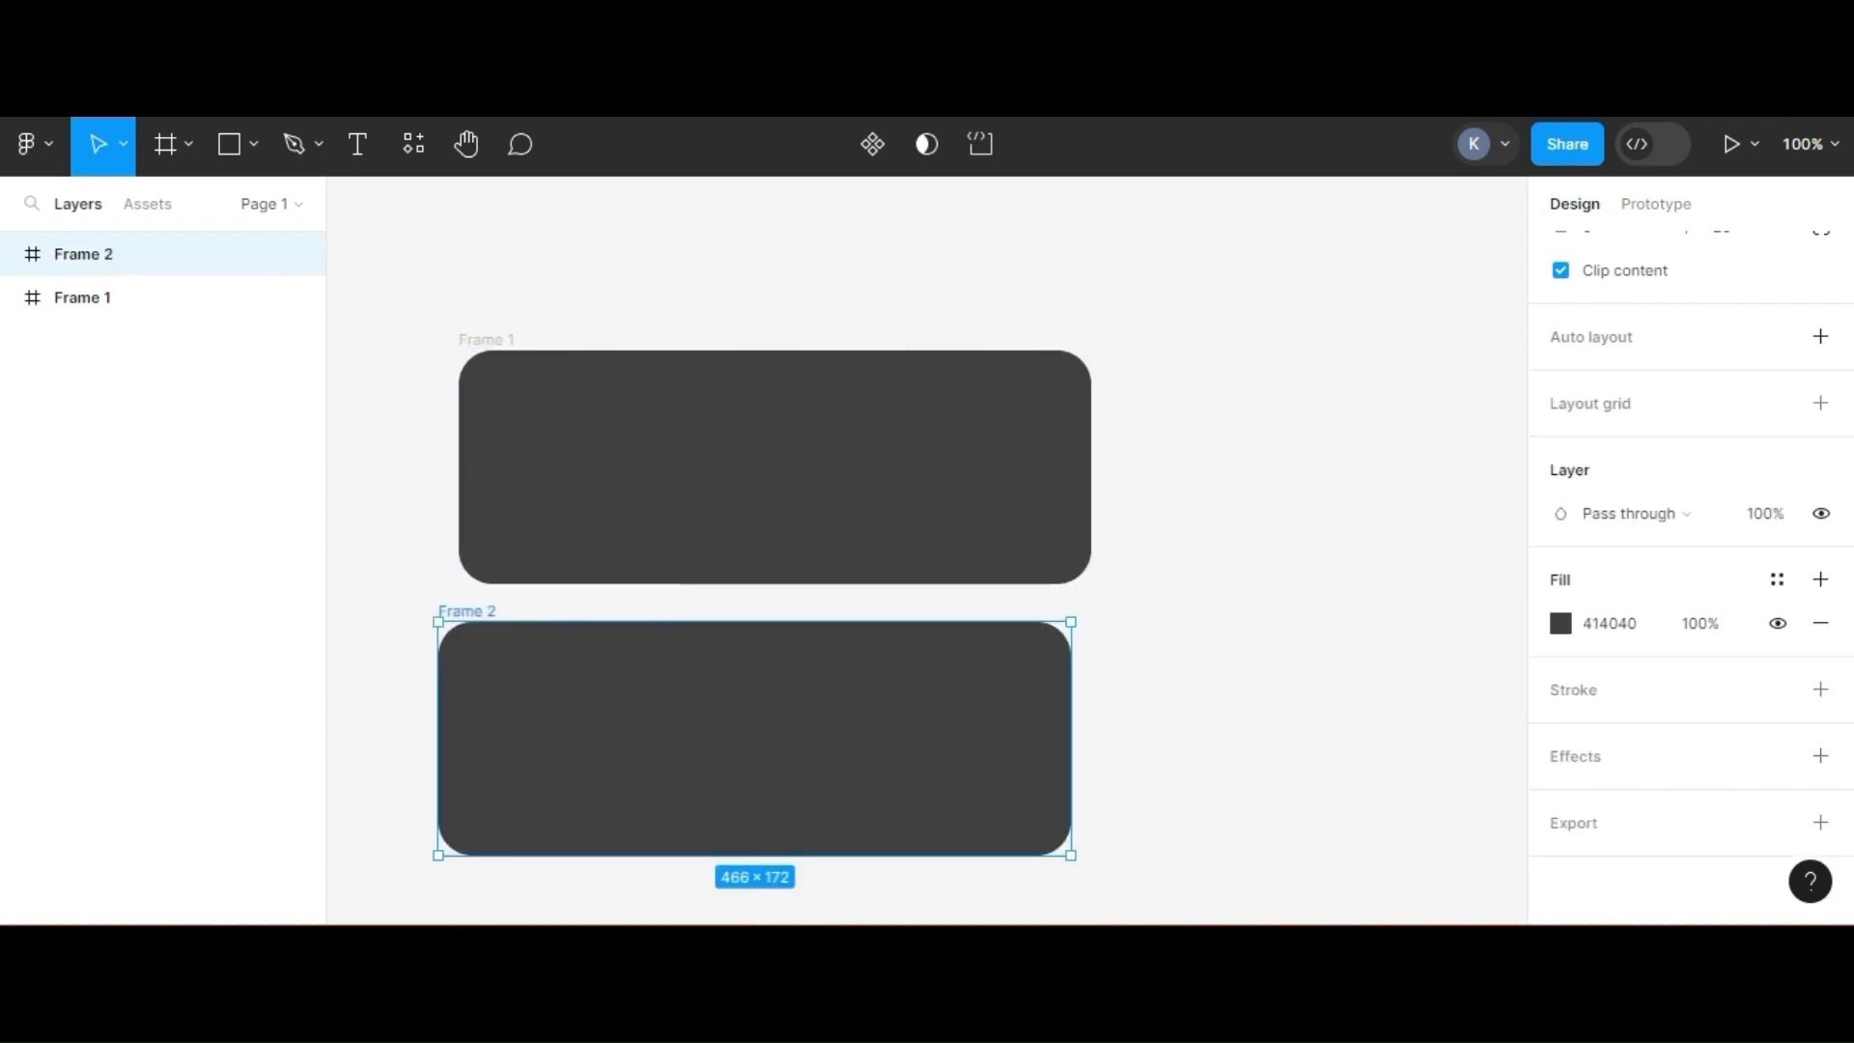
drag(1070, 744, 640, 744)
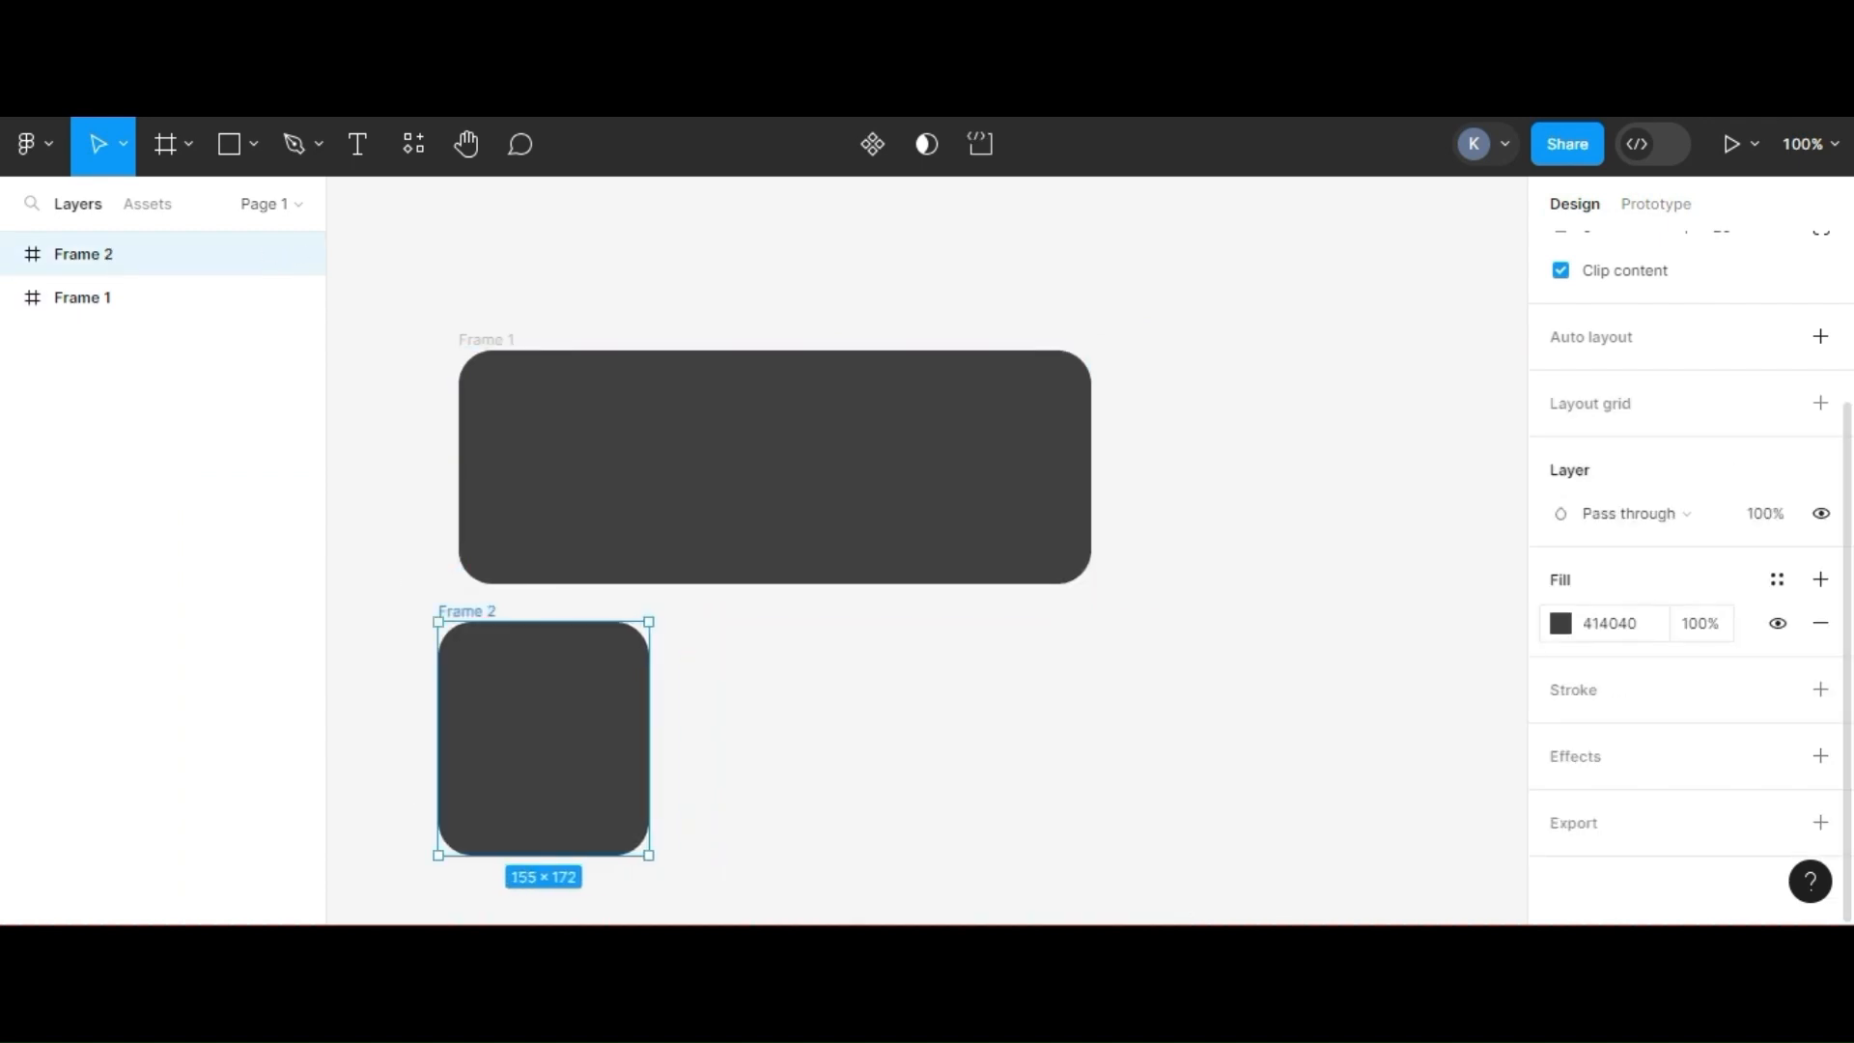
Duplicate the small square frame and place the copy directly to its right, aligned with it.
key(ctrl+d)
scroll(927, 551, down, 3)
drag(521, 757, 775, 488)
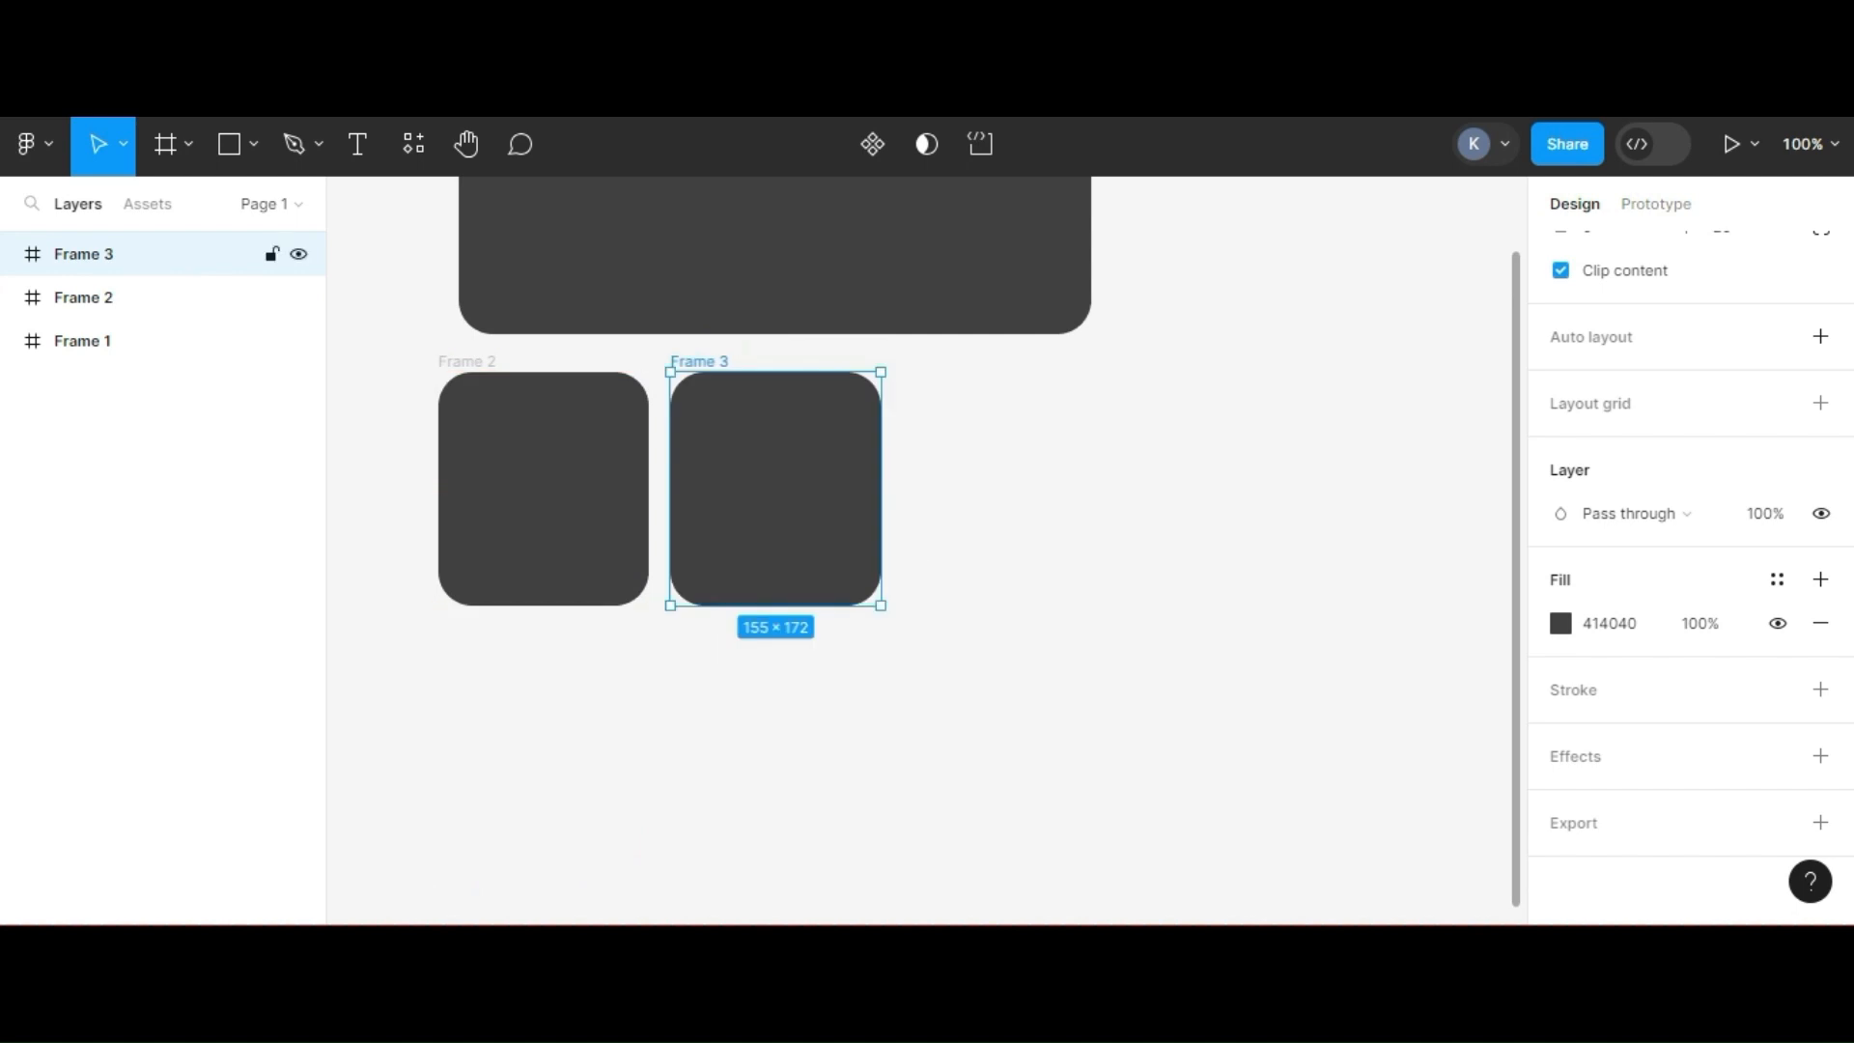
Shrink Frame 2 to about 152 × 166 and set its corner radius to 100.
click(482, 415)
drag(439, 372, 442, 380)
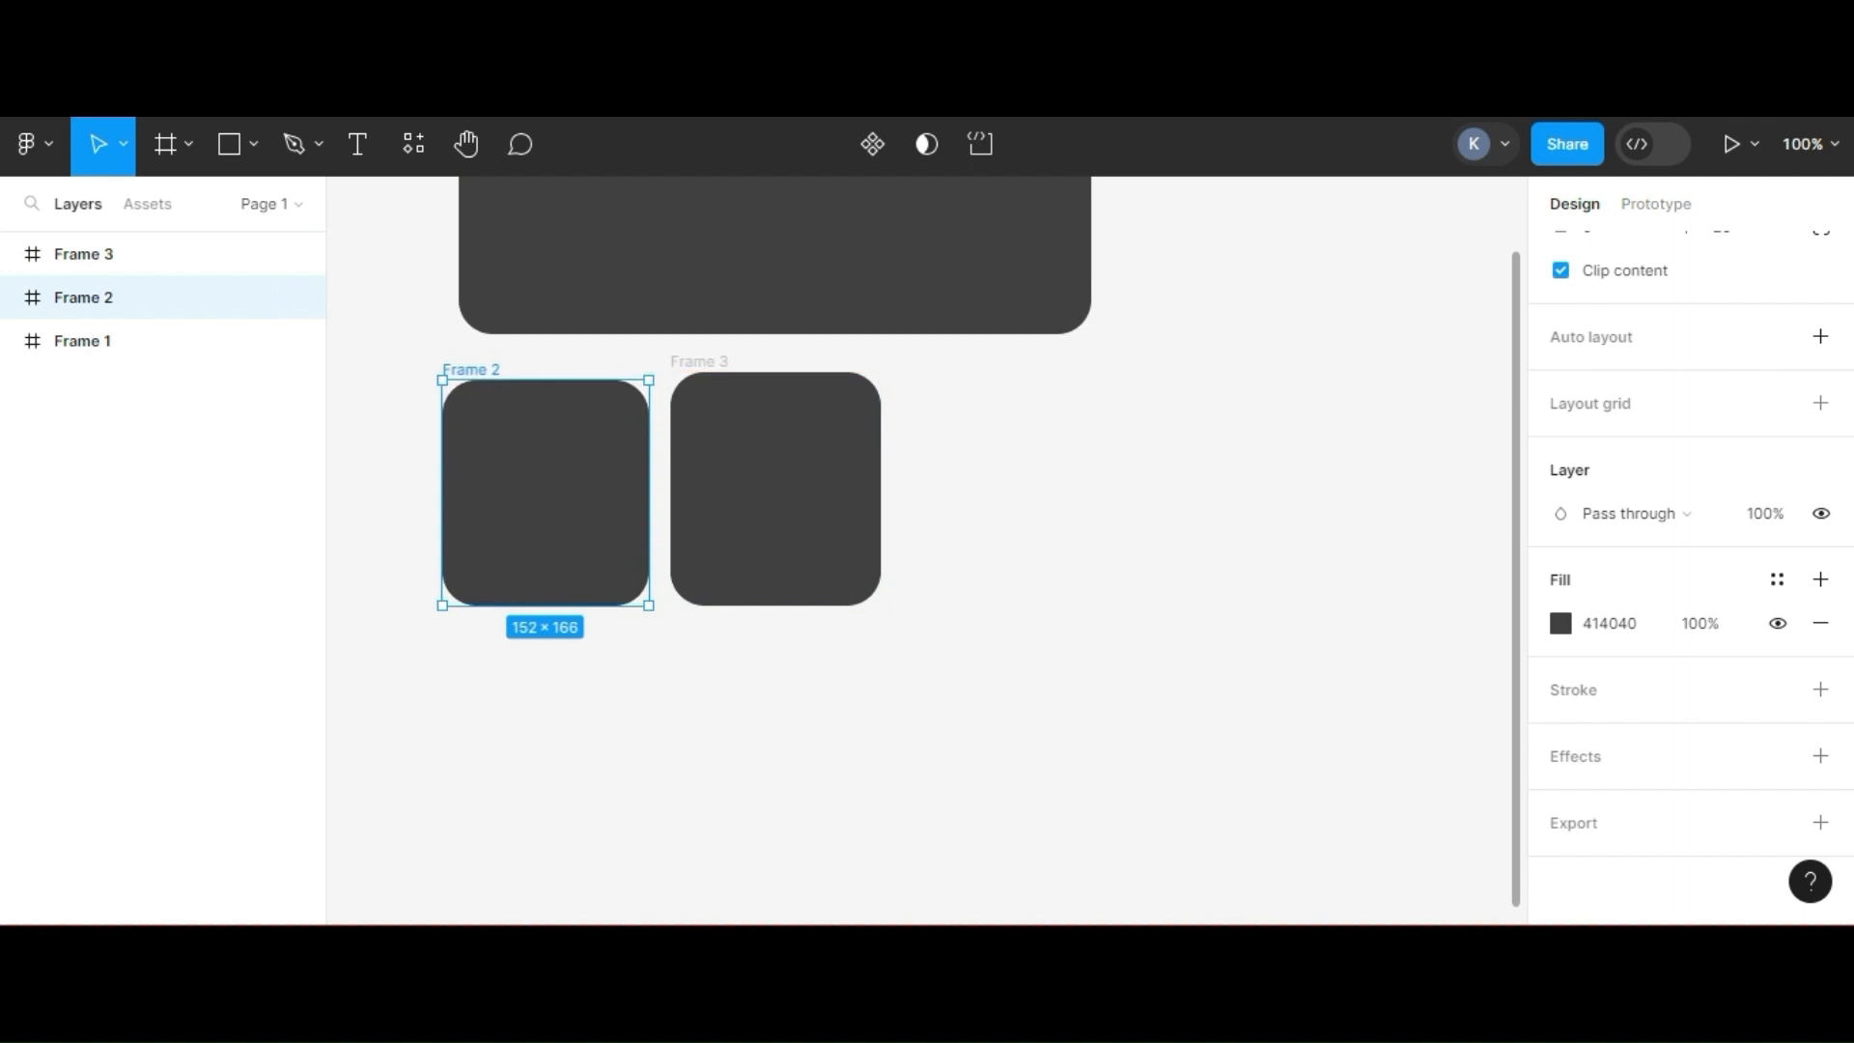
scroll(1733, 449, up, 3)
click(1728, 449)
text(100)
key(Return)
Set Frame 3's corner radius to 100.
click(83, 253)
click(1729, 449)
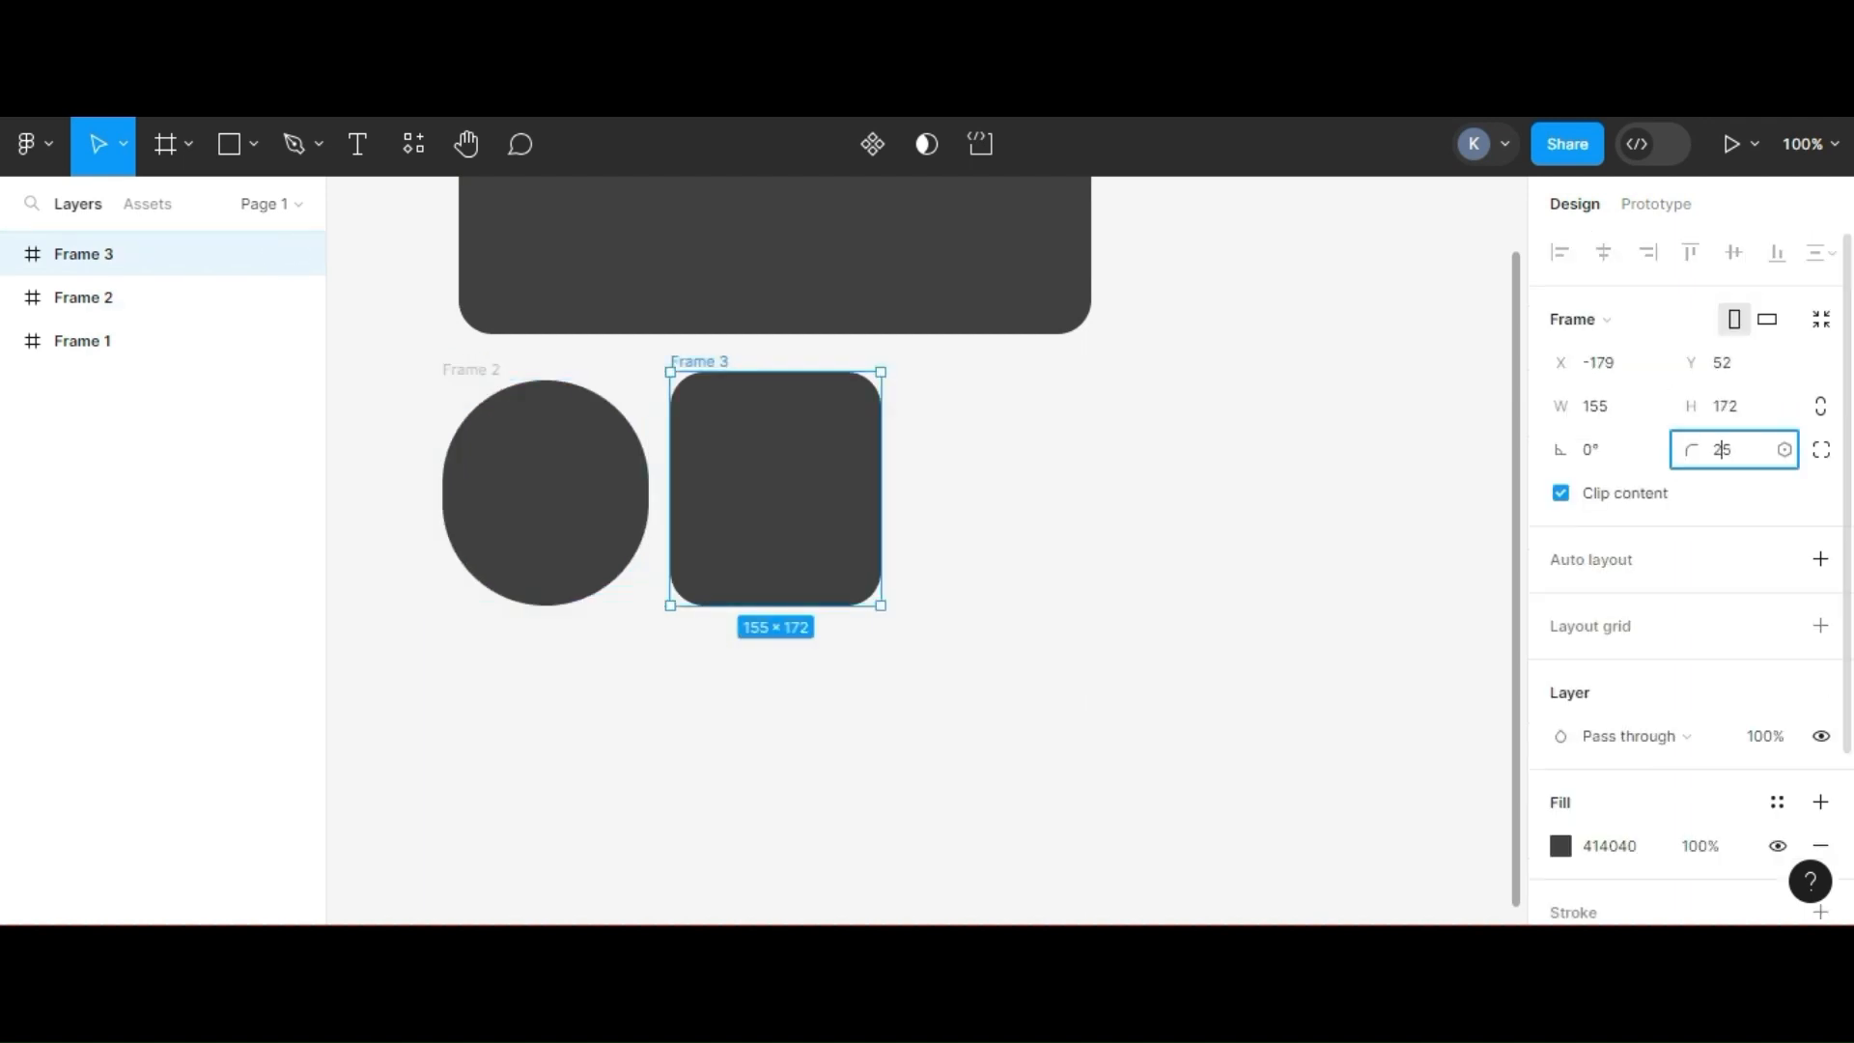
text(100)
key(Return)
click(229, 144)
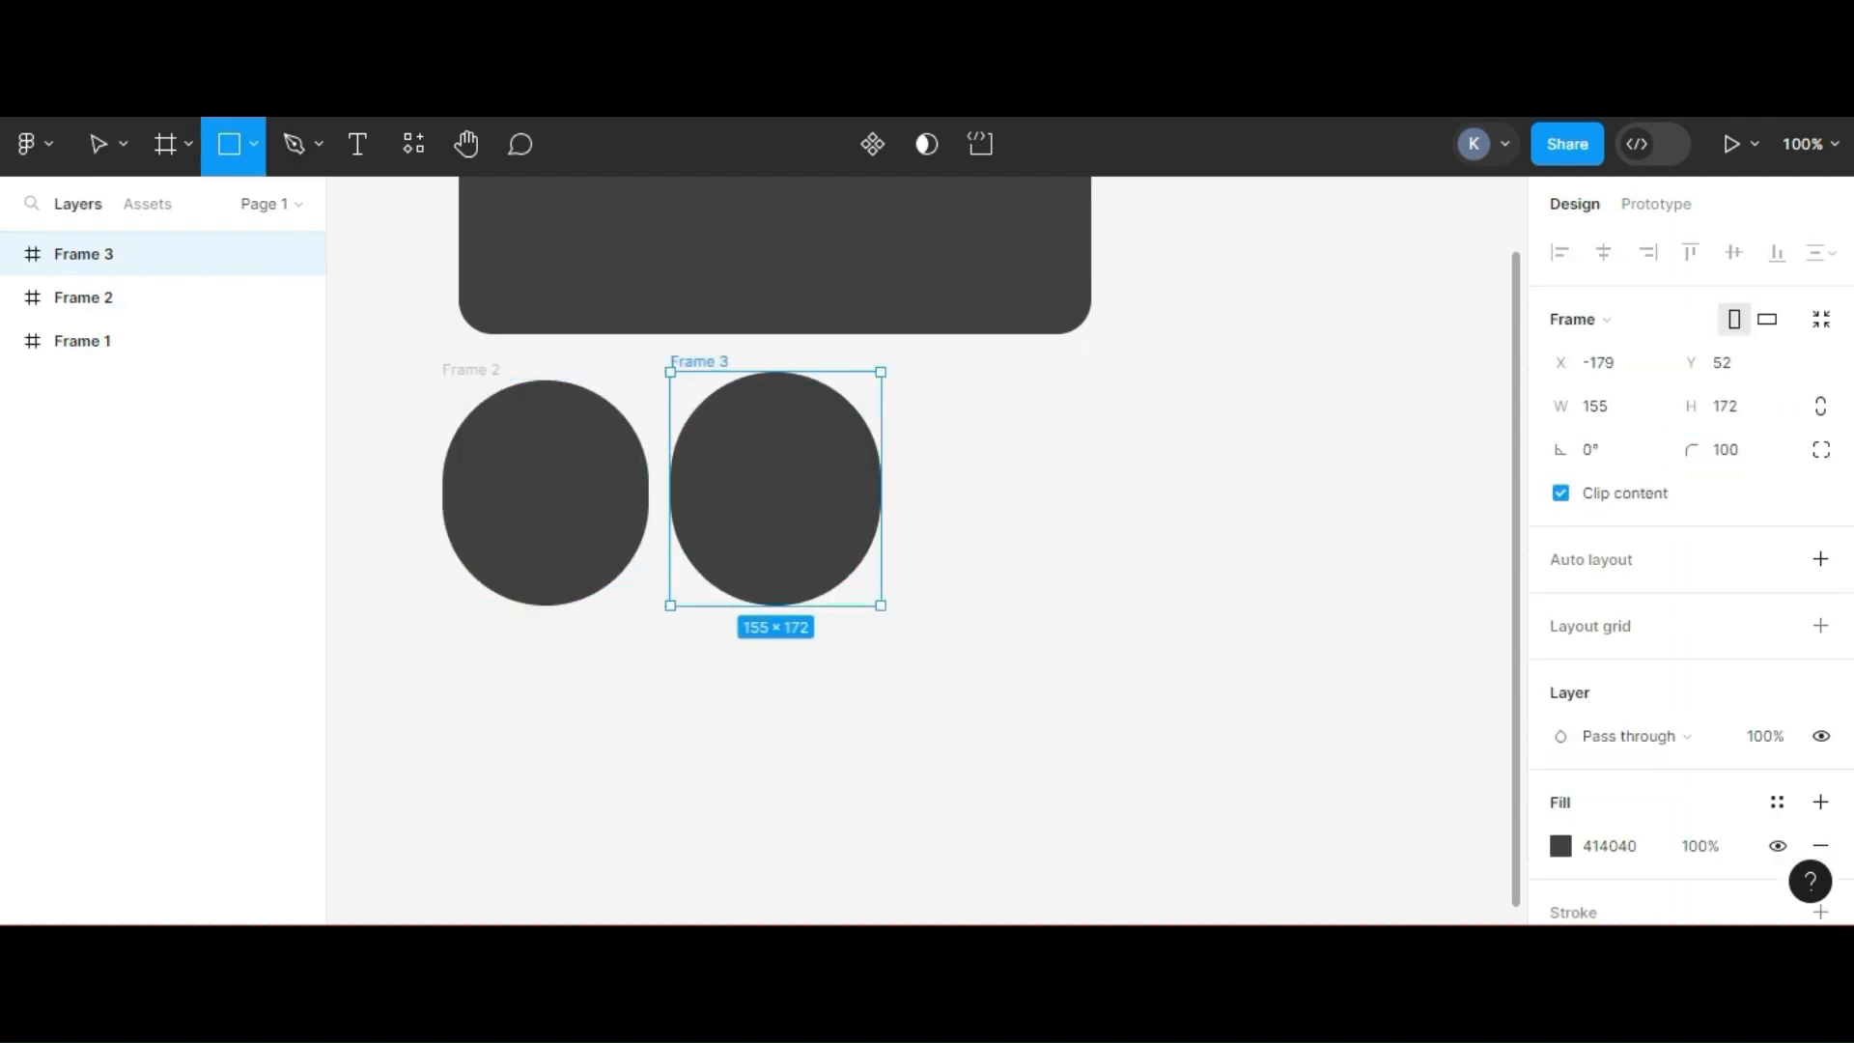
click(253, 144)
click(253, 143)
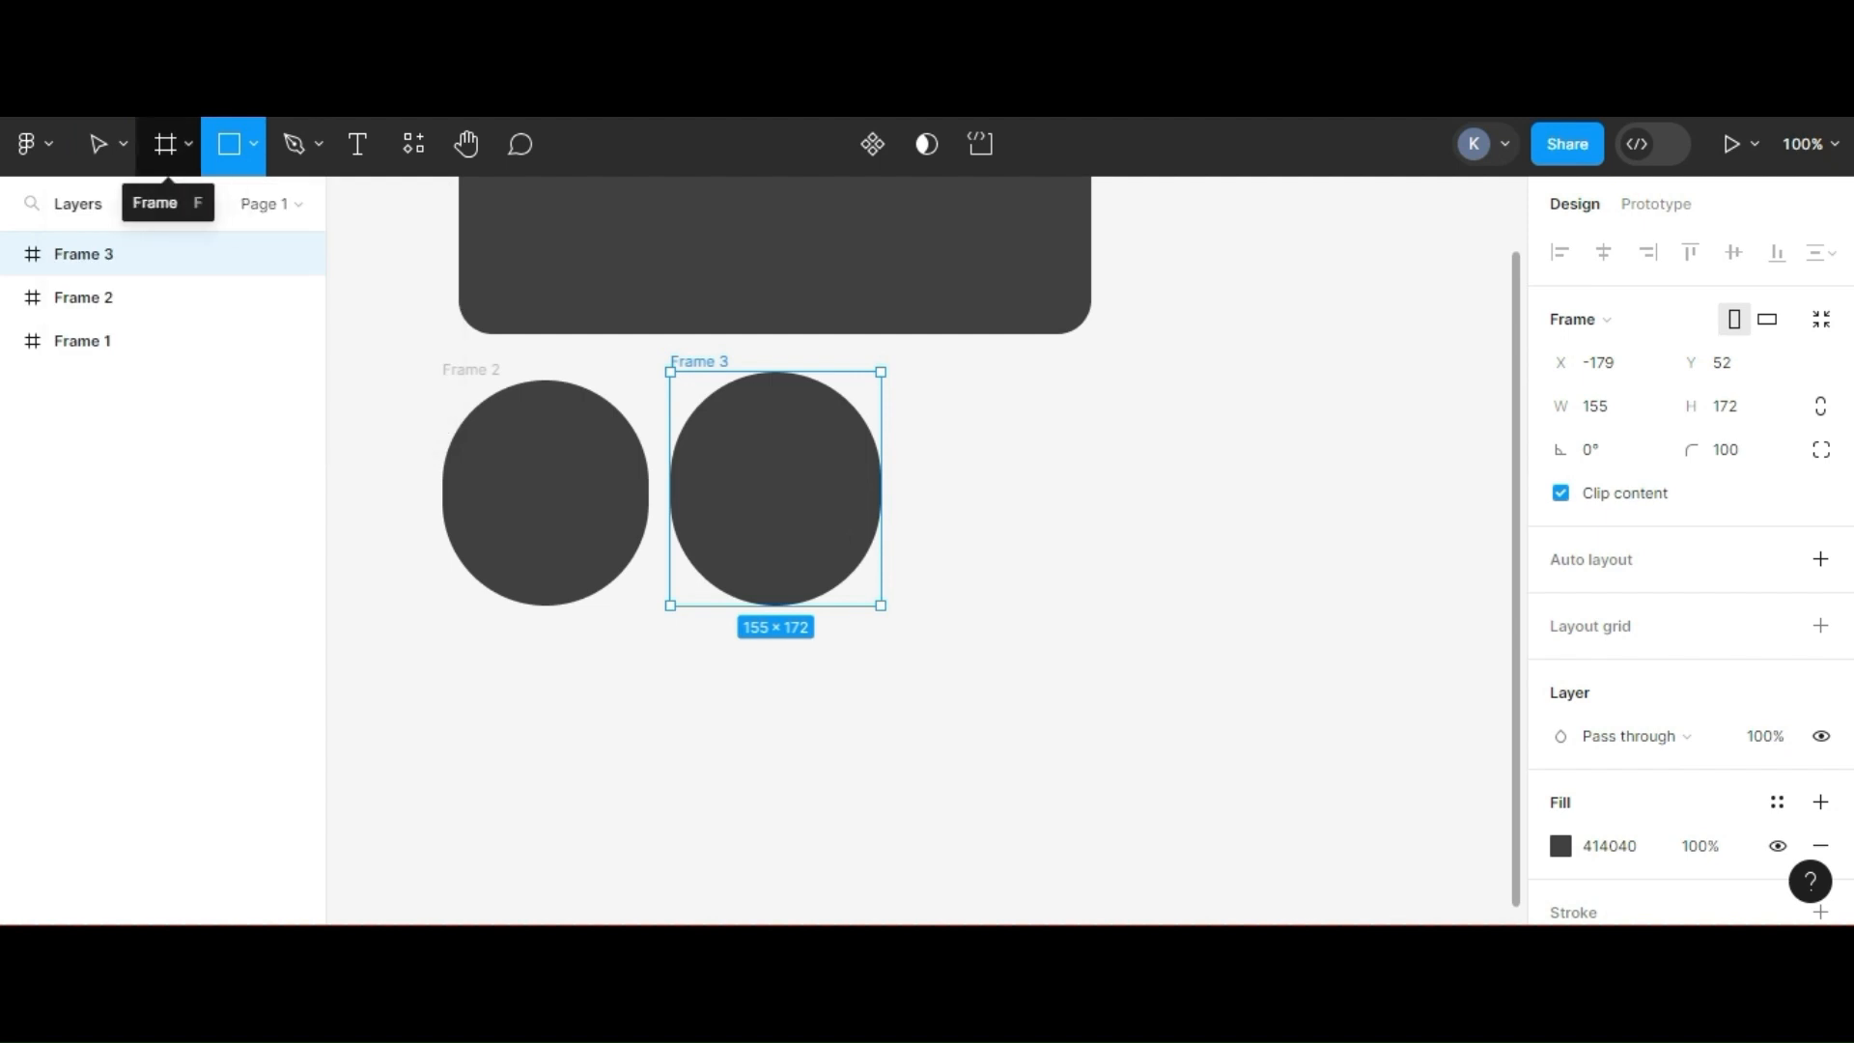
click(253, 144)
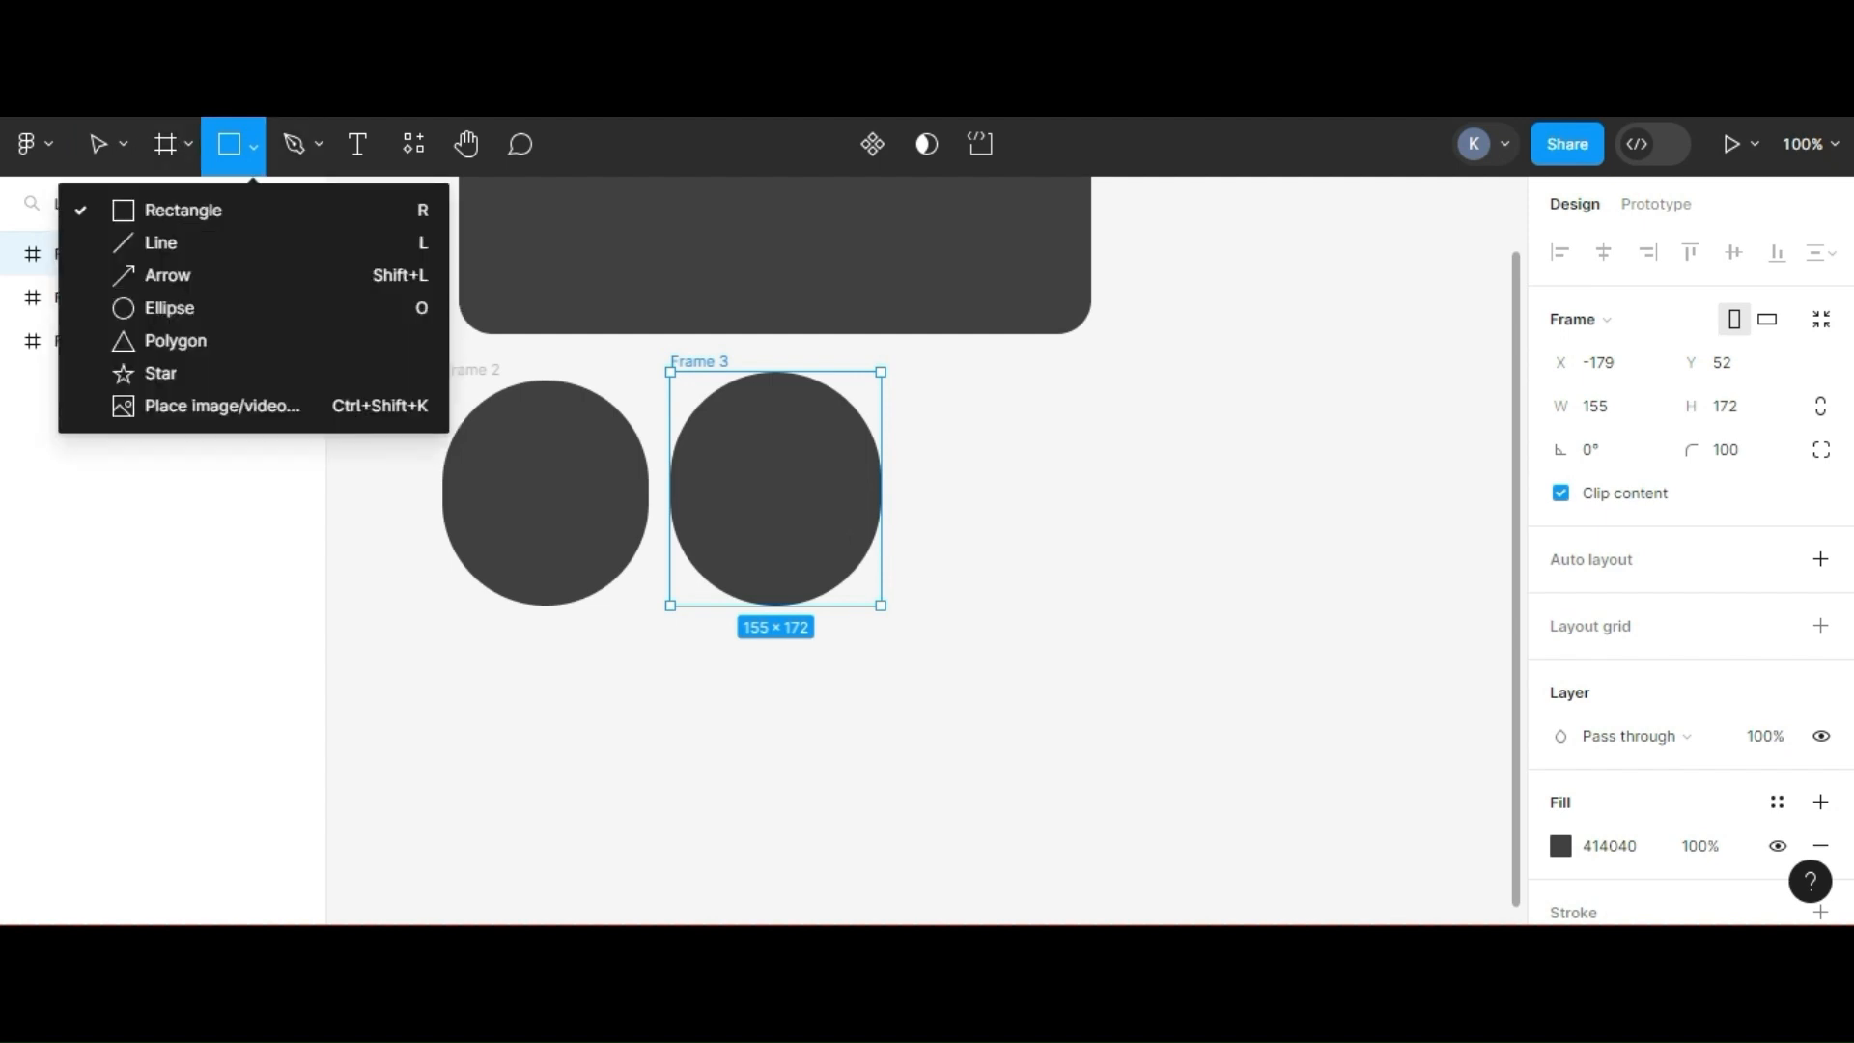
Delete Frame 3, the round frame beside Frame 2.
click(777, 501)
key(Delete)
click(777, 489)
key(Delete)
Choose the Ellipse shape tool for drawing beside Frame 2.
click(228, 144)
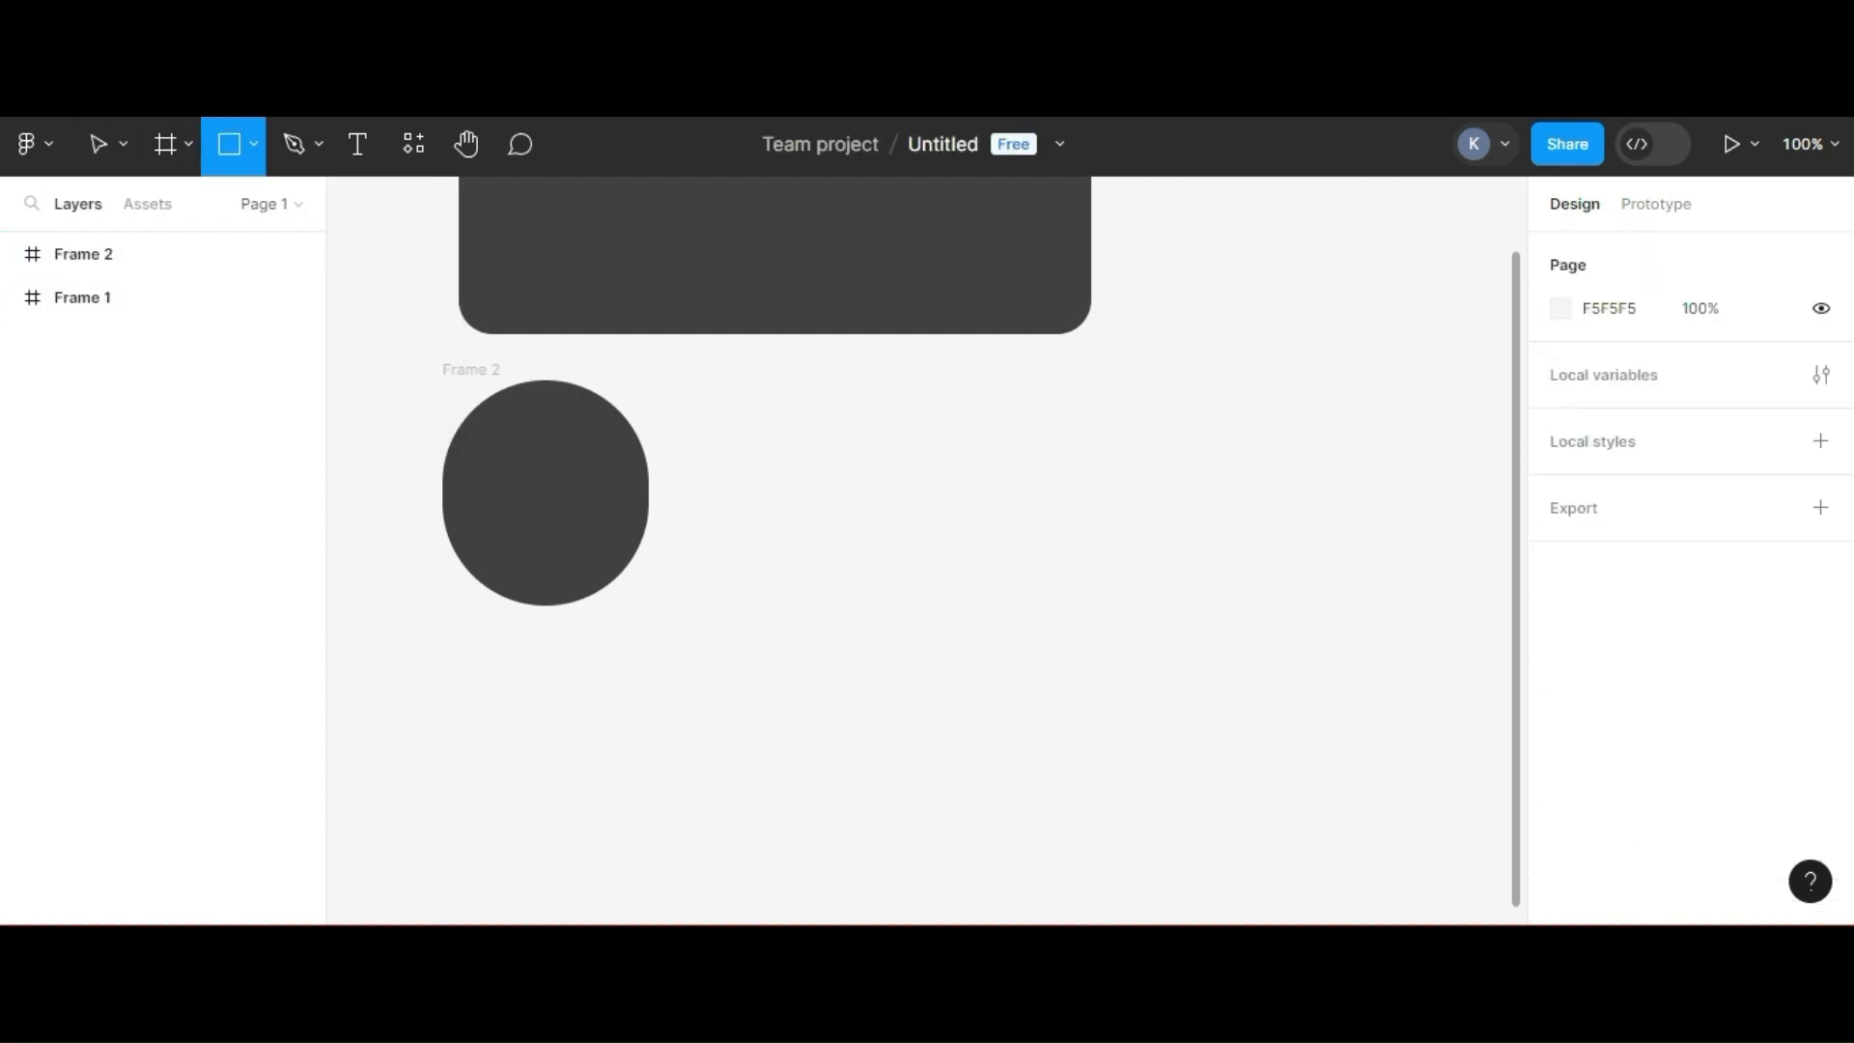
click(253, 144)
click(165, 306)
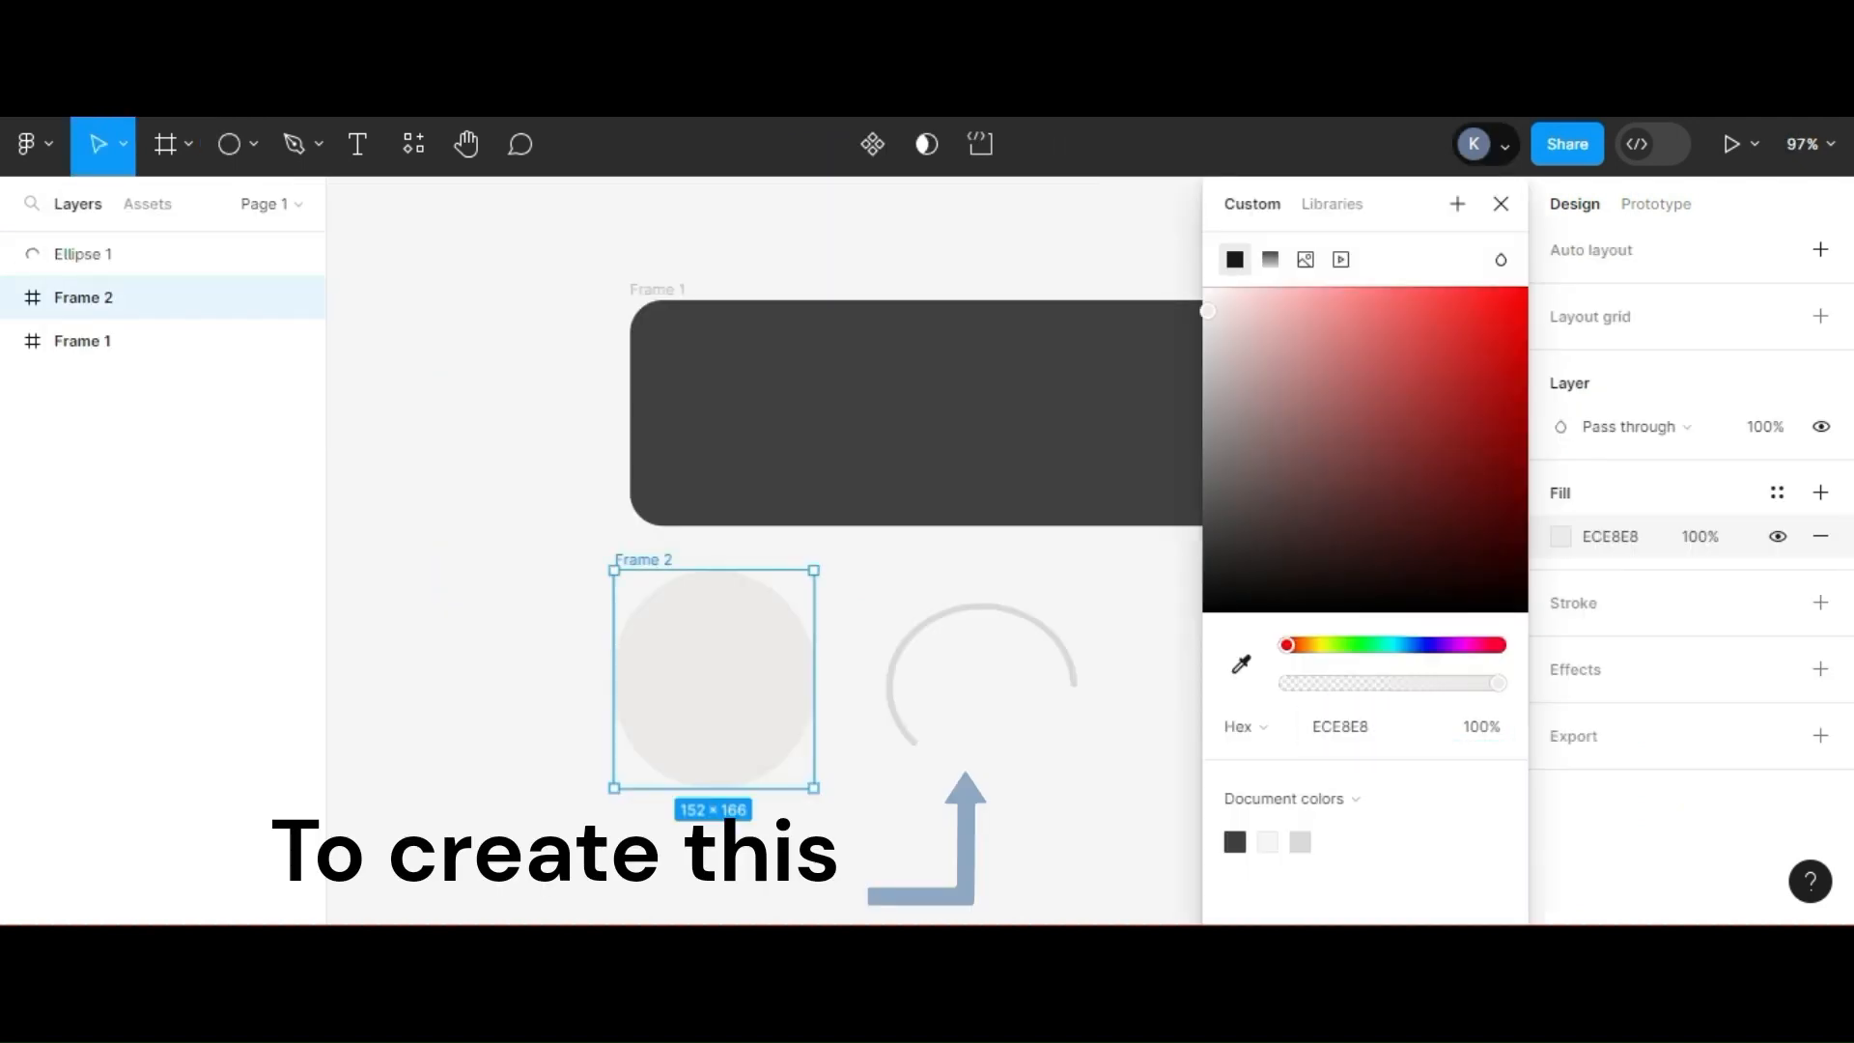
key(Escape)
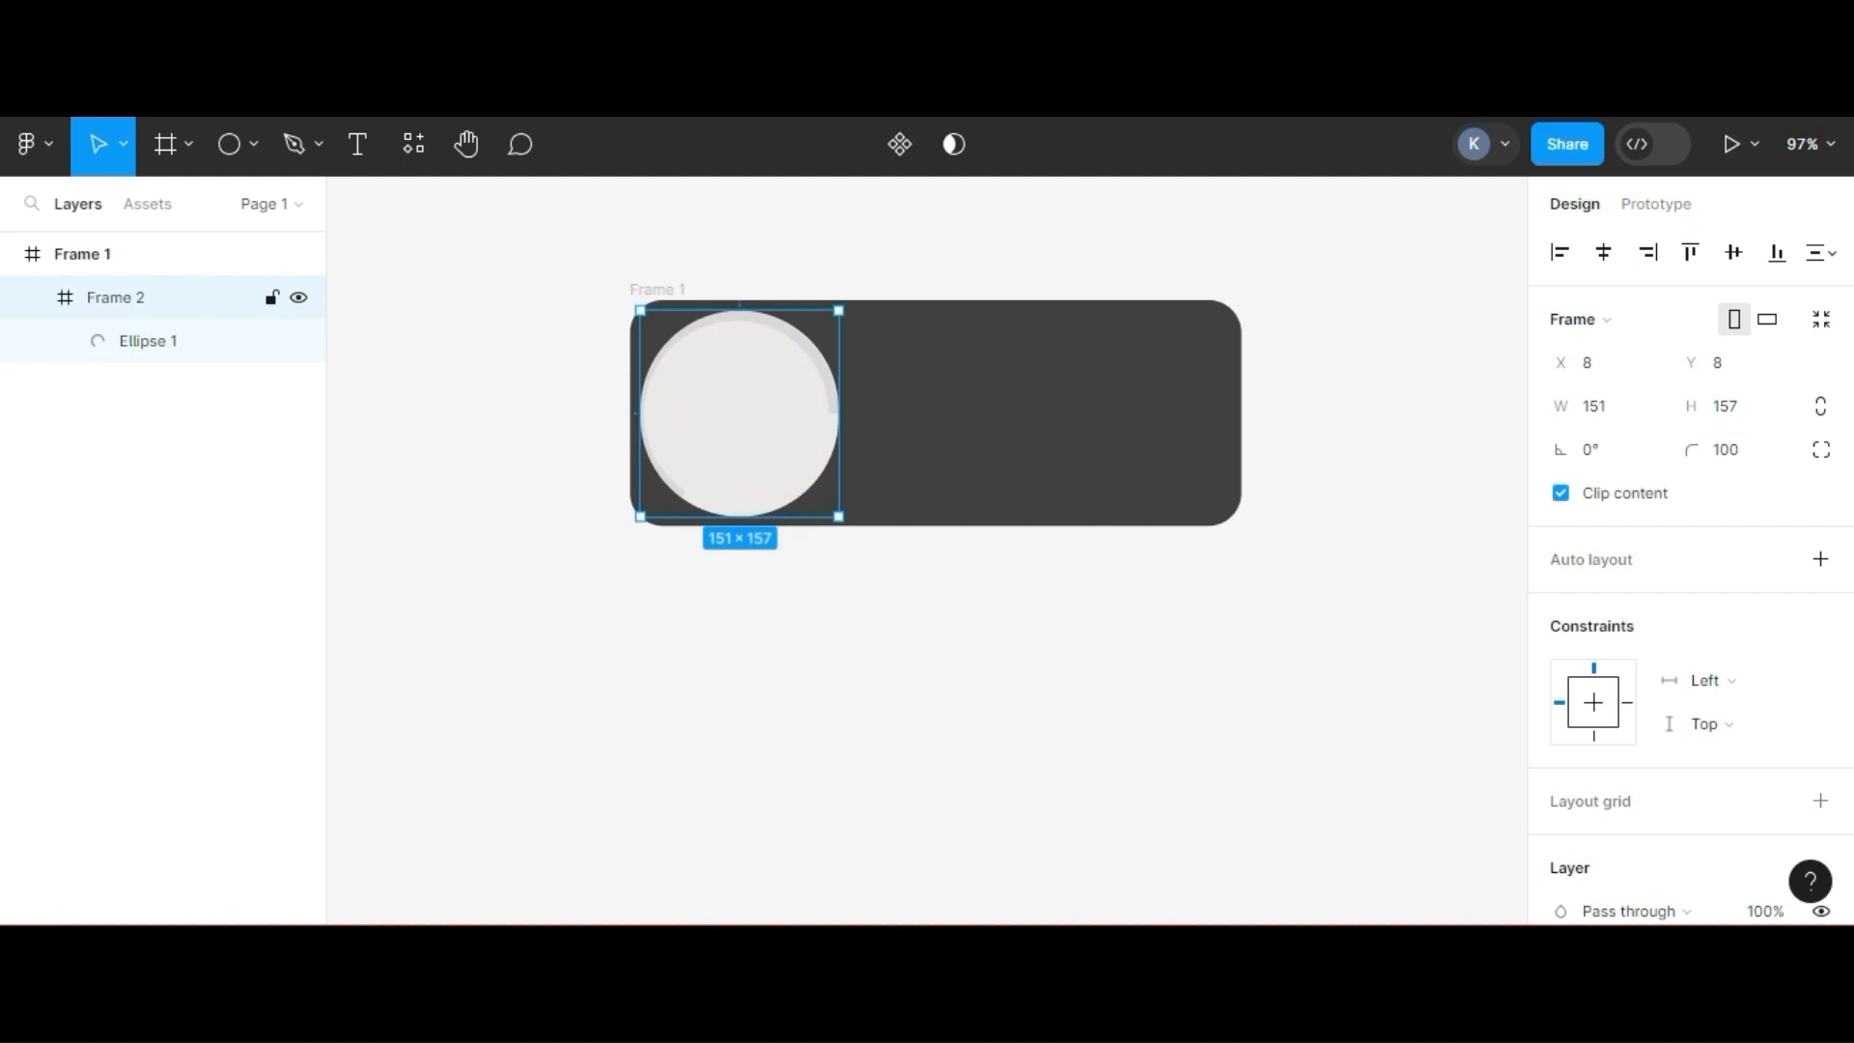
Fit the arc Ellipse 1 to Frame 2 at about 151 × 157 and set its corner radius to 100.
key(Escape)
double_click(806, 345)
drag(806, 344, 816, 345)
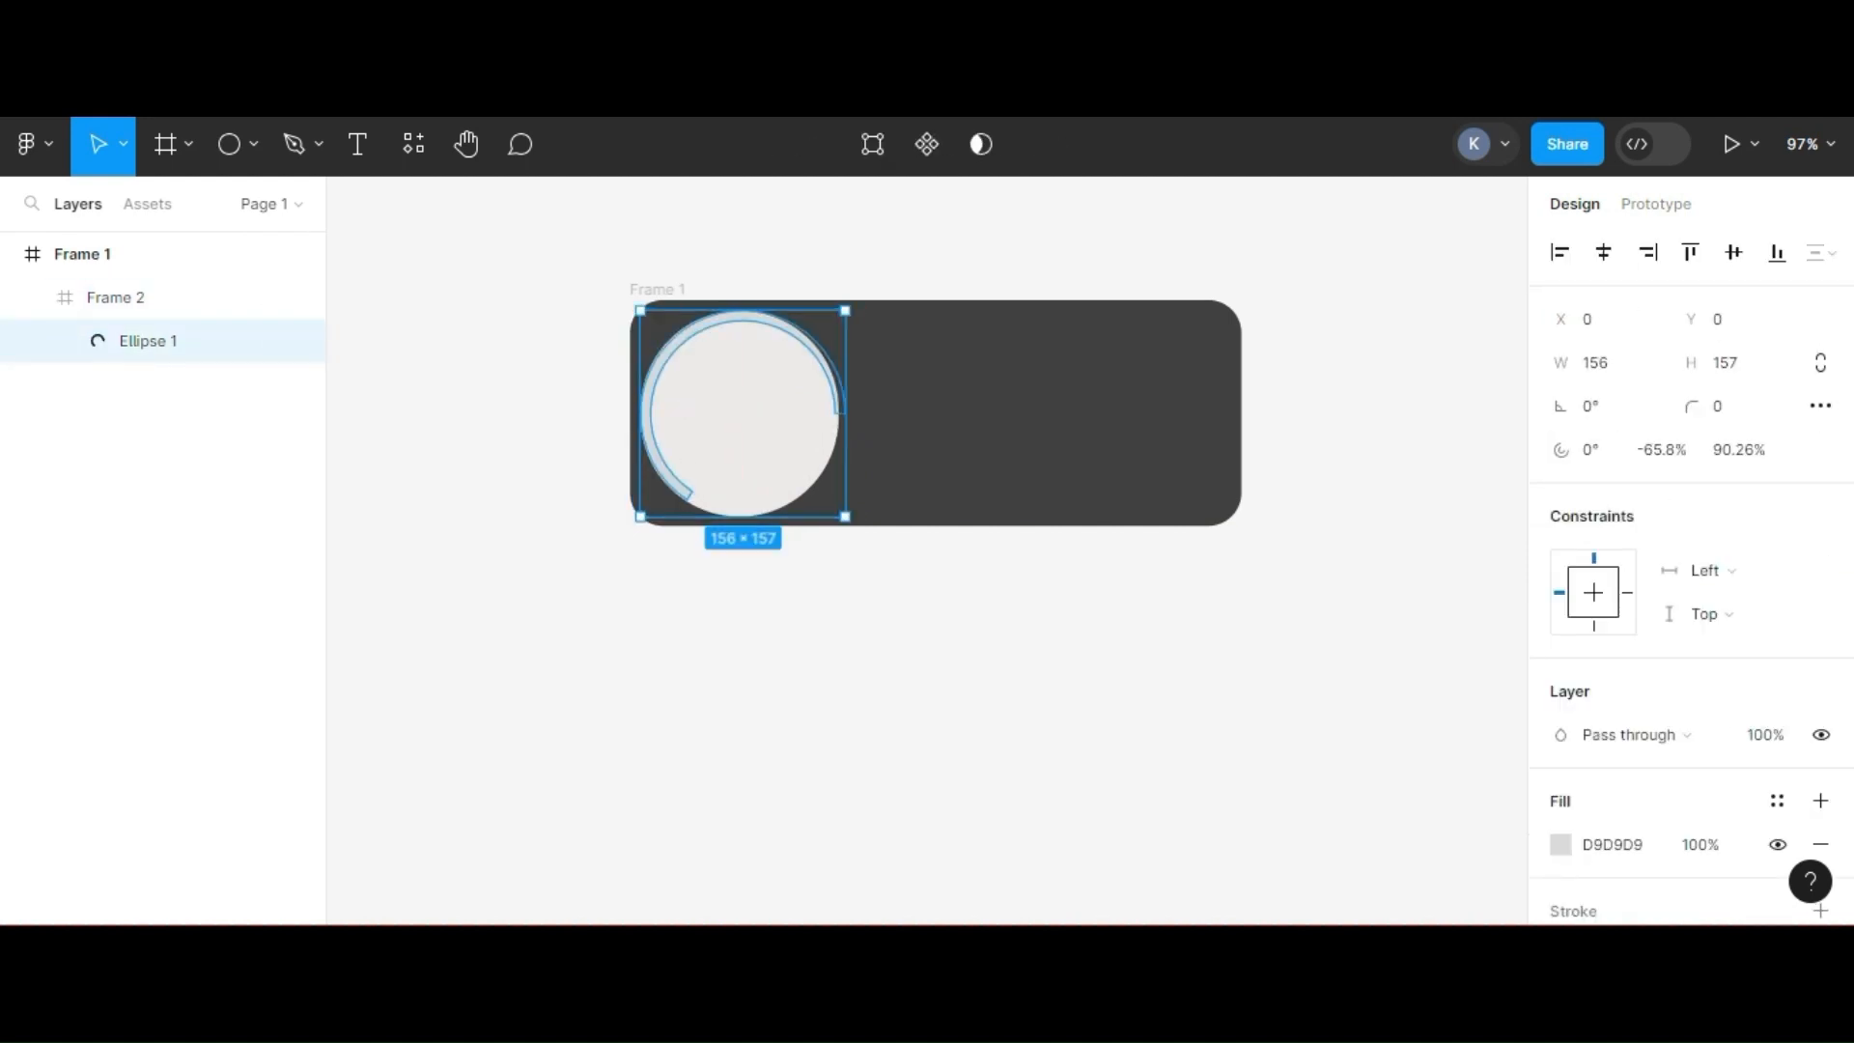
drag(844, 414, 838, 413)
click(1716, 406)
text(100)
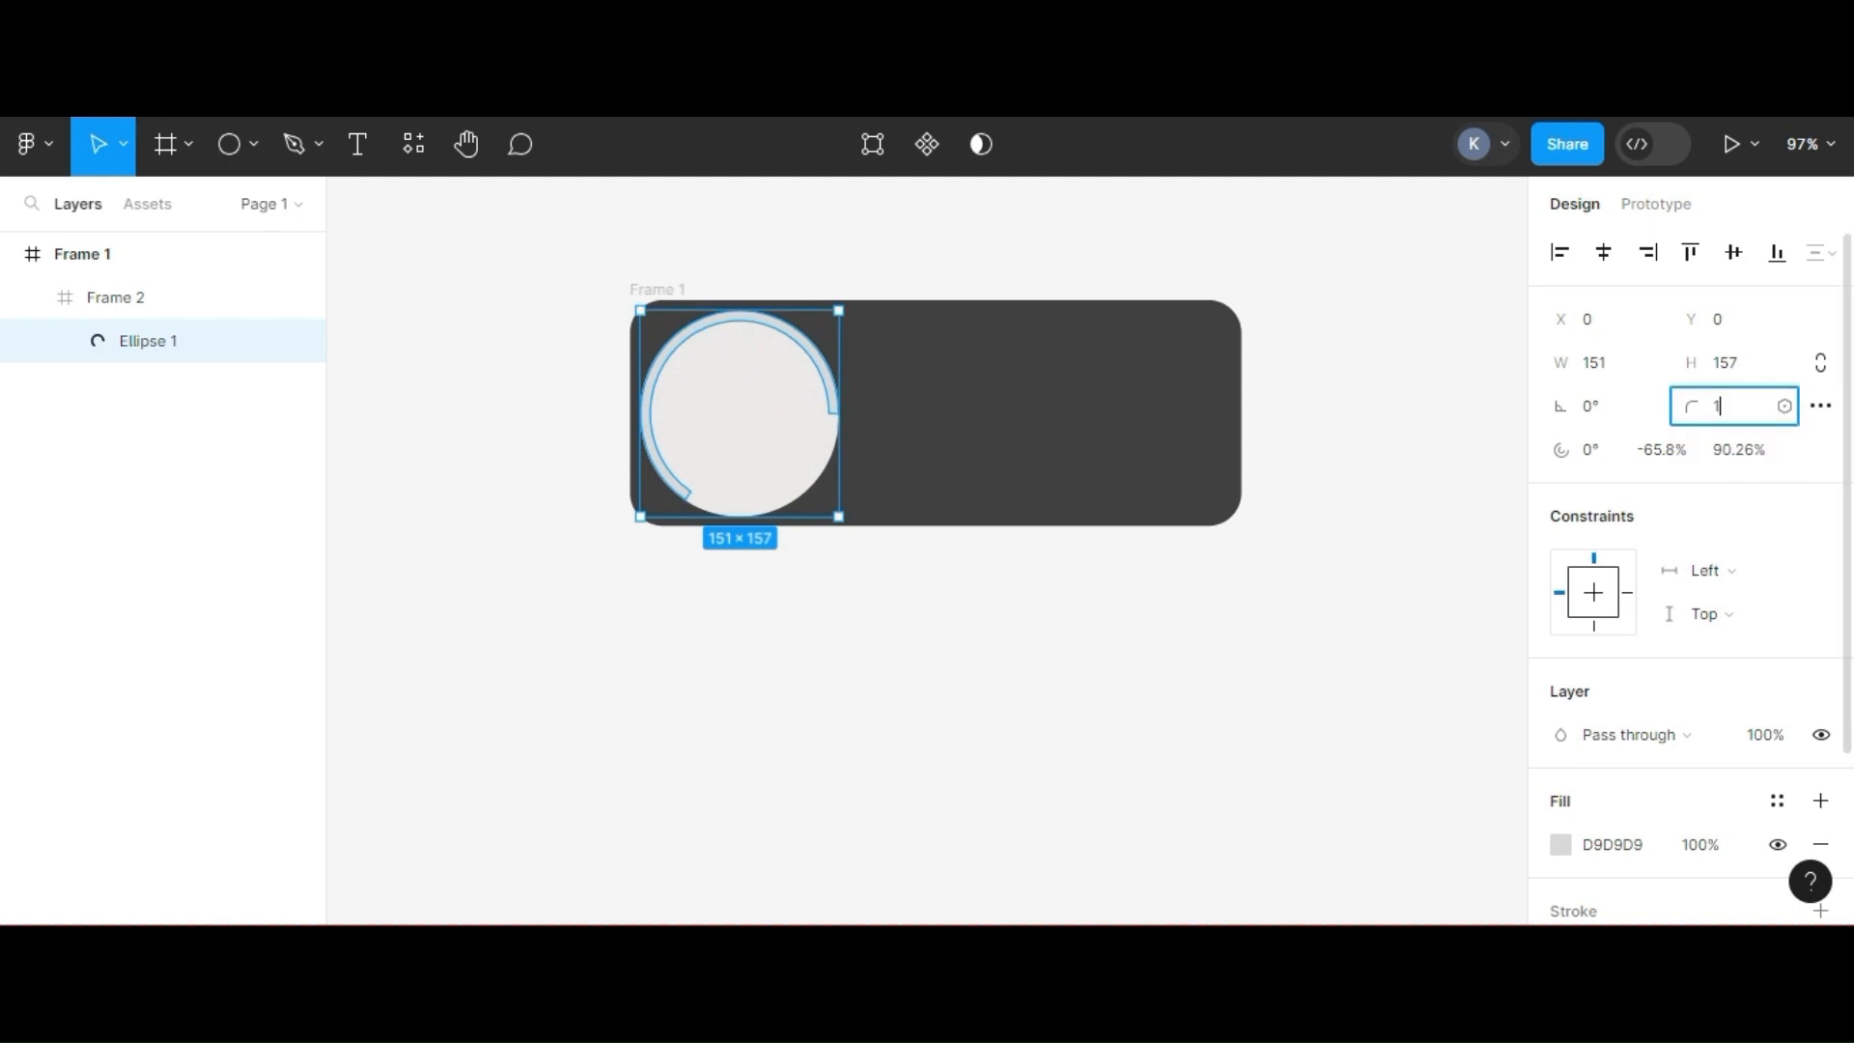
key(Return)
key(Escape)
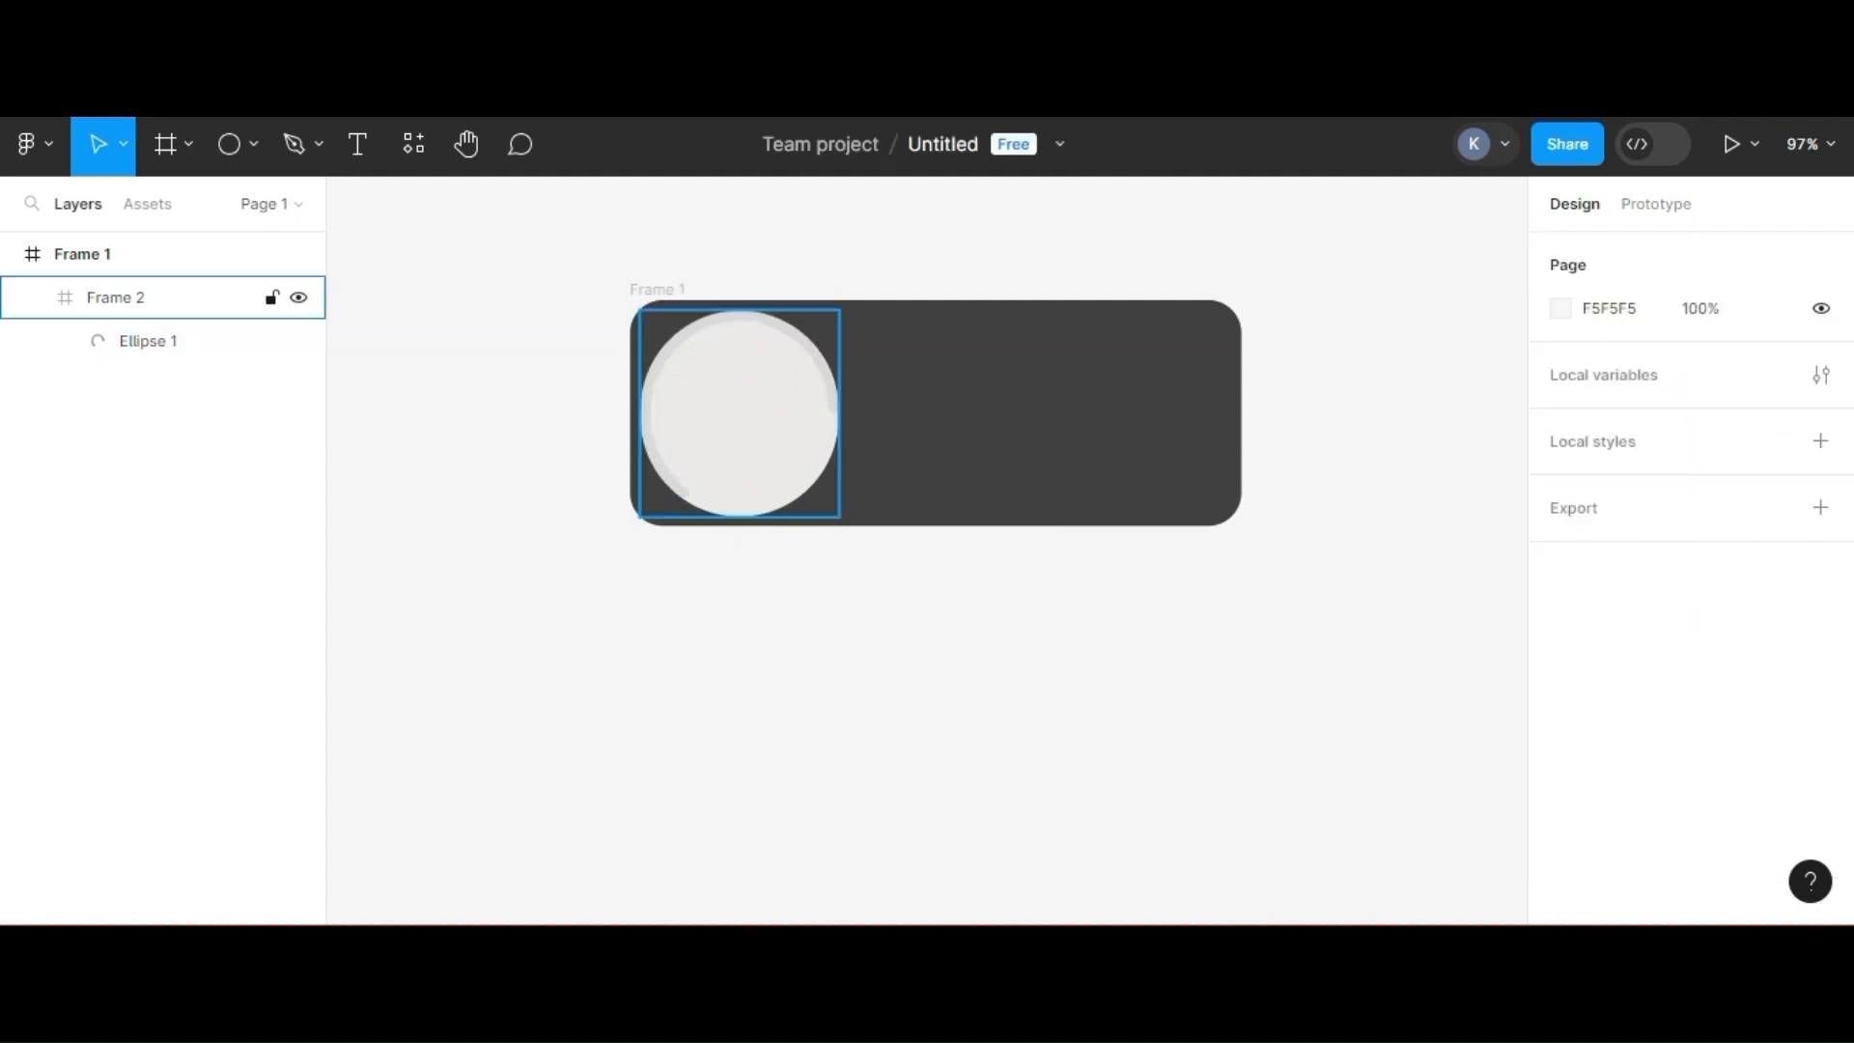
Set the fill of the arc Ellipse 1 to the near-white FFFEFE.
click(148, 341)
scroll(1642, 618, down, 3)
click(1559, 625)
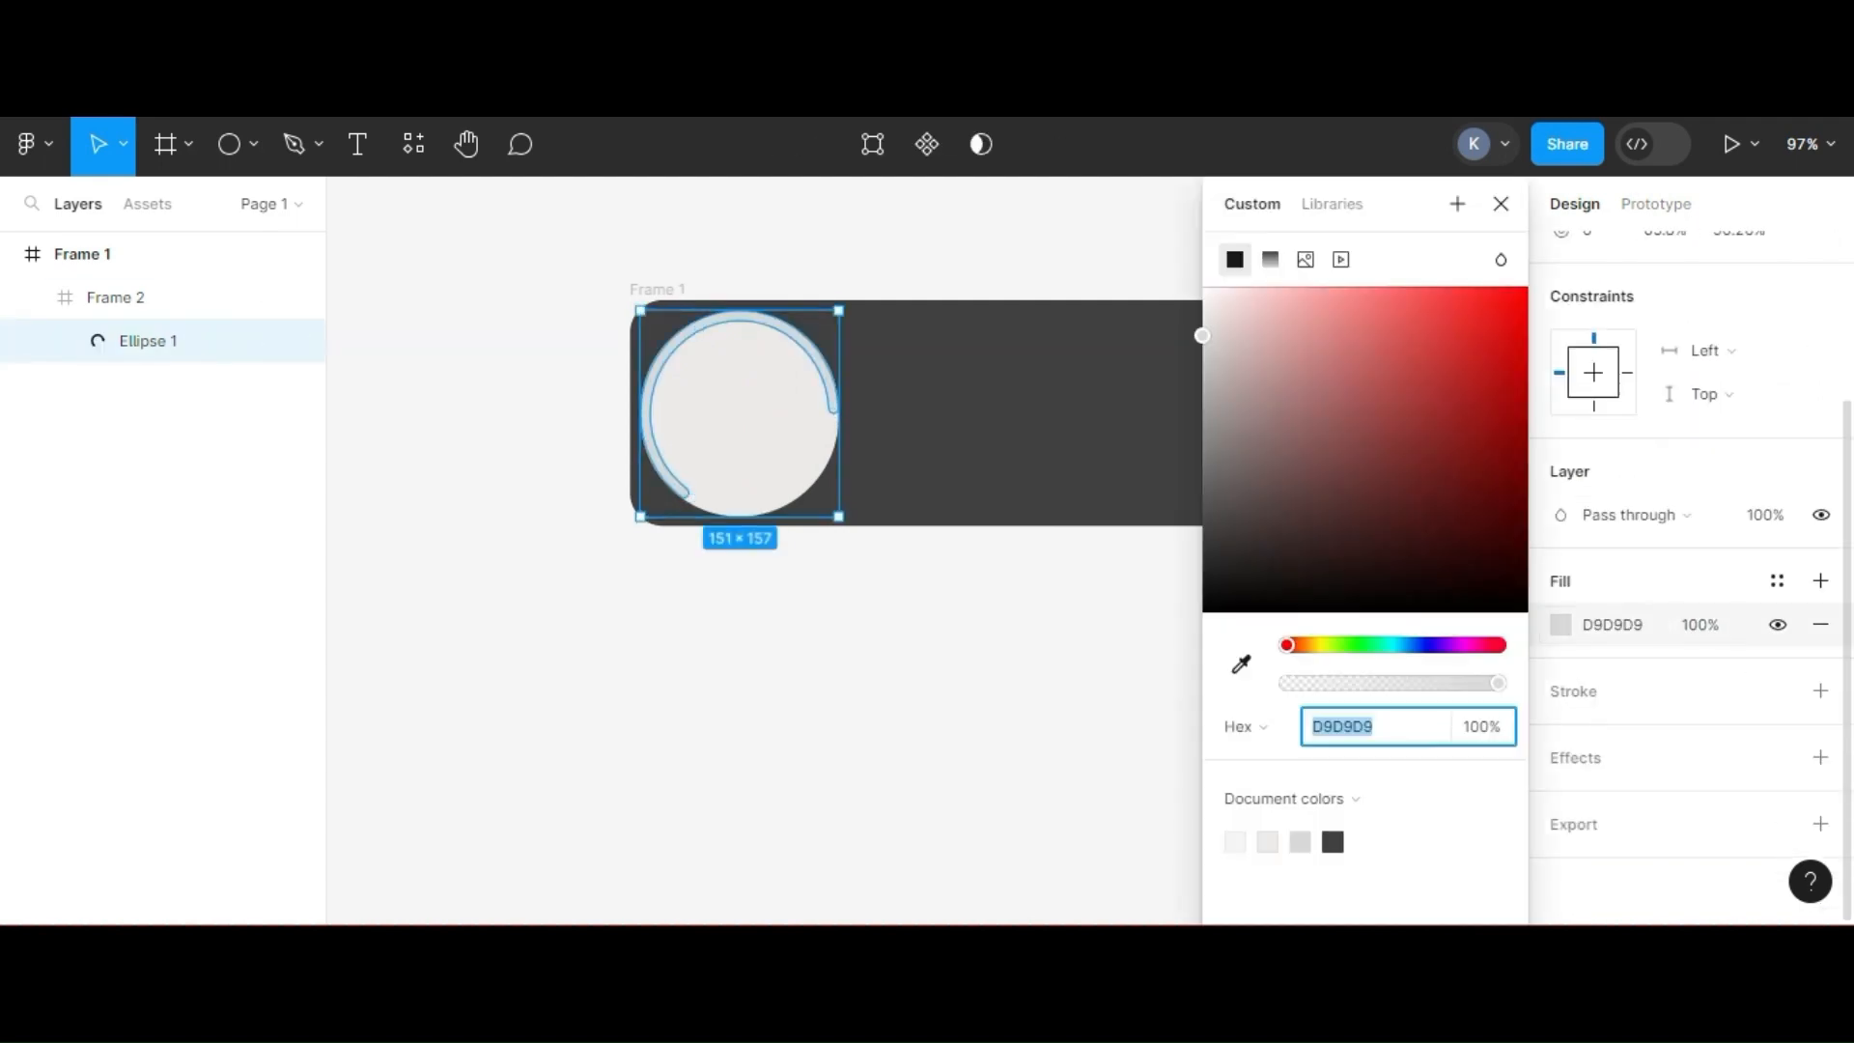
click(1203, 287)
Change Frame 2's fill to an image, using the file _3a387586-54c4-4c89-9b3f-ad77a8267270.
click(116, 298)
click(1560, 604)
click(1304, 259)
click(1365, 454)
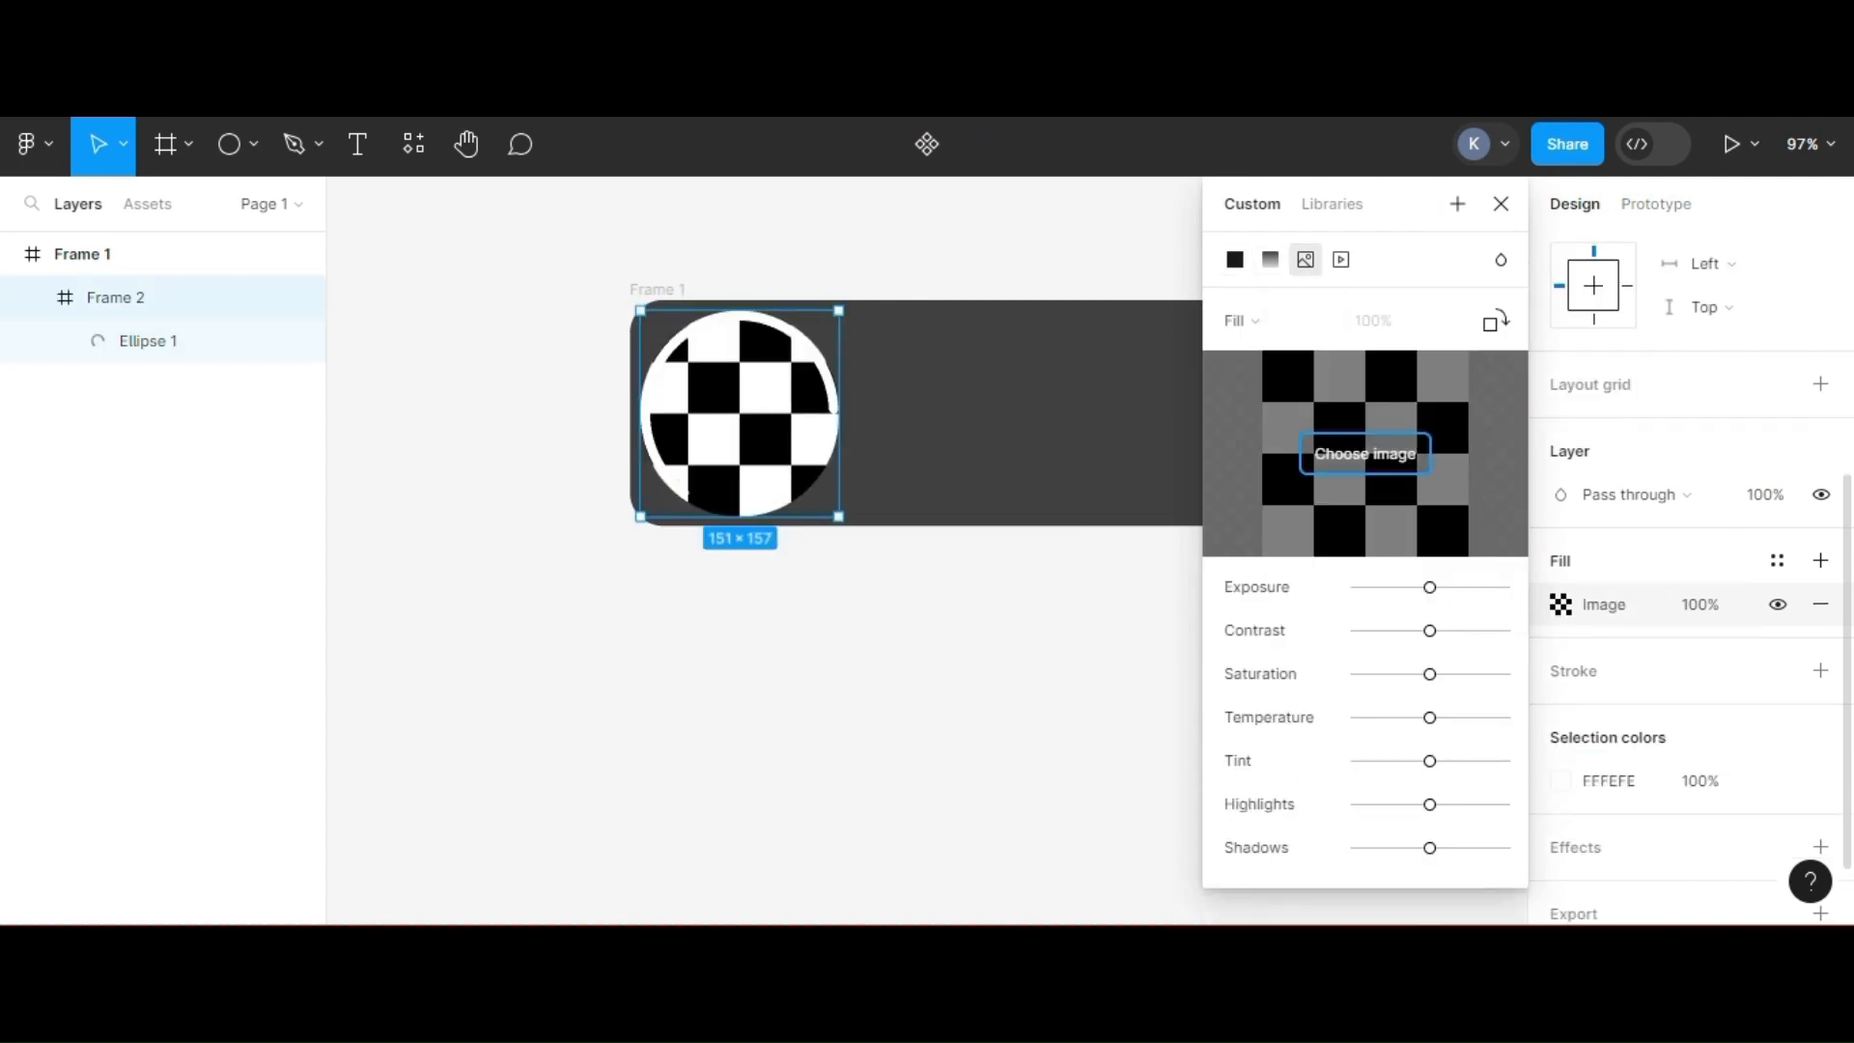
scroll(570, 319, down, 10)
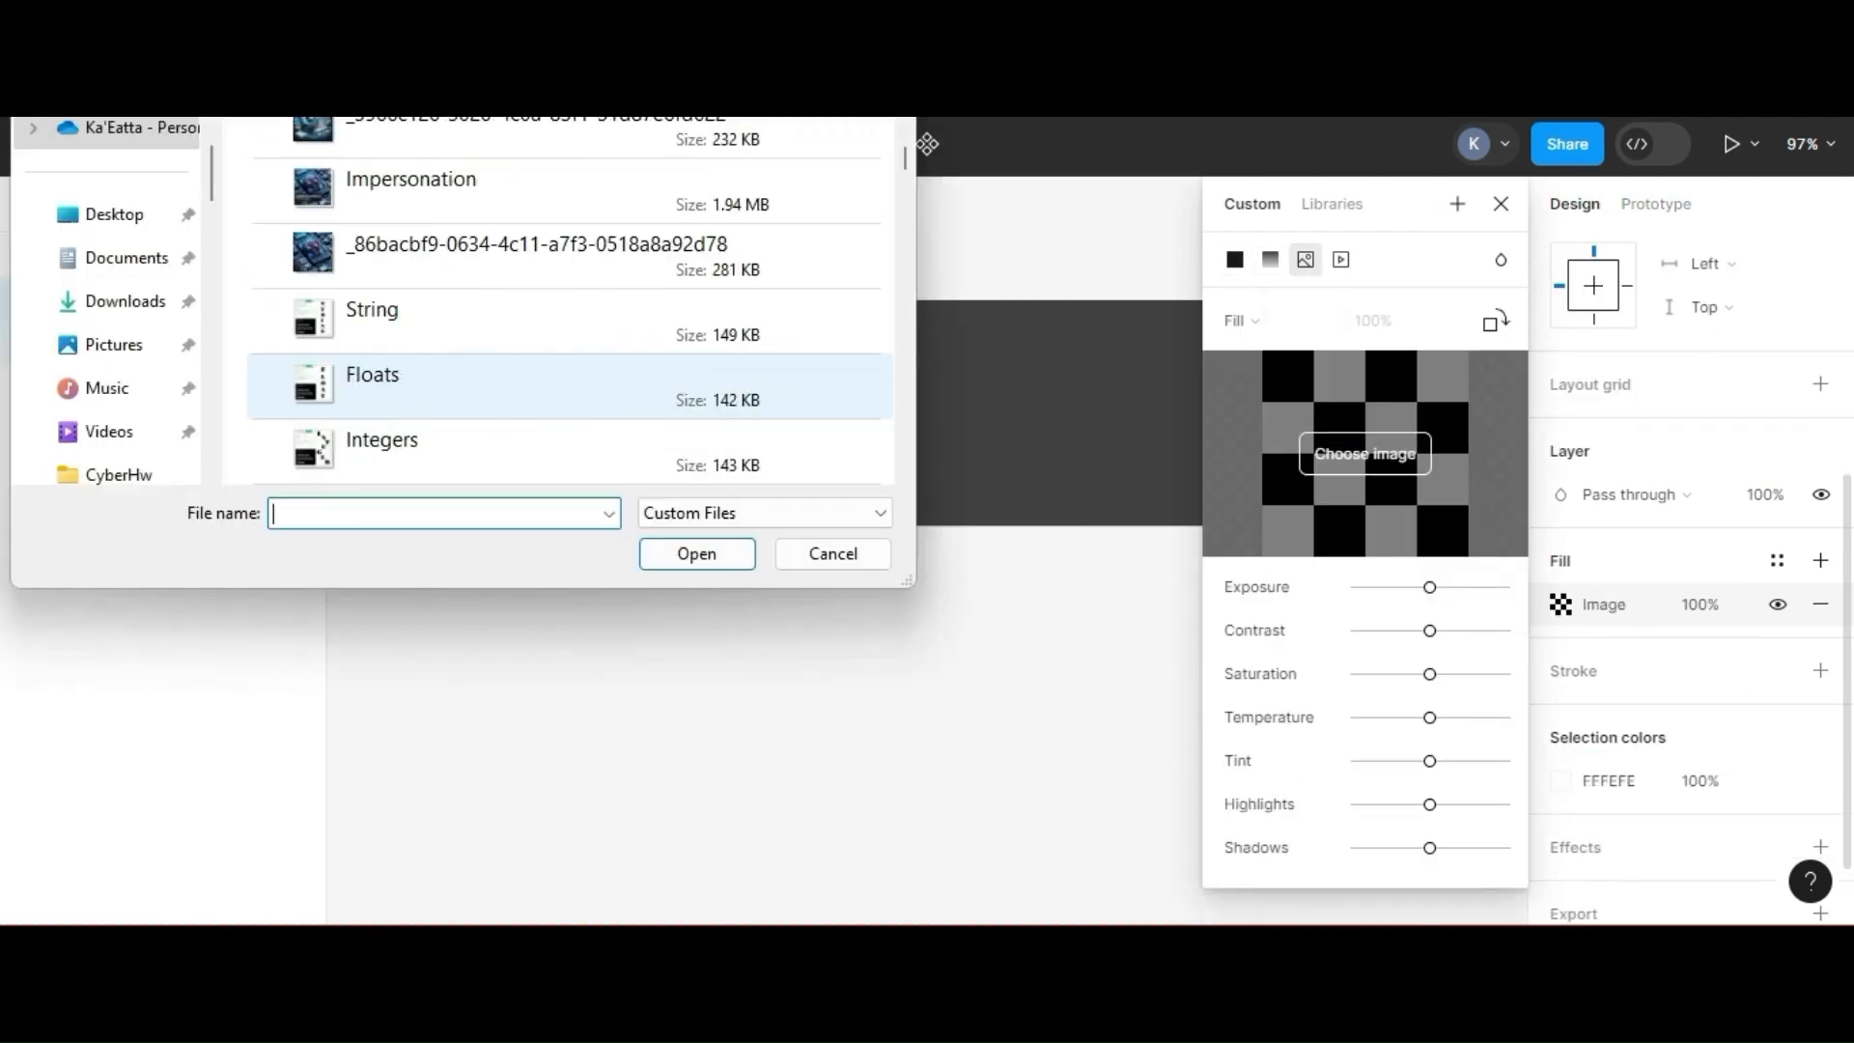
scroll(569, 386, down, 10)
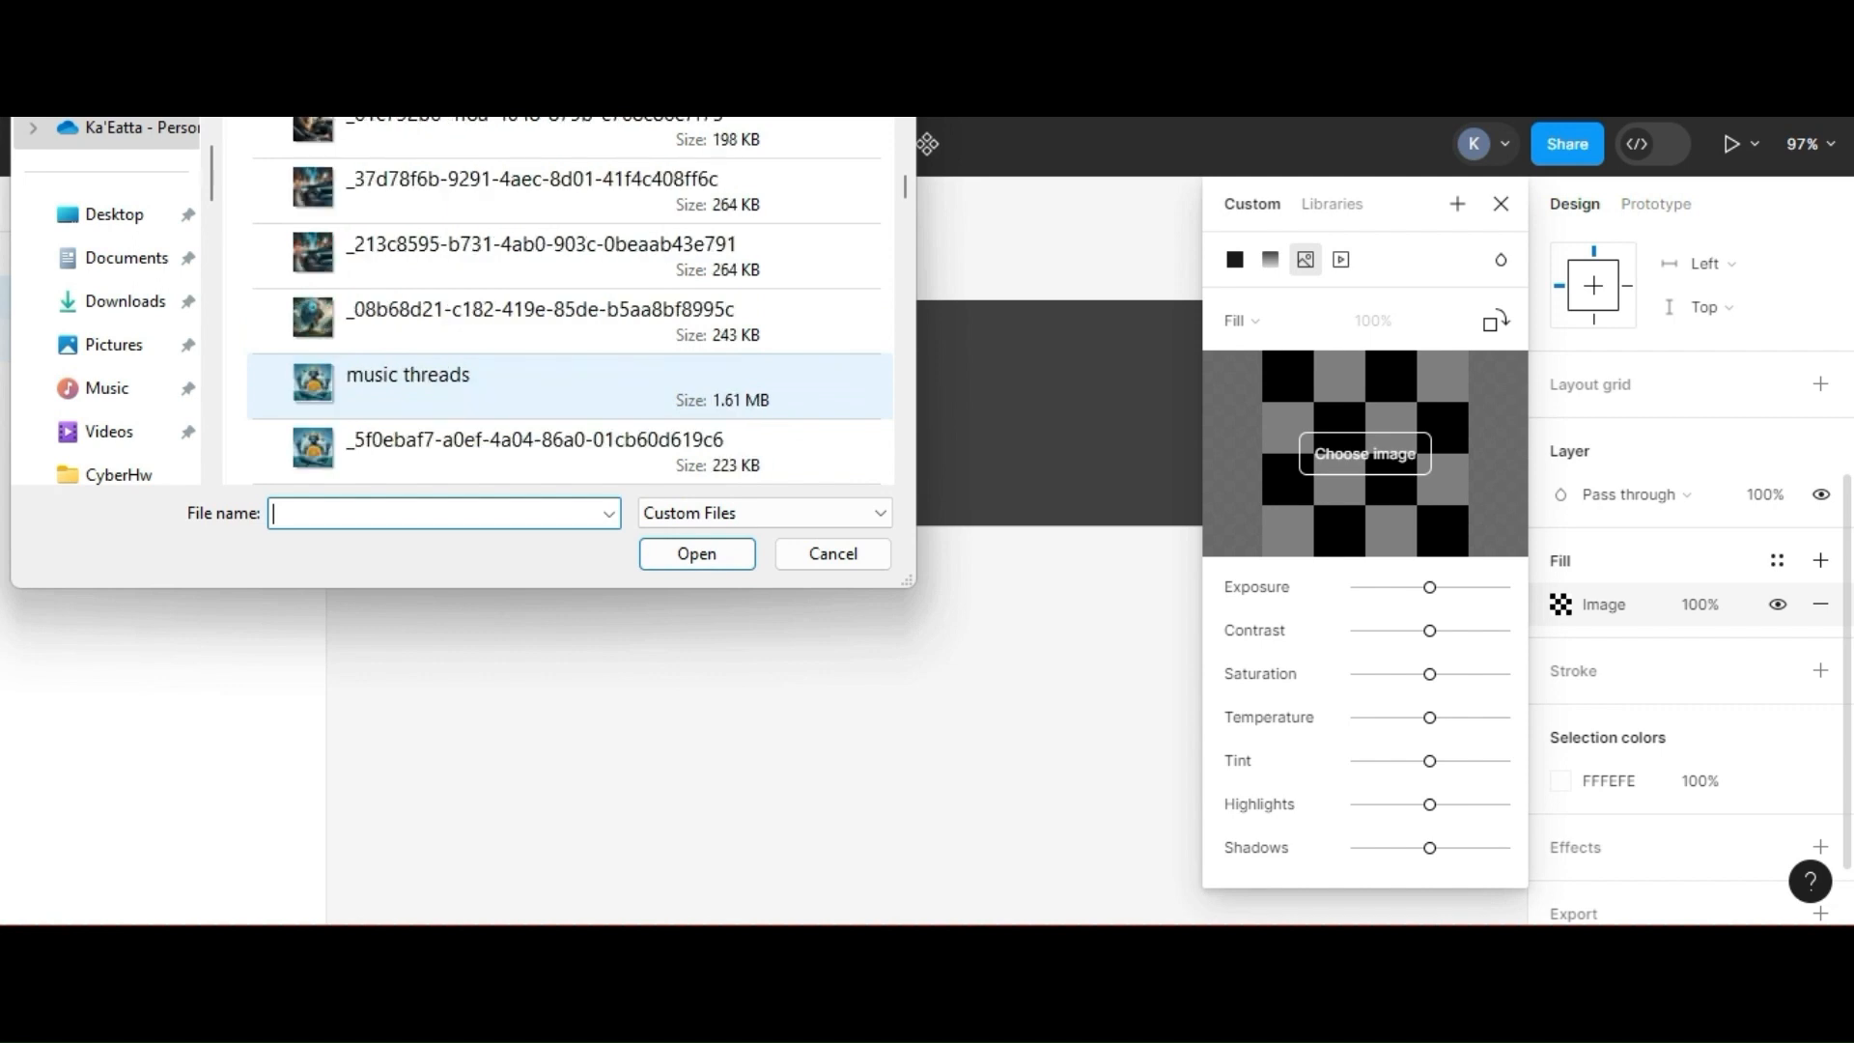
scroll(569, 387, down, 8)
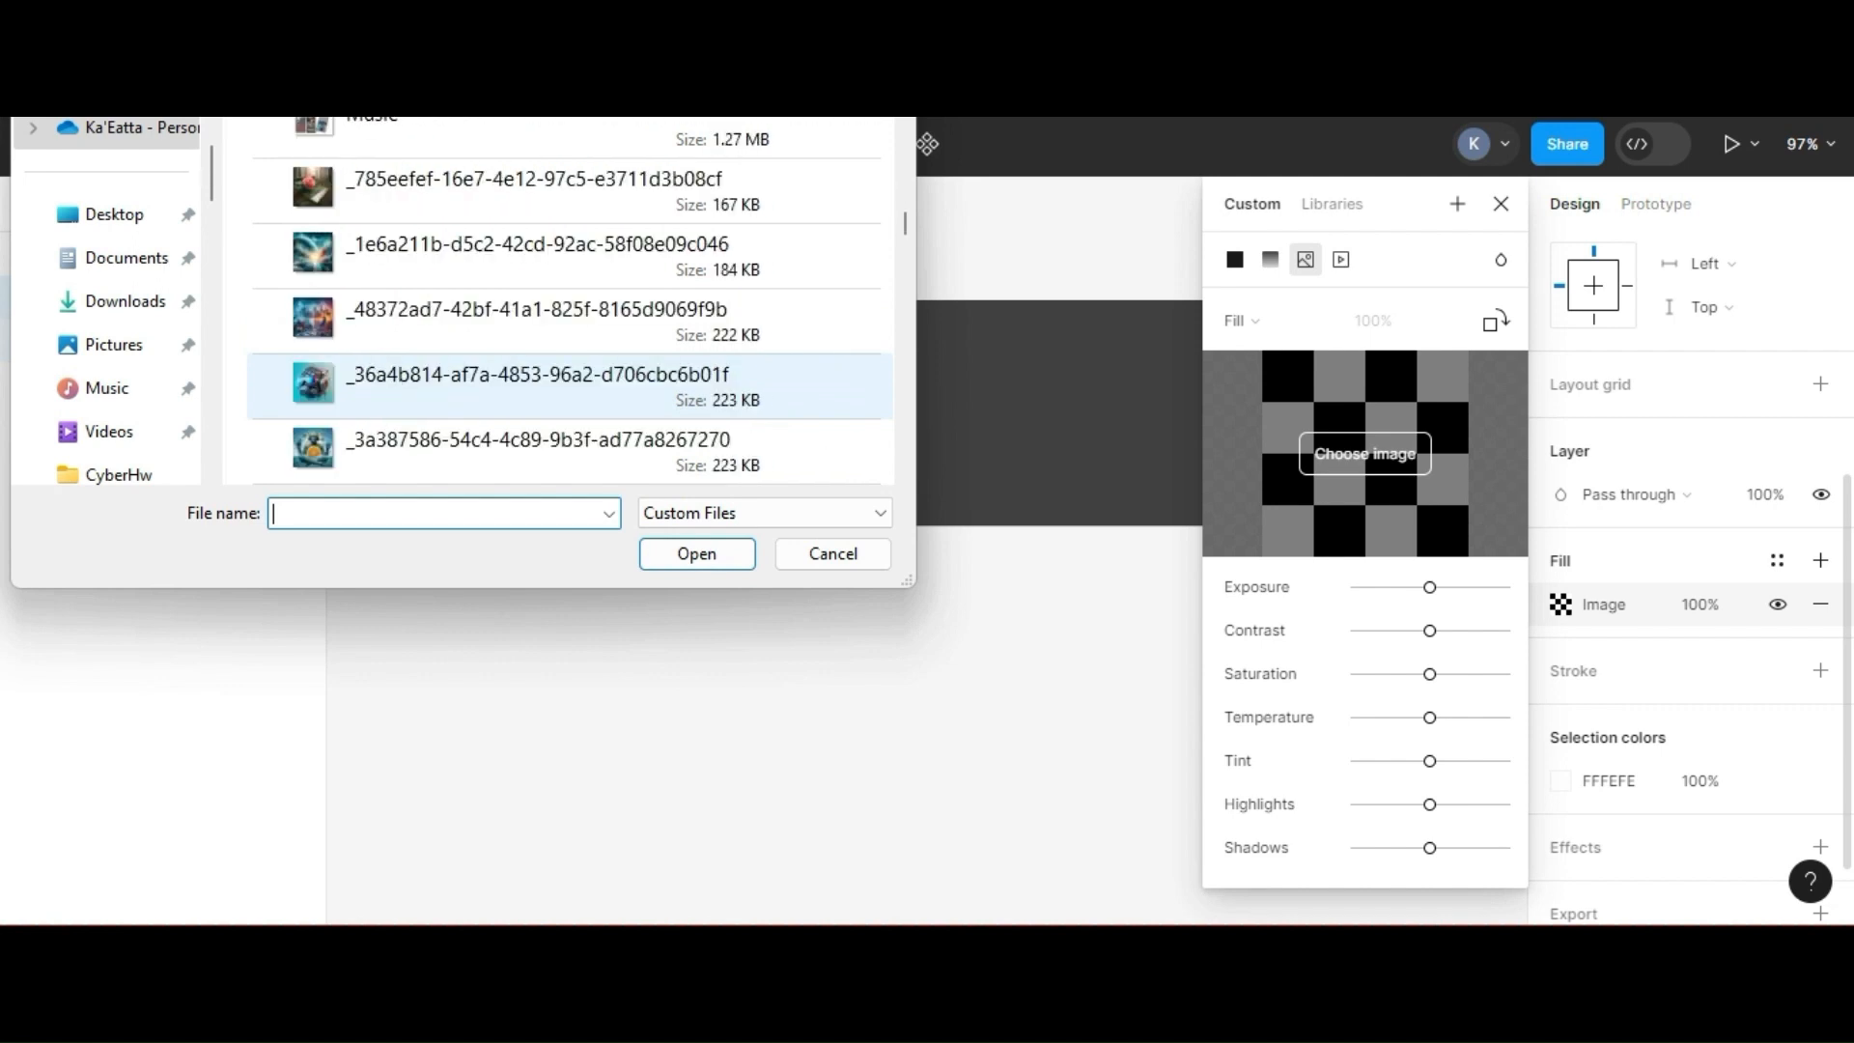
scroll(570, 387, down, 3)
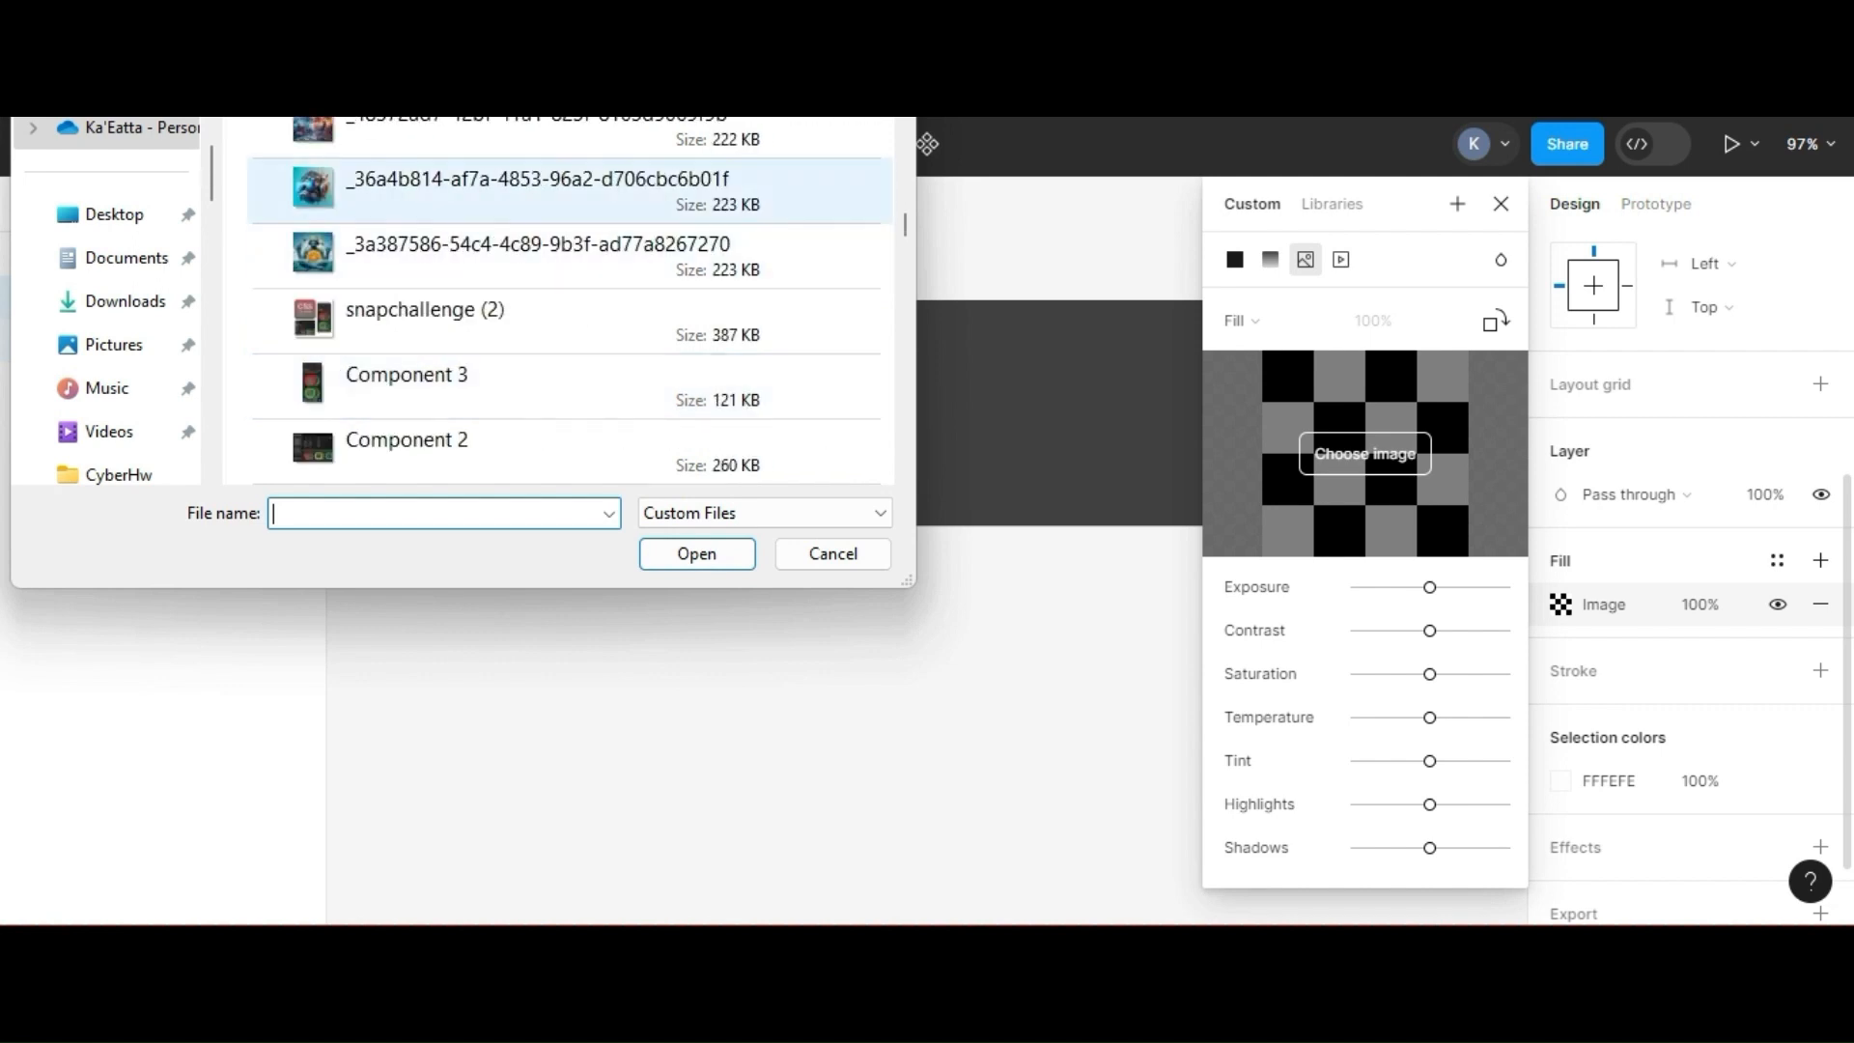
double_click(570, 255)
click(1500, 204)
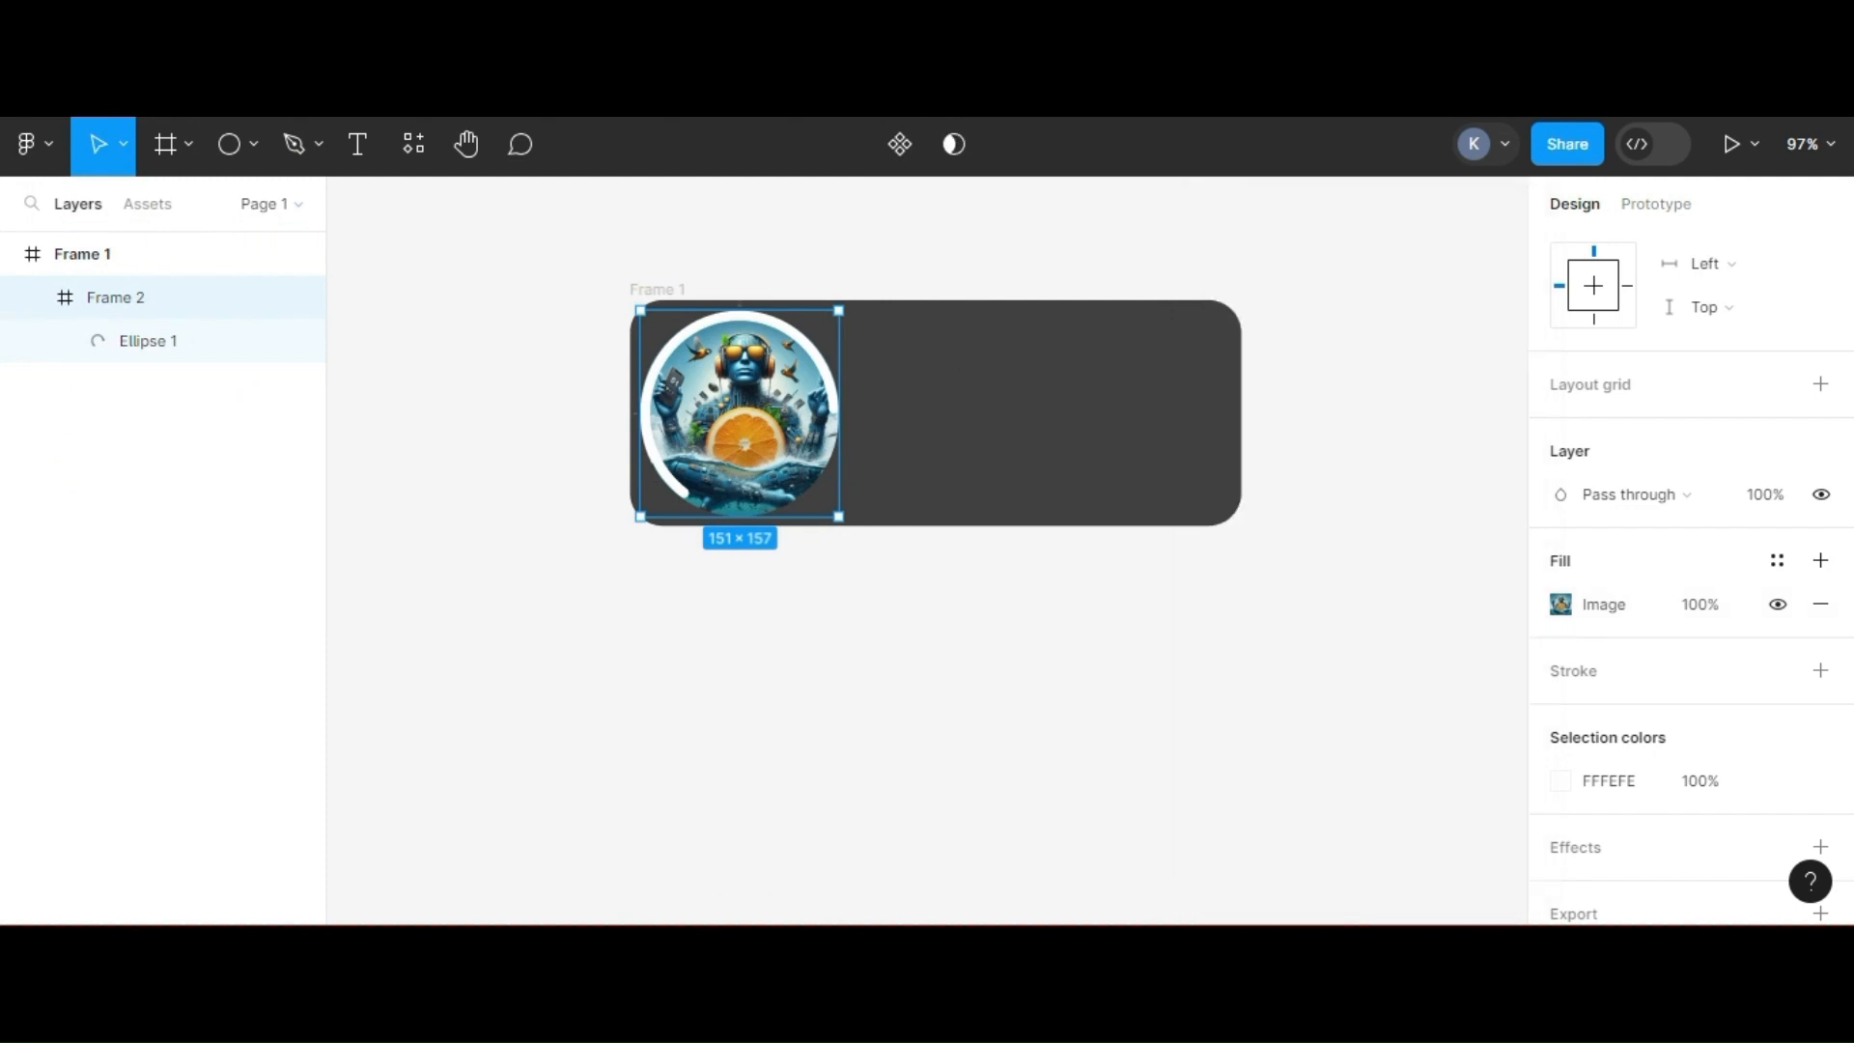
key(Escape)
Increase Frame 1's height to about 183 and reposition the circular image frame within it.
click(656, 289)
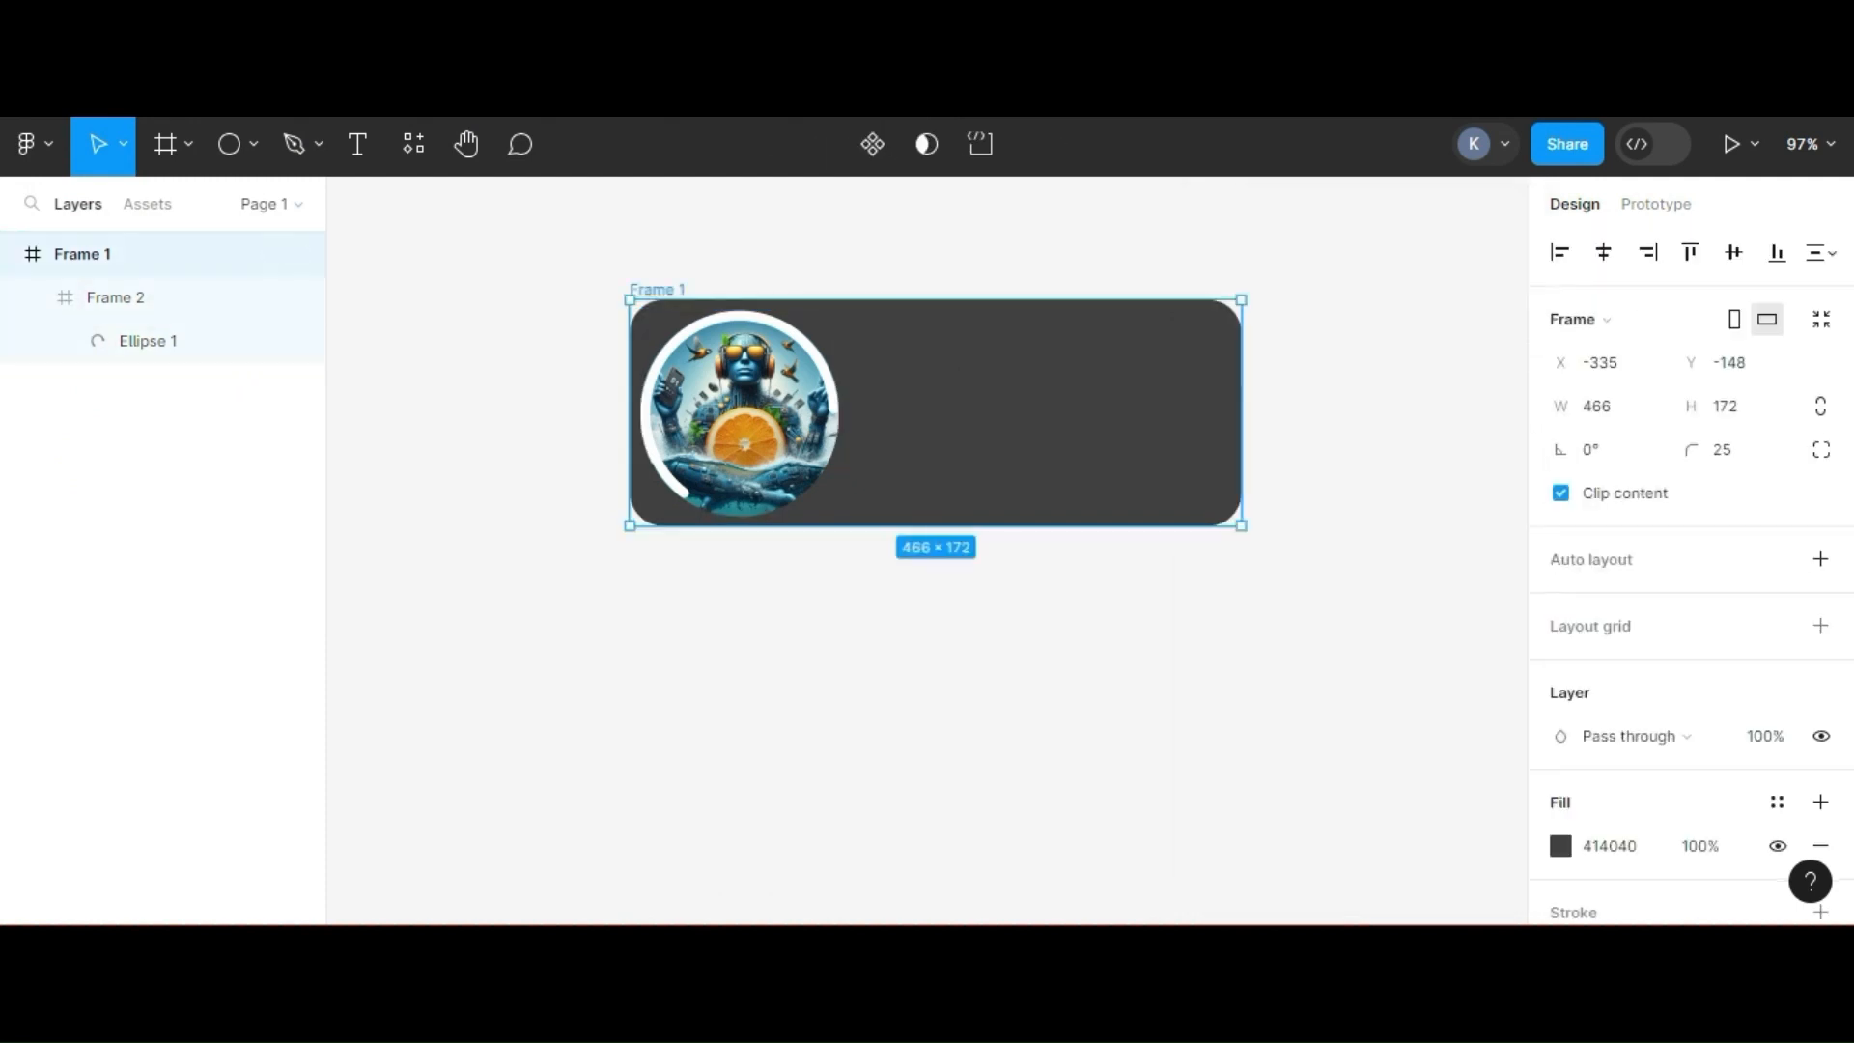
drag(935, 300, 934, 286)
drag(934, 406, 937, 416)
drag(742, 409, 744, 417)
key(Escape)
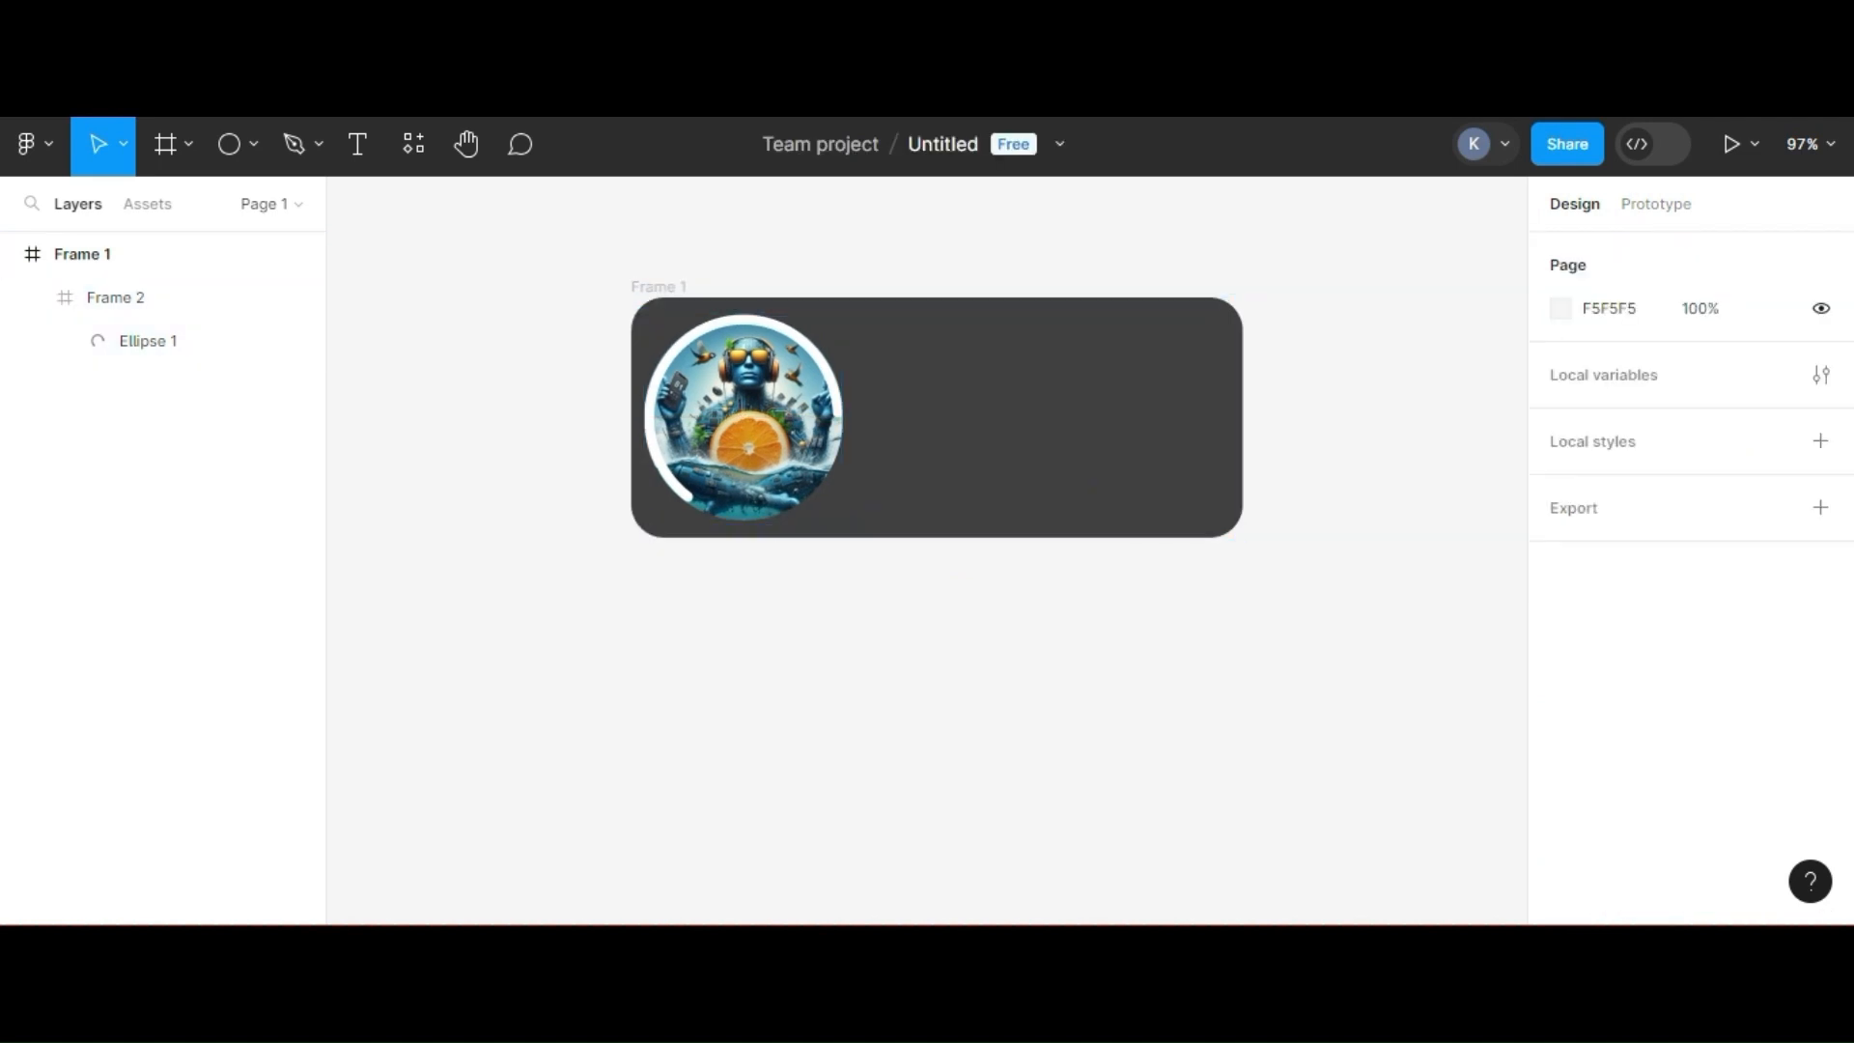
click(657, 287)
scroll(1689, 625, down, 3)
click(1819, 599)
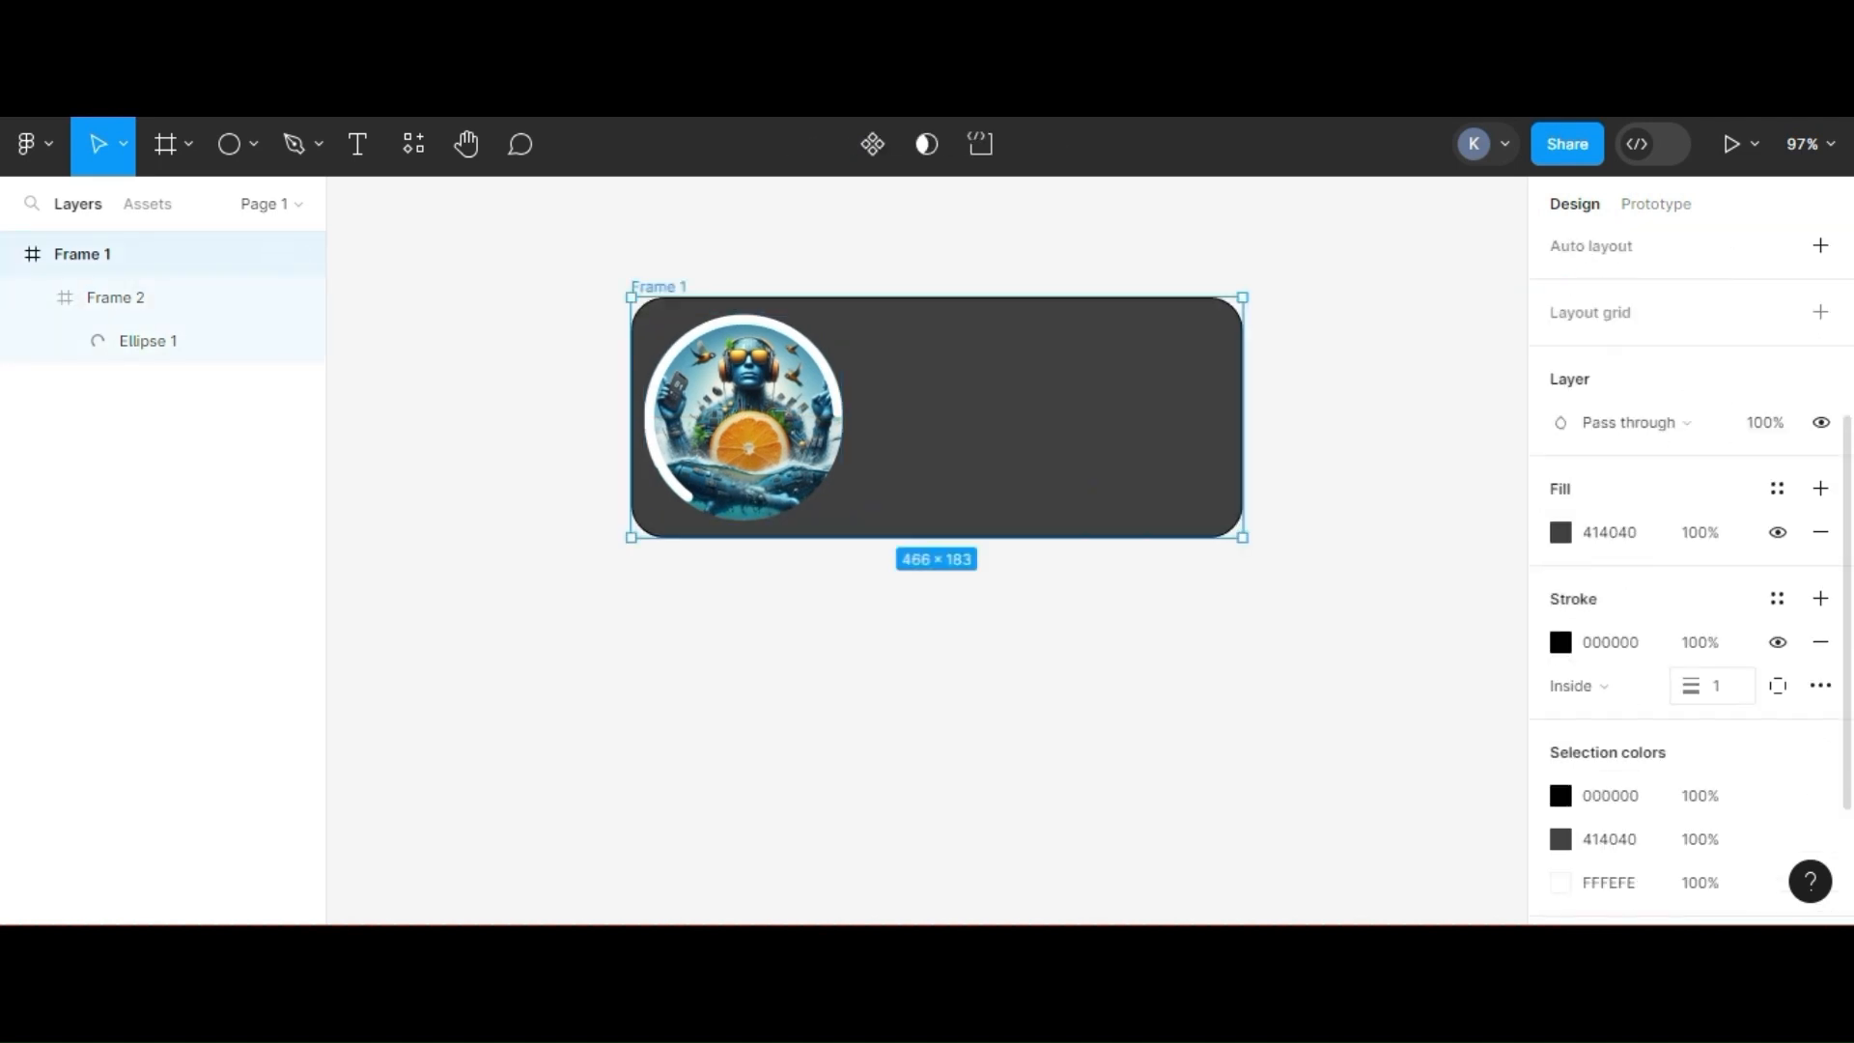
click(1819, 642)
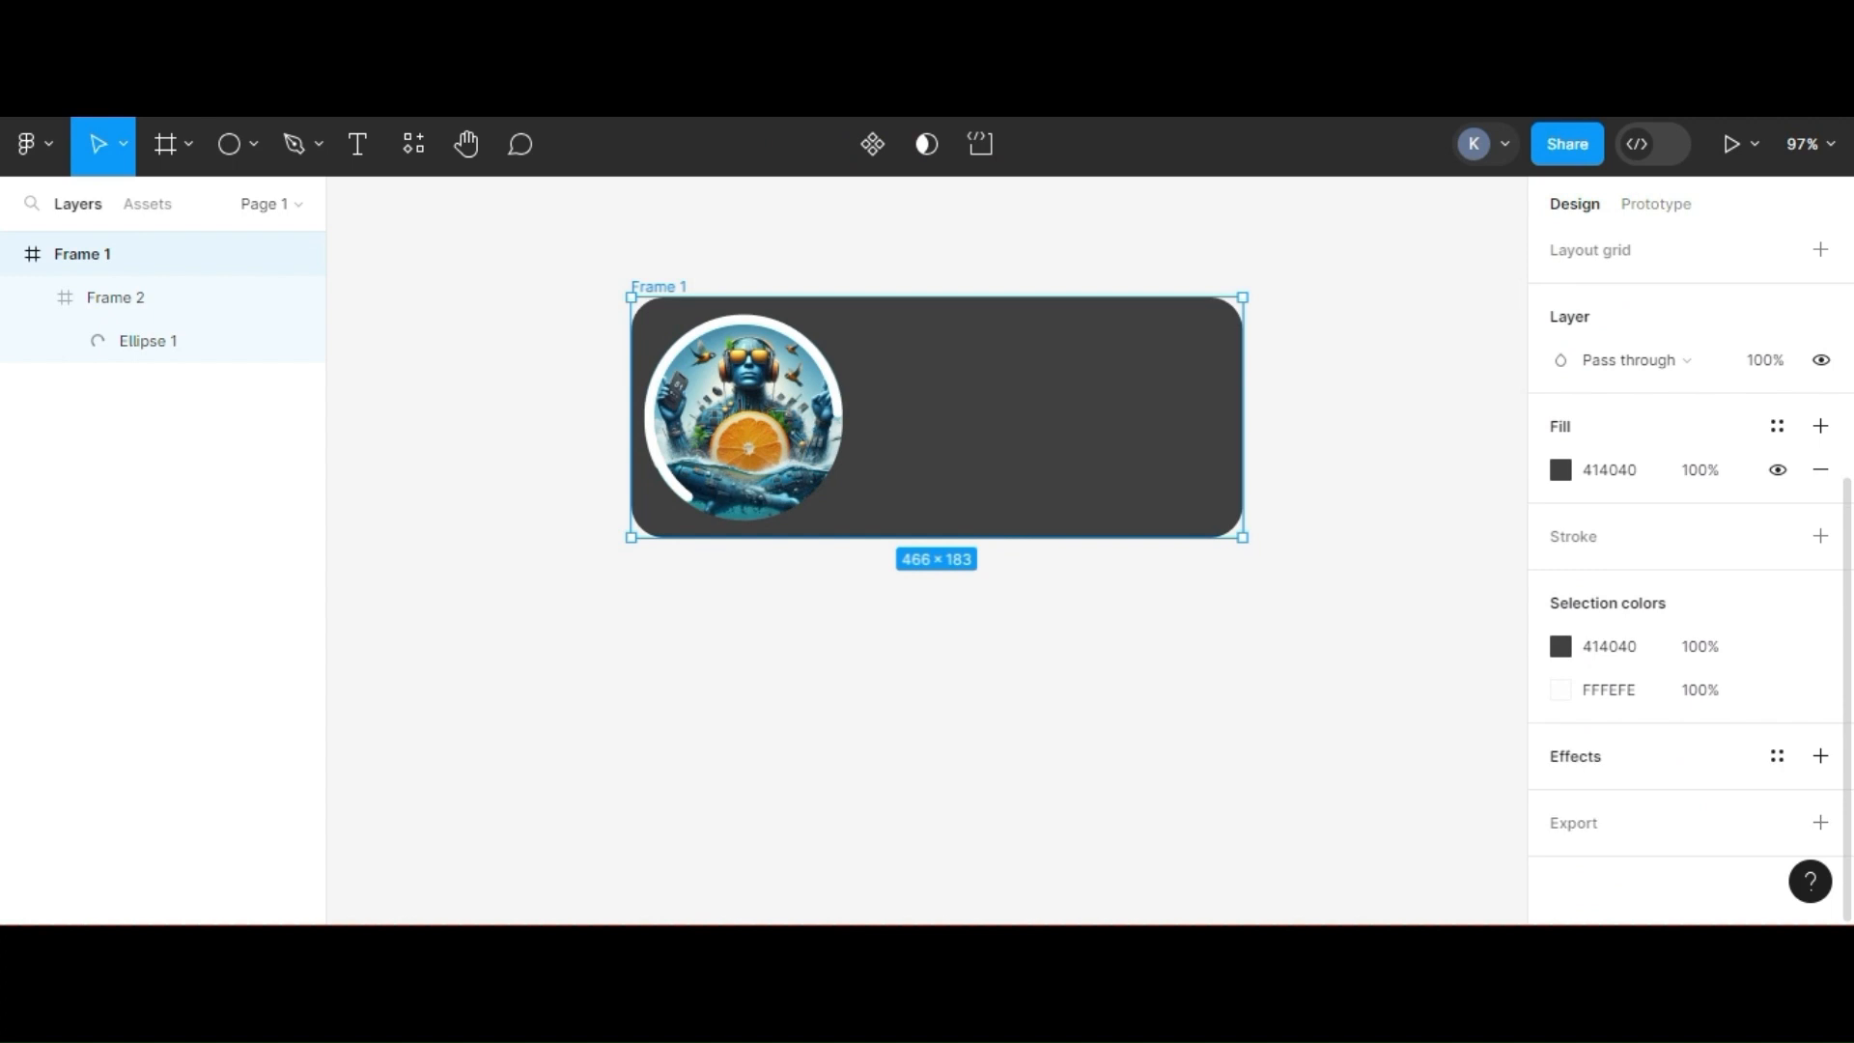
Add a drop shadow to Frame 1 with Y offset 0, blur 7 and 70% opacity.
click(1819, 756)
click(1559, 800)
click(1267, 827)
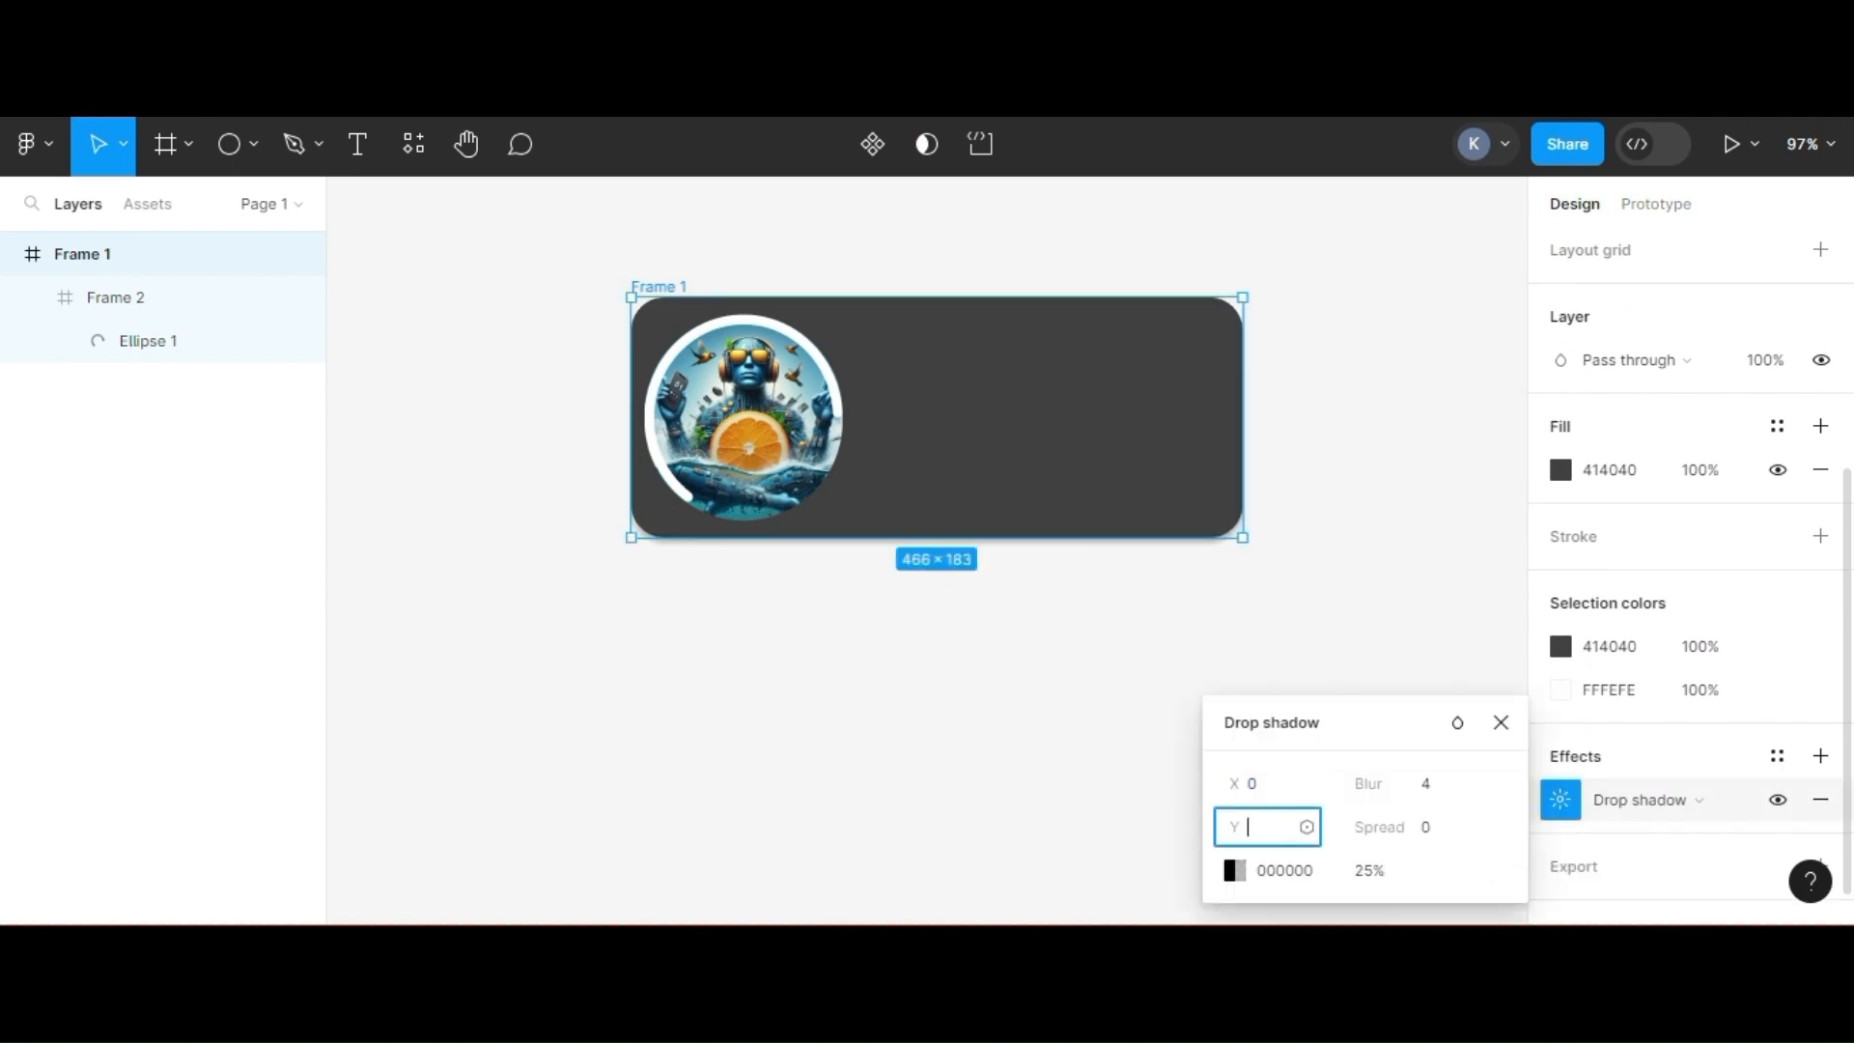
text(0)
key(Return)
click(1369, 870)
text(70)
key(Return)
click(1425, 783)
text(7)
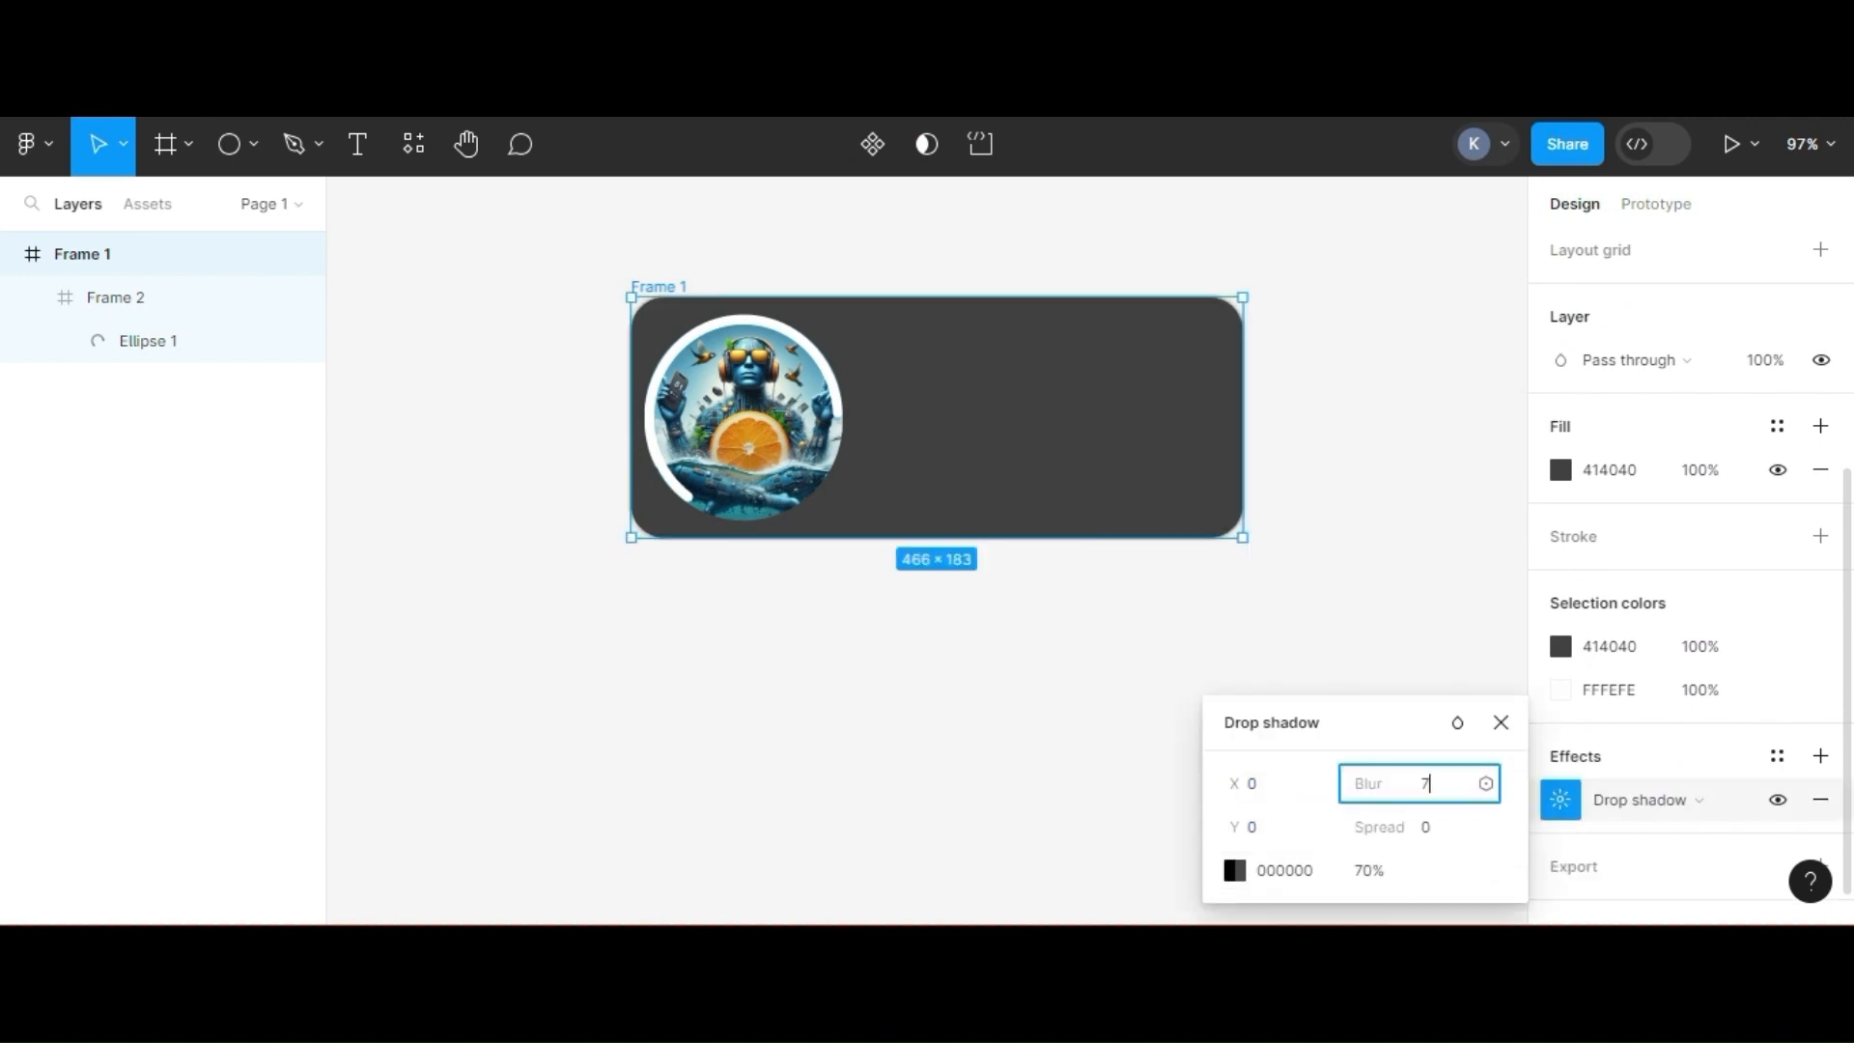
key(Return)
click(1501, 722)
key(Escape)
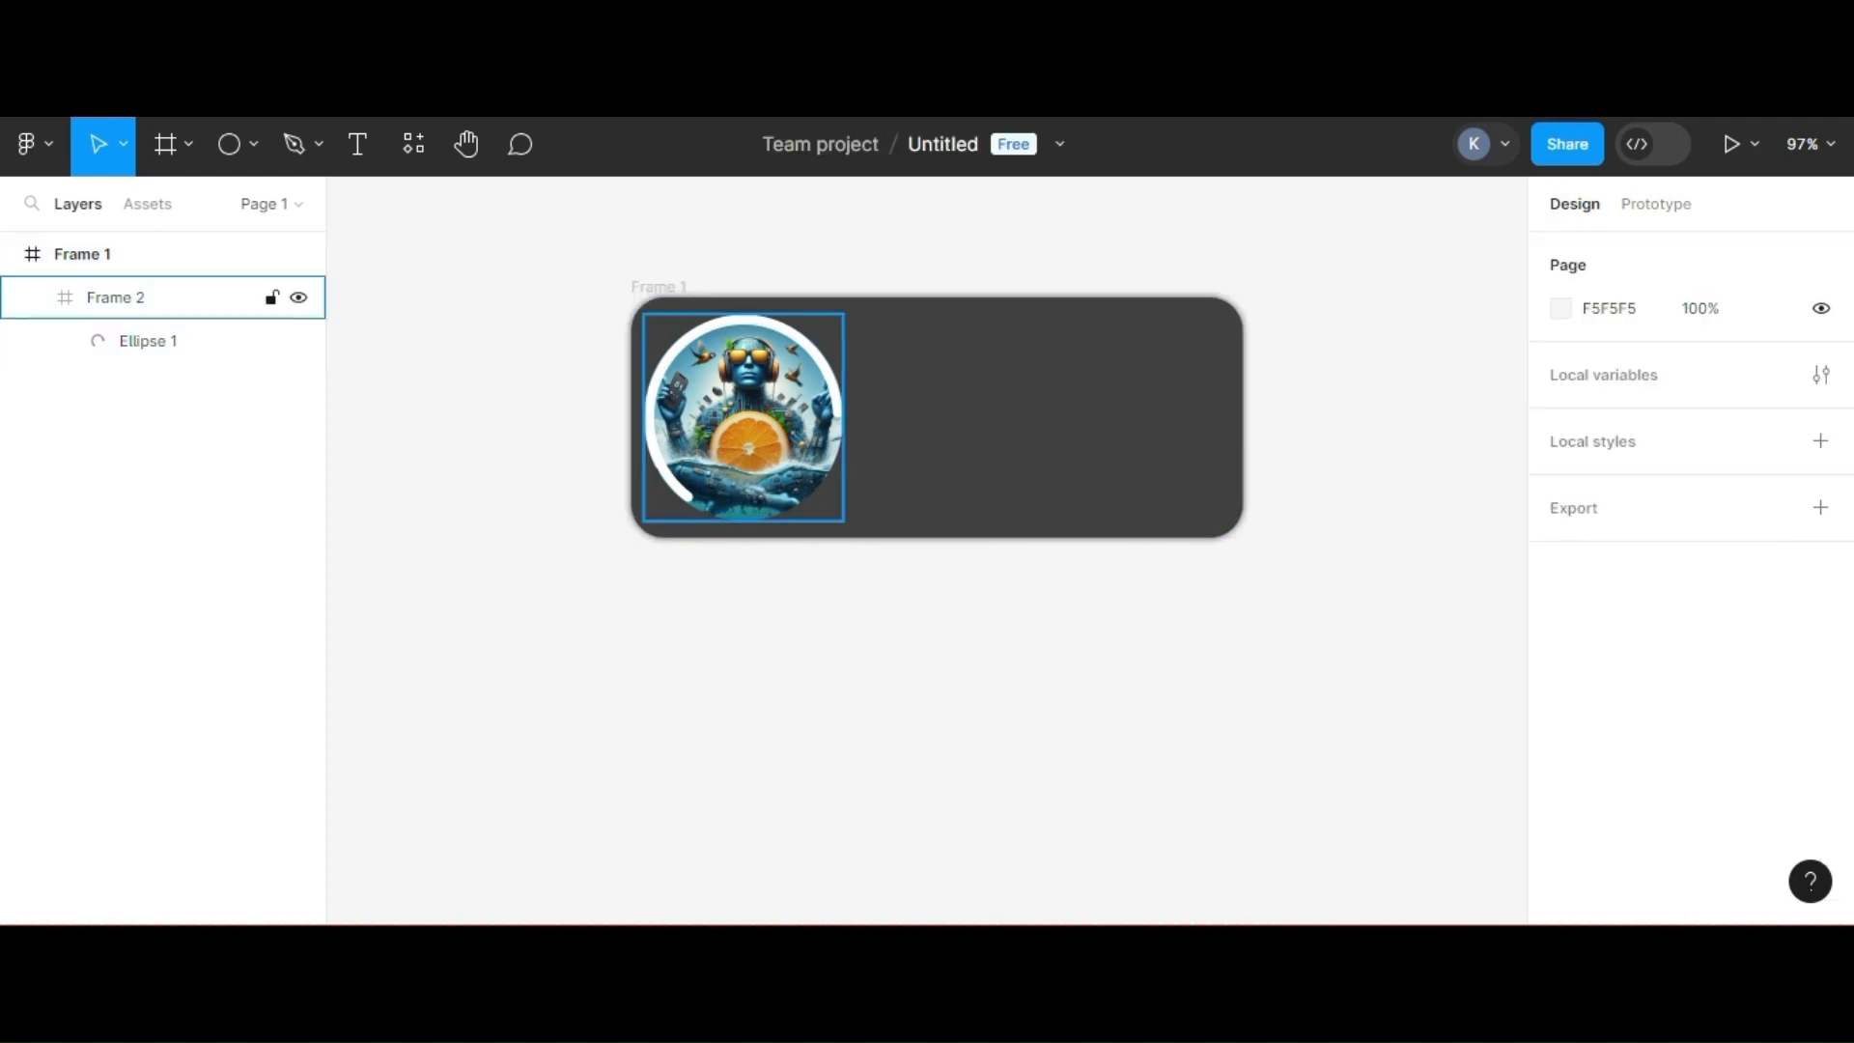
Add an effect to the circular image frame, try Inner shadow, and switch it to Drop shadow.
click(743, 417)
scroll(1690, 579, down, 5)
click(1819, 756)
click(1647, 800)
click(1641, 758)
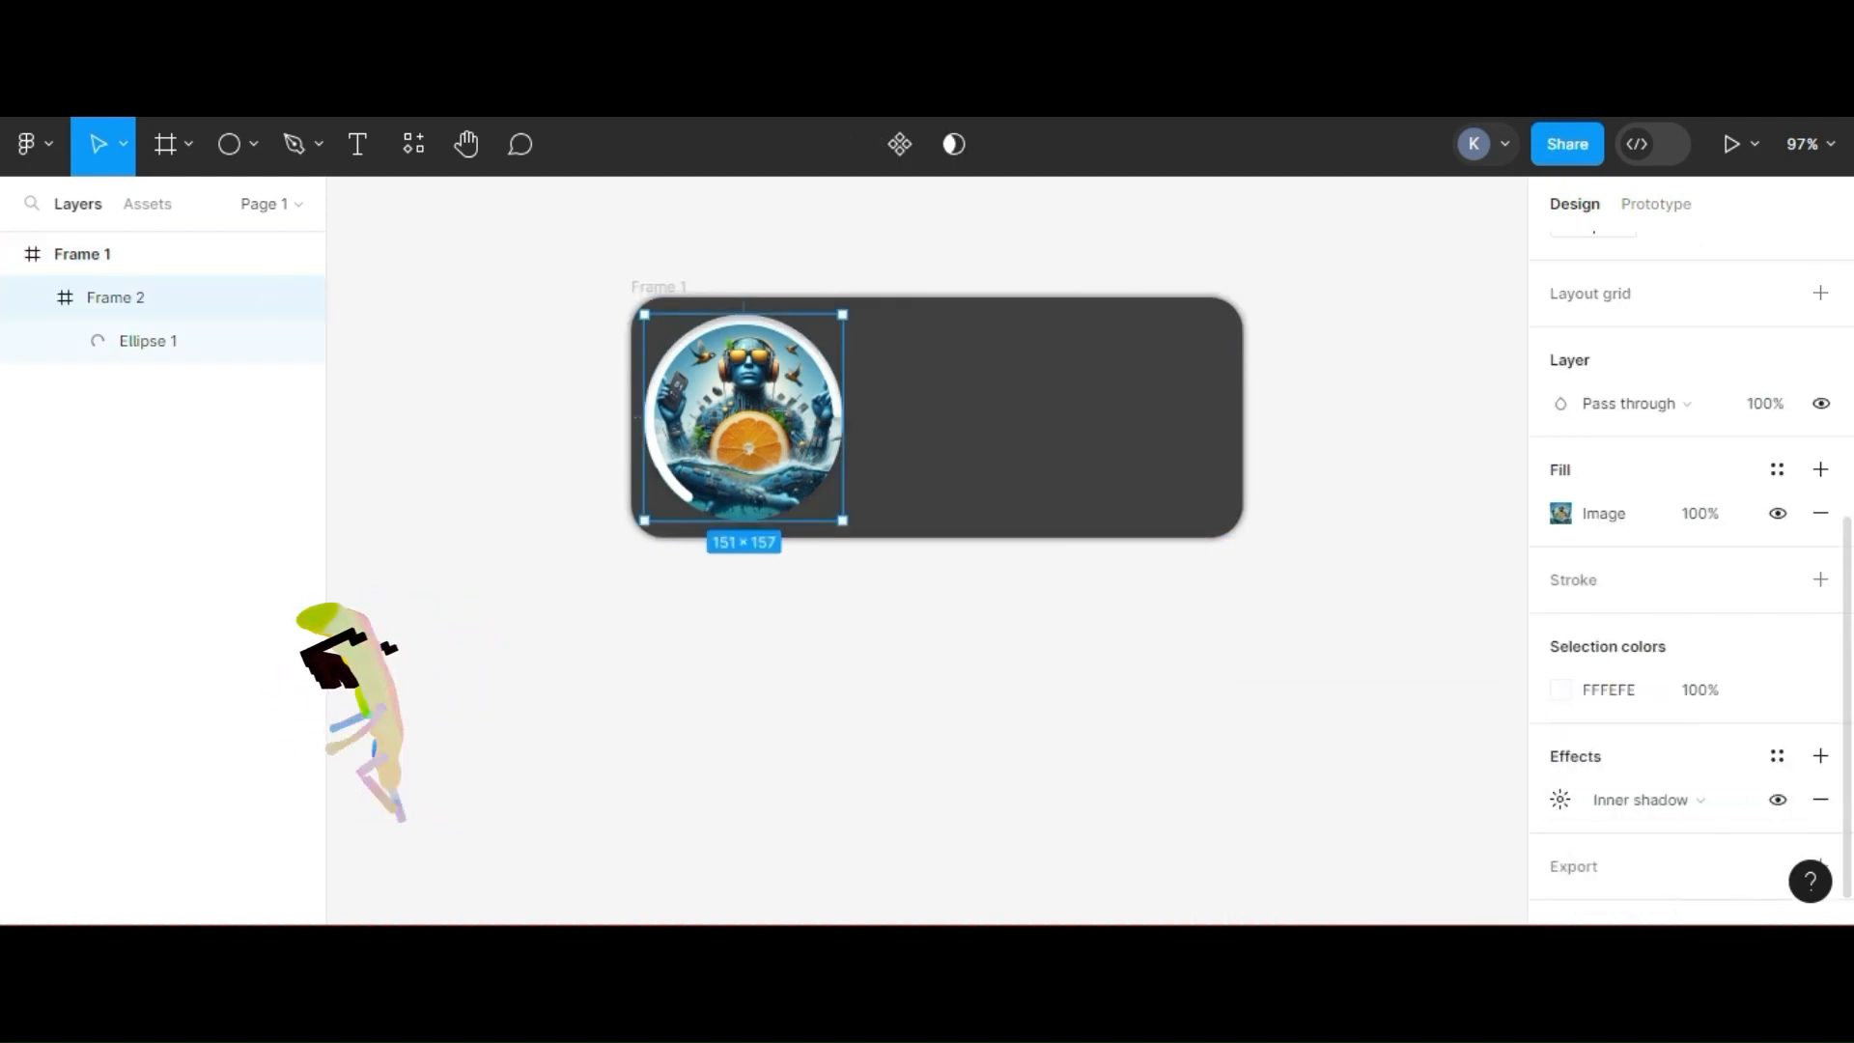
click(1641, 800)
click(1670, 819)
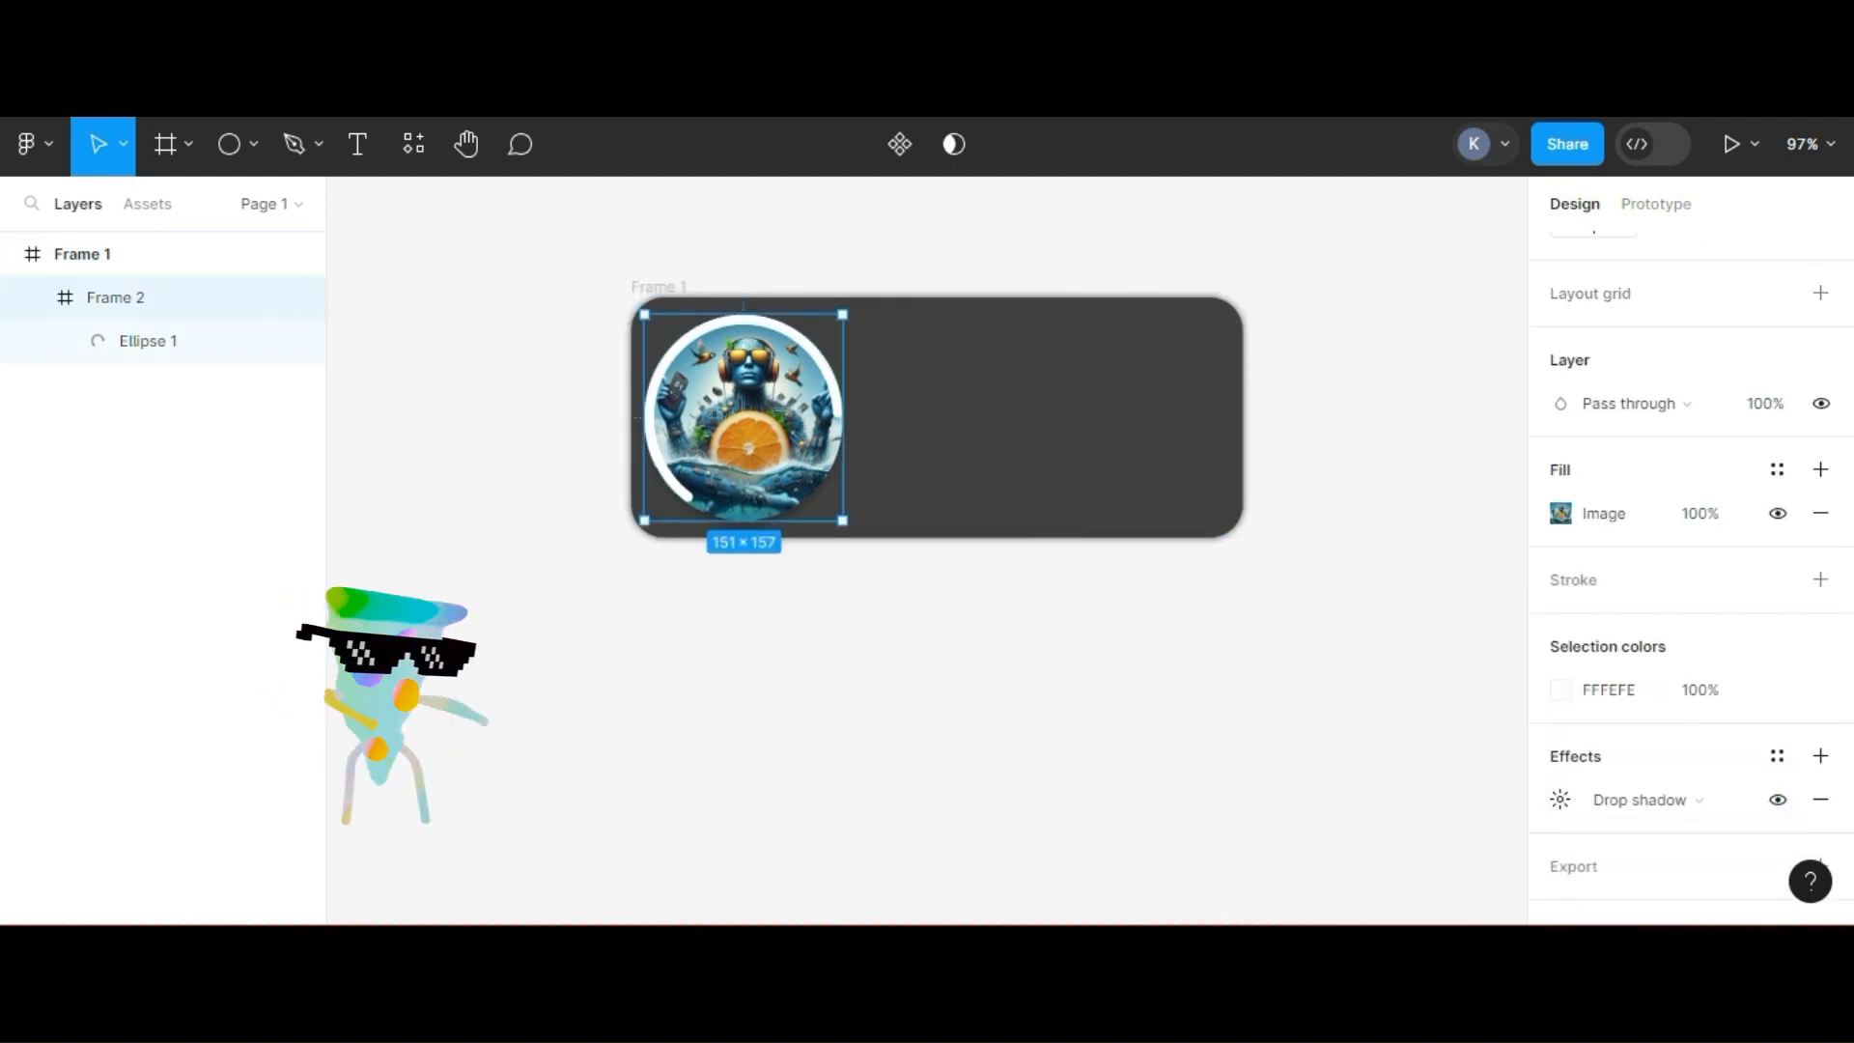
Add an Inner shadow effect to the arc Ellipse 1 inside Frame 2.
key(Return)
click(1819, 756)
click(1641, 800)
click(1671, 762)
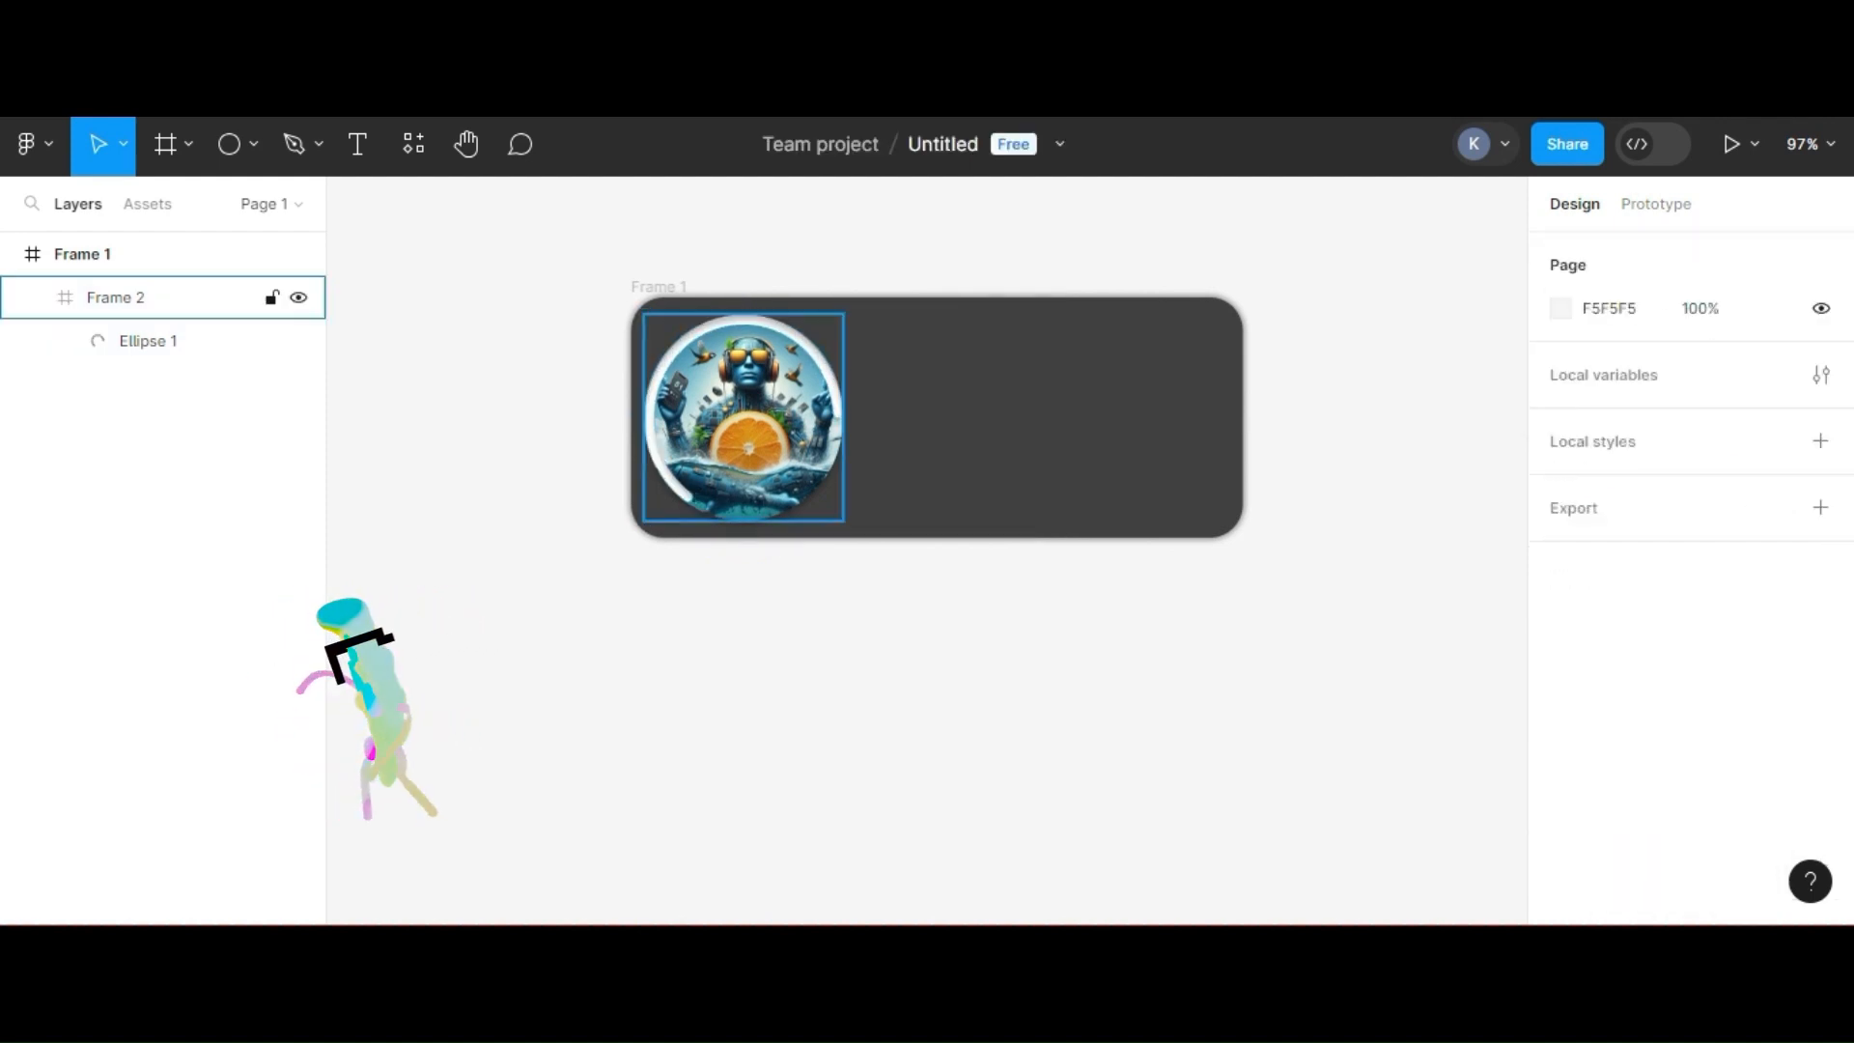
Set the blur of Frame 2's drop shadow to 7.
click(145, 297)
scroll(1690, 579, down, 5)
click(1560, 755)
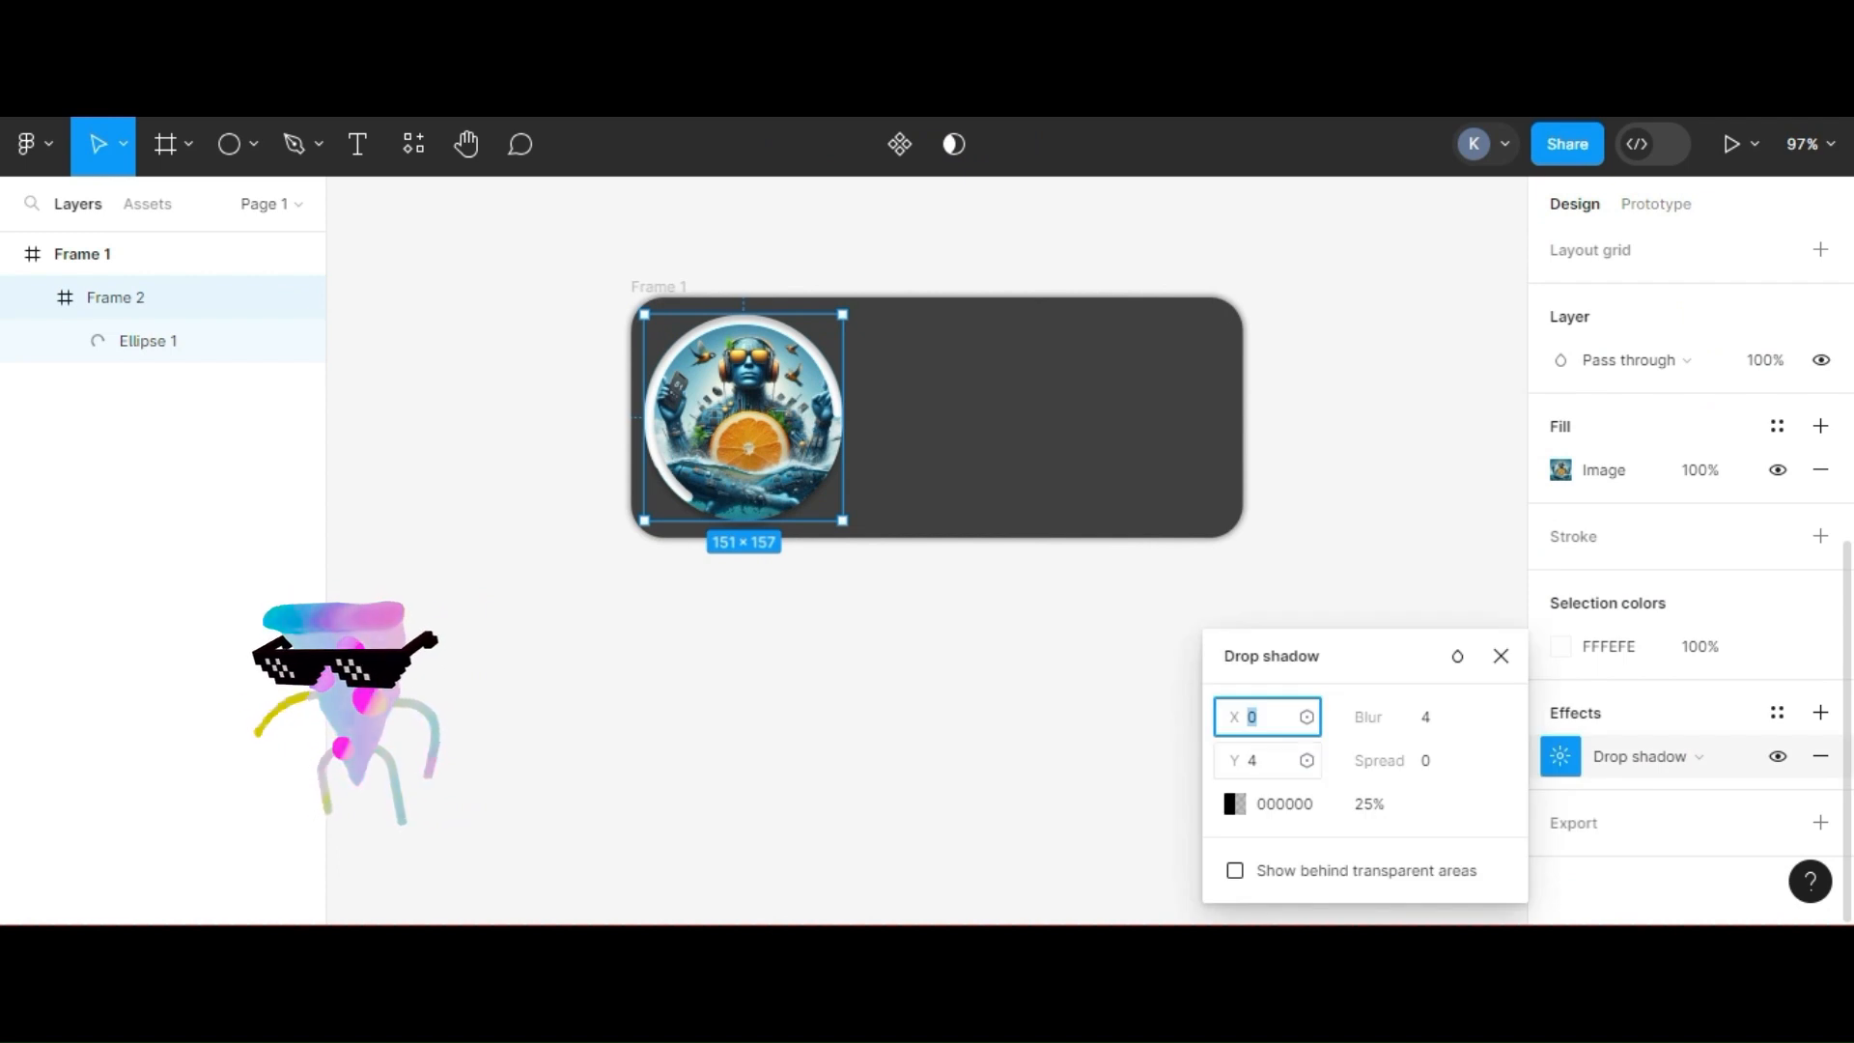
click(1425, 716)
text(7)
key(Return)
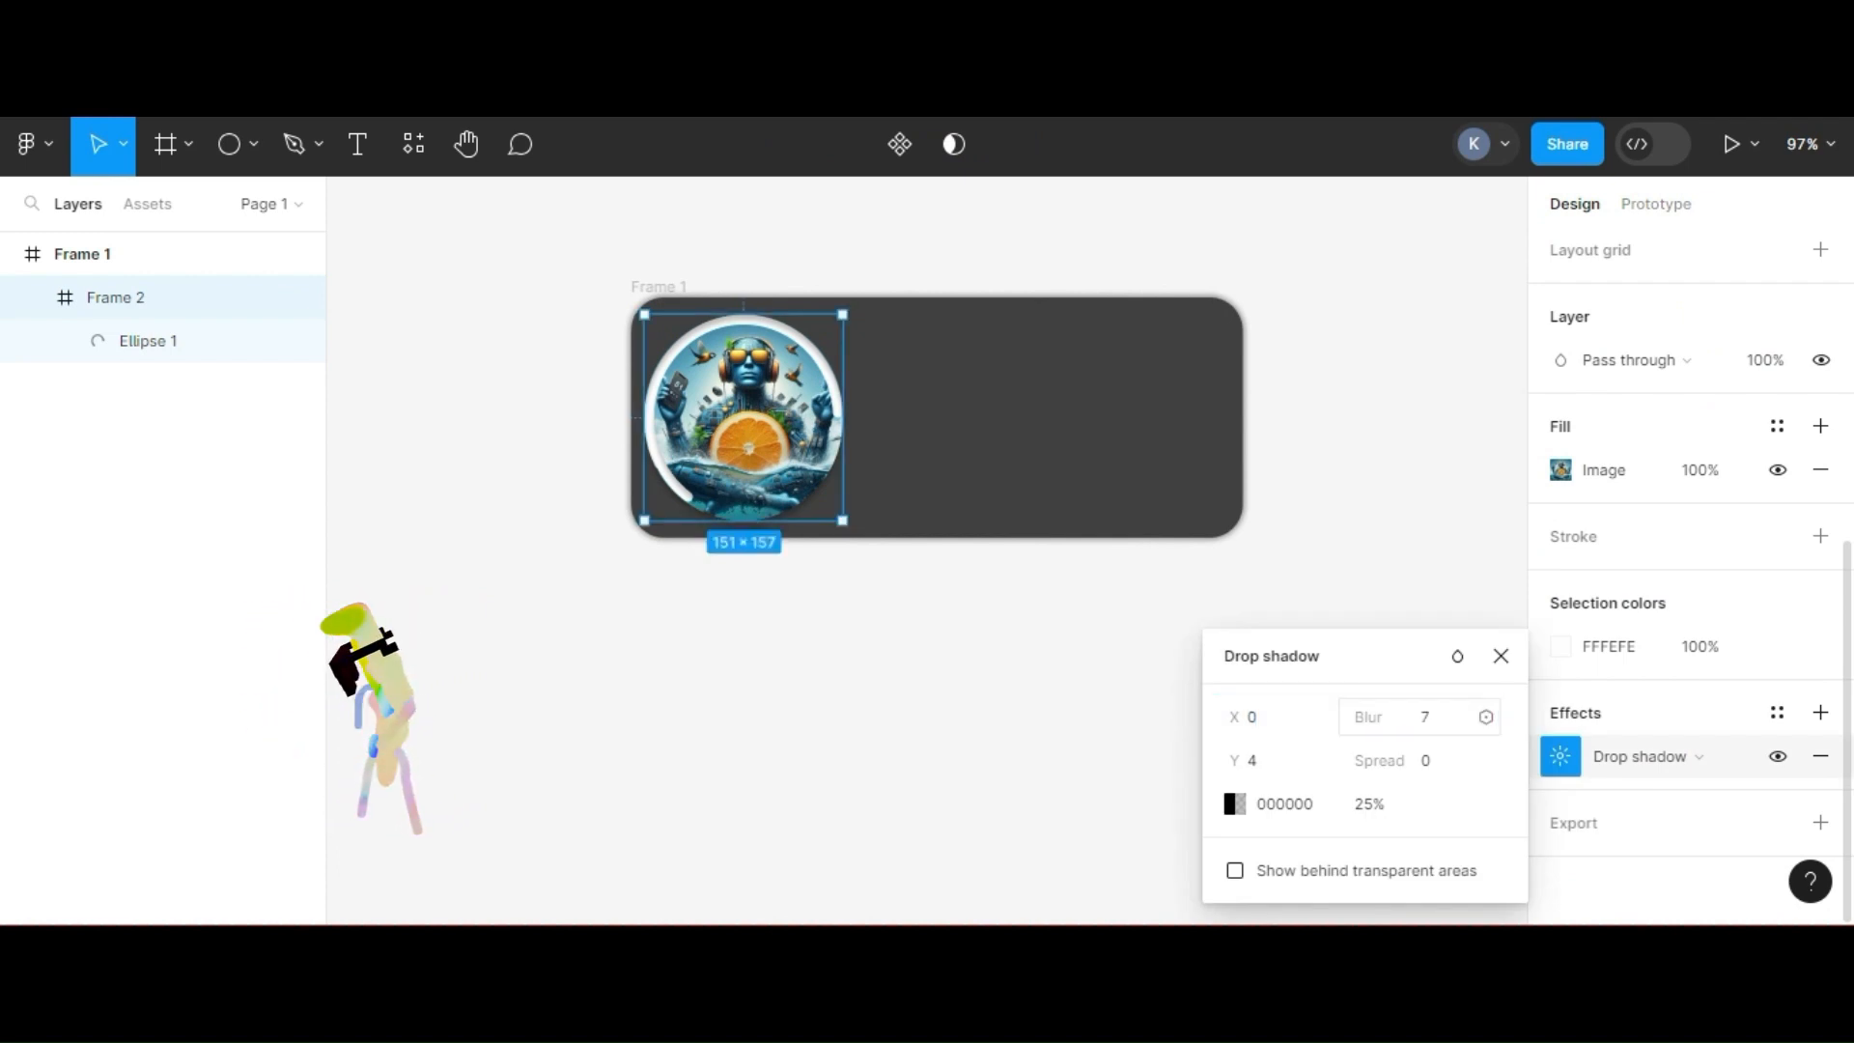
Set the Y offset of Frame 2's drop shadow to 0 and its opacity to 70%.
key(Return)
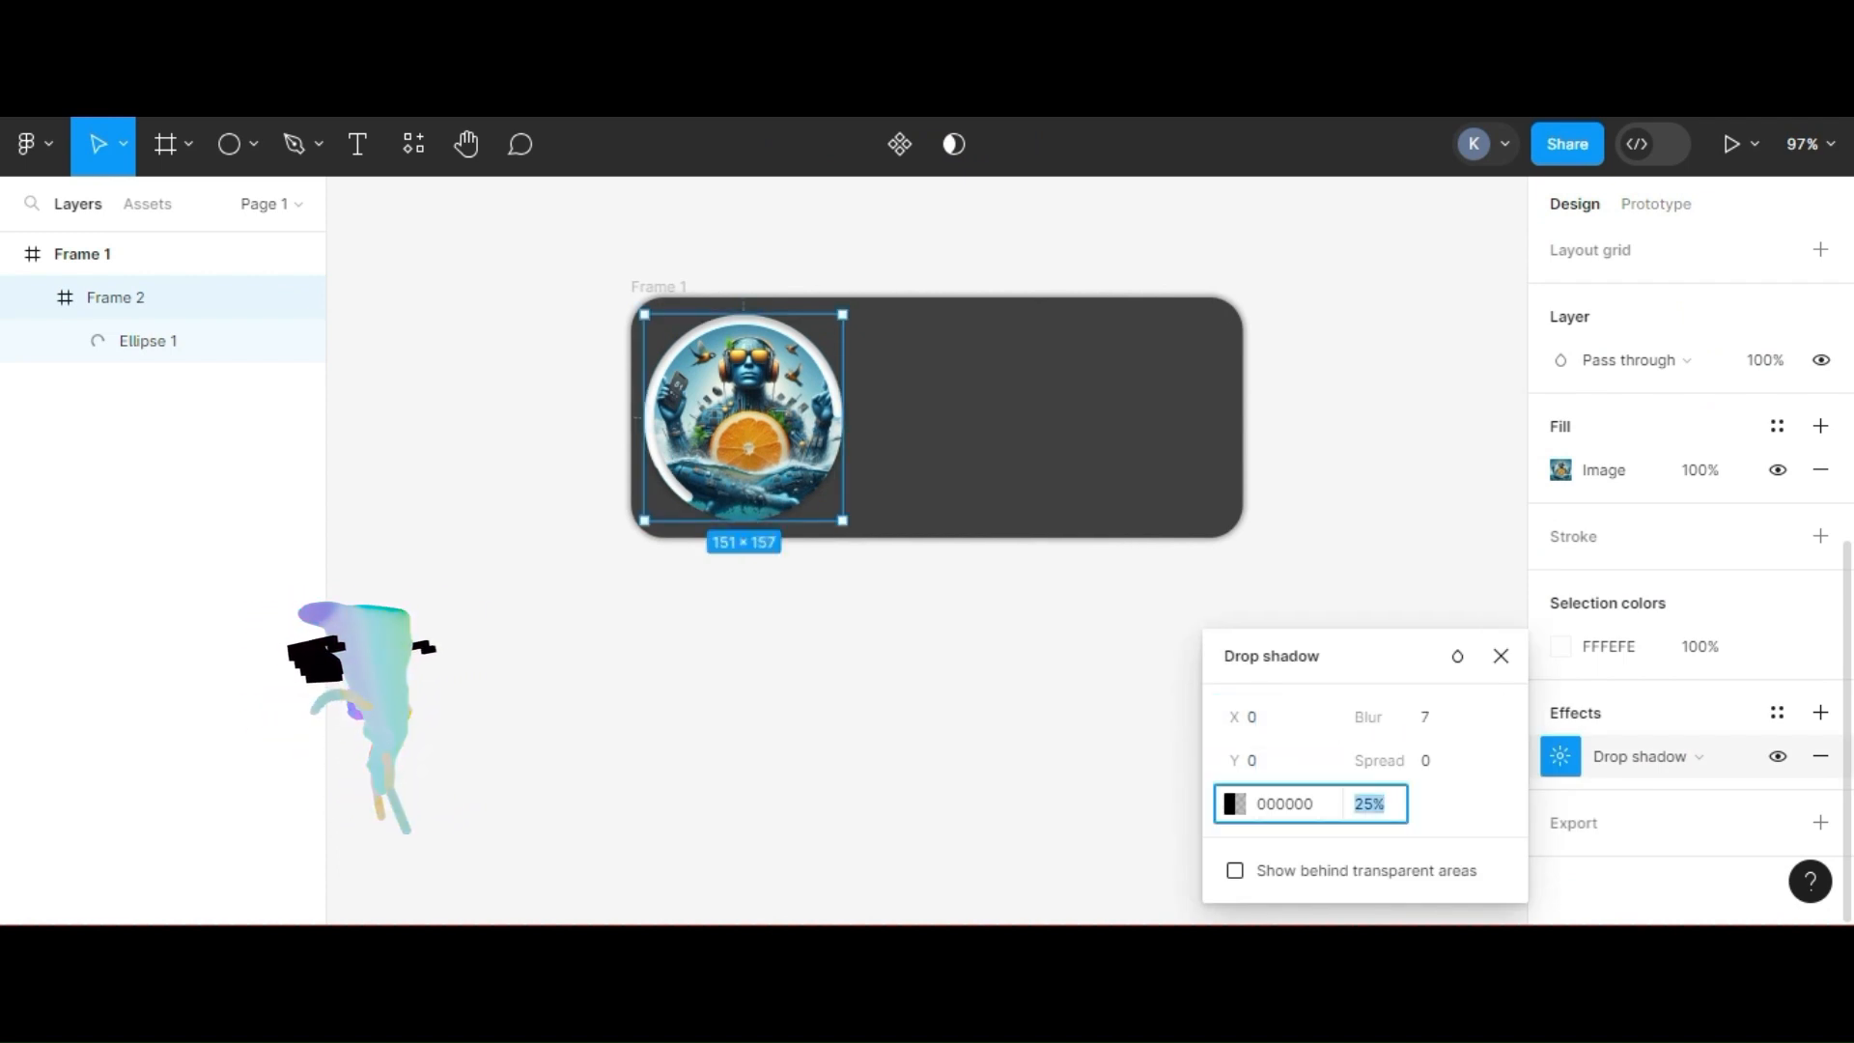
text(70)
key(Return)
click(1369, 803)
text(50)
key(Return)
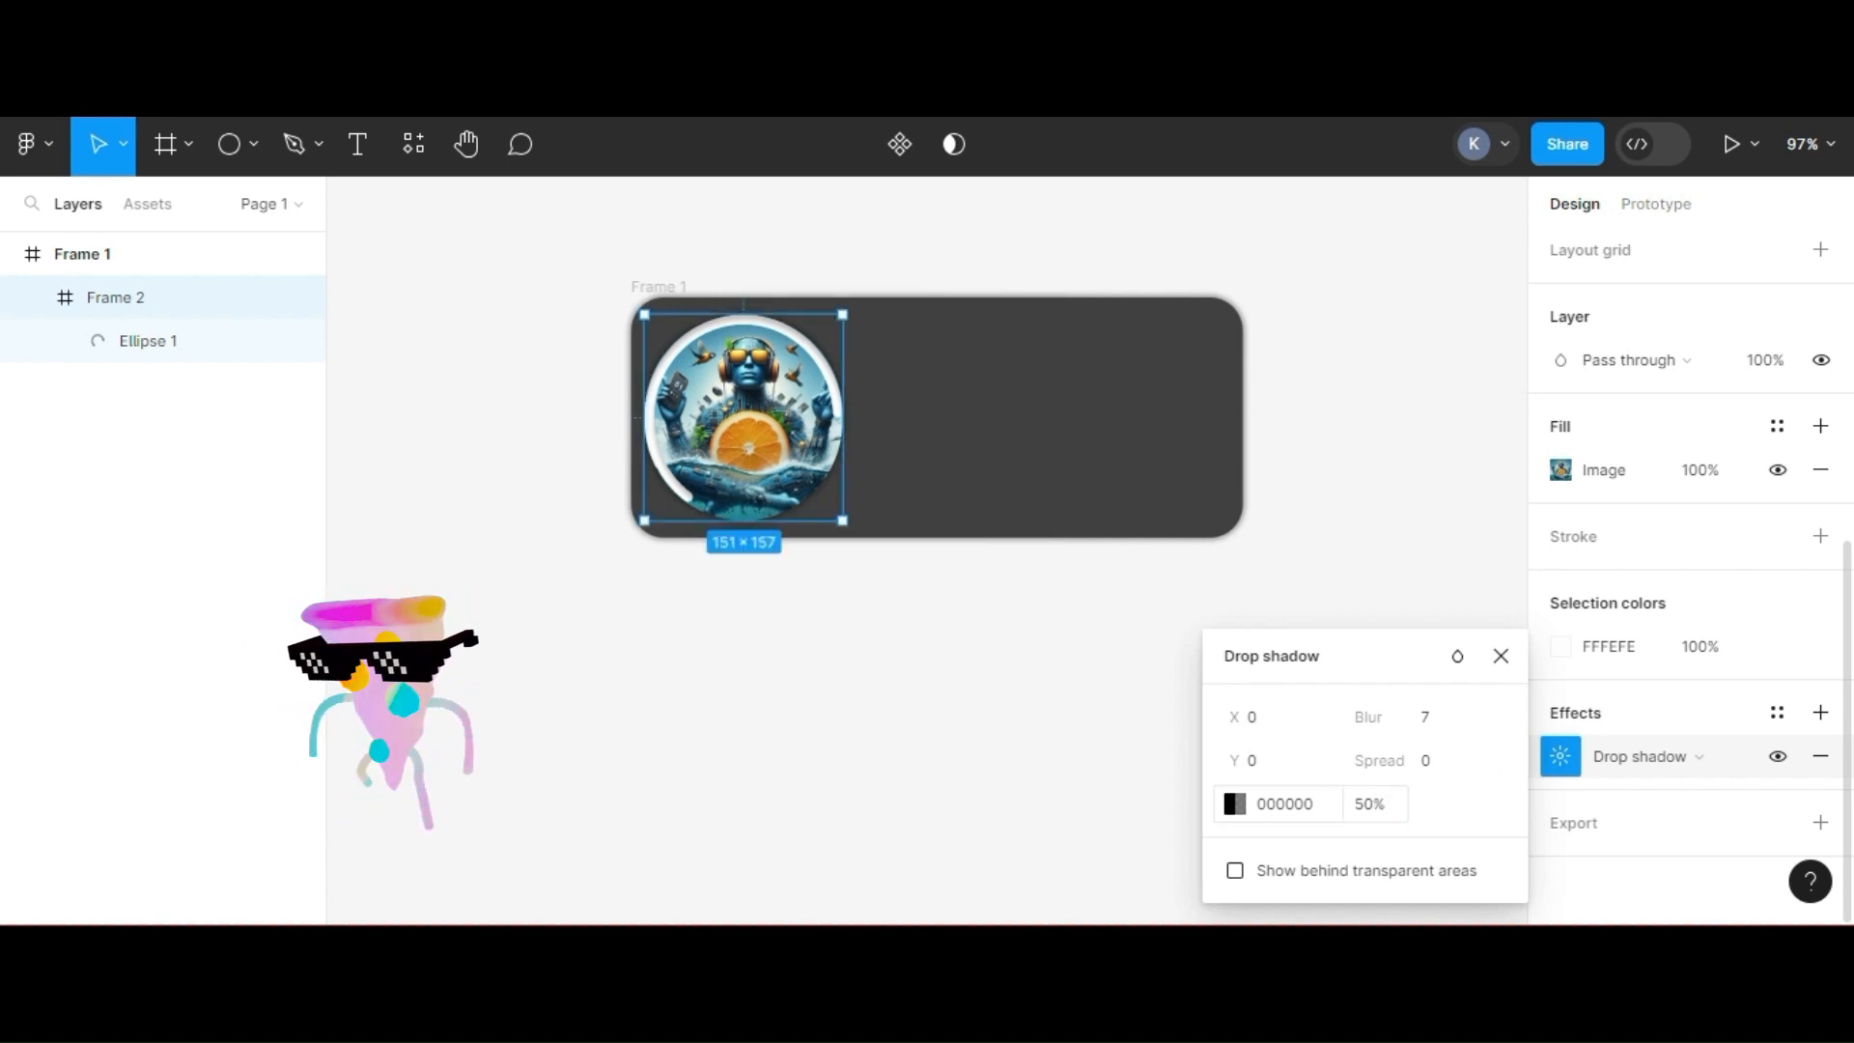
key(Return)
Change the color of Frame 2's drop shadow to near-white FFFDFD and set its blur to 5.
click(1234, 803)
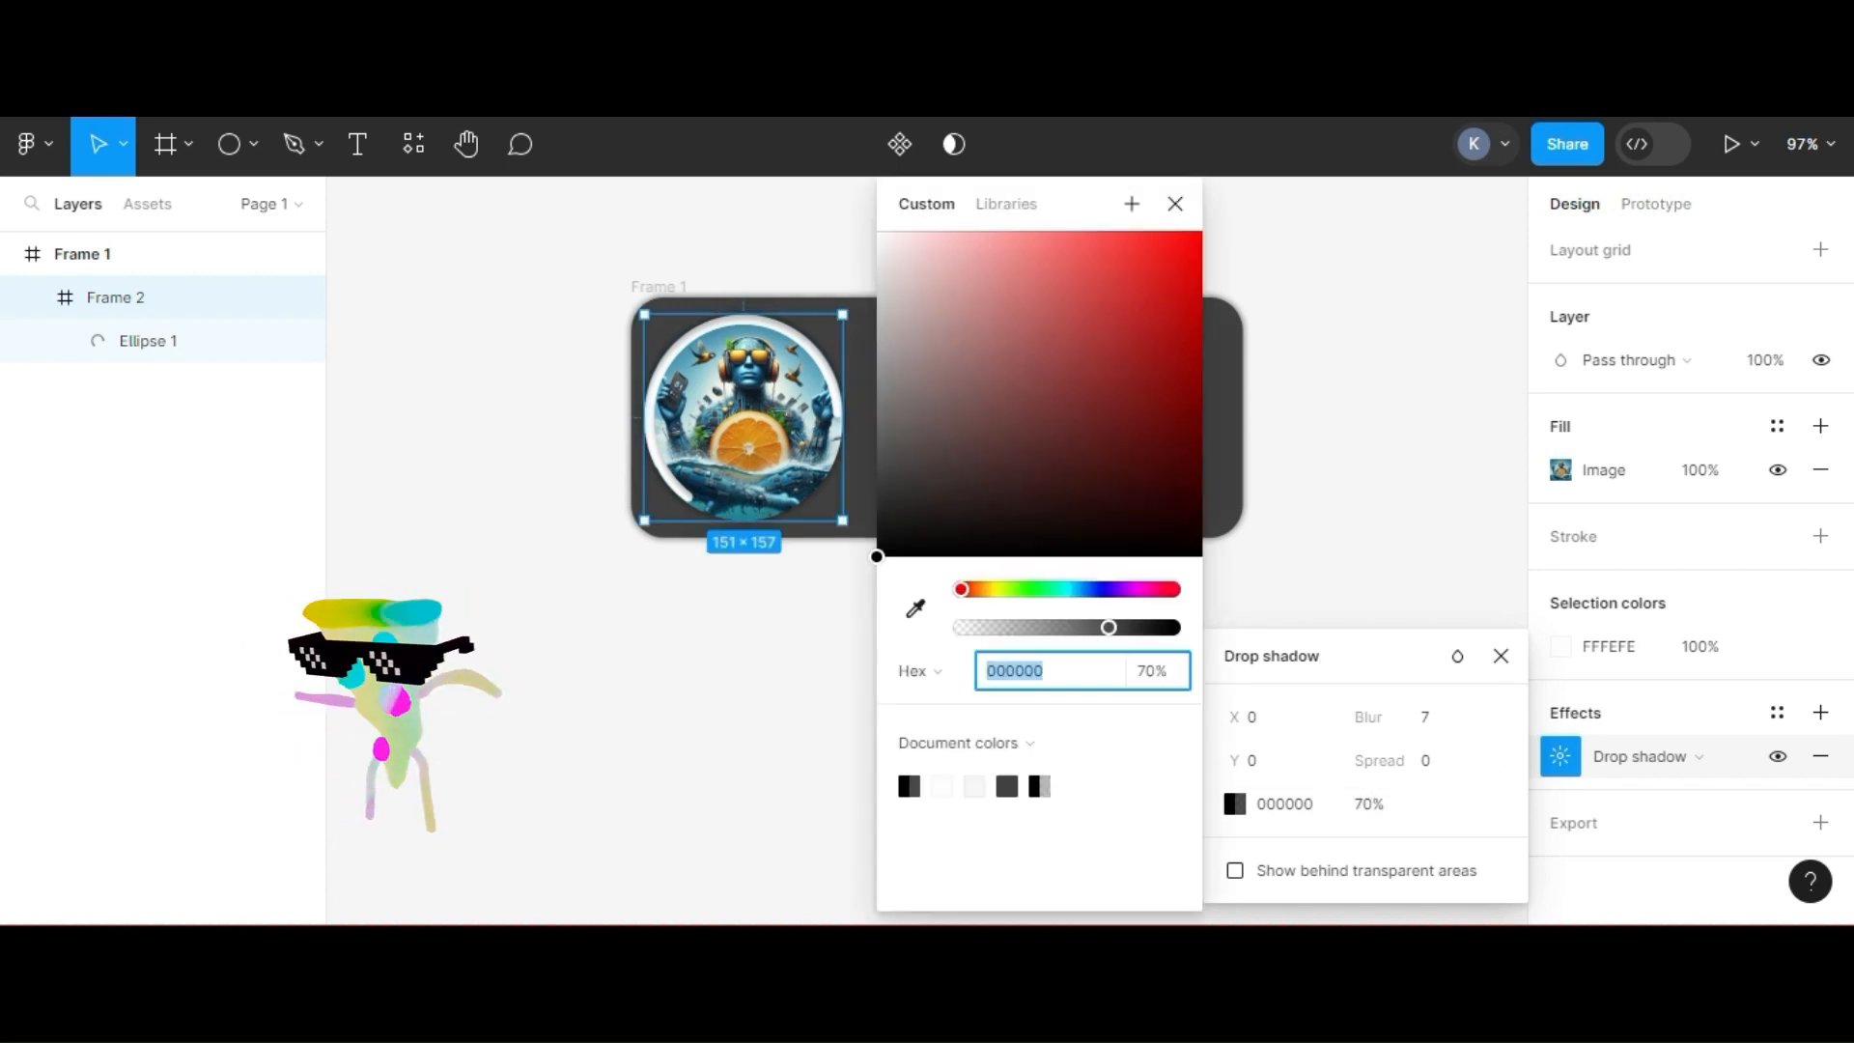
click(879, 231)
click(1176, 204)
click(1425, 717)
text(5)
key(Return)
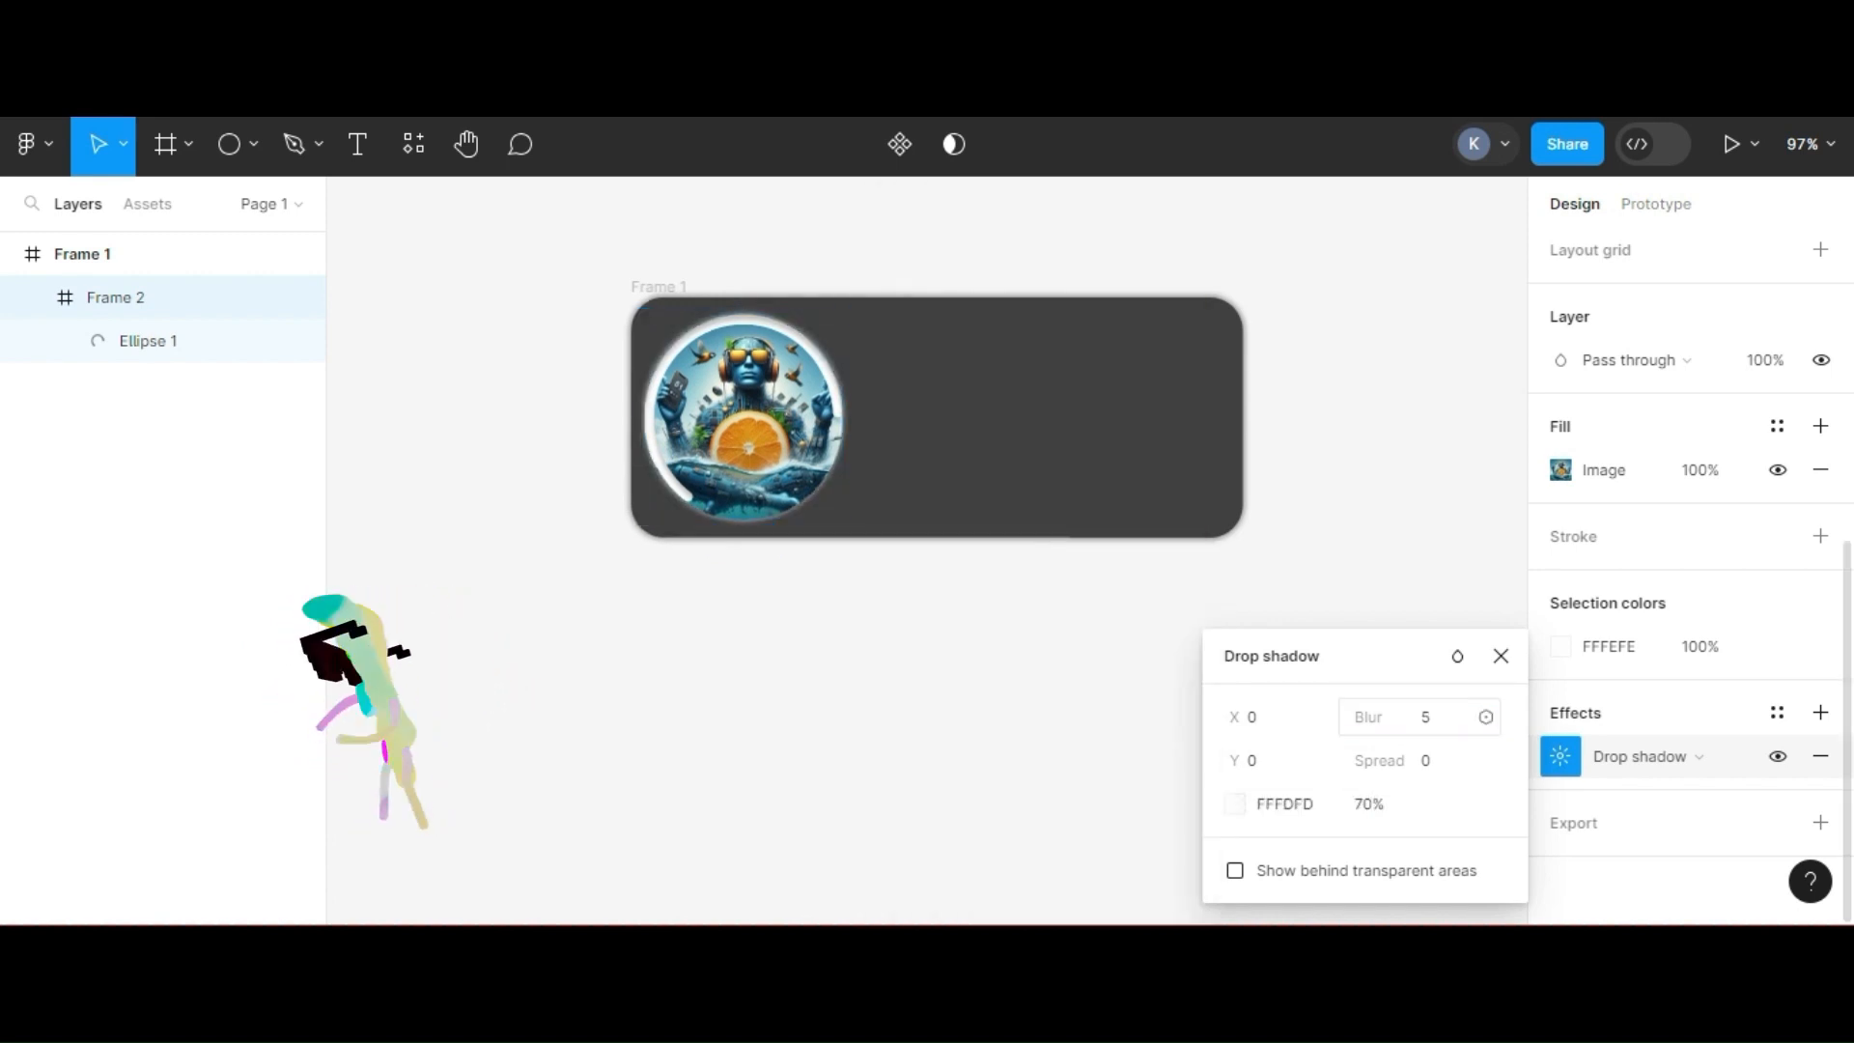
Set the white drop shadow's blur to 7 and its opacity to 30%.
click(1424, 717)
text(7)
key(Return)
text(3)
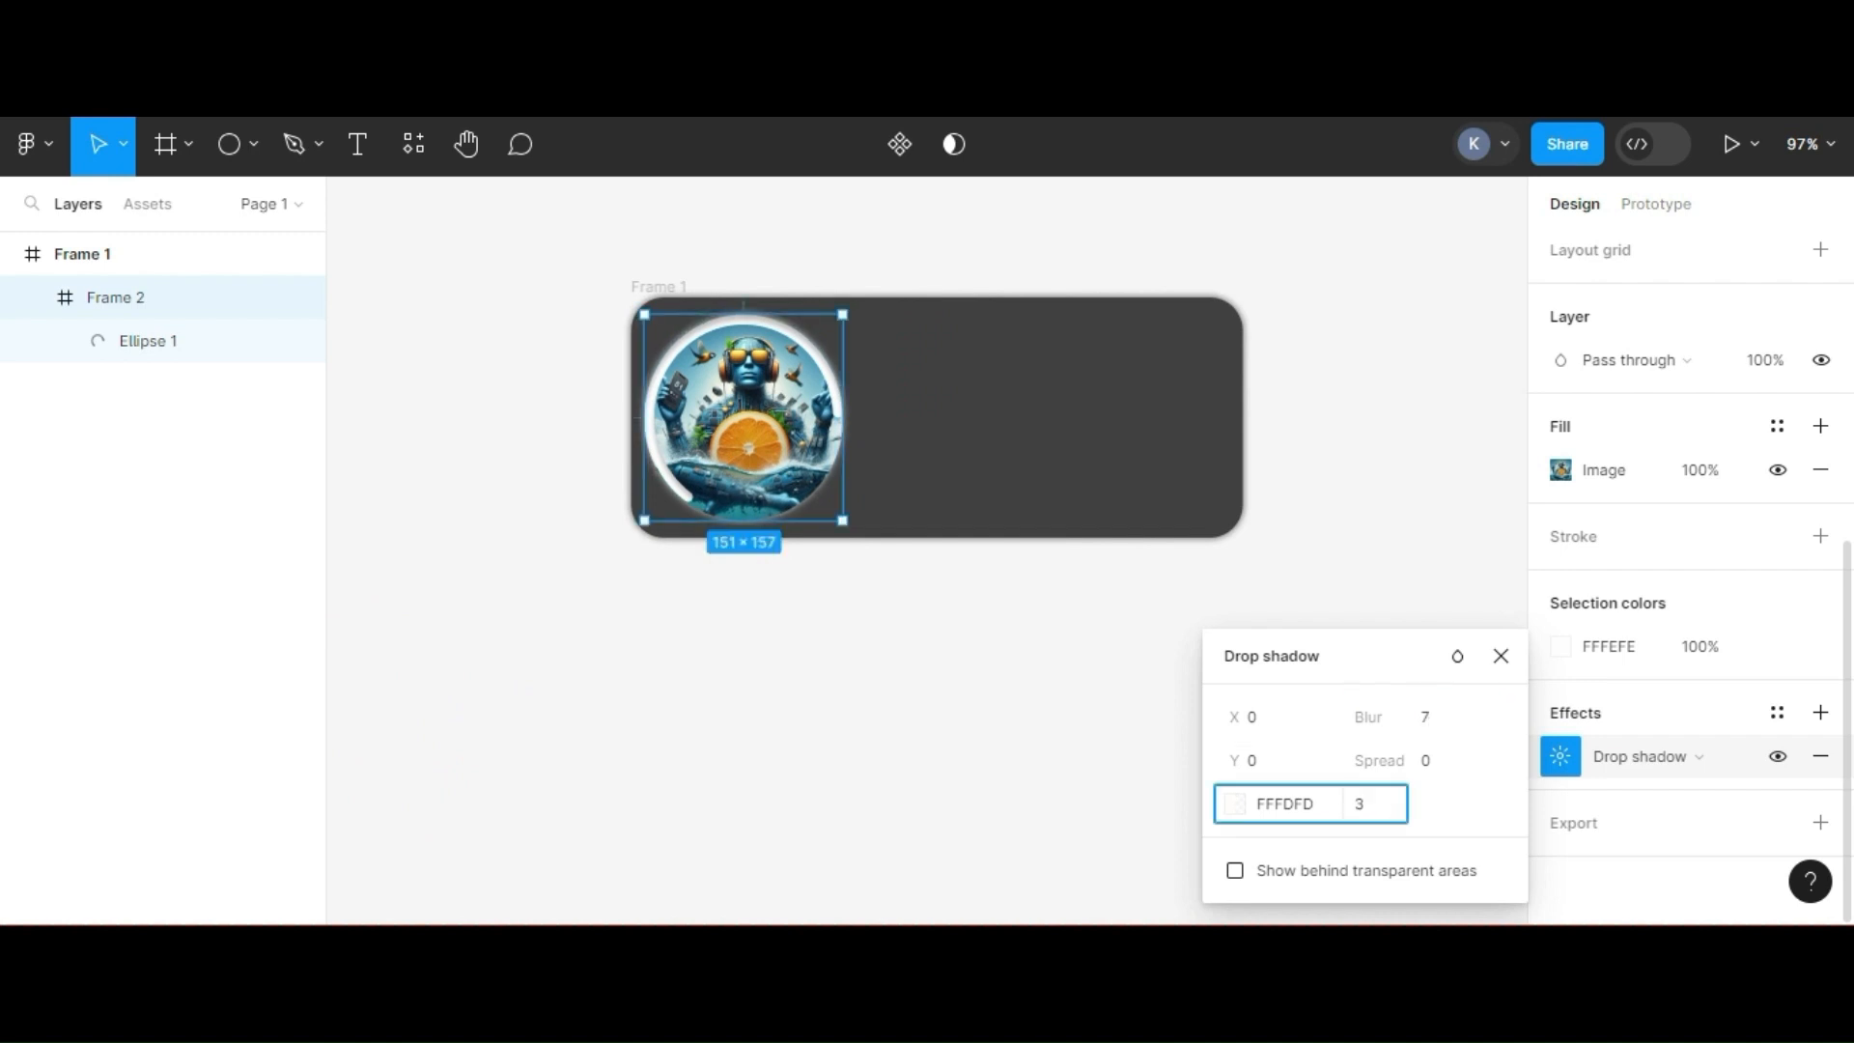
text(0)
key(Return)
click(937, 742)
Add a size 8 text 0:00 rotated about -47° near the arc's lower end, and a separate text 6:23 below the card.
scroll(938, 741, up, 5)
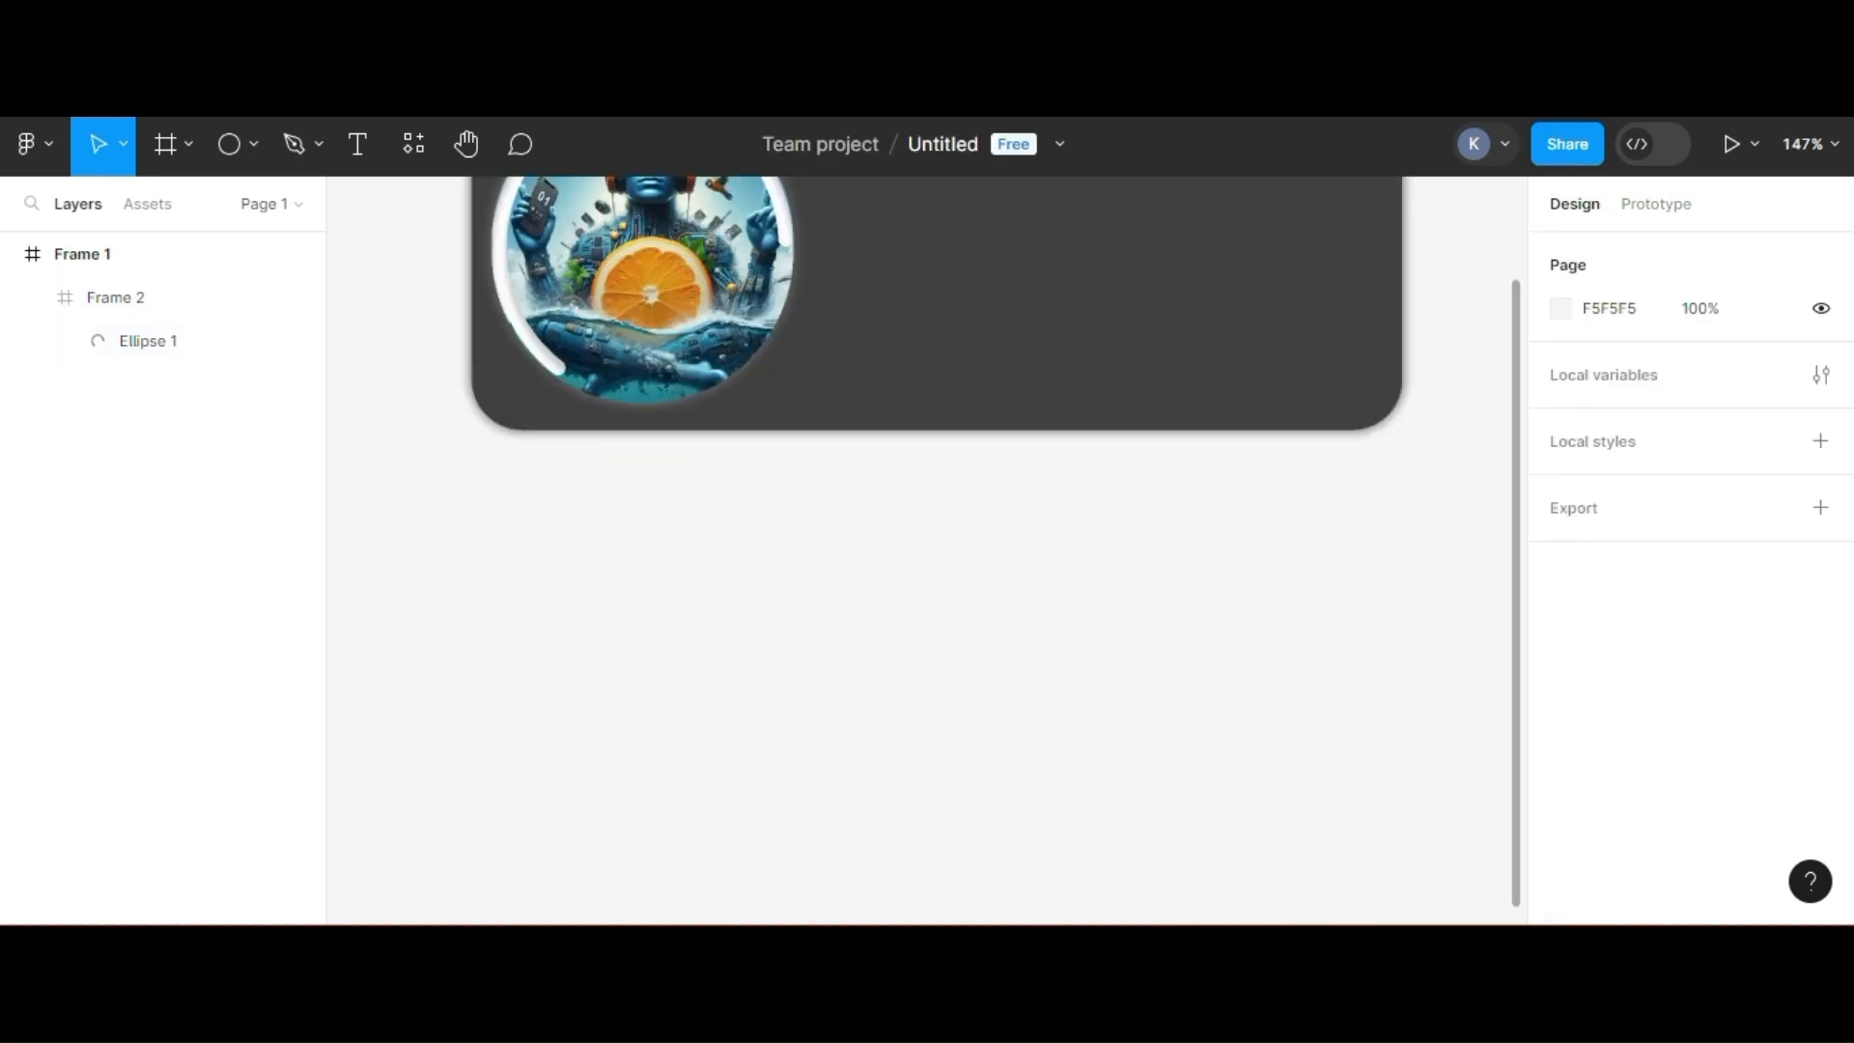
scroll(937, 406, up, 2)
key(t)
scroll(936, 406, down, 2)
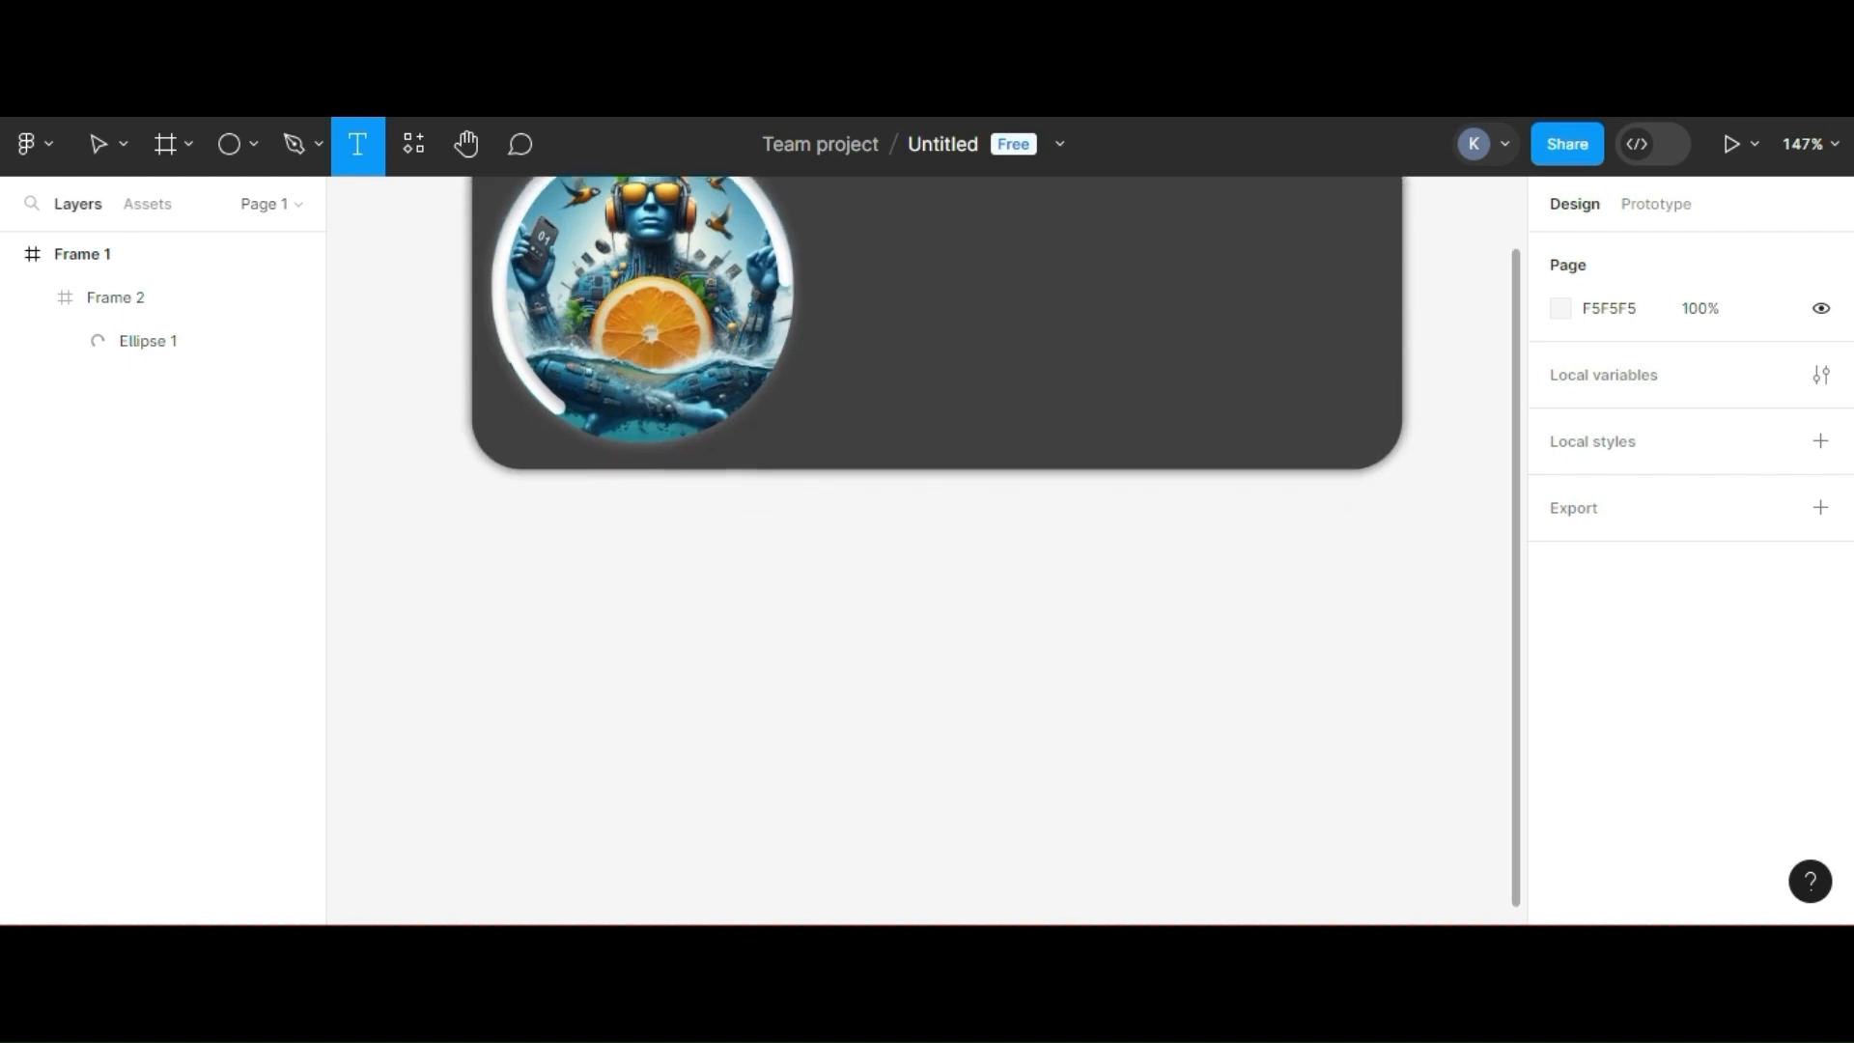
drag(588, 585, 623, 384)
key(ctrl+d)
key(Return)
double_click(577, 367)
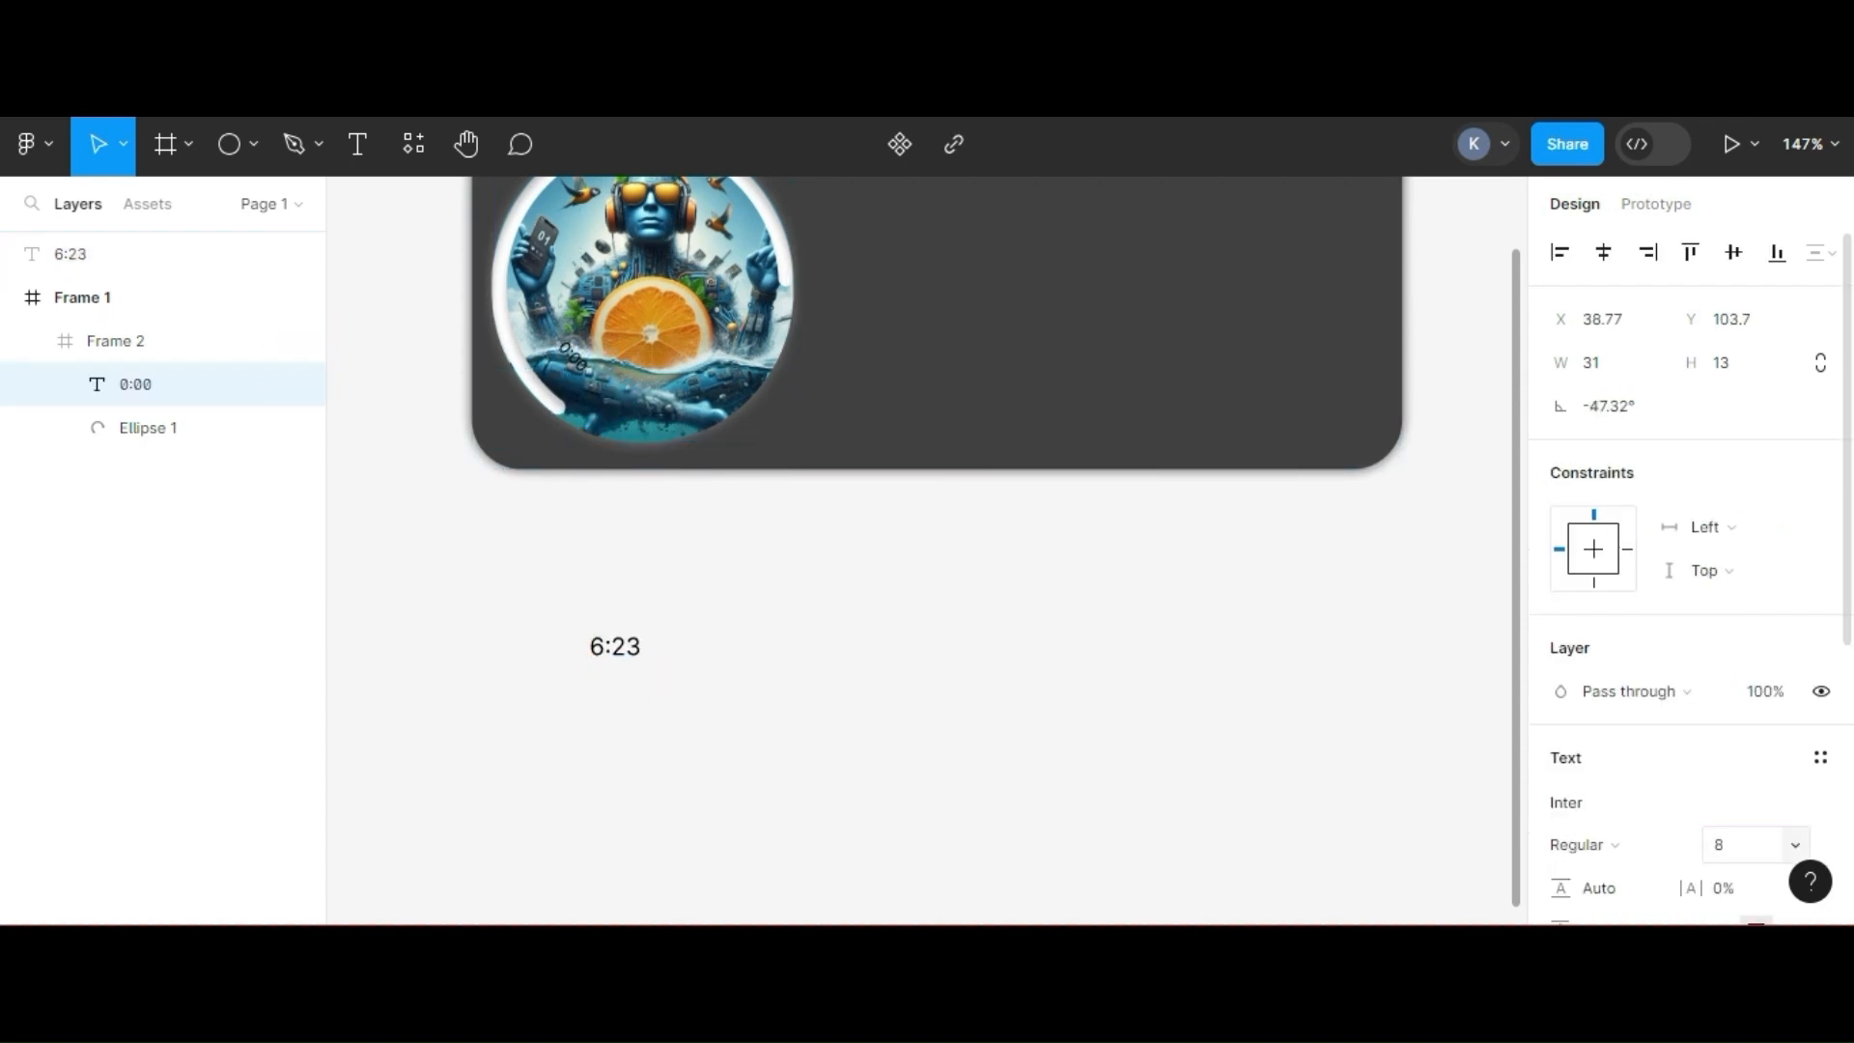
Set the 0:00 label to Extra Bold with a white FFFEFE fill.
click(1583, 845)
click(1594, 480)
scroll(1690, 579, down, 3)
click(1560, 750)
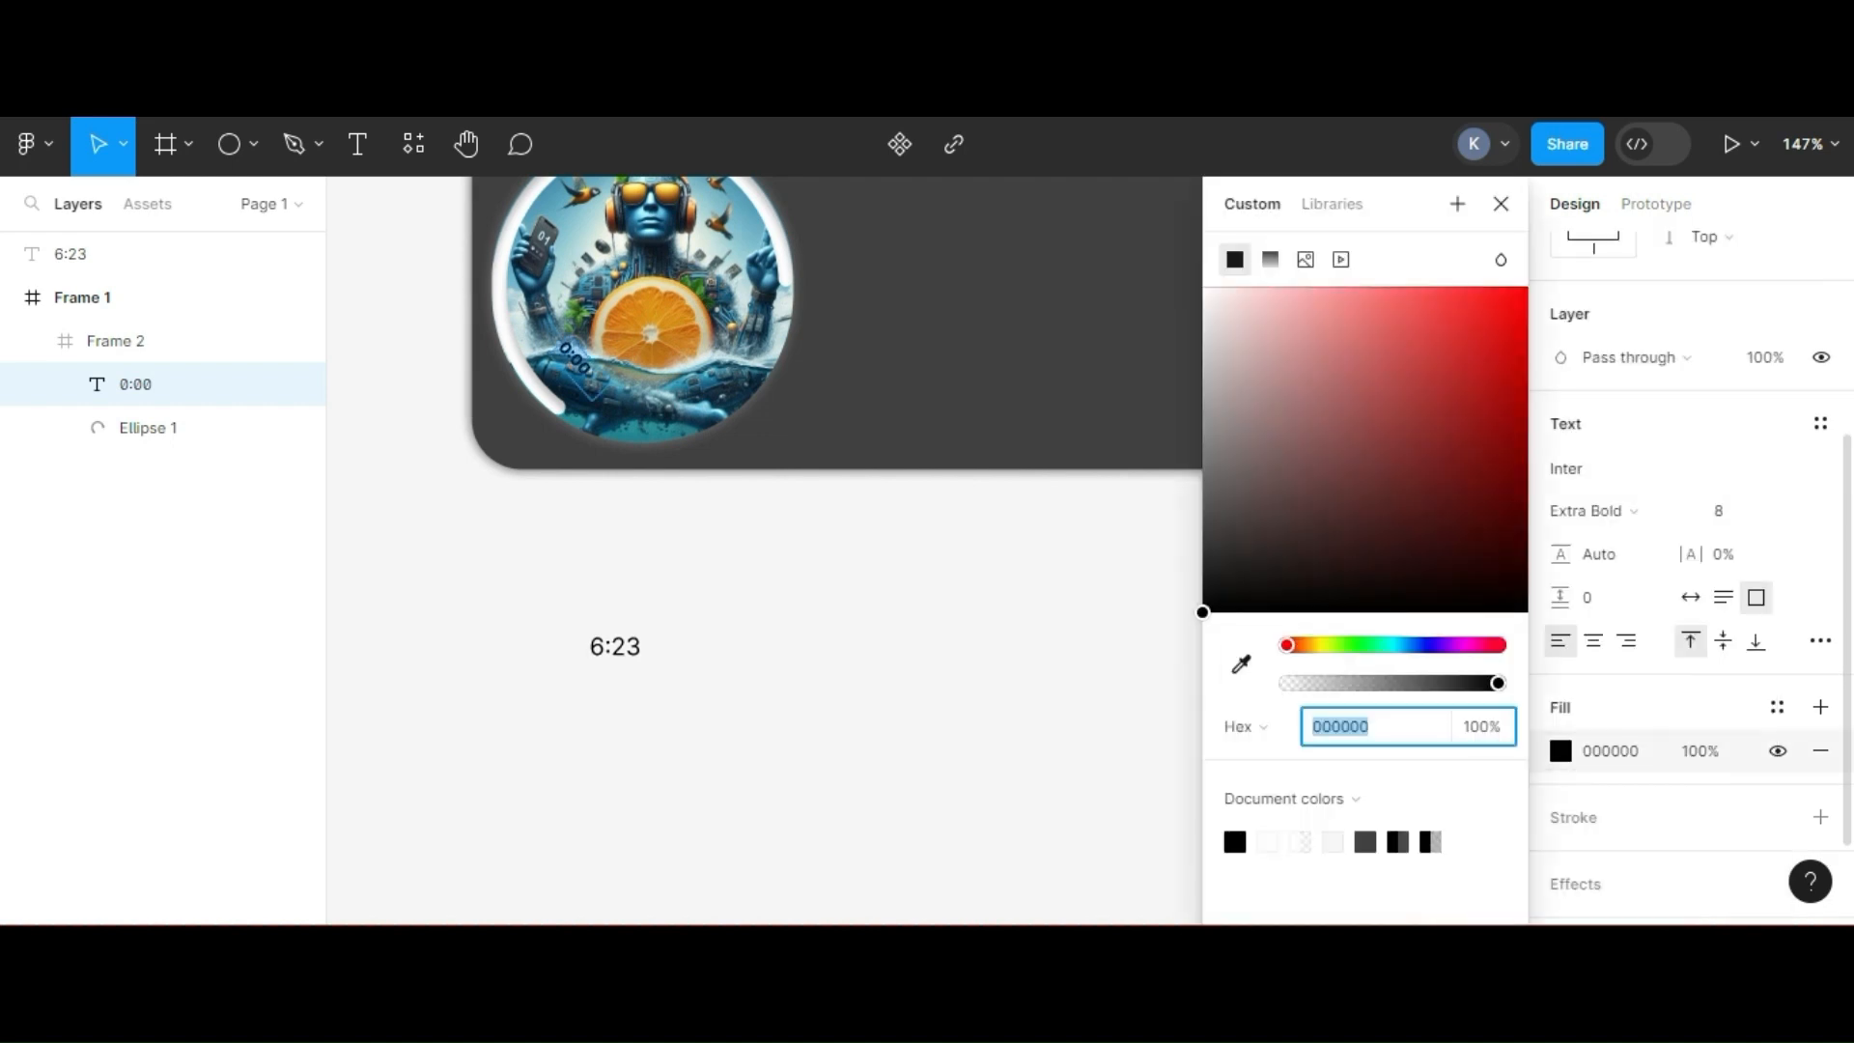
click(1267, 841)
Move the 0:00 label closer to the lower end of the white arc.
click(164, 340)
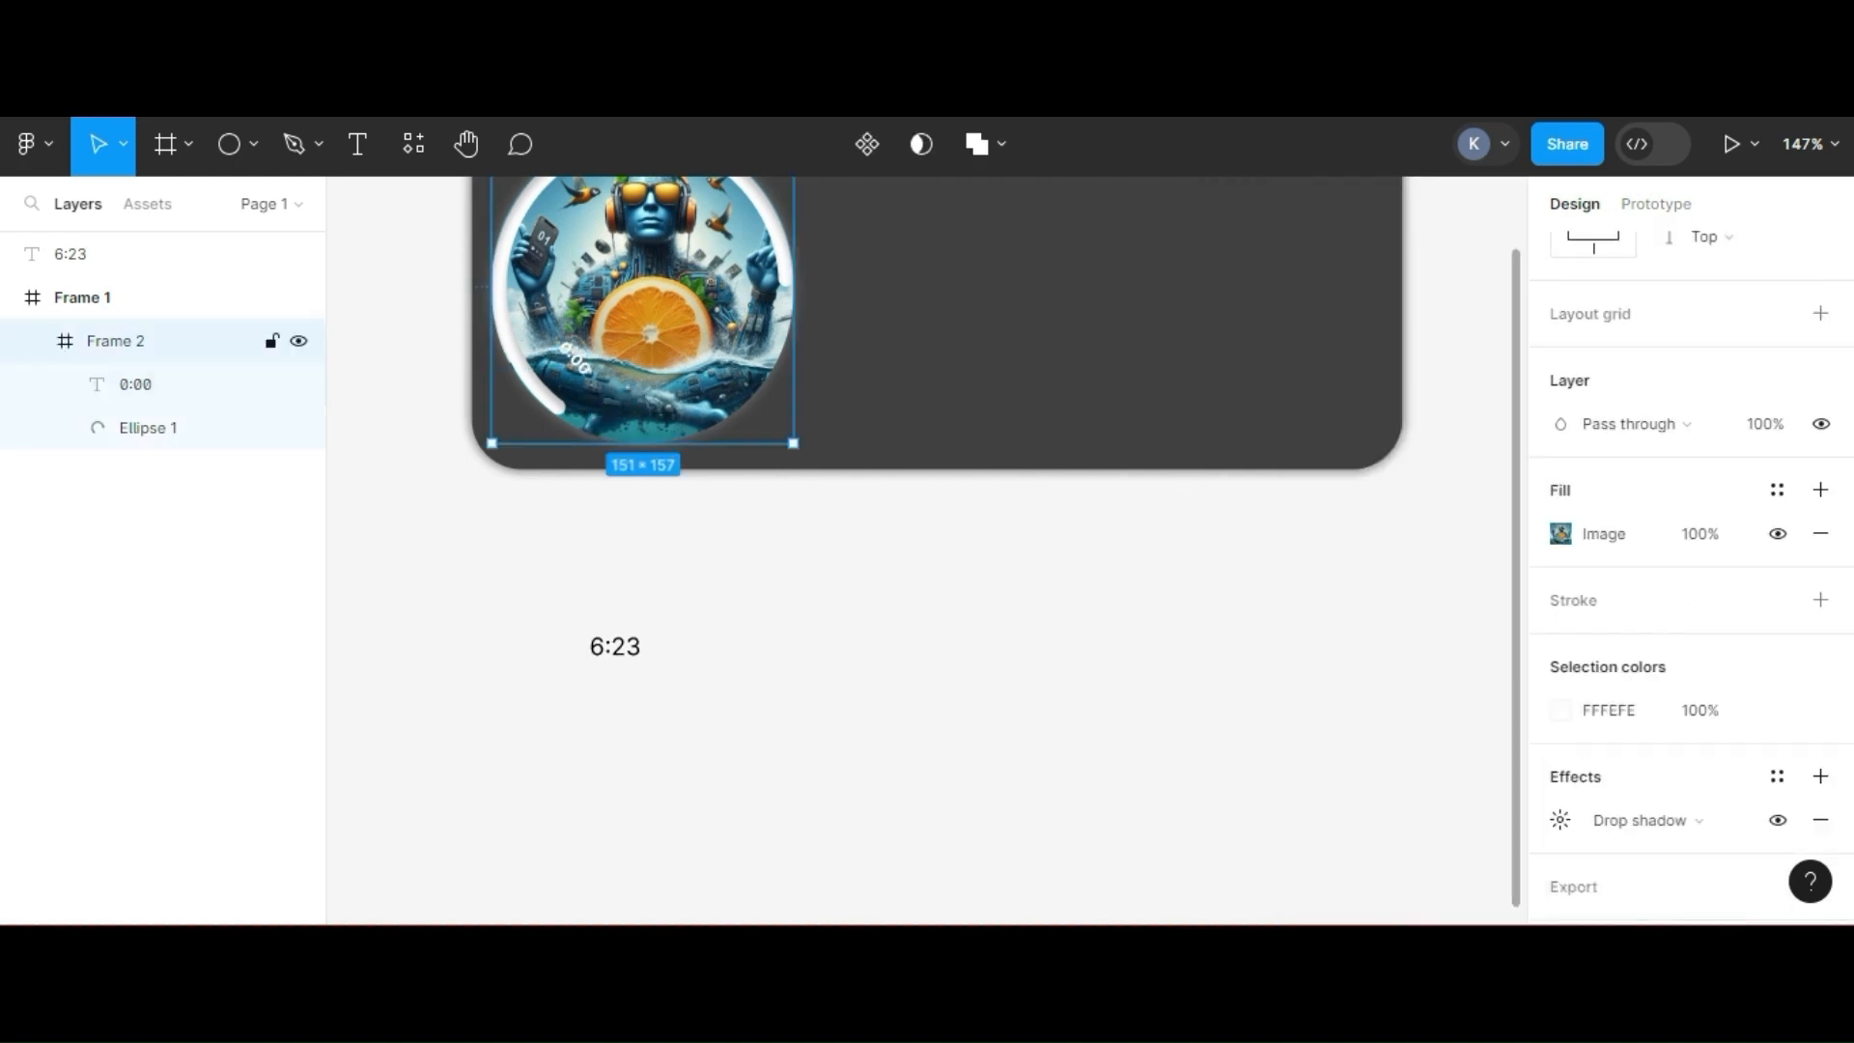
click(165, 384)
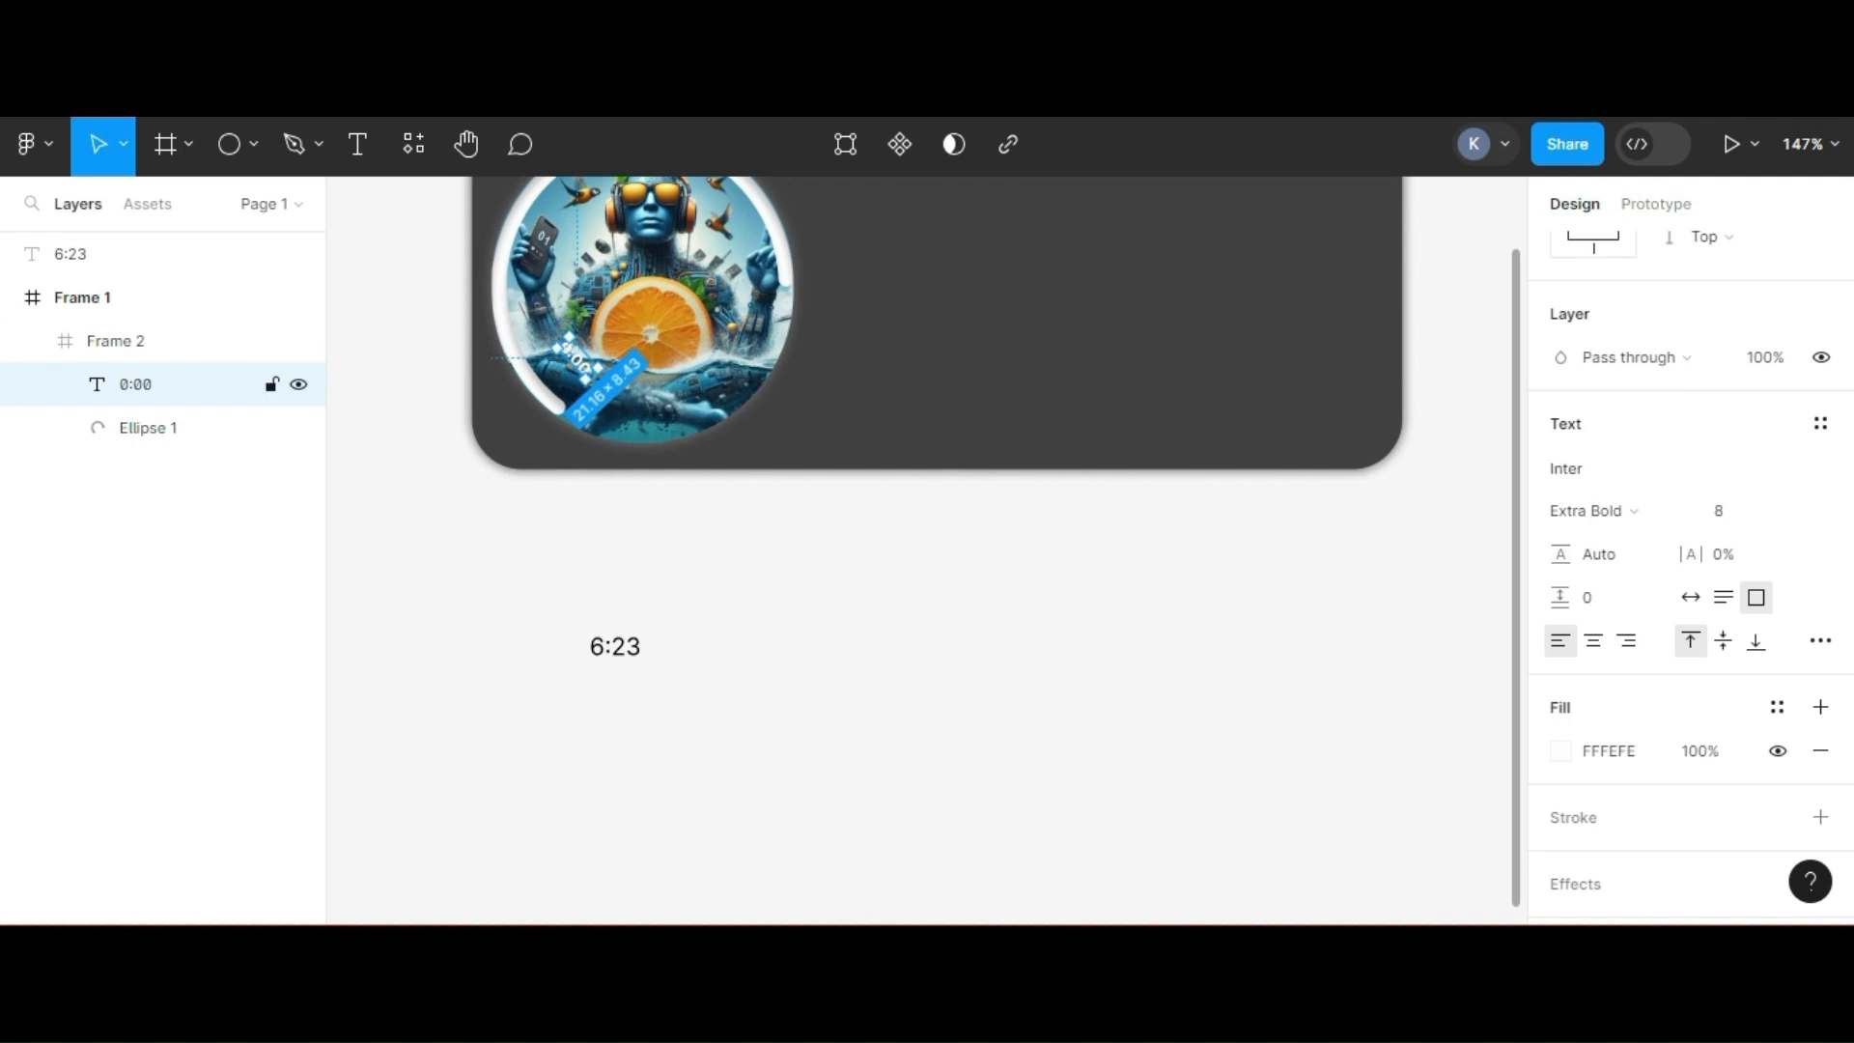
click(165, 254)
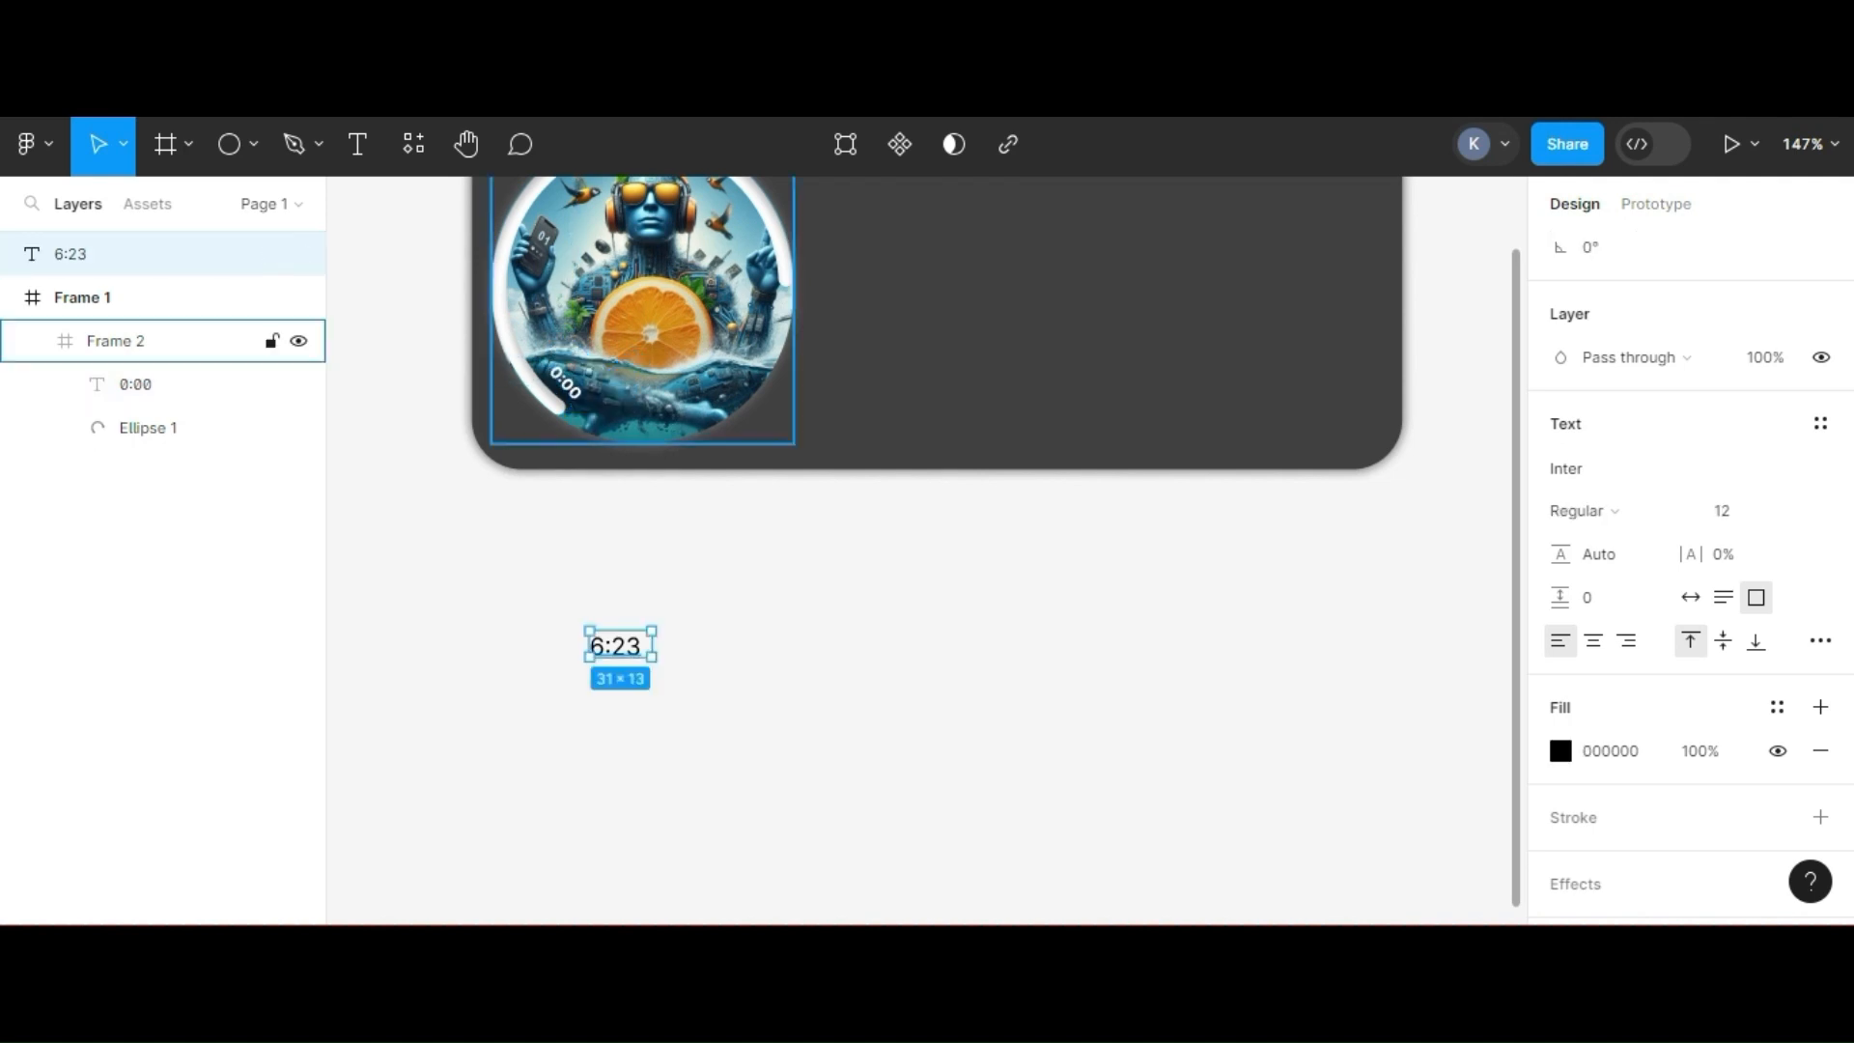
Duplicate the 0:00 label, rotate the copy at the arc's other end inside the circle, and change its text to 6:23.
click(164, 384)
key(ctrl+d)
drag(566, 382, 770, 299)
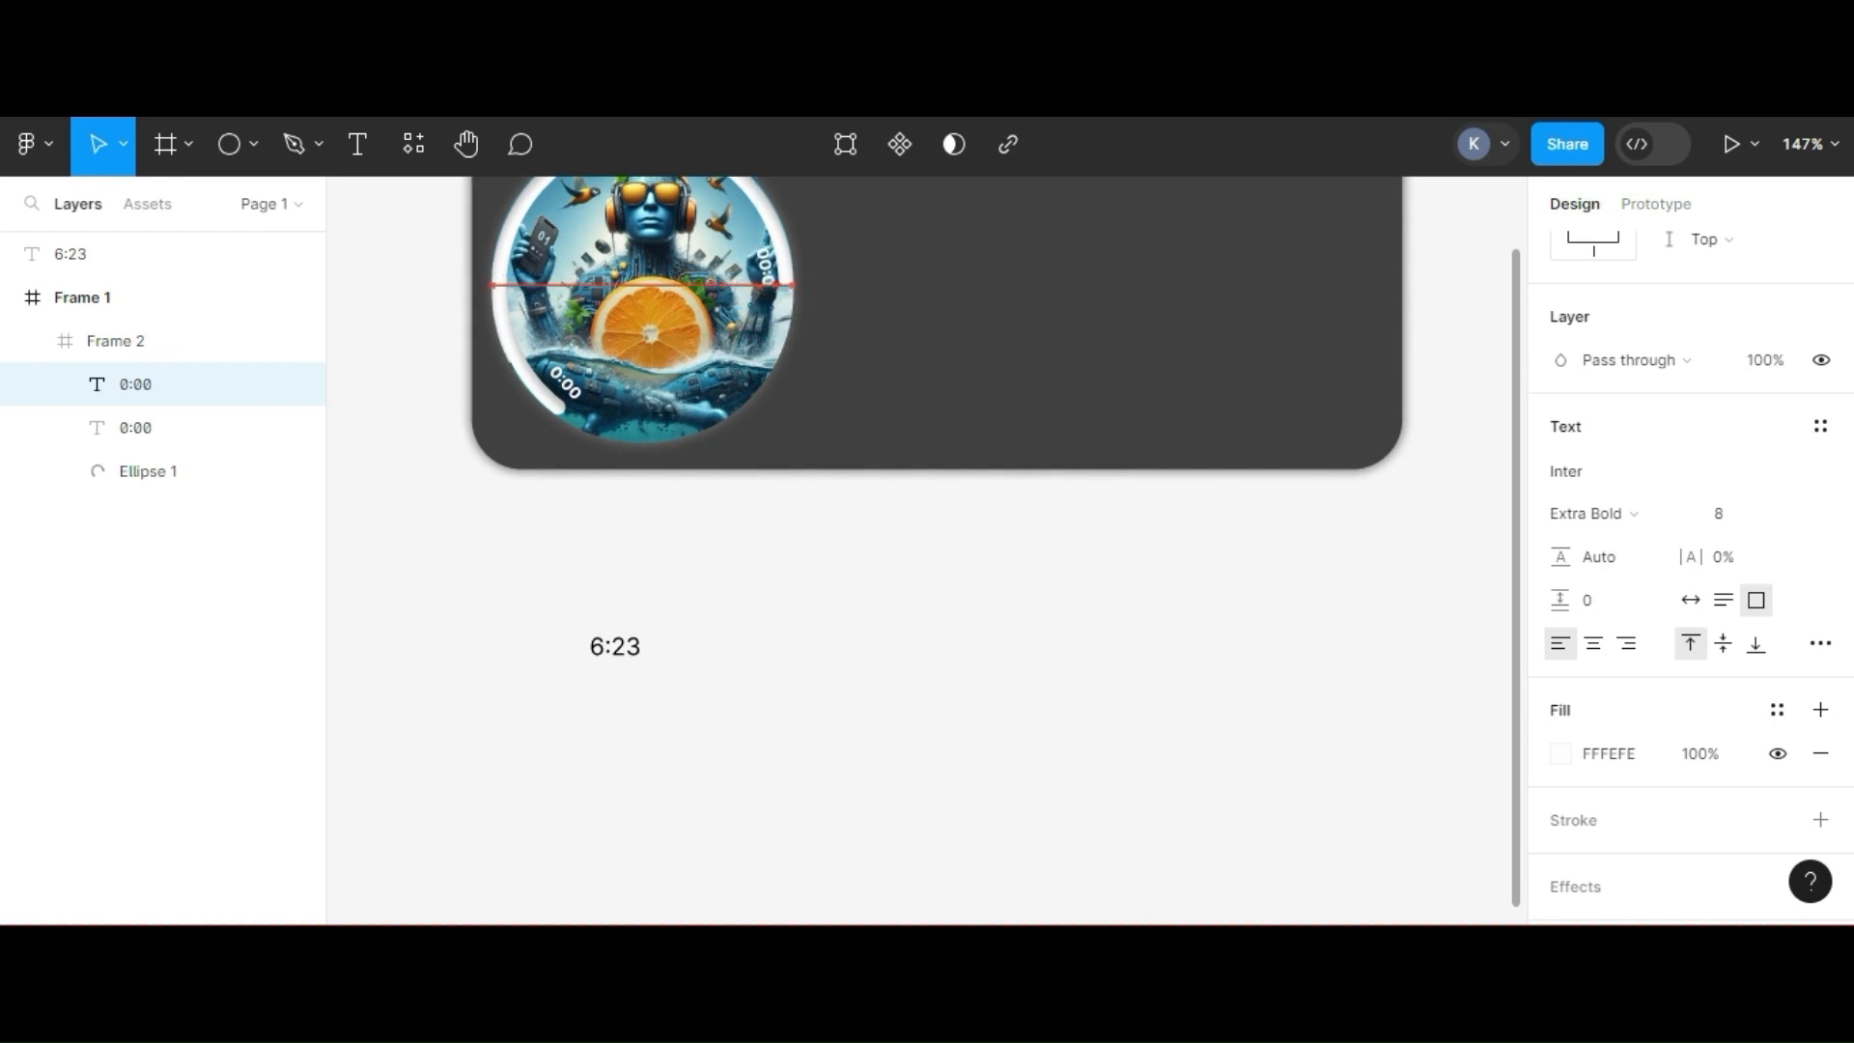
key(Return)
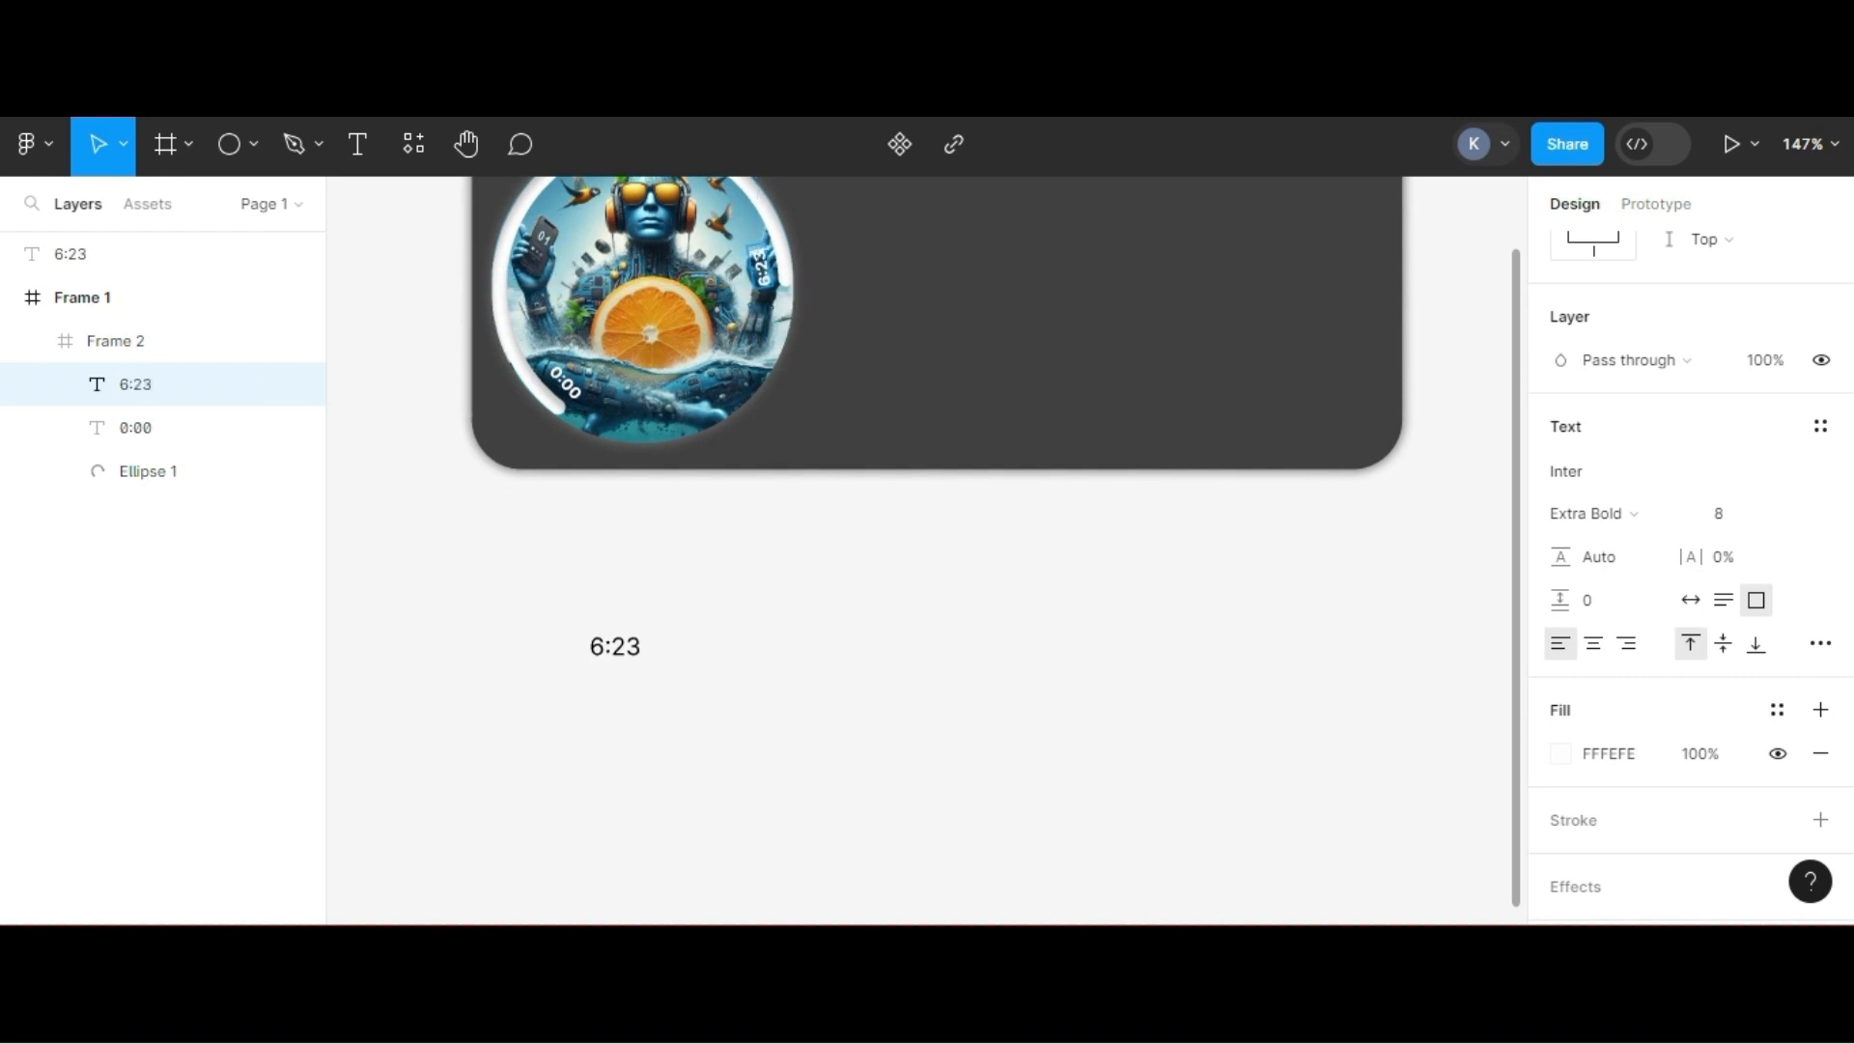
key(Escape)
key(Escape)
Draw a frame about 249 × 35 in the lower part of the card, beside the circular image.
scroll(913, 521, down, 2)
scroll(914, 482, up, 2)
scroll(913, 483, down, 1)
key(f)
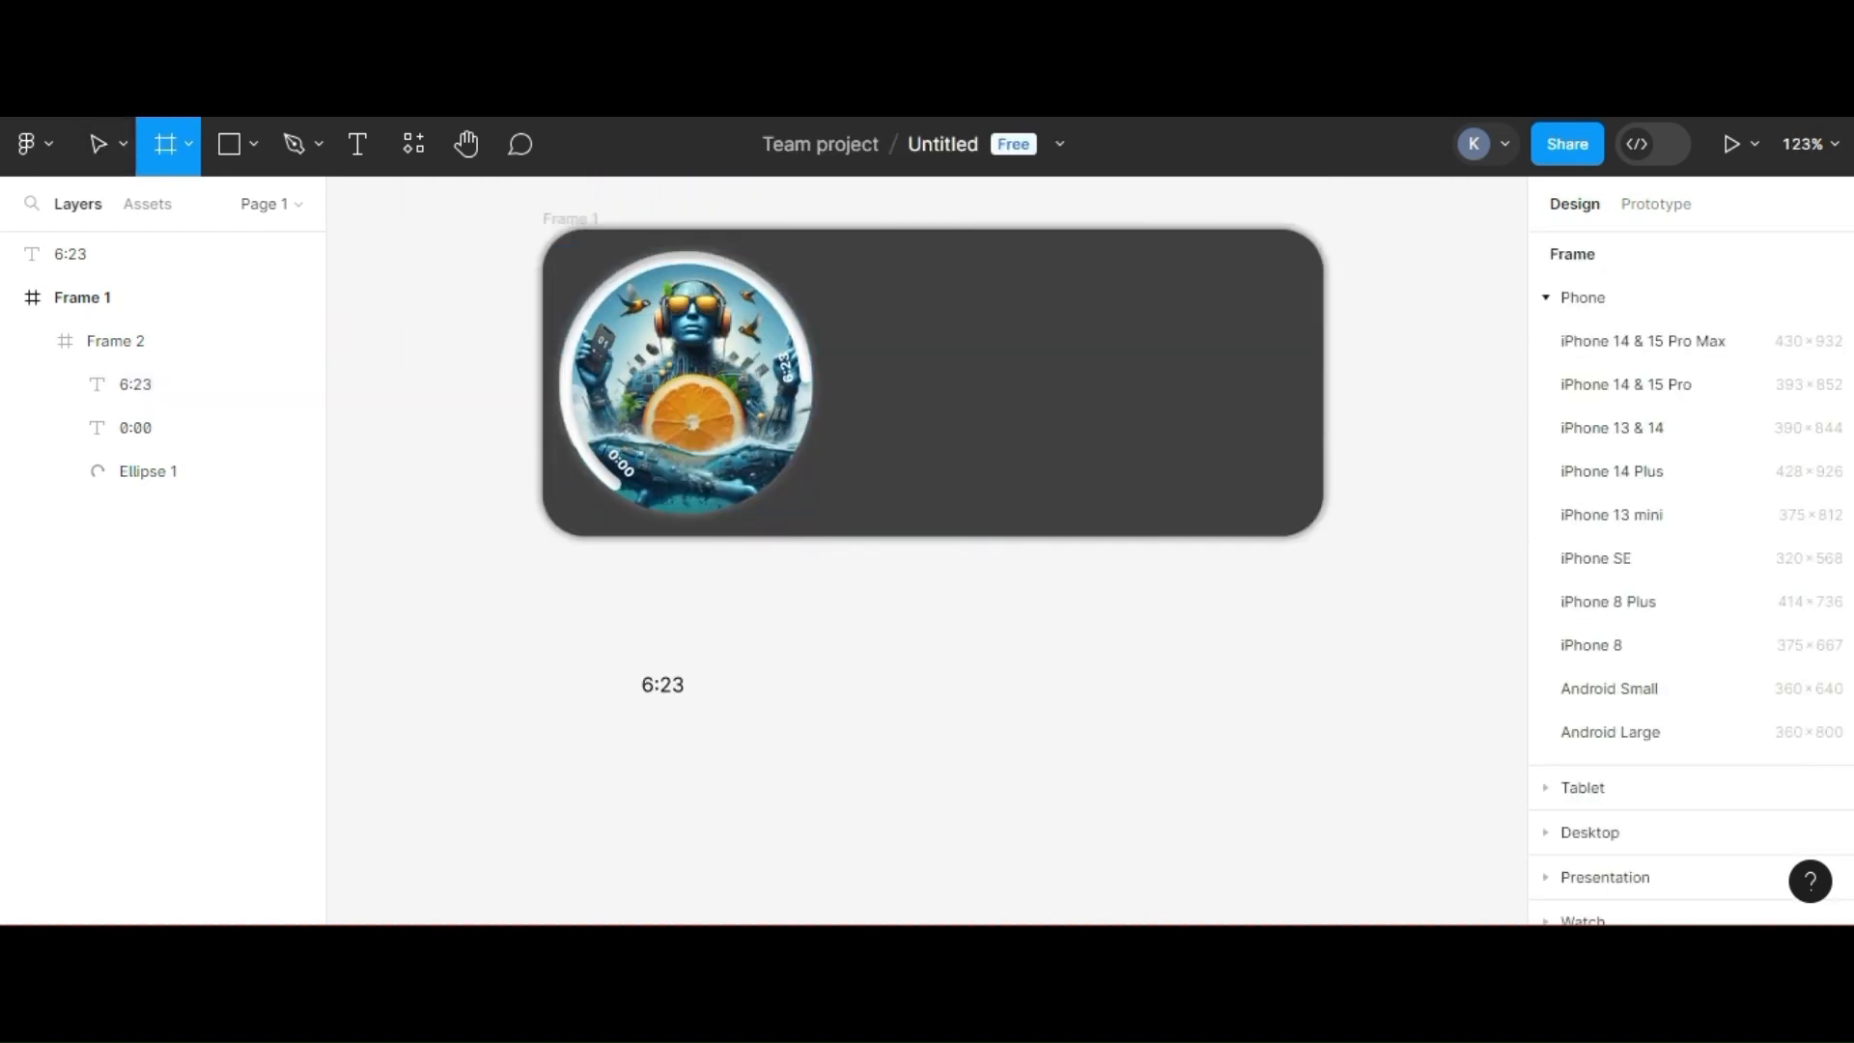
drag(861, 442, 1279, 501)
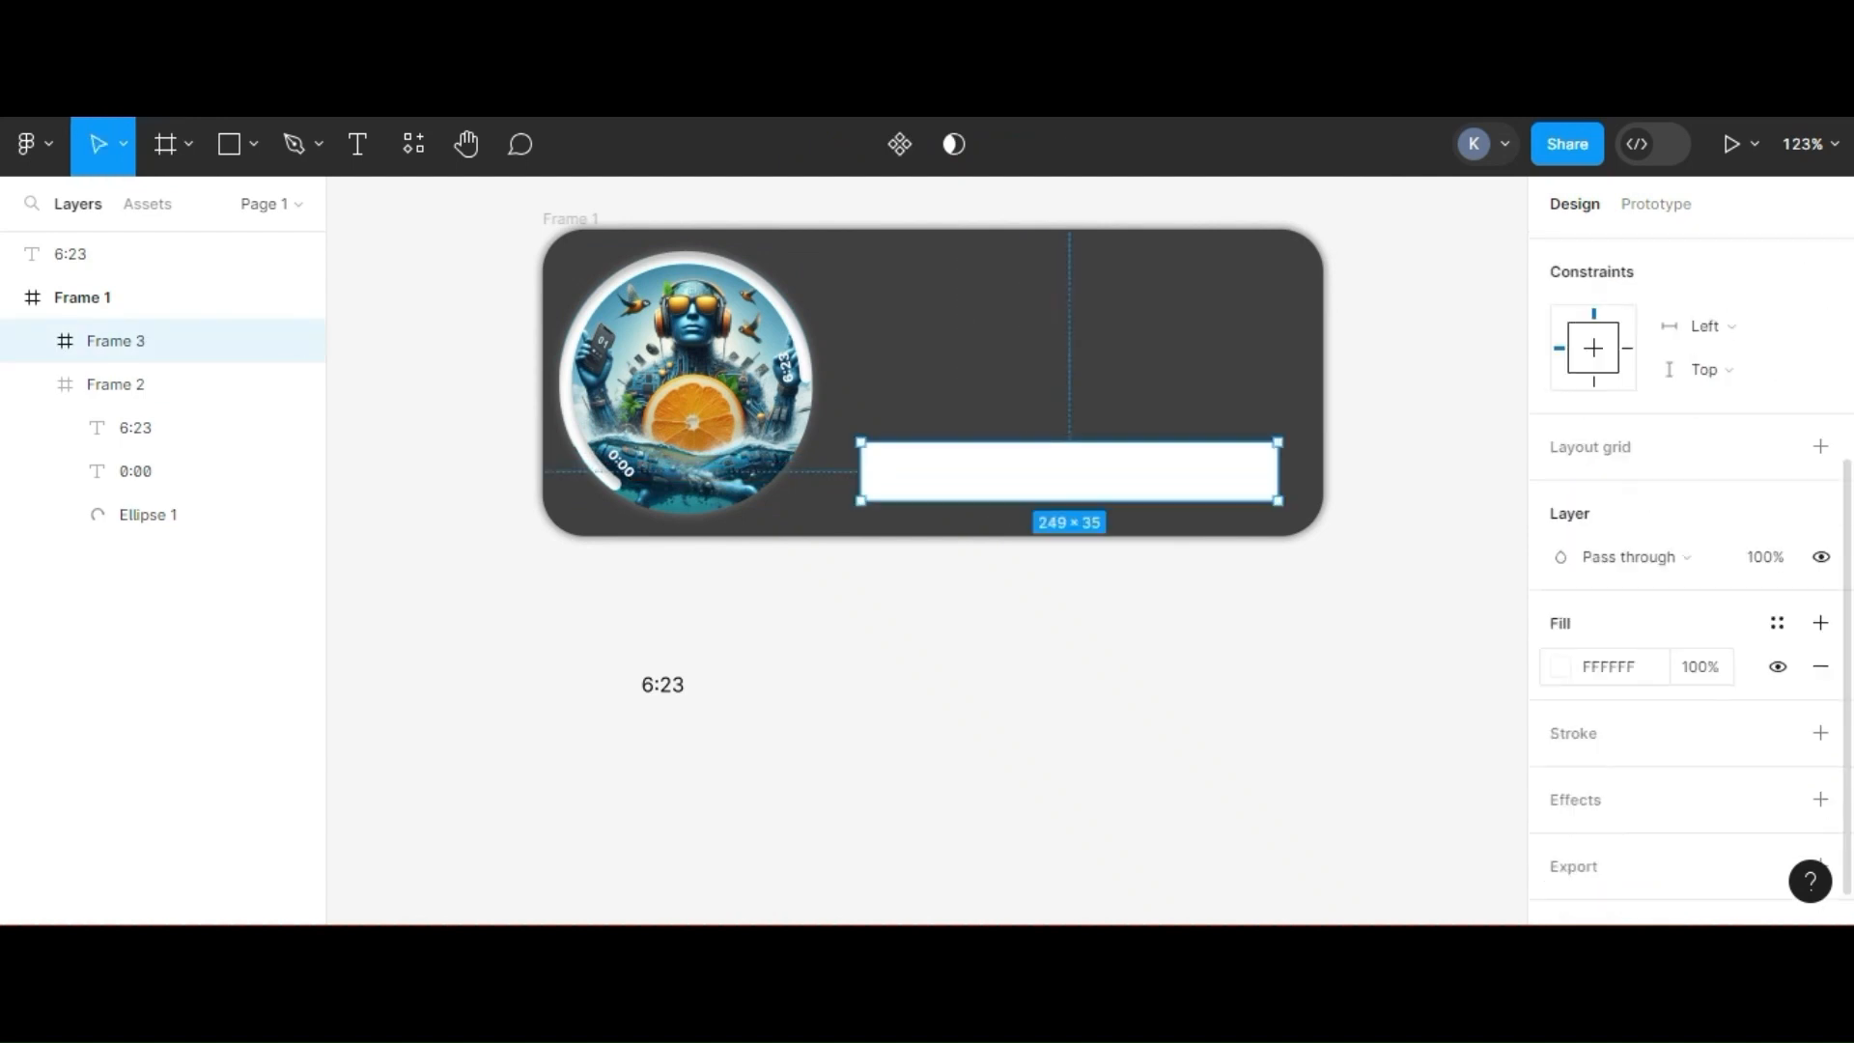
Fill the new frame with the Frame 120 wave image, then enlarge the frame and shift it closer to the circular image.
click(1561, 666)
click(1306, 257)
click(1369, 454)
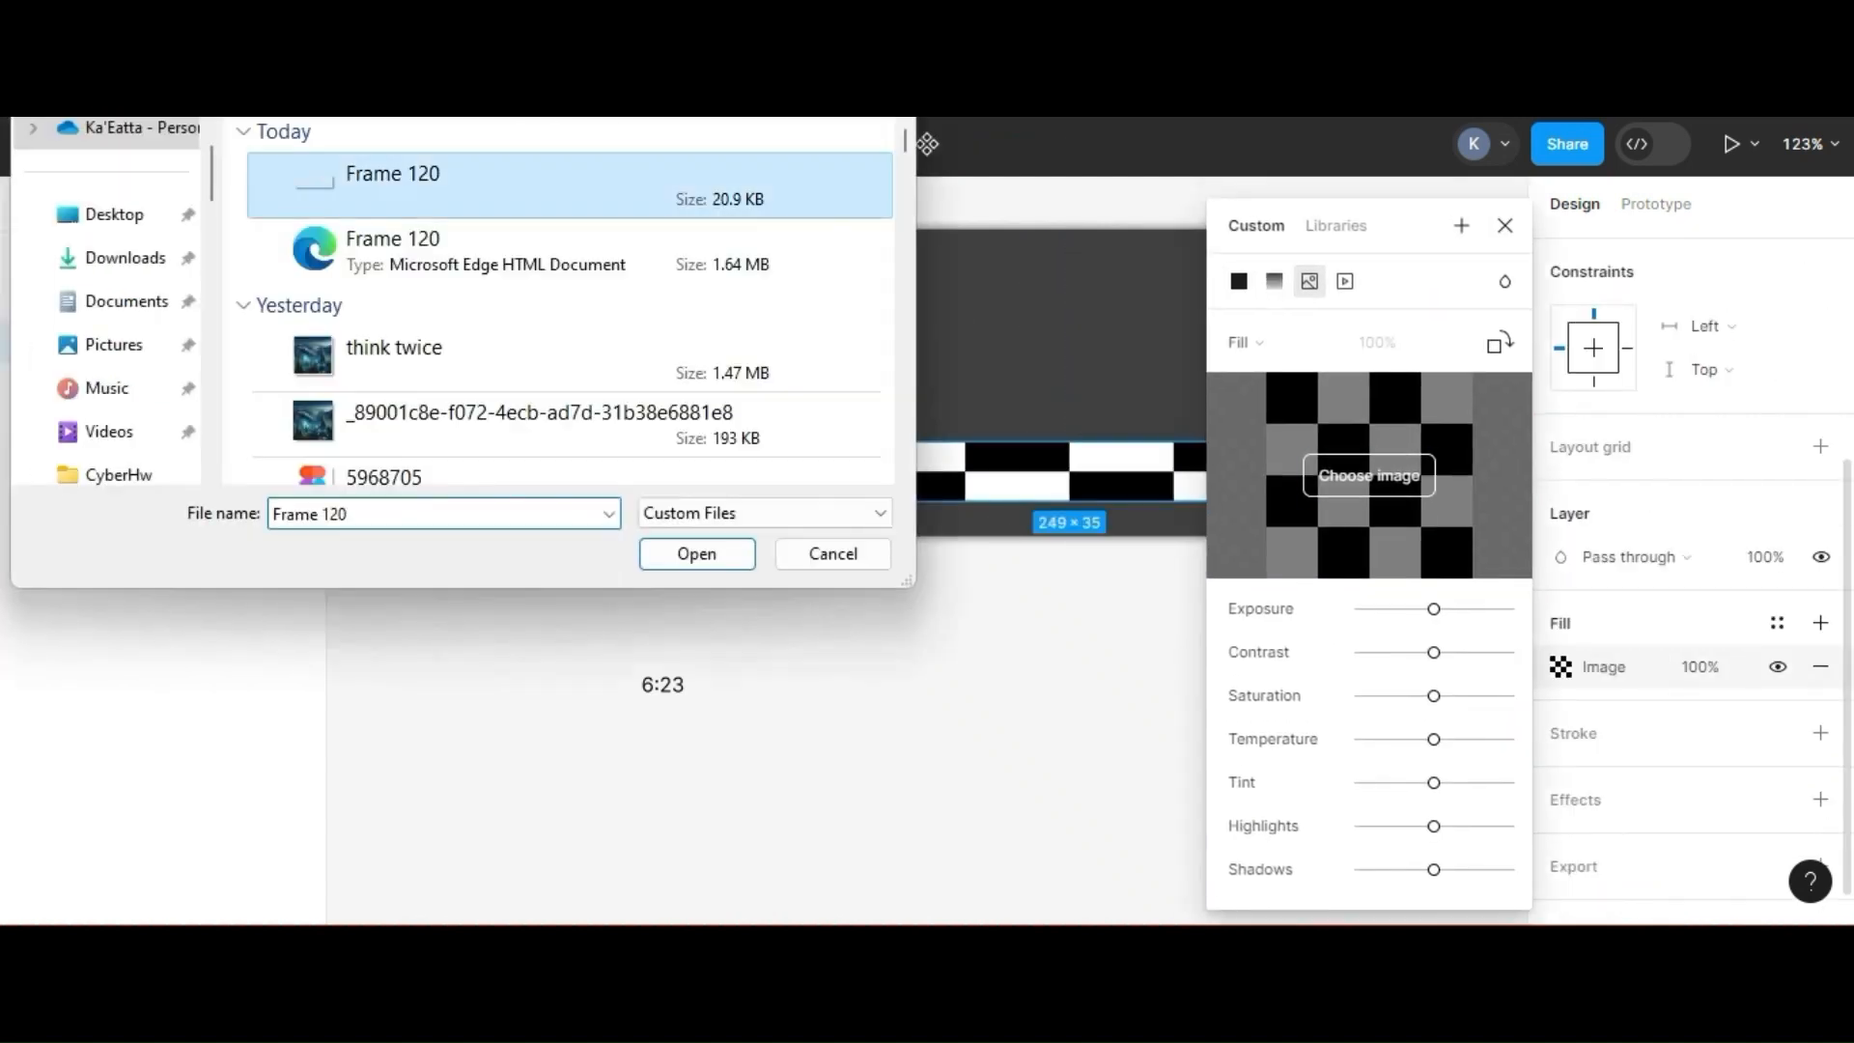
key(Return)
click(1505, 225)
drag(1069, 471, 1047, 451)
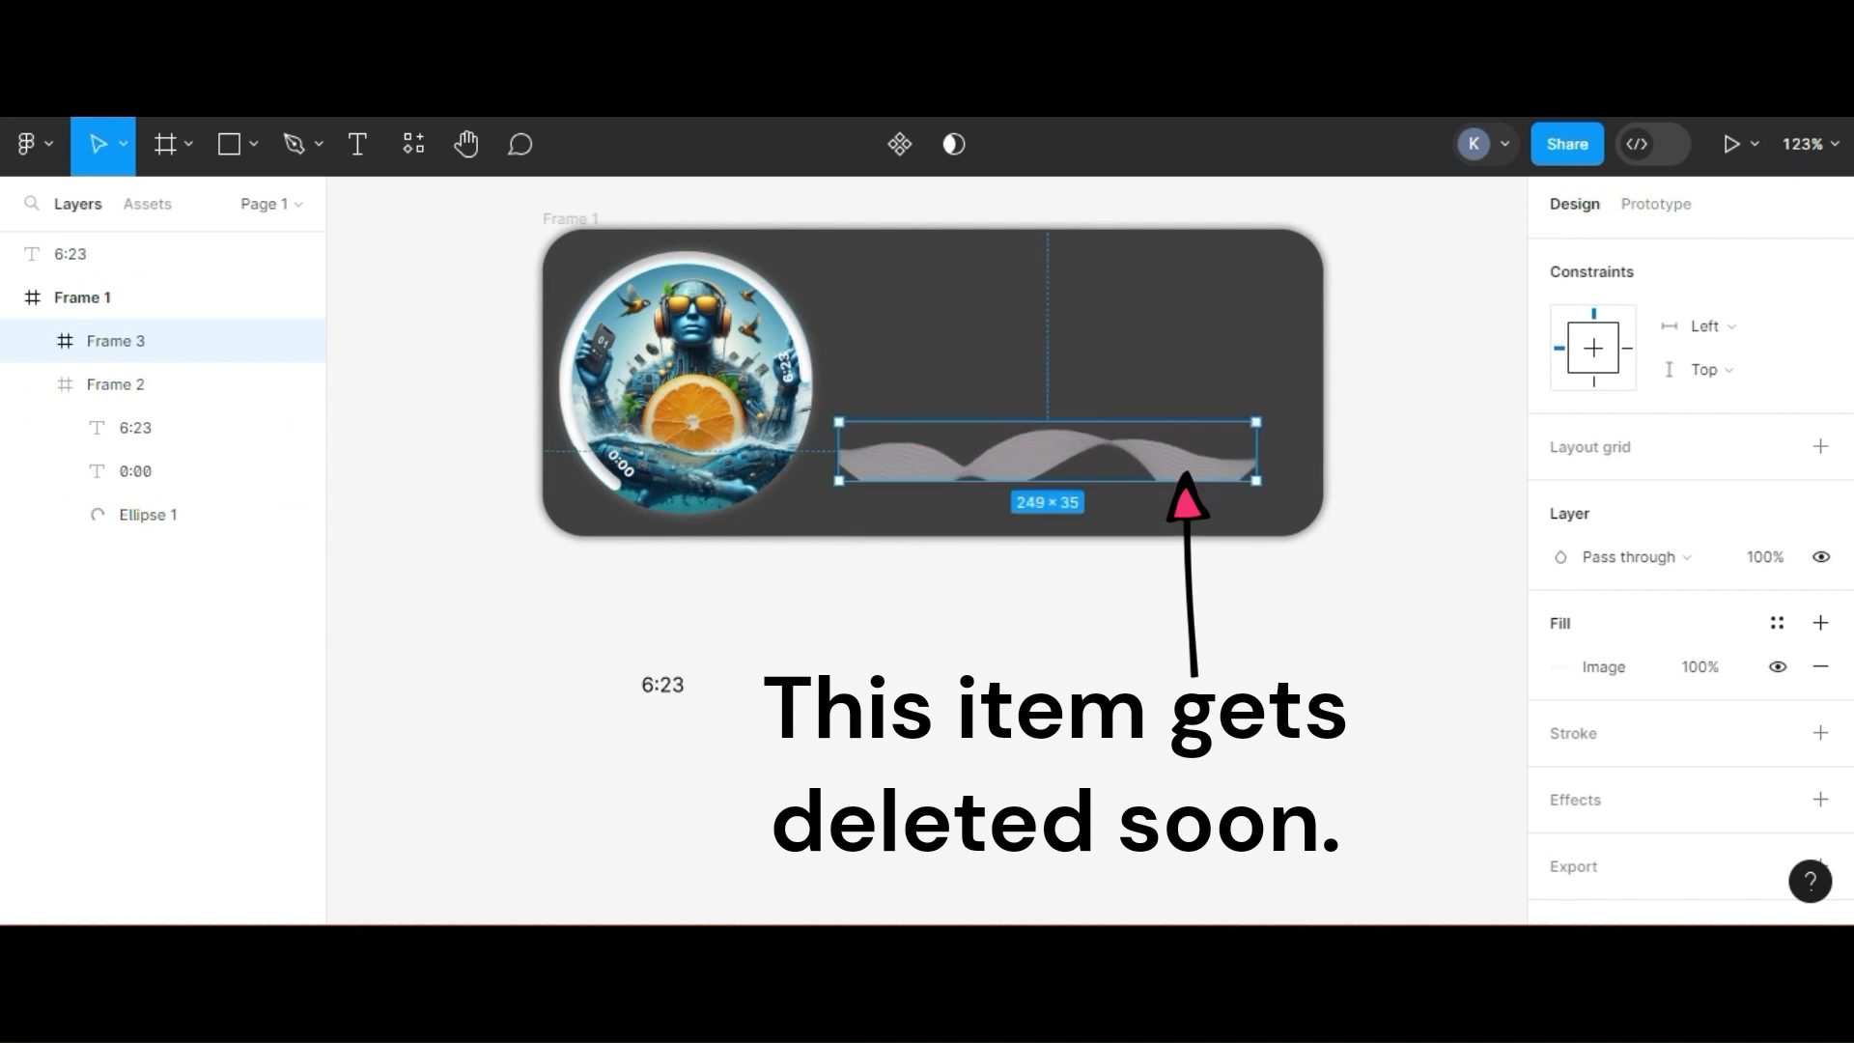
drag(1256, 480, 1283, 554)
Add the text "When the world sees love" below the card with font size 15.
key(t)
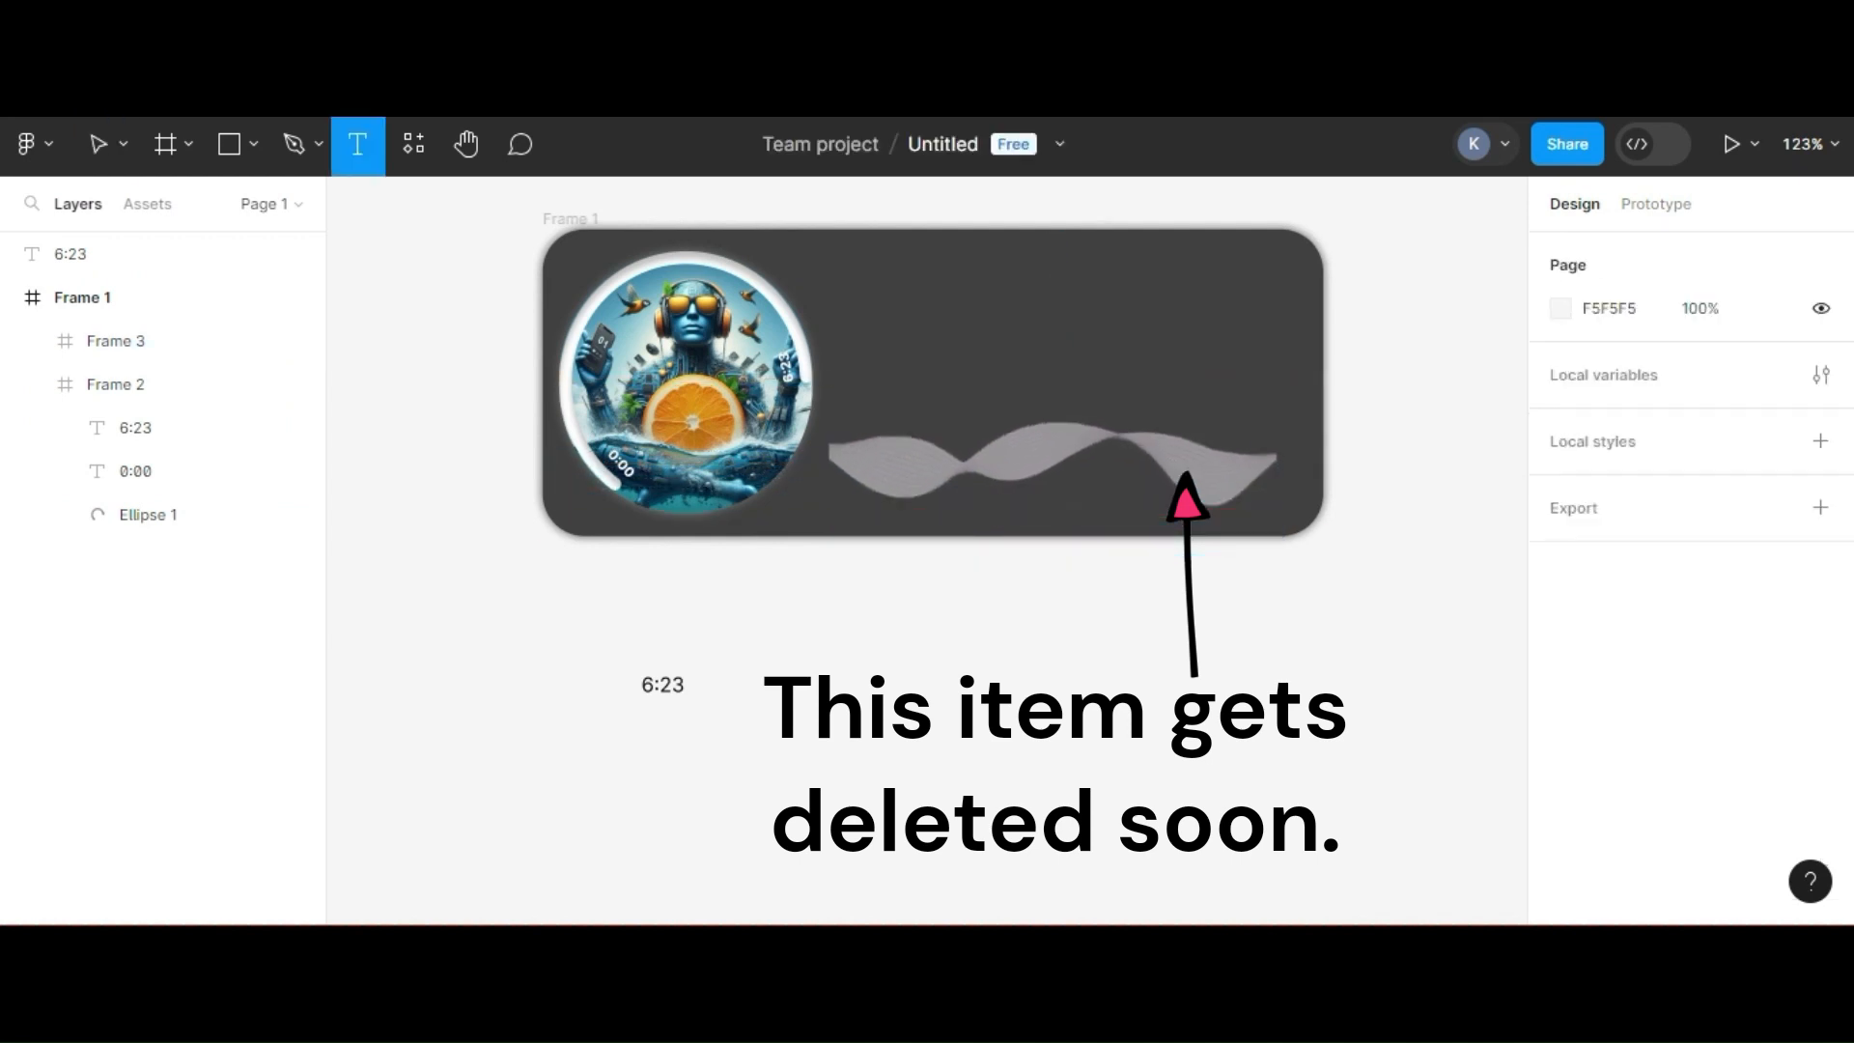
drag(840, 640, 1162, 683)
text(When the w)
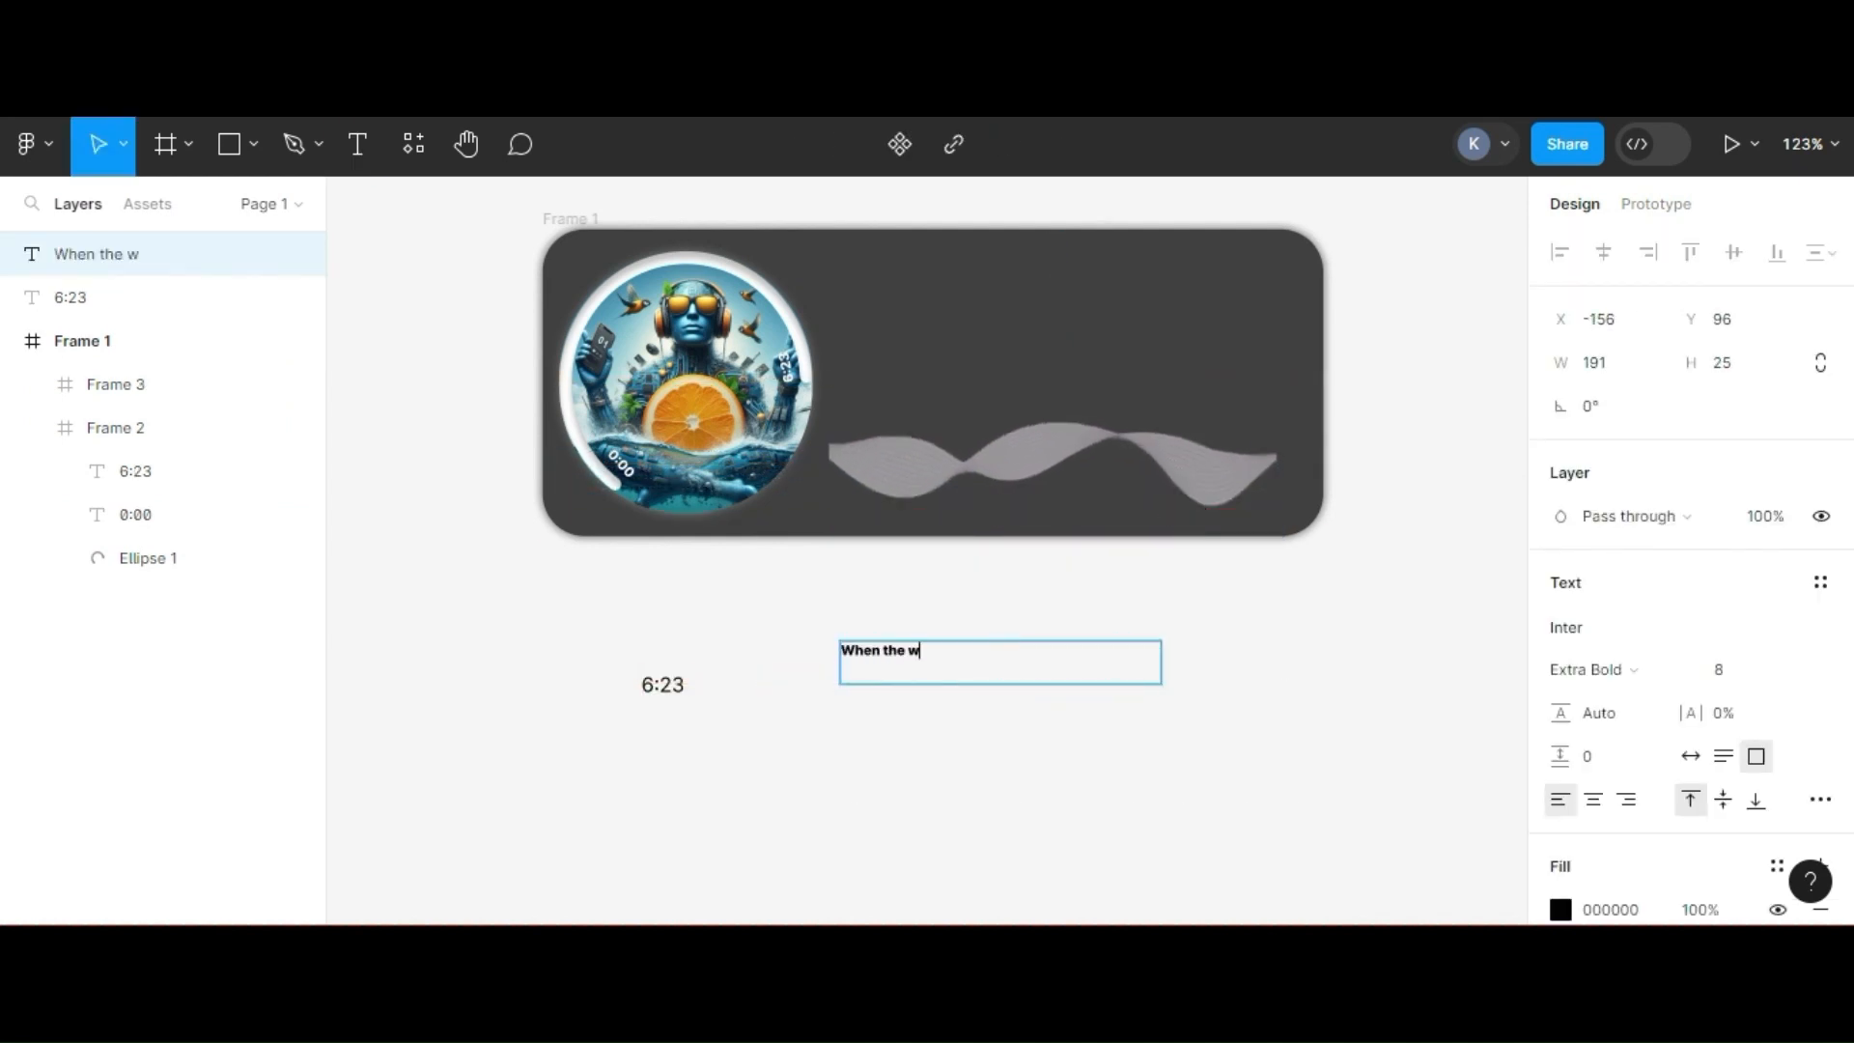
key(ctrl+a)
click(1718, 669)
text(15)
key(Return)
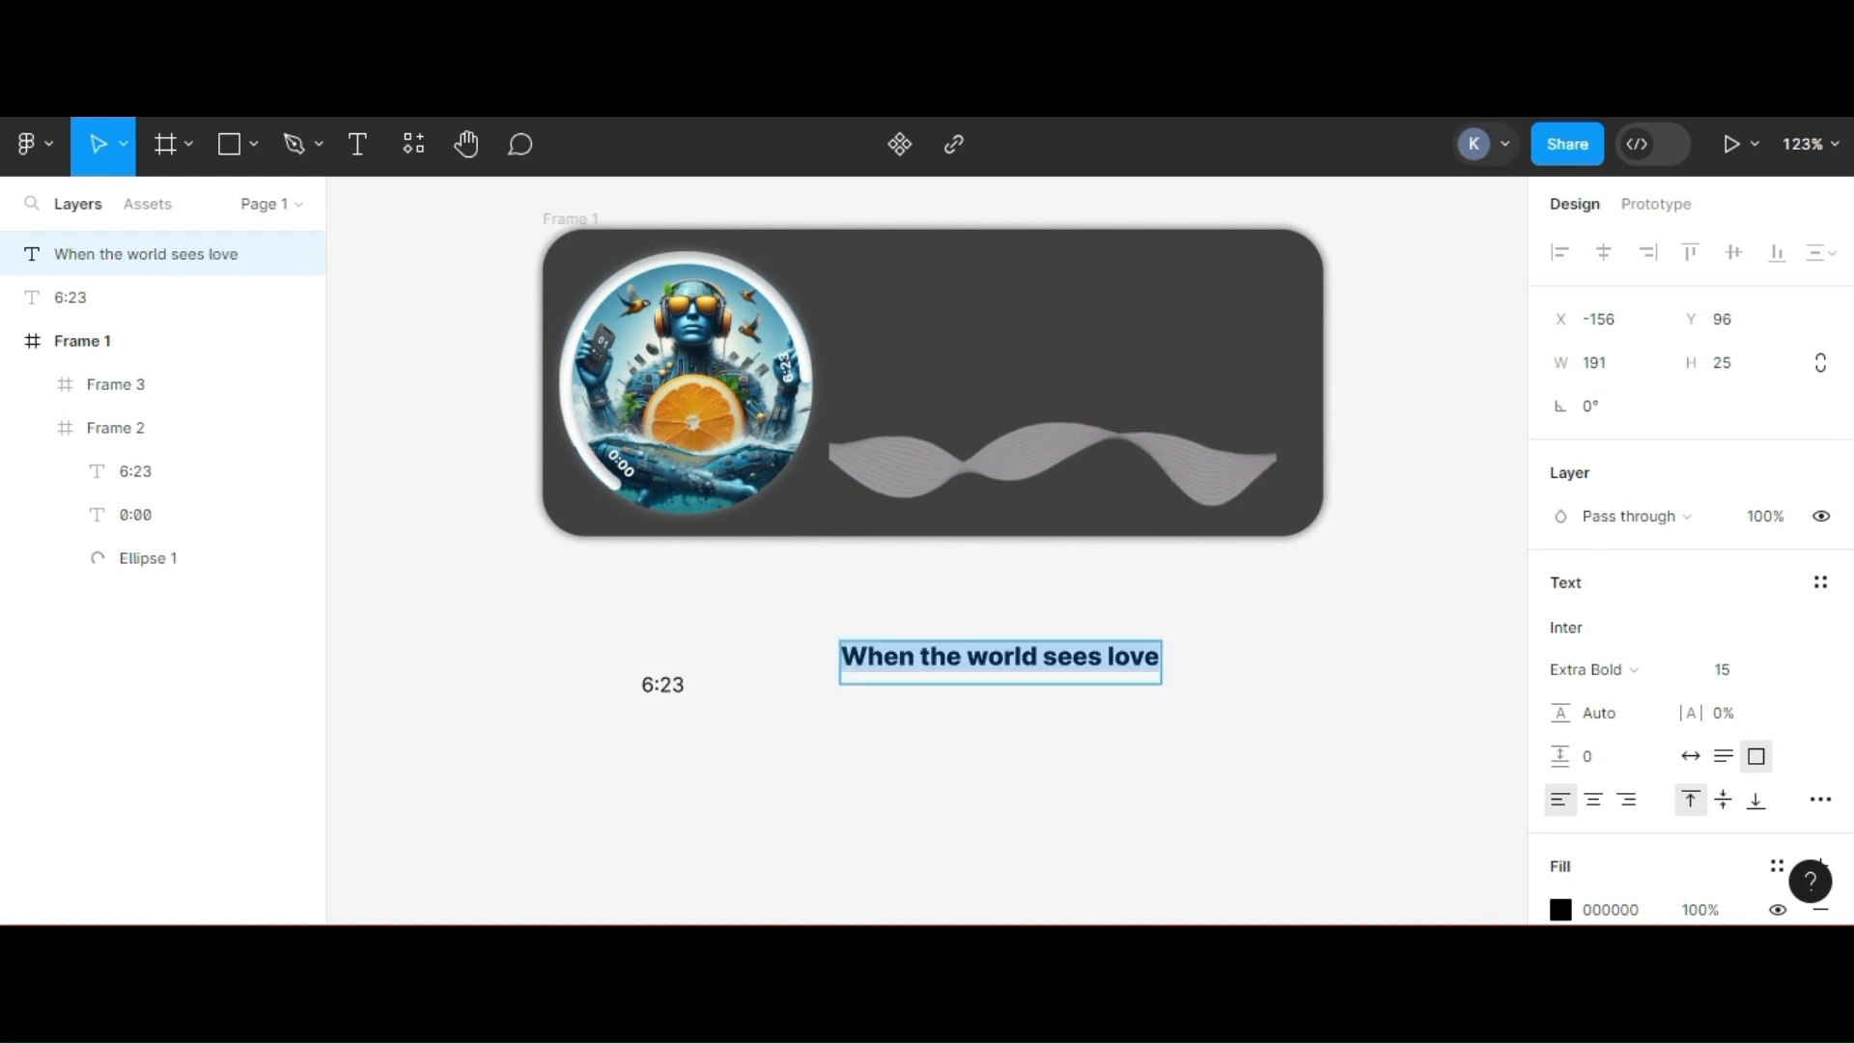
Fill the title text with white FFFEFE and move it into the card, beside the circular image above the wave.
scroll(1690, 580, down, 3)
click(1560, 622)
click(1204, 287)
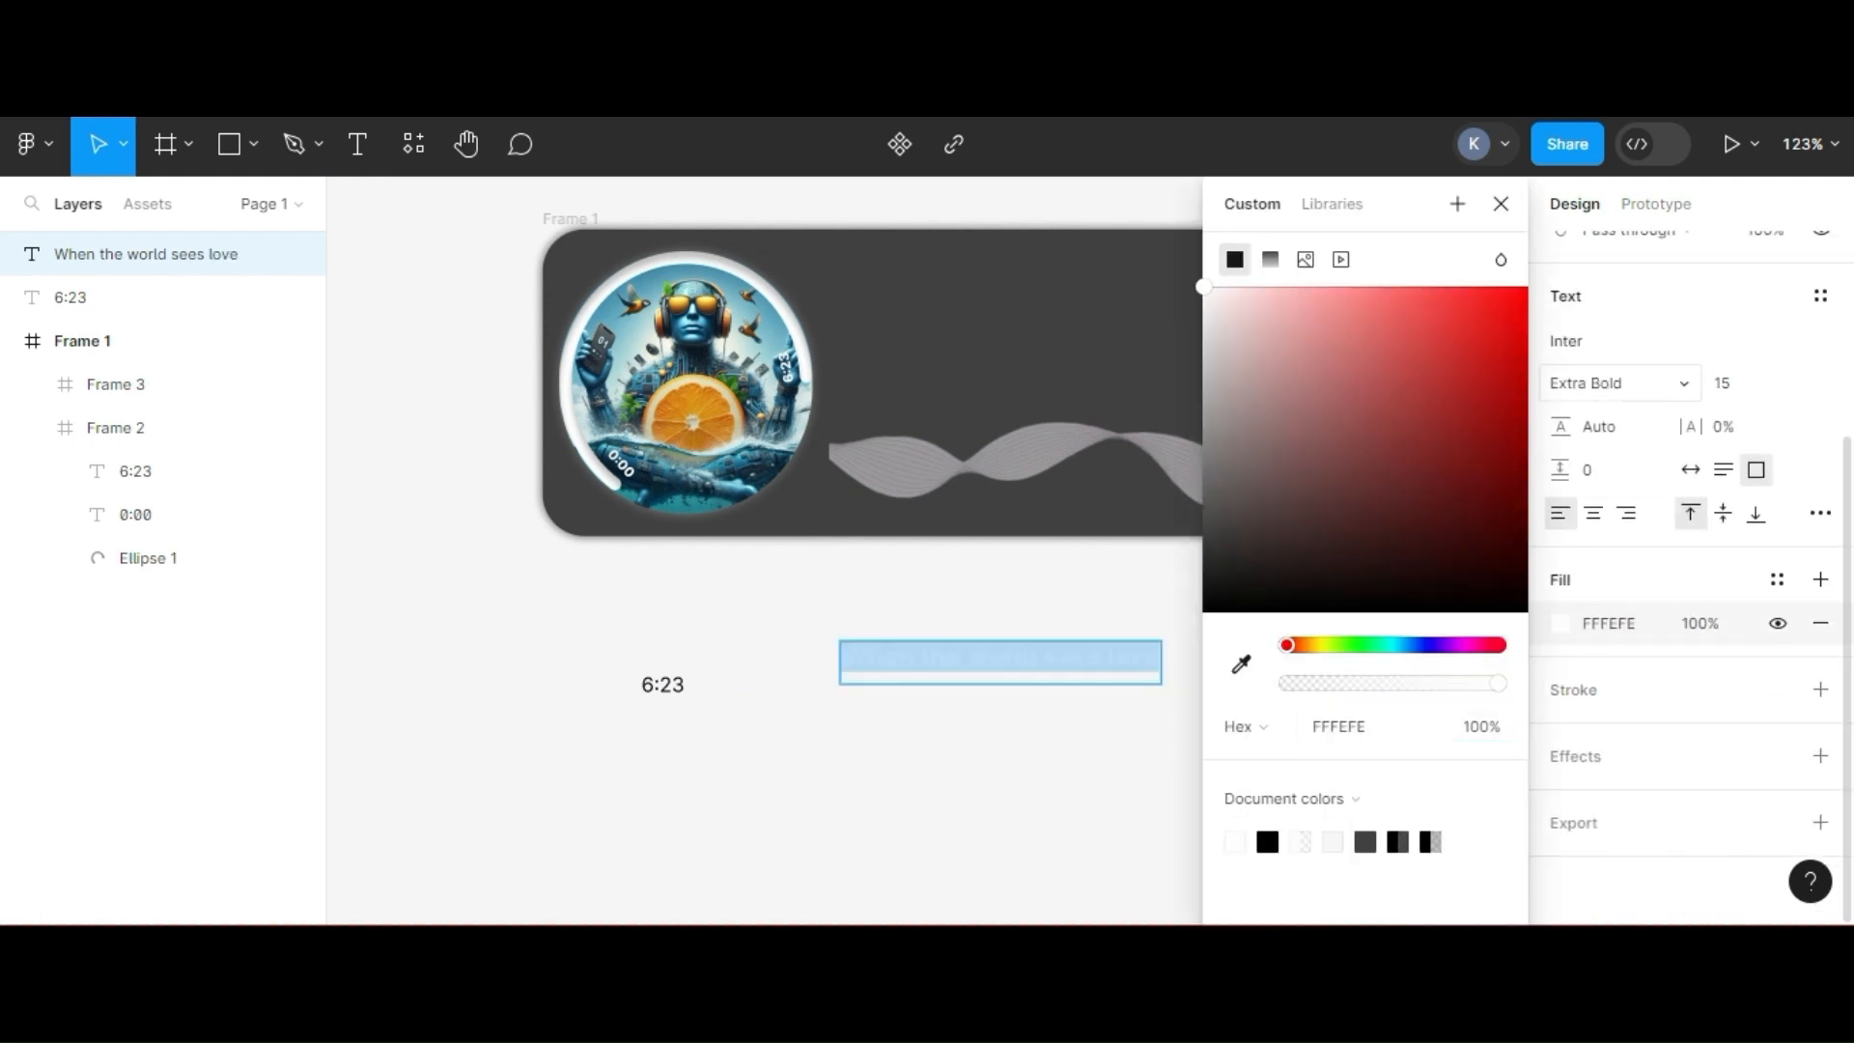
key(Escape)
drag(1000, 683, 988, 319)
Set the title's font size to 17 and widen its text box so it fits on one line.
key(Return)
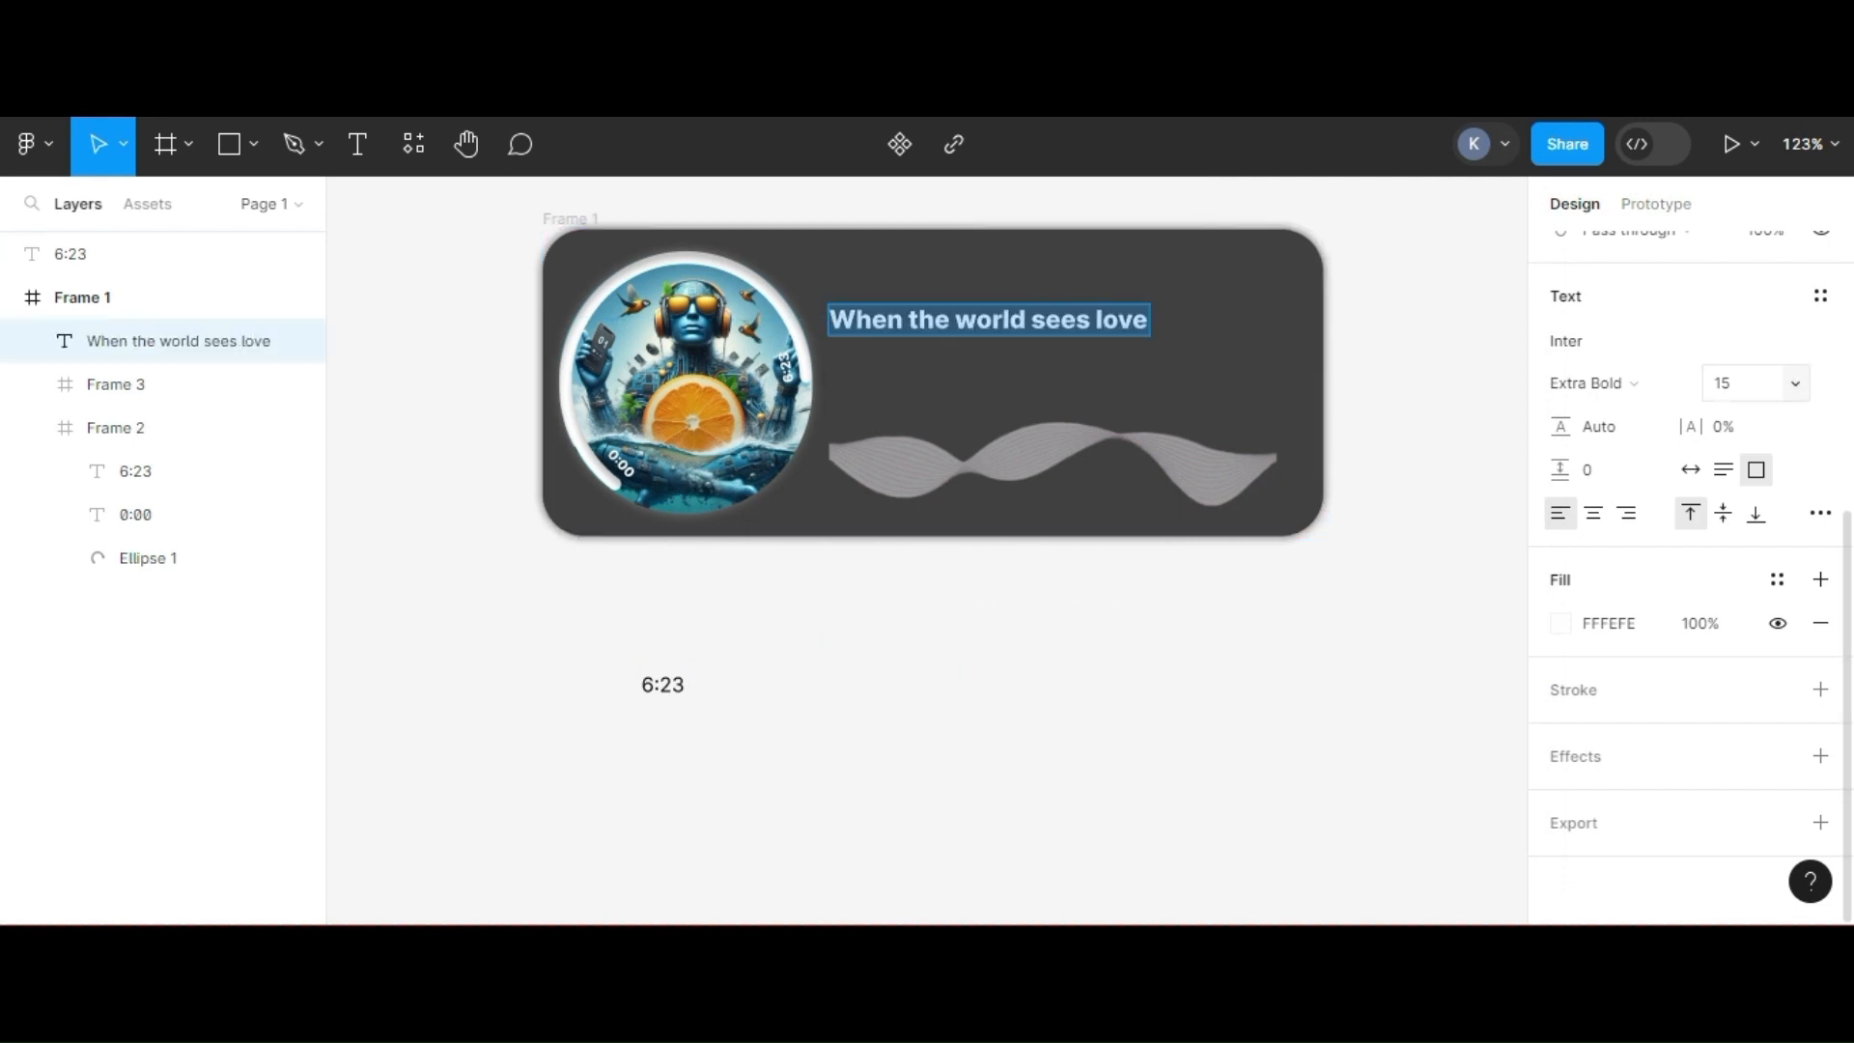
text(25)
key(Return)
click(1740, 384)
text(17)
key(Return)
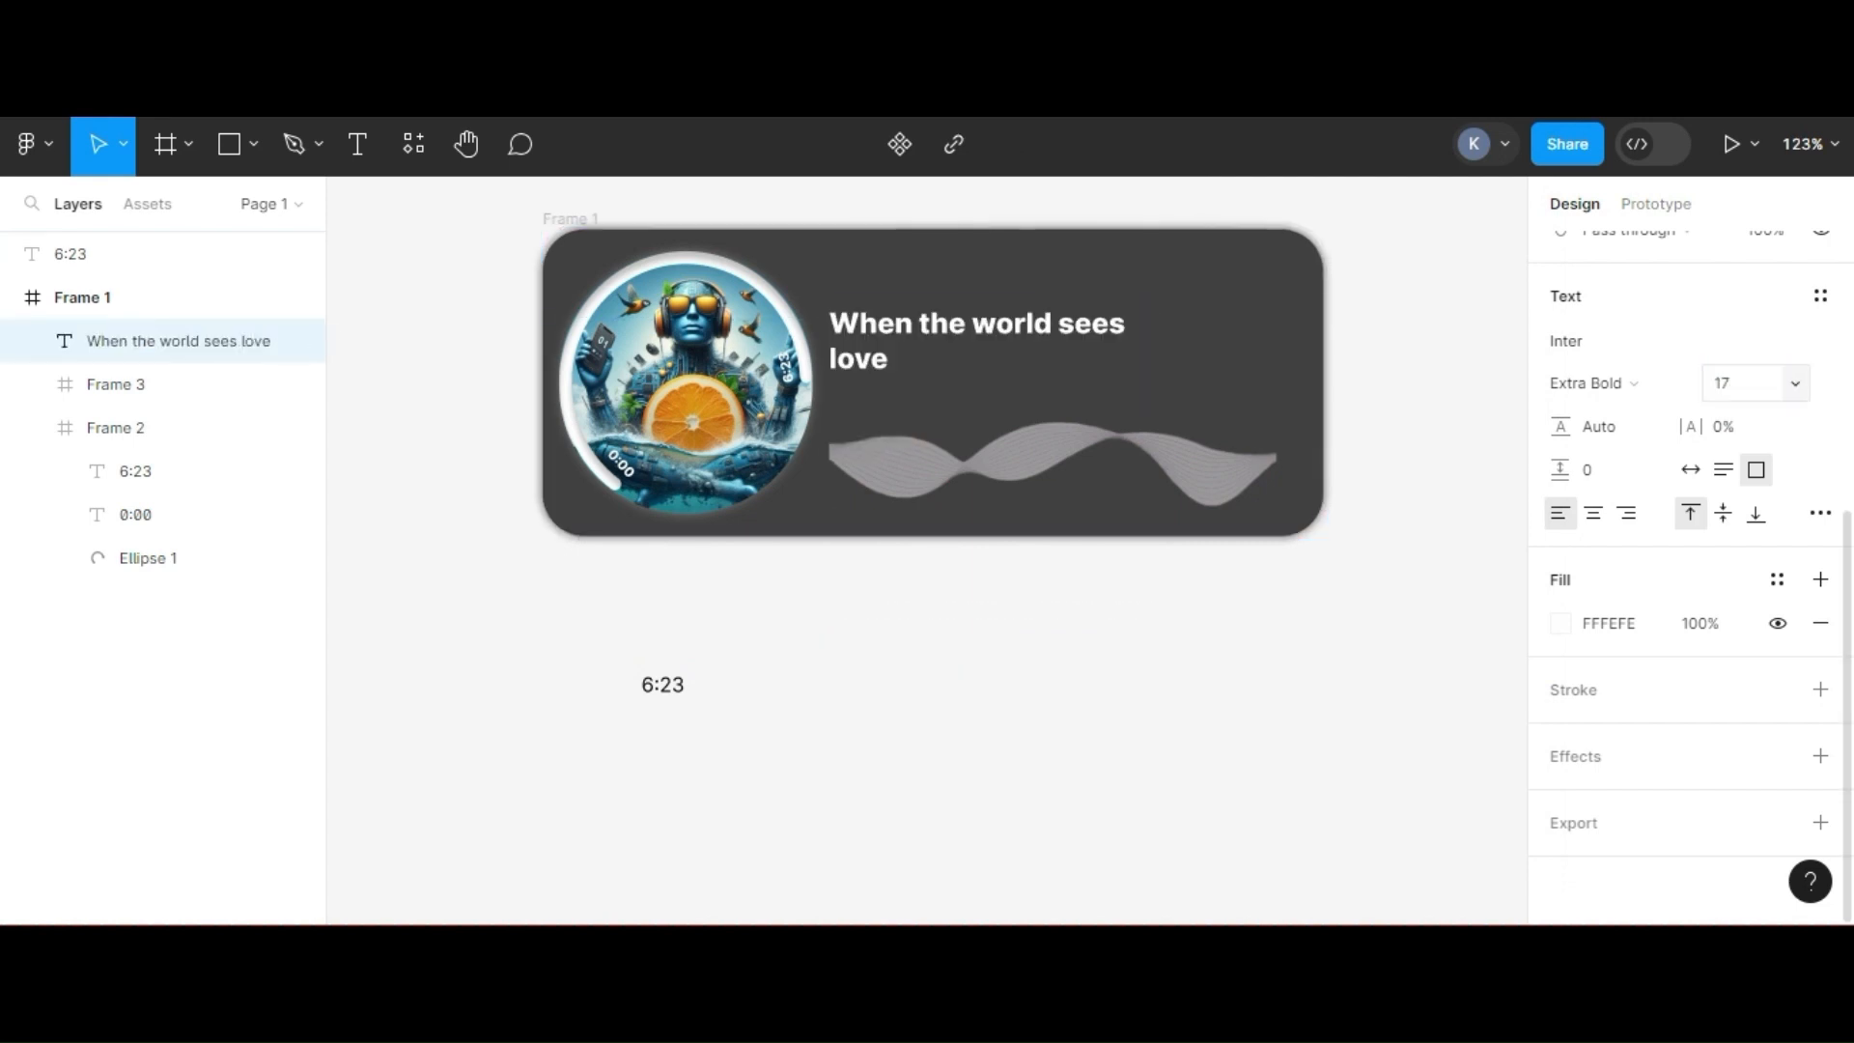
key(Escape)
drag(1150, 320, 1192, 319)
Capitalize the title as "When The World Sees Love" and widen its text box to about 232 × 18.
key(Return)
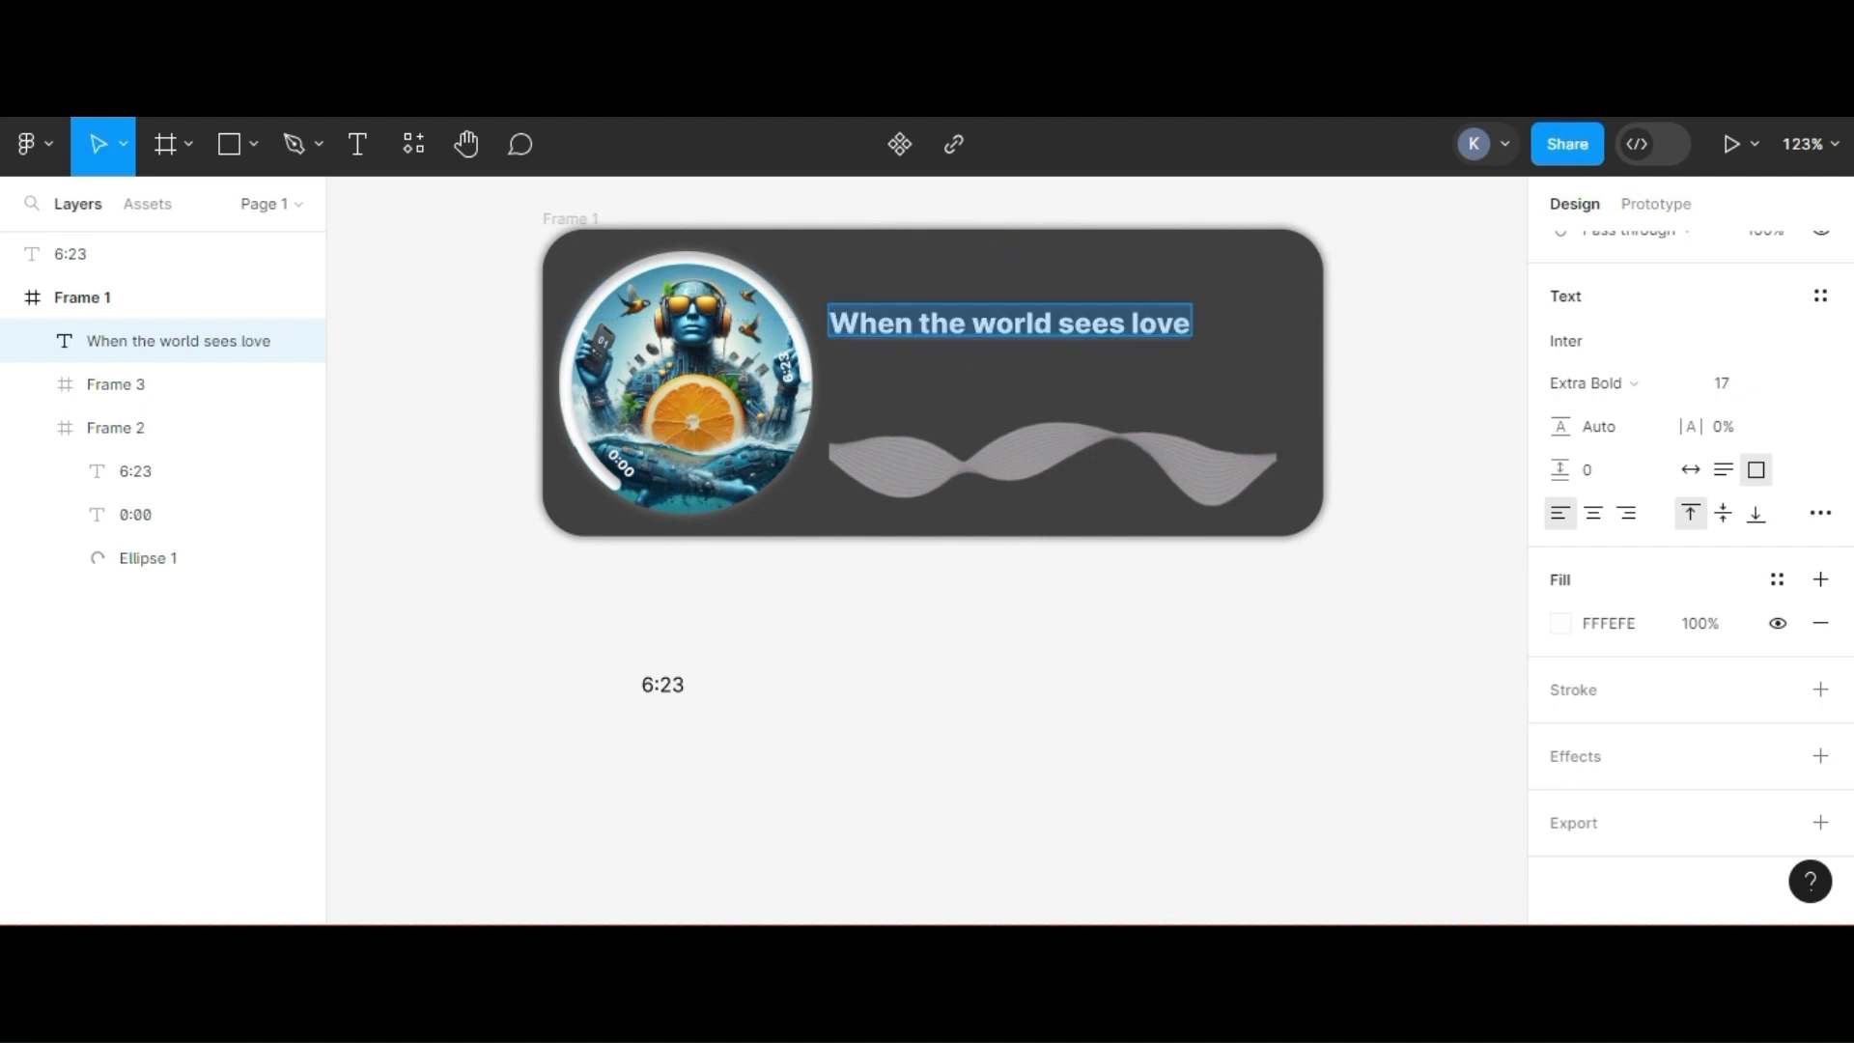
click(928, 322)
key(BackSpace)
text(T)
click(1007, 322)
key(BackSpace)
text(W)
click(1086, 322)
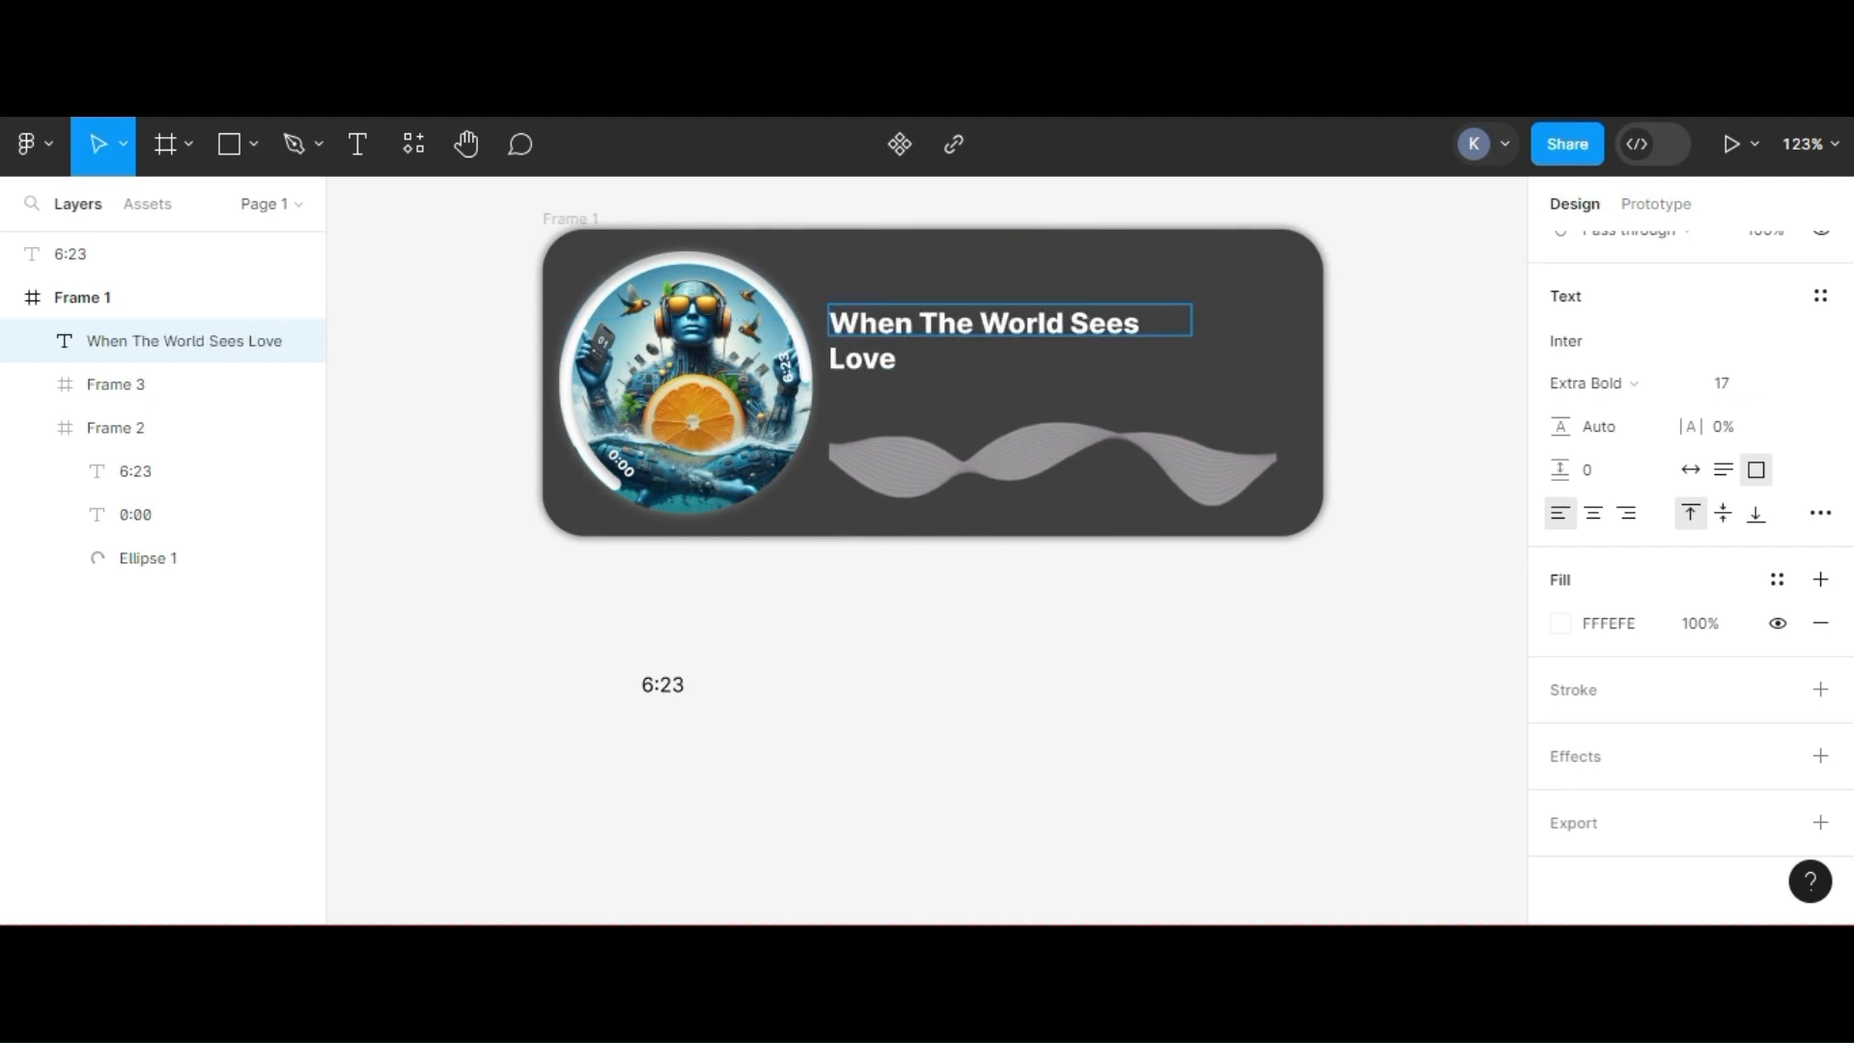
drag(1191, 320, 1218, 319)
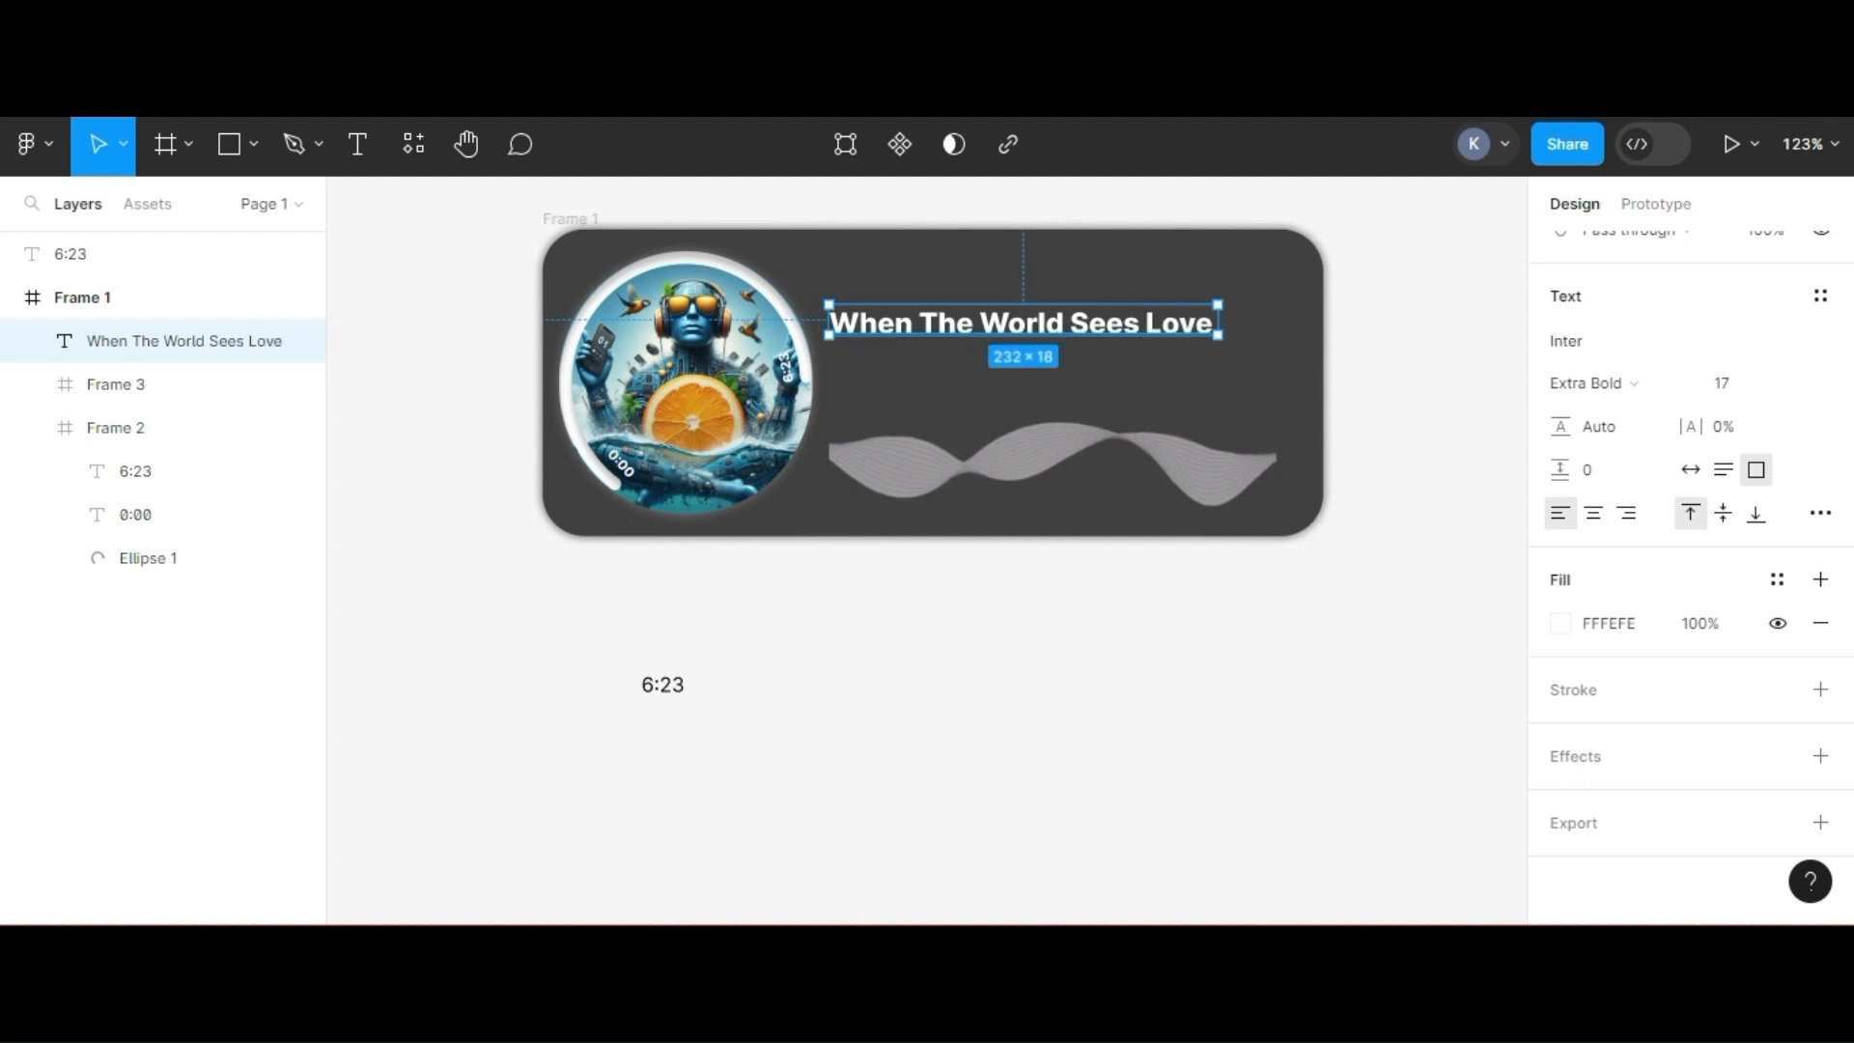
Nudge the title slightly upward and move the wave image frame up a little toward it.
drag(1021, 322, 1021, 320)
click(1052, 452)
drag(1053, 452, 1052, 437)
key(Escape)
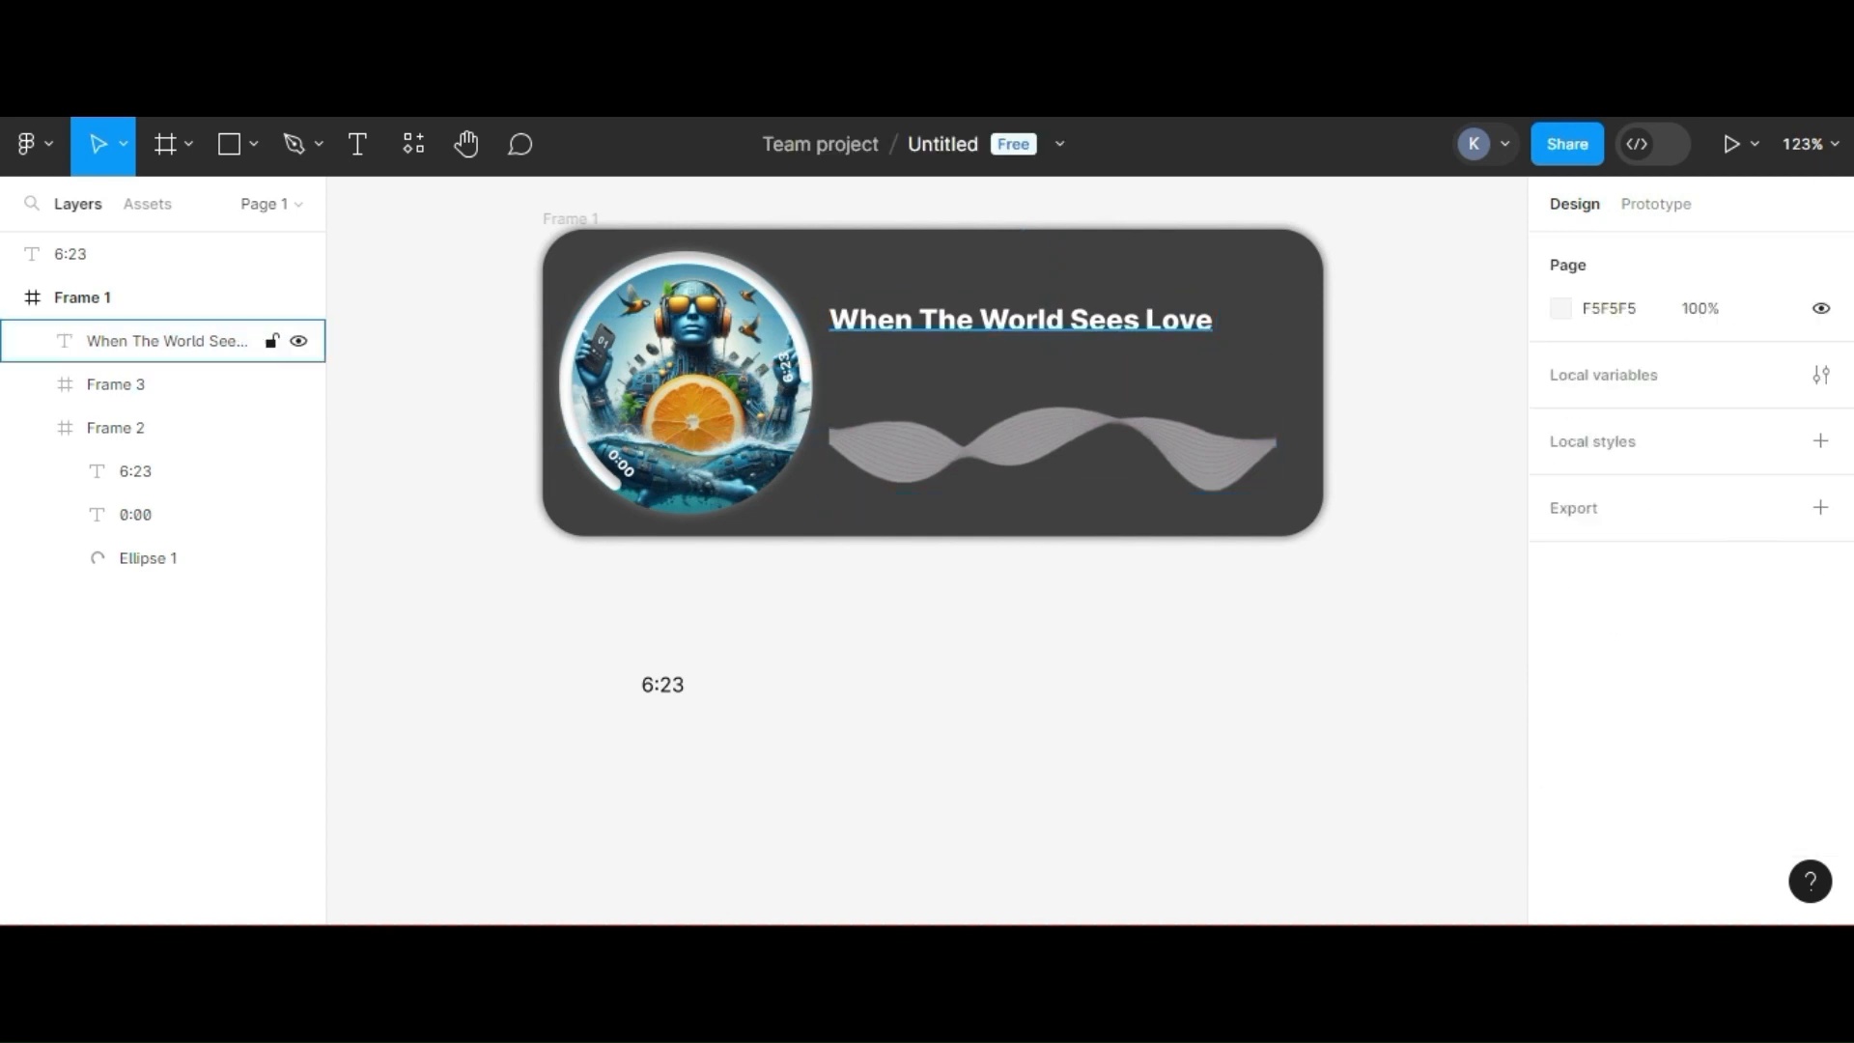
Duplicate the title directly beneath itself and set the copy's font size to 10.
click(1021, 319)
alt+drag(1022, 320, 1026, 353)
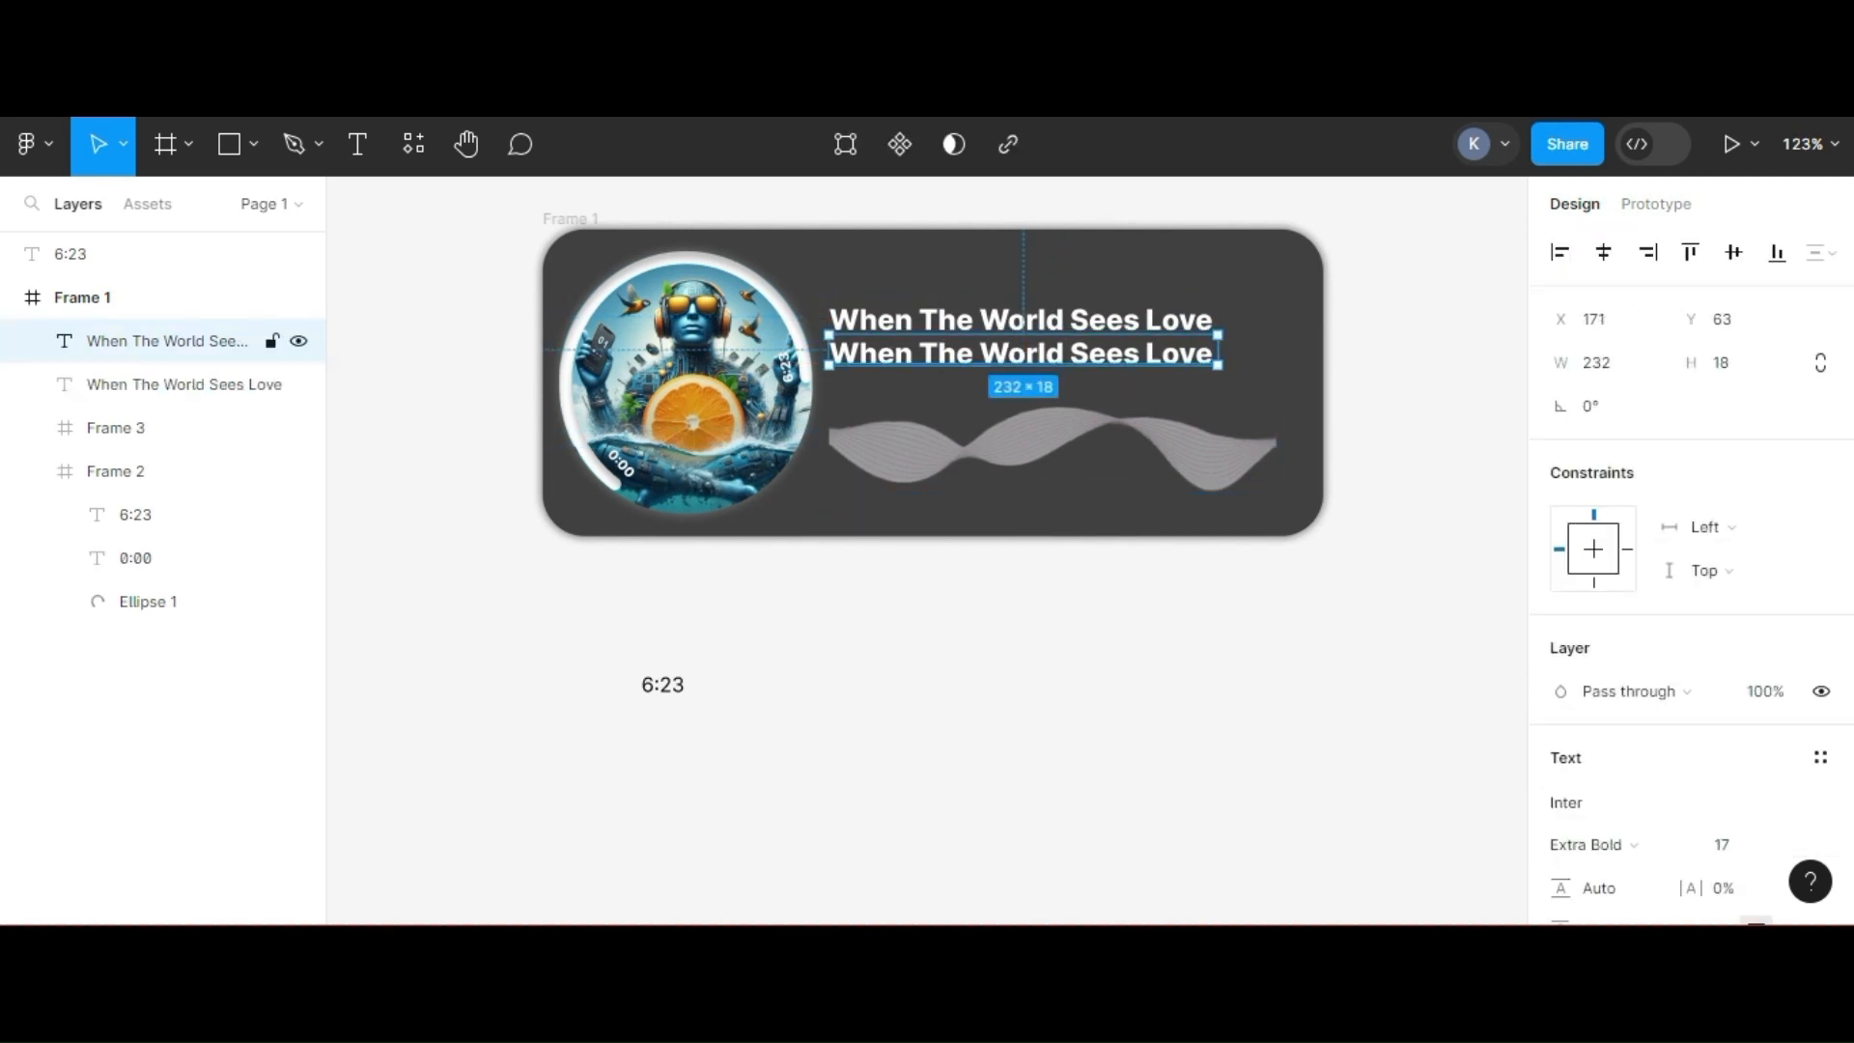
scroll(1690, 579, down, 5)
click(1741, 418)
text(10)
key(Return)
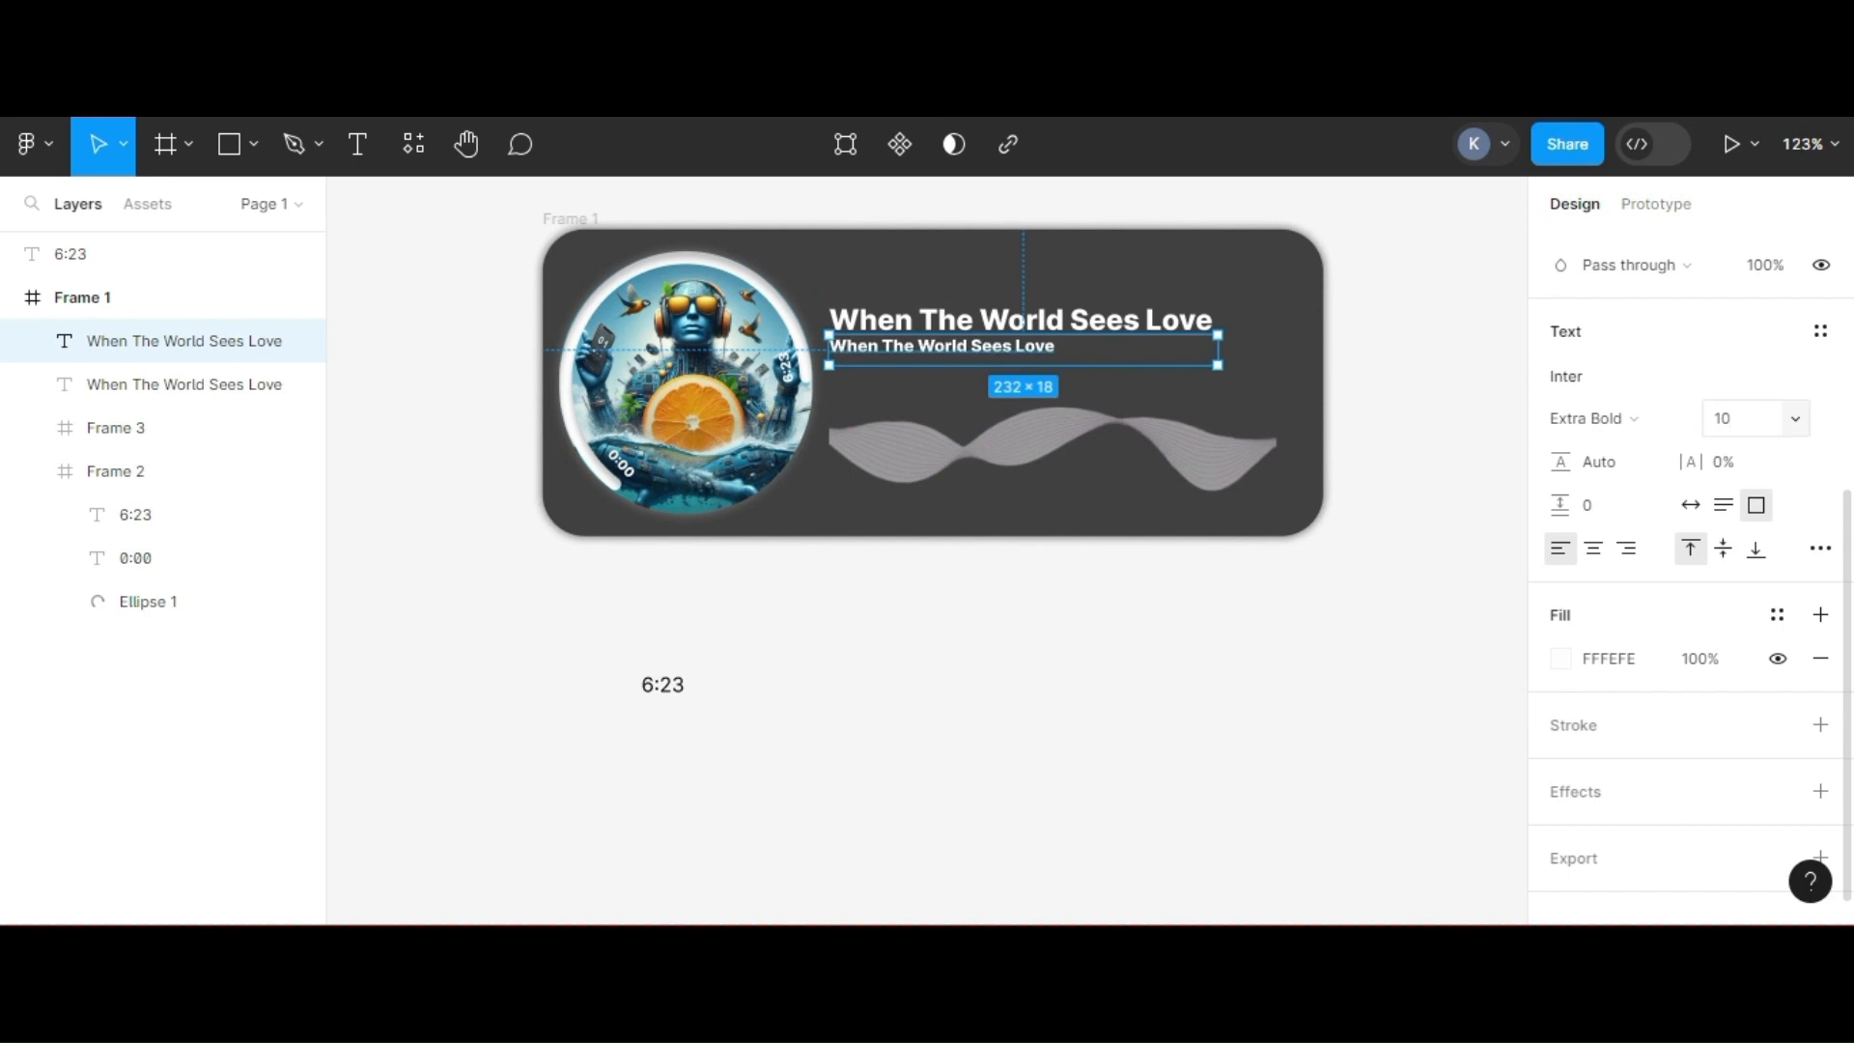
Change the duplicated text's weight to Extra Light and nudge it slightly to the right under the title.
click(1593, 419)
click(1623, 246)
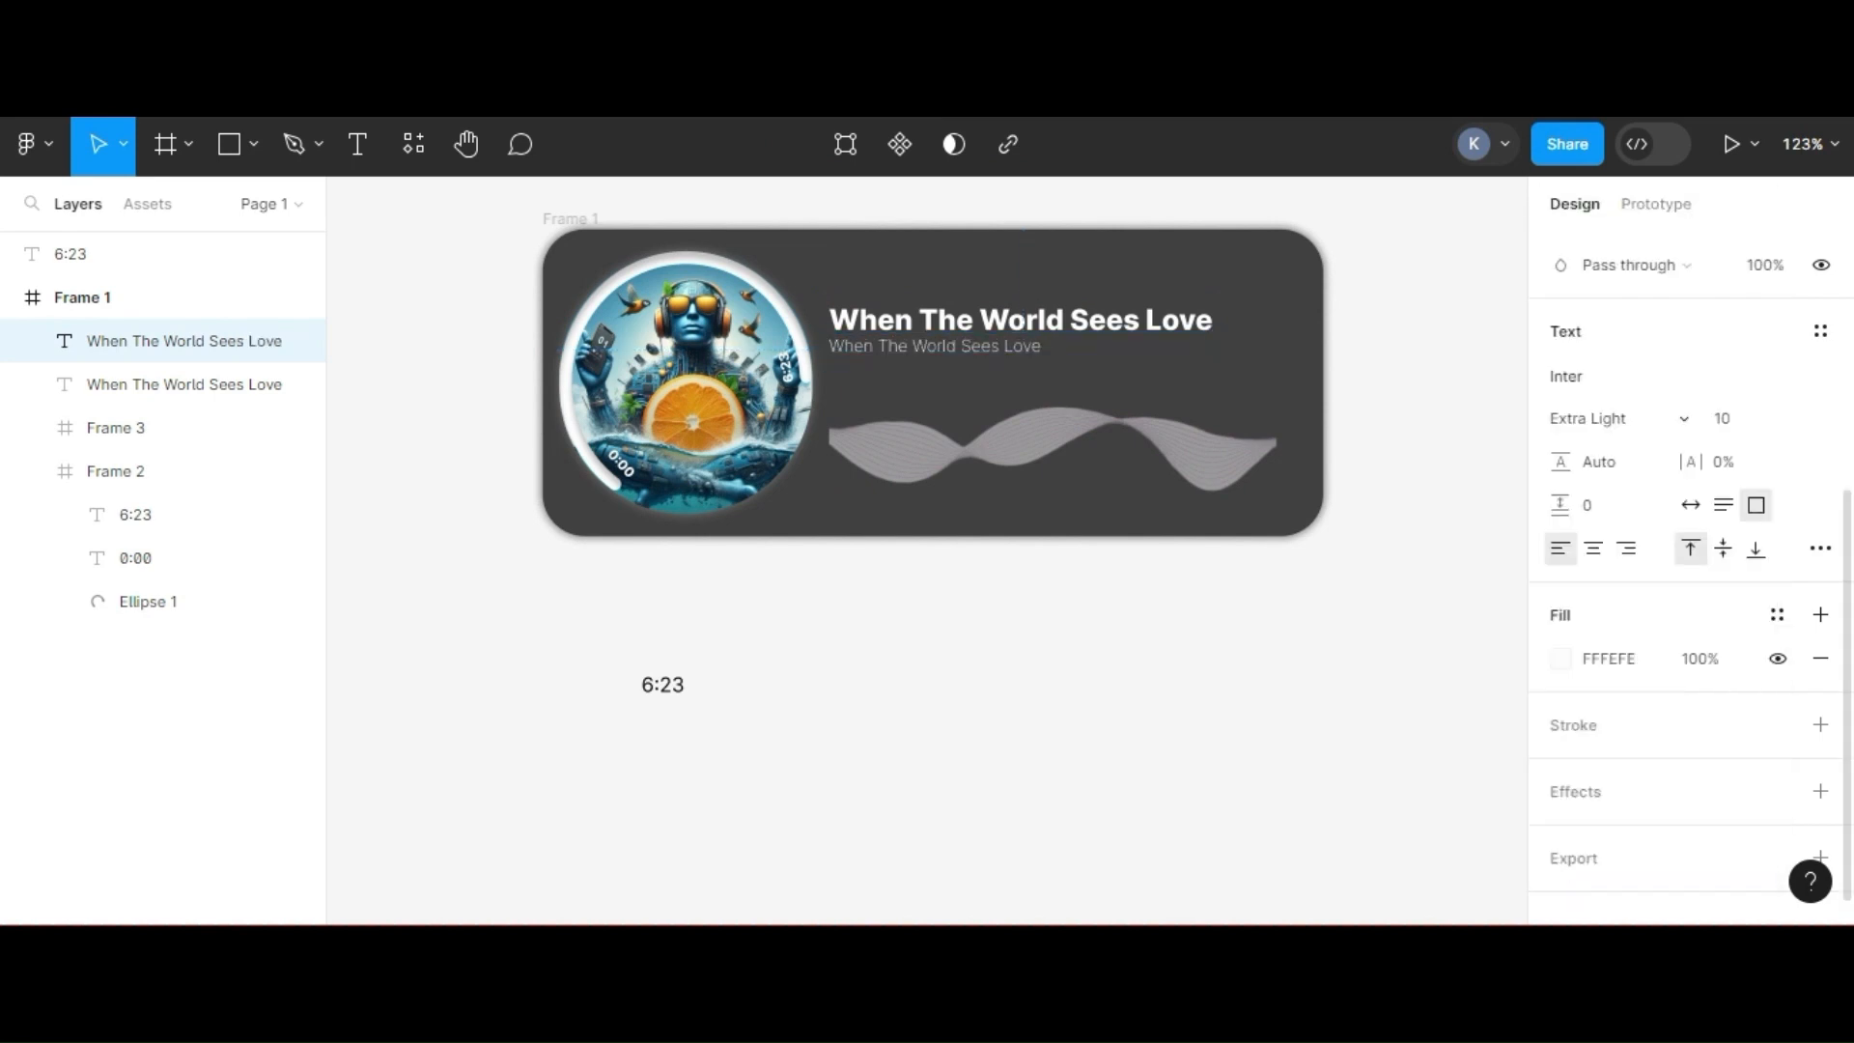
key(Right)
key(Right)
key(Right)
key(Right)
key(Right)
key(Right)
key(Left)
key(Left)
key(Left)
key(Left)
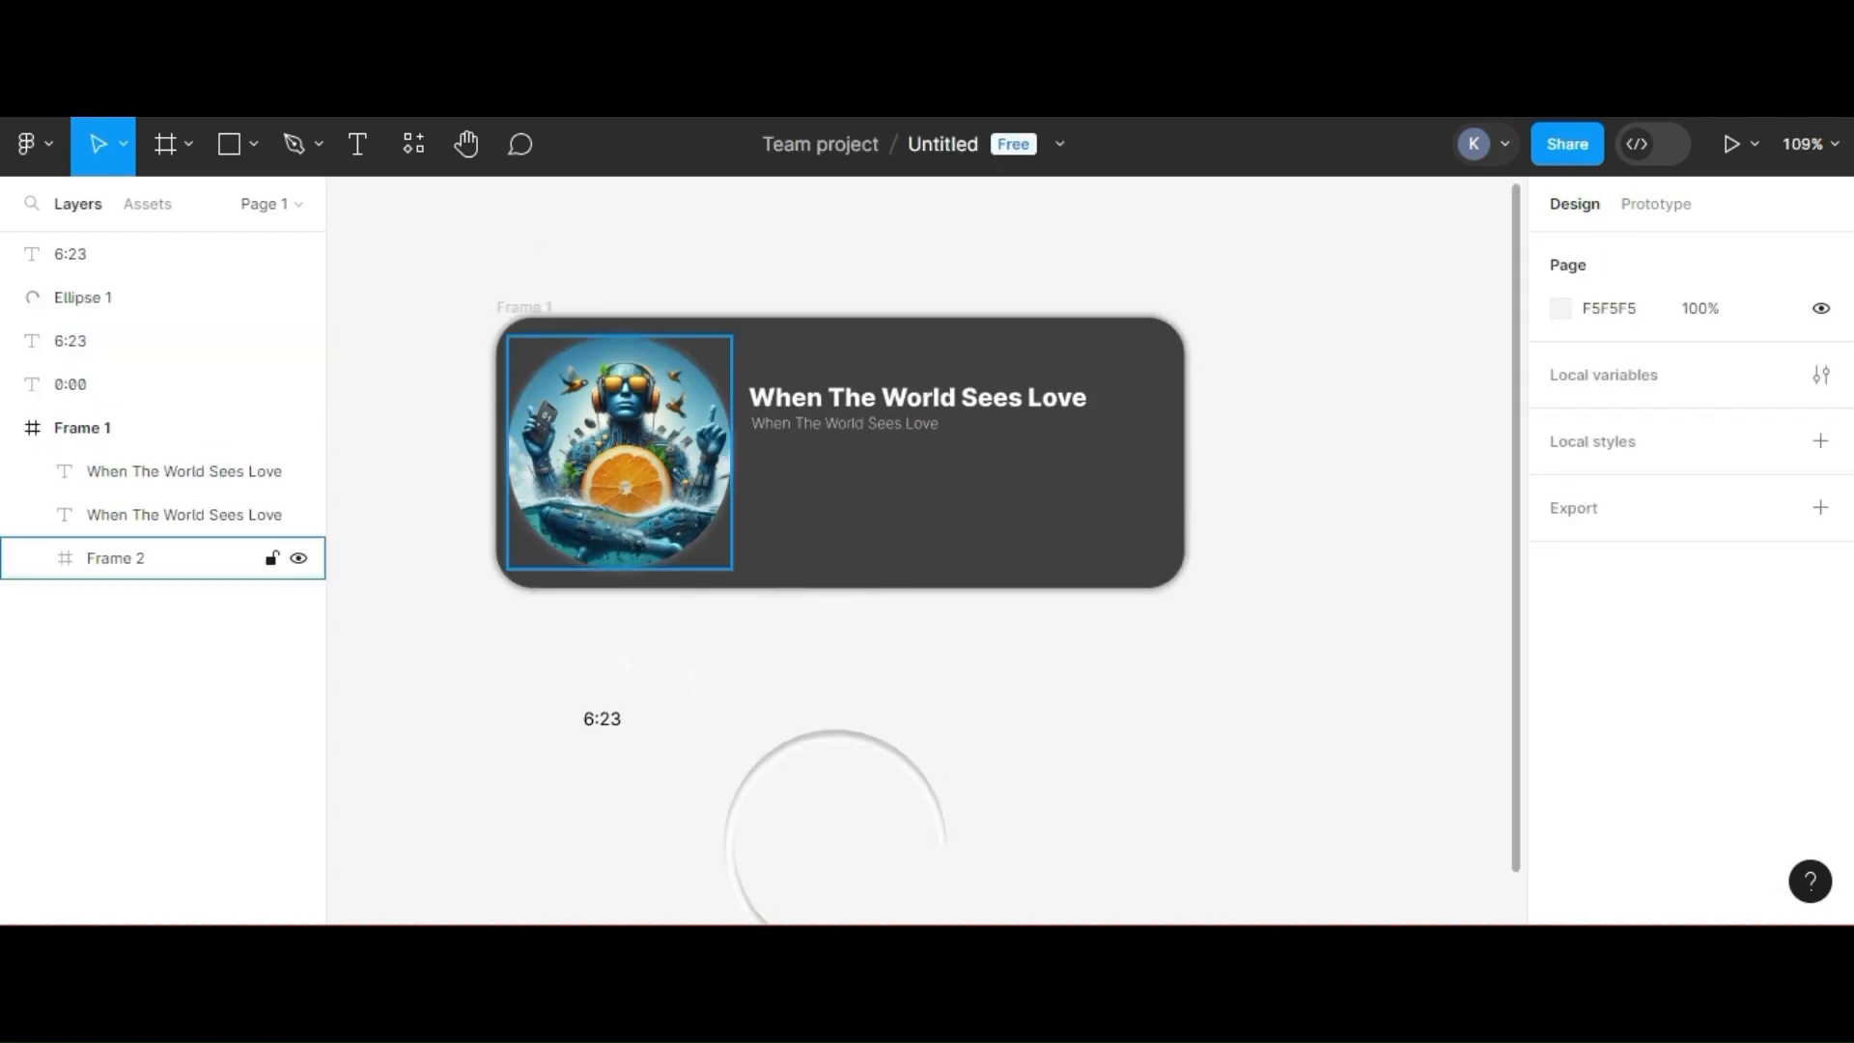
Add a second drop shadow to Frame 2 and recolor its existing shadow to orange C77116 at 100% with the eyedropper.
click(144, 557)
scroll(1689, 540, down, 3)
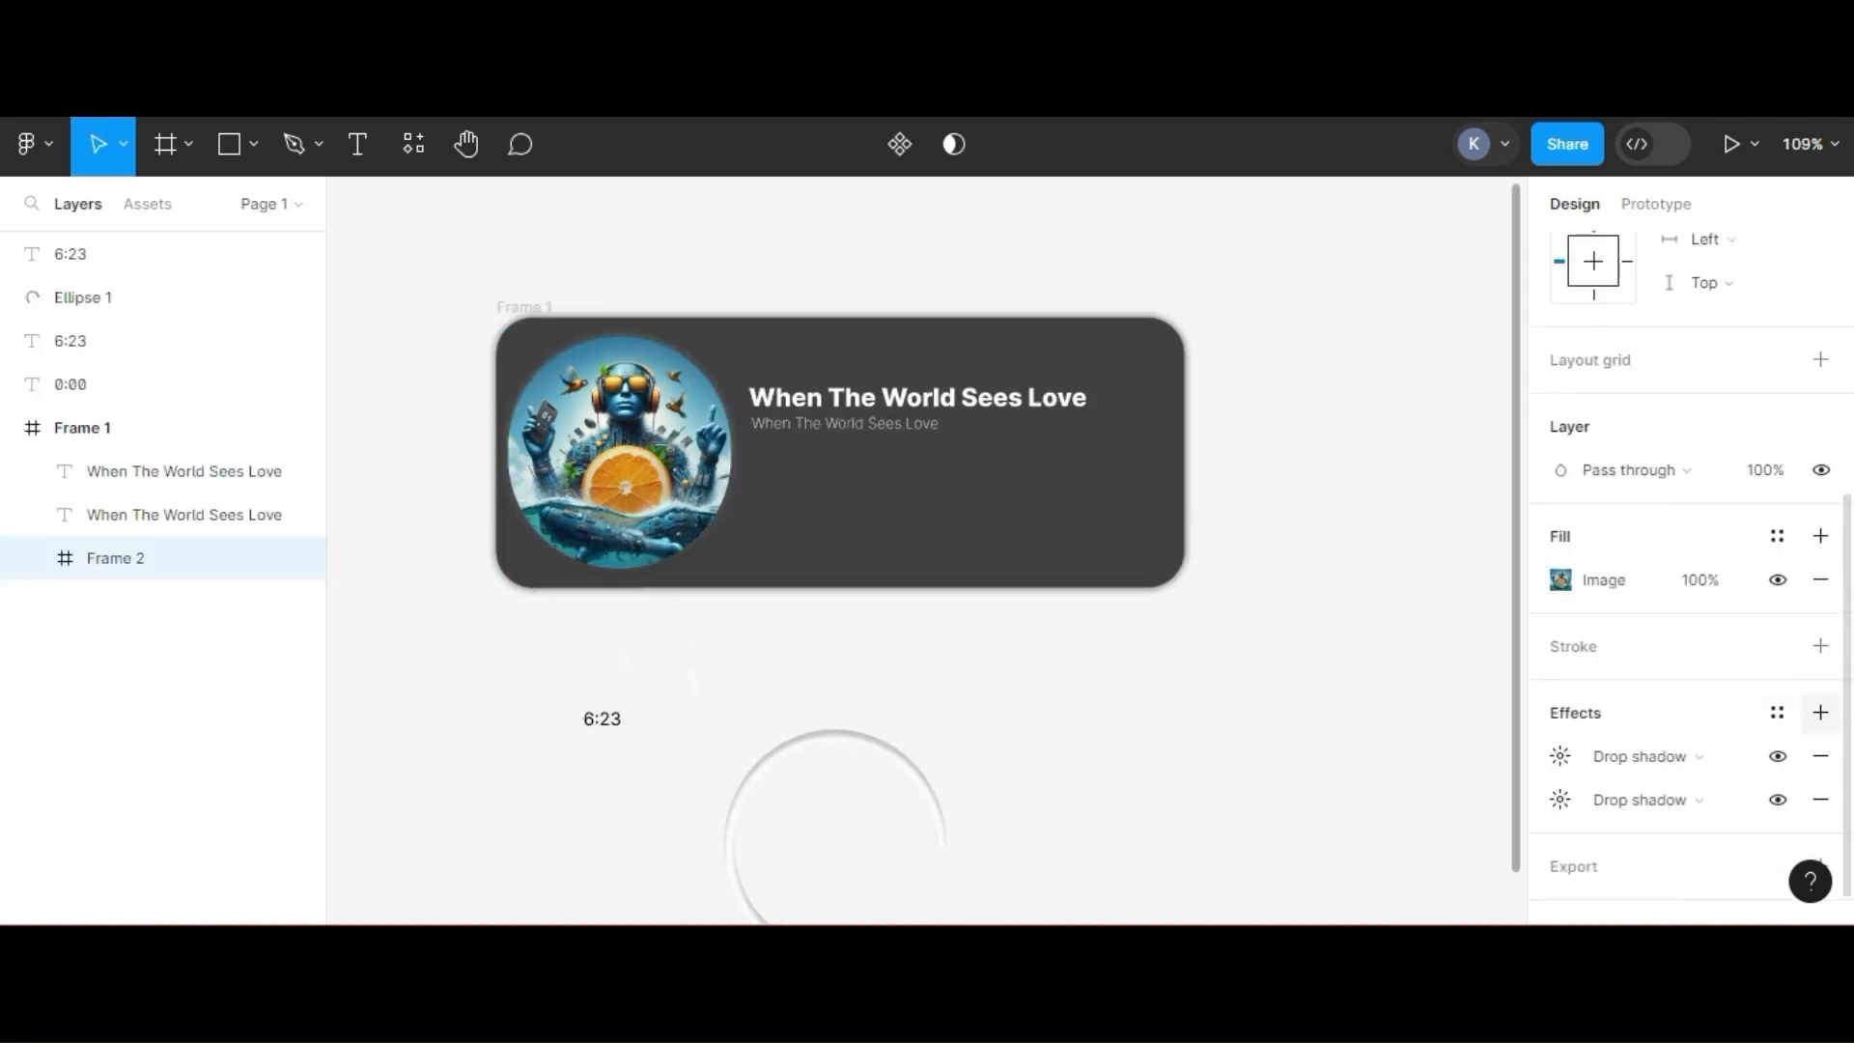
click(1560, 800)
click(1234, 803)
click(915, 608)
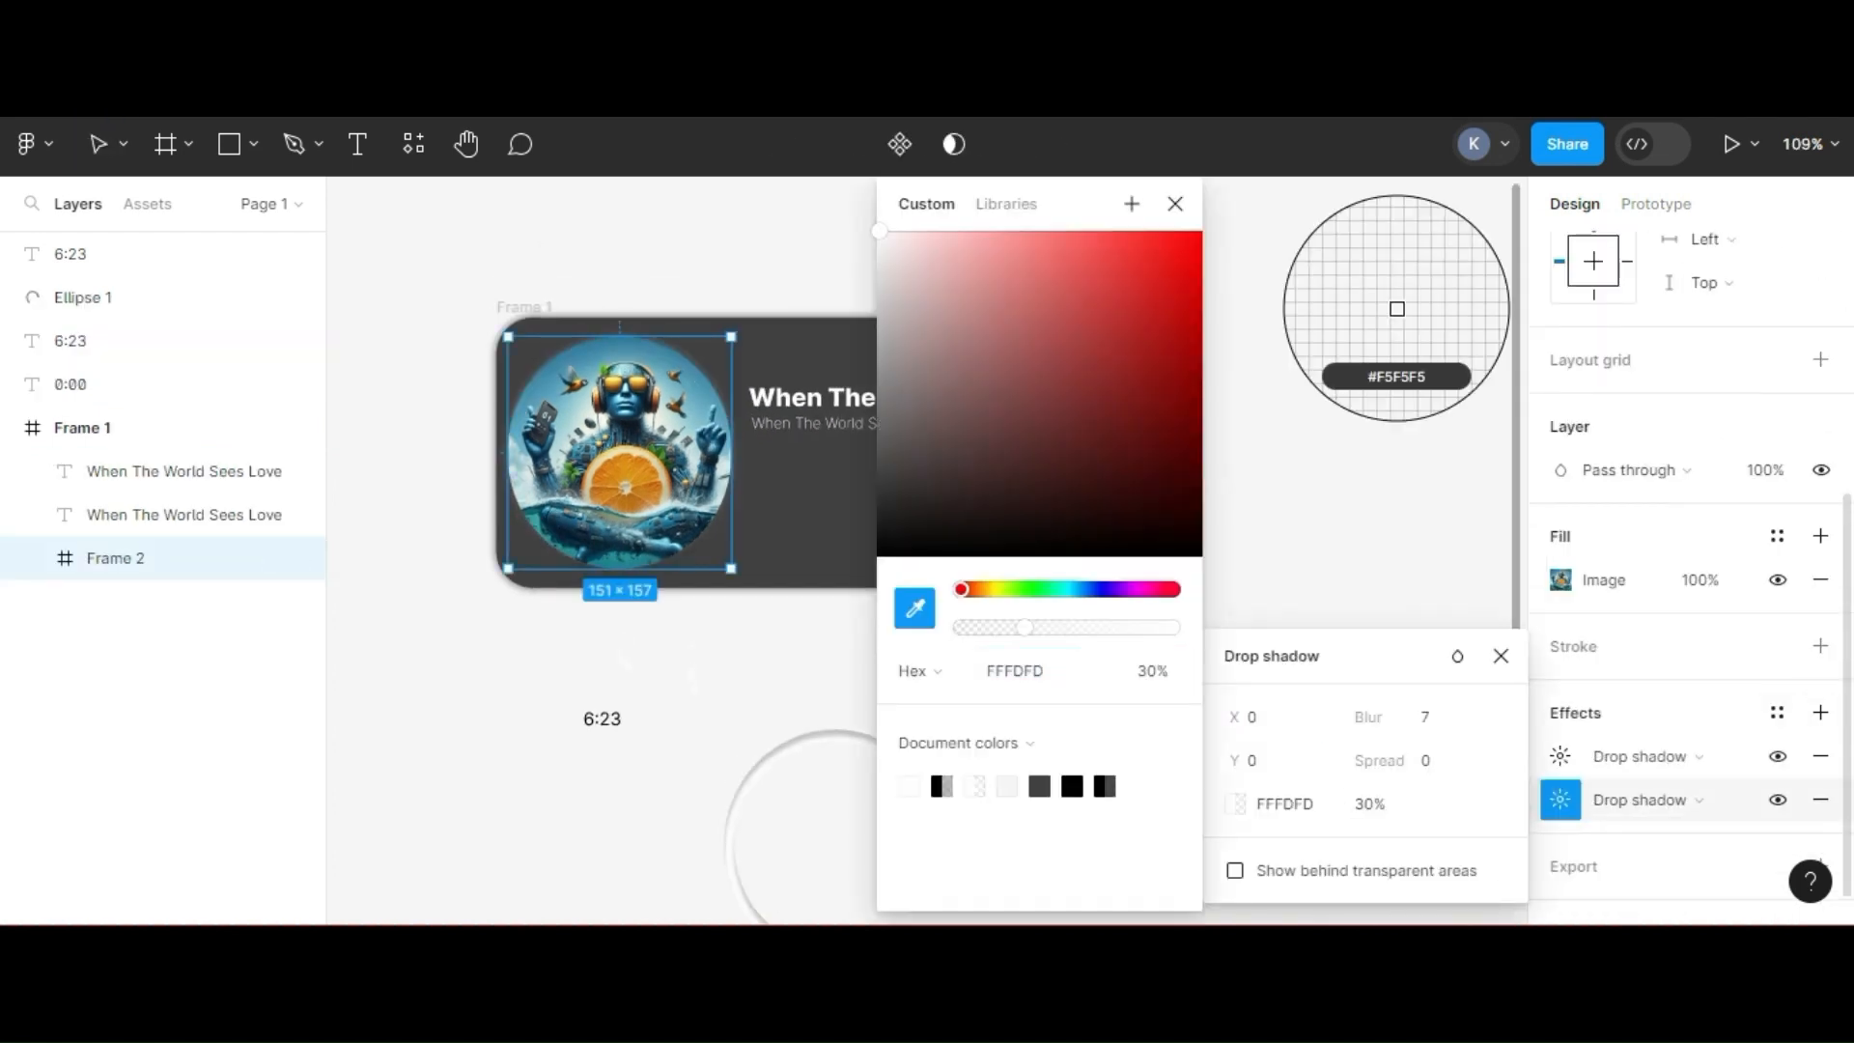
click(1396, 308)
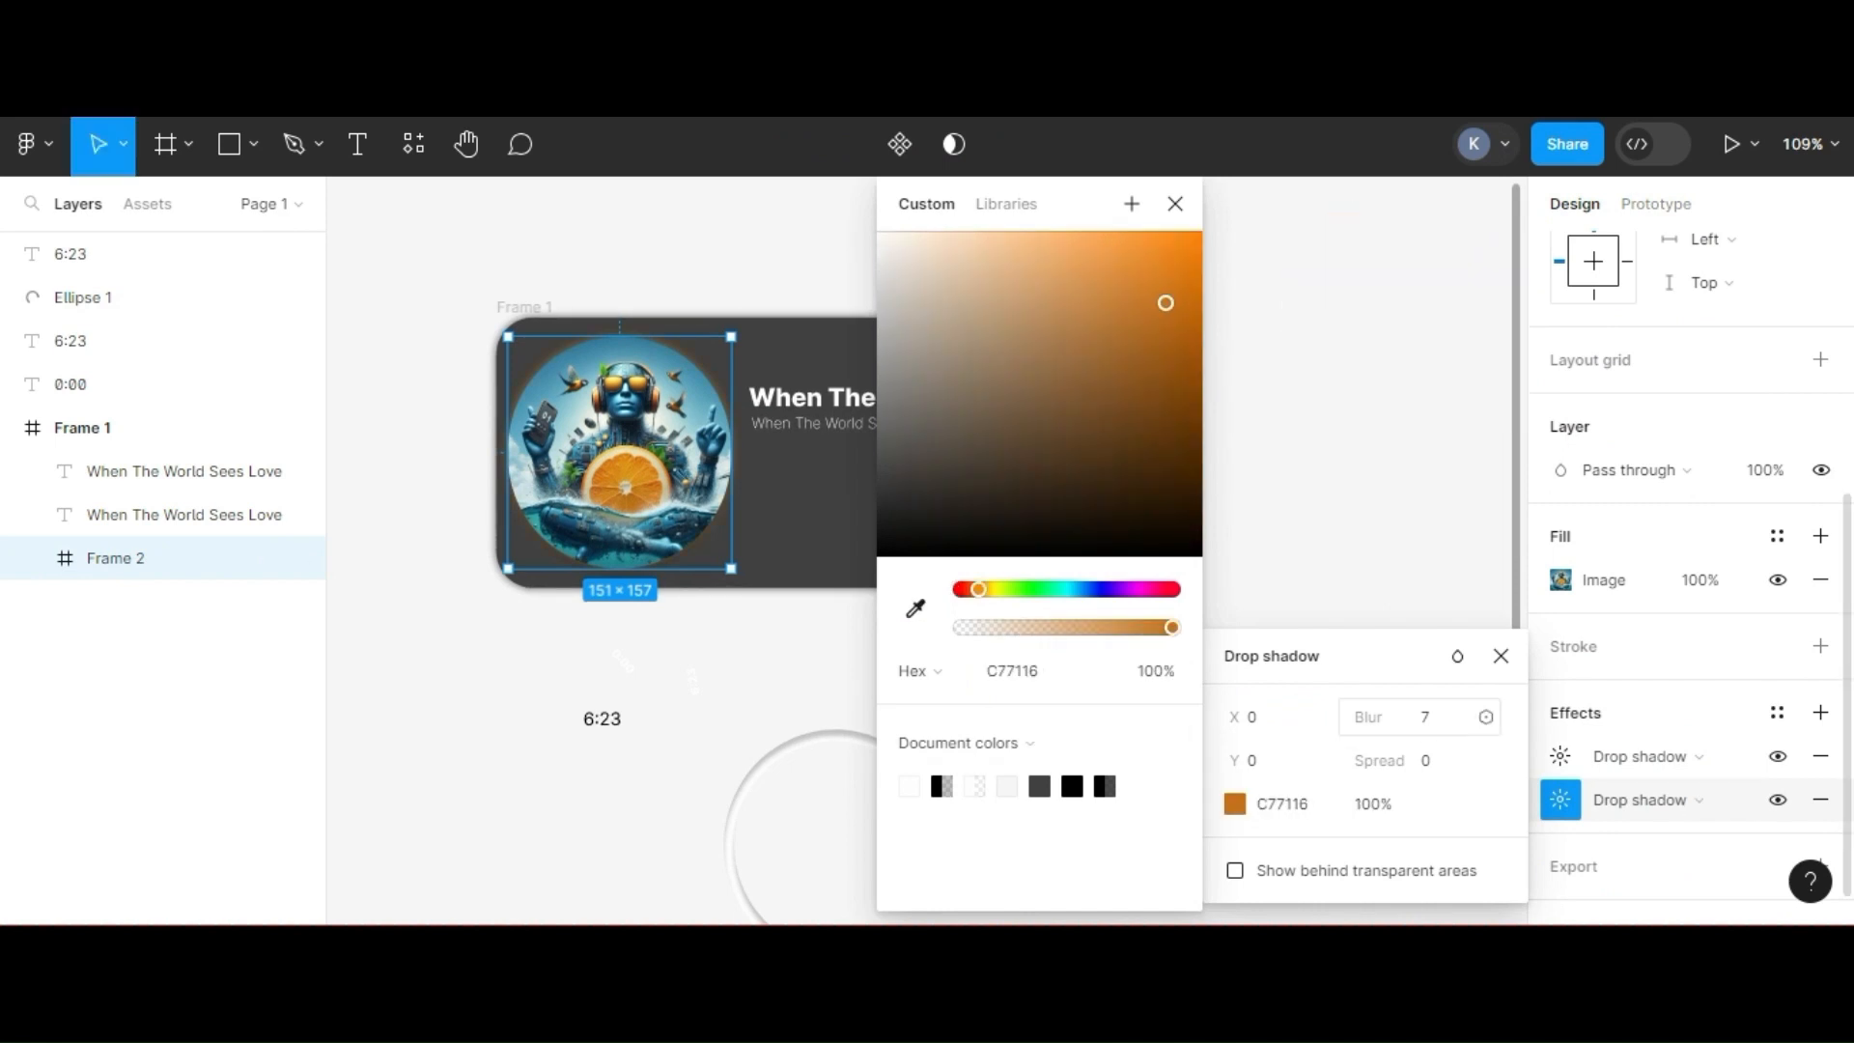
Set the blur of Frame 2's black 25% drop shadow to 7.
text(2)
key(Return)
click(1501, 656)
click(1560, 756)
click(1425, 716)
text(7)
key(Return)
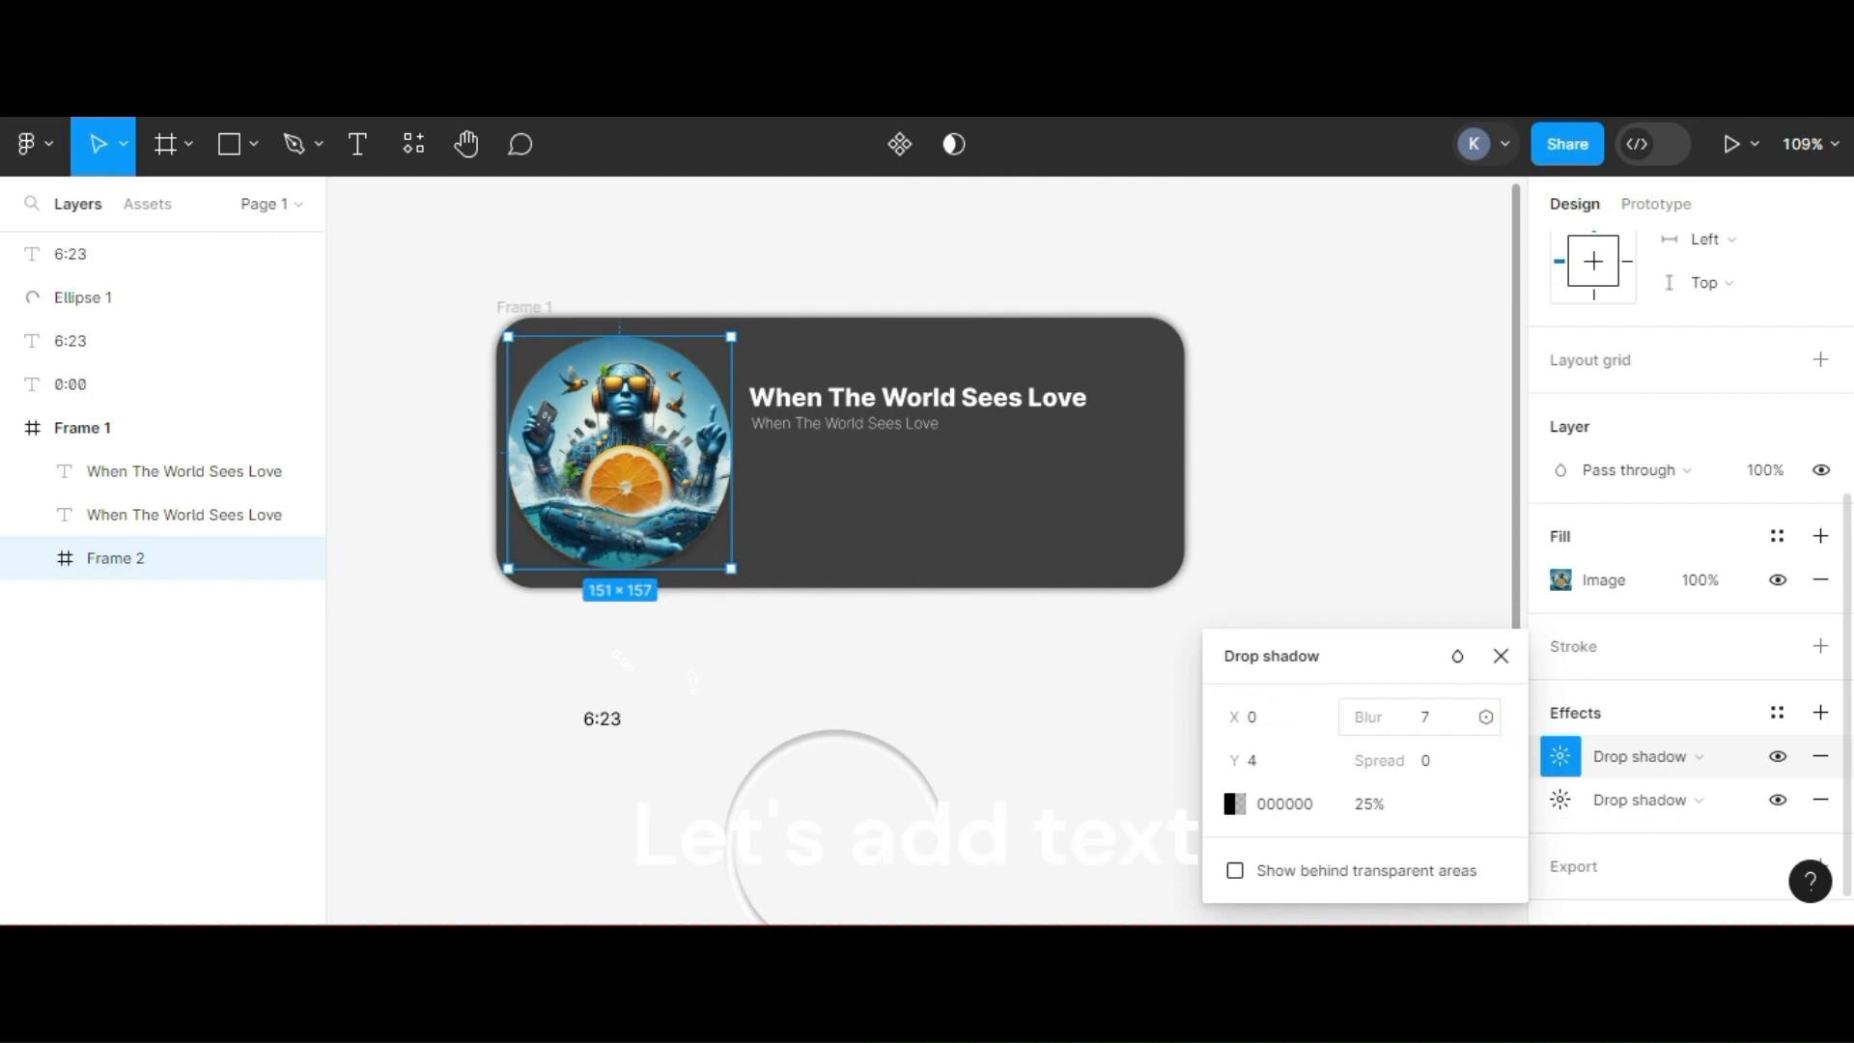
click(1501, 656)
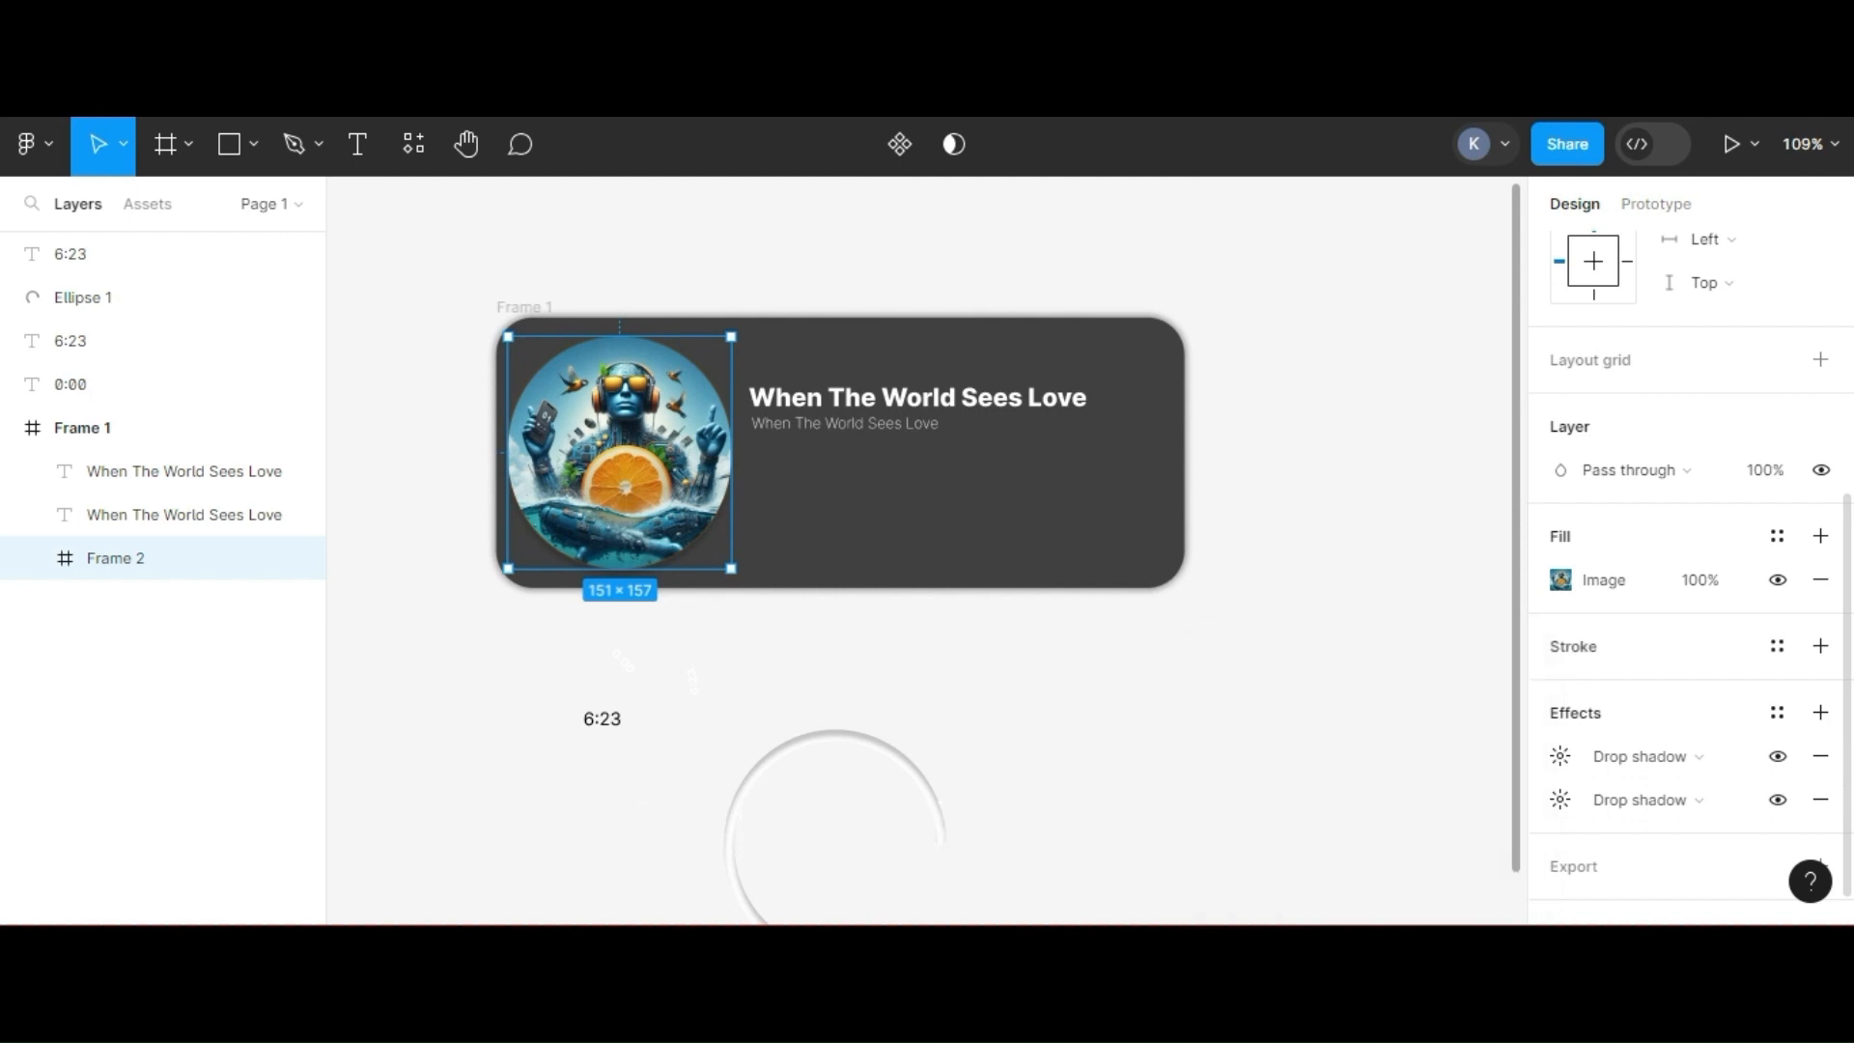
Add a third drop shadow to Frame 2 and give the lowest, orange one a blur of 7 and the color FFFEFE.
click(1819, 712)
click(1560, 843)
click(1419, 717)
text(7)
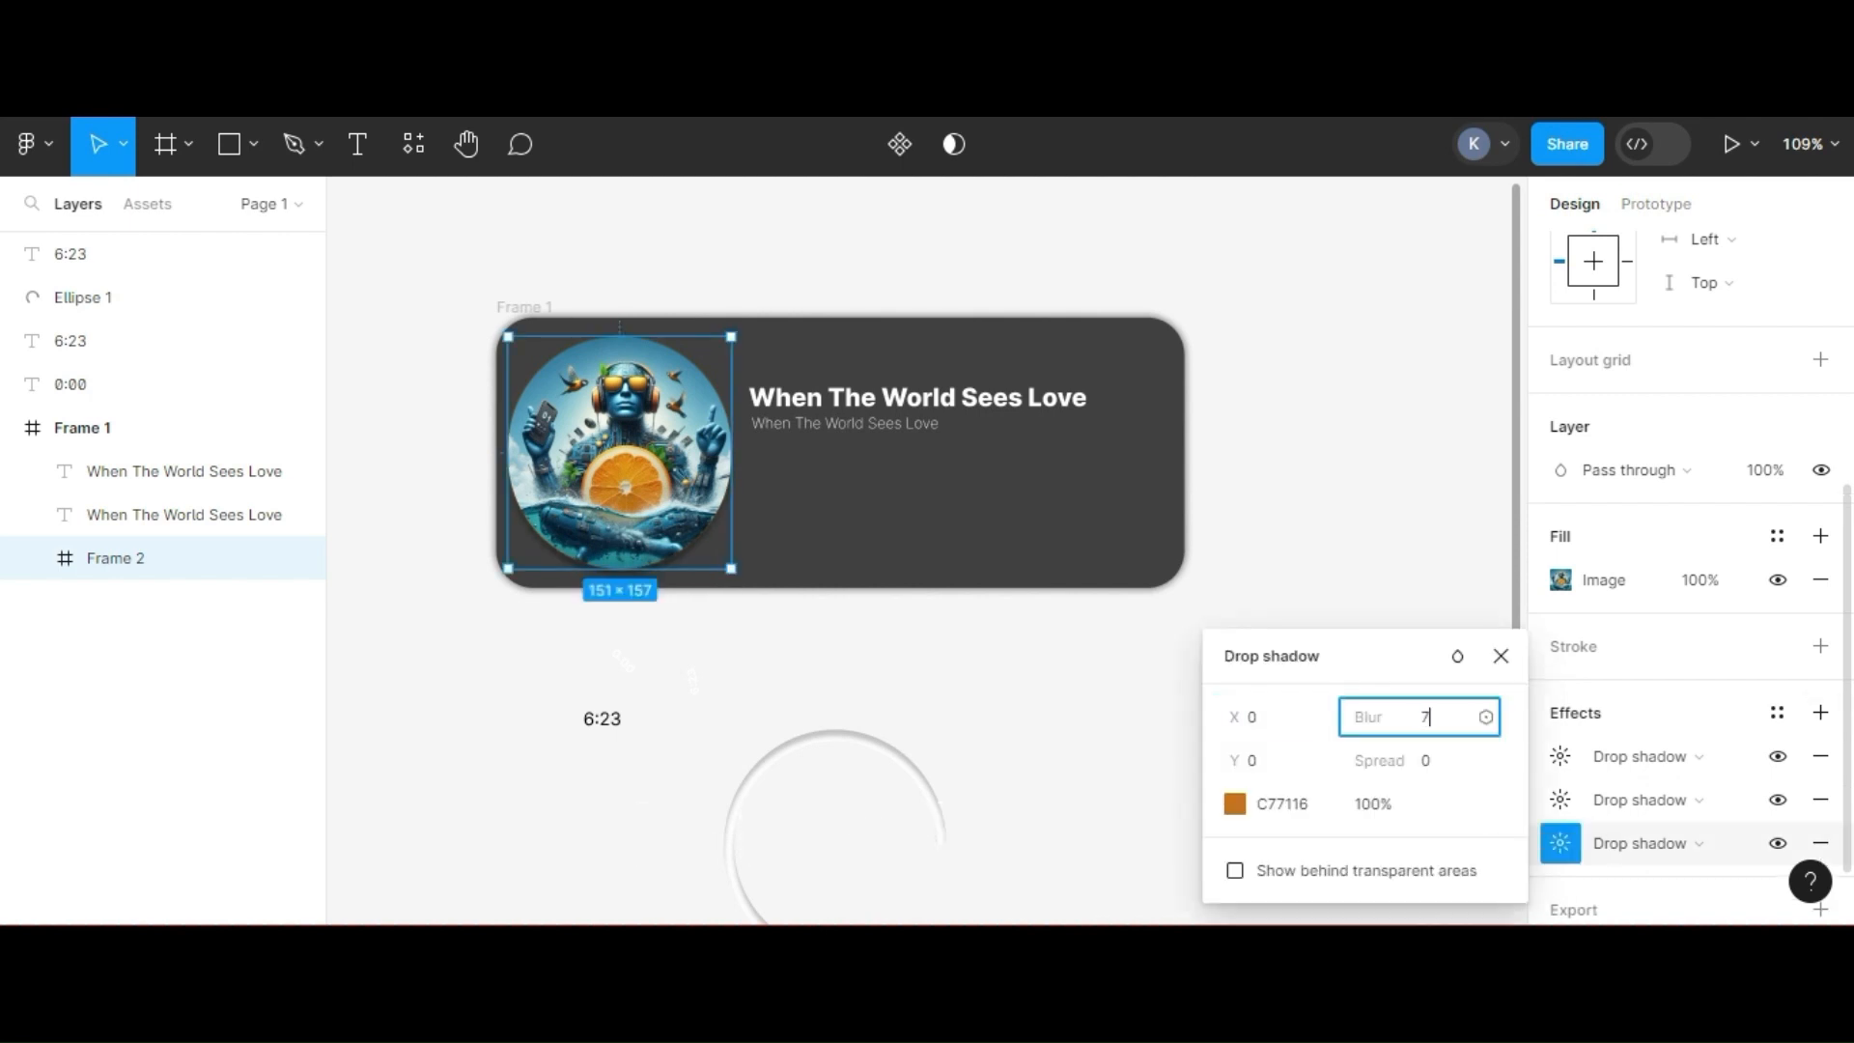
click(1235, 804)
text(FFFEFE)
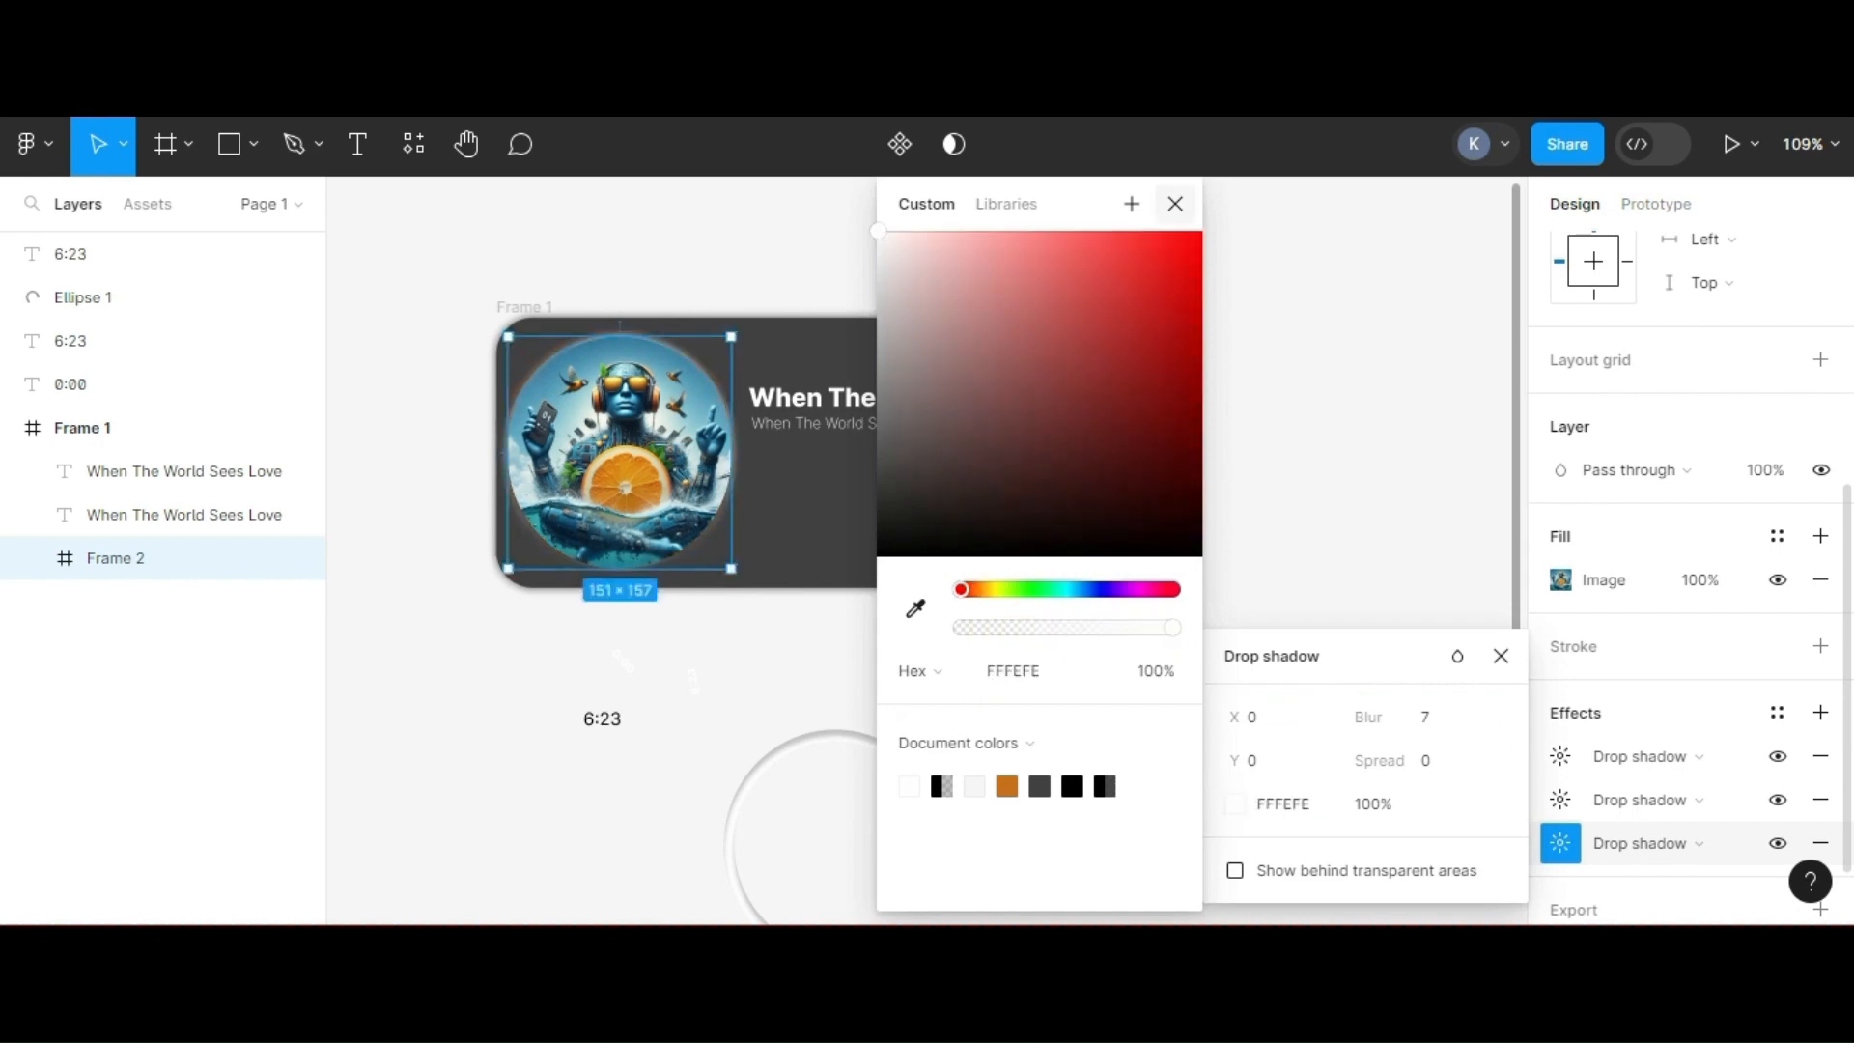
click(1171, 198)
scroll(515, 461, up, 5)
scroll(515, 461, right, 2)
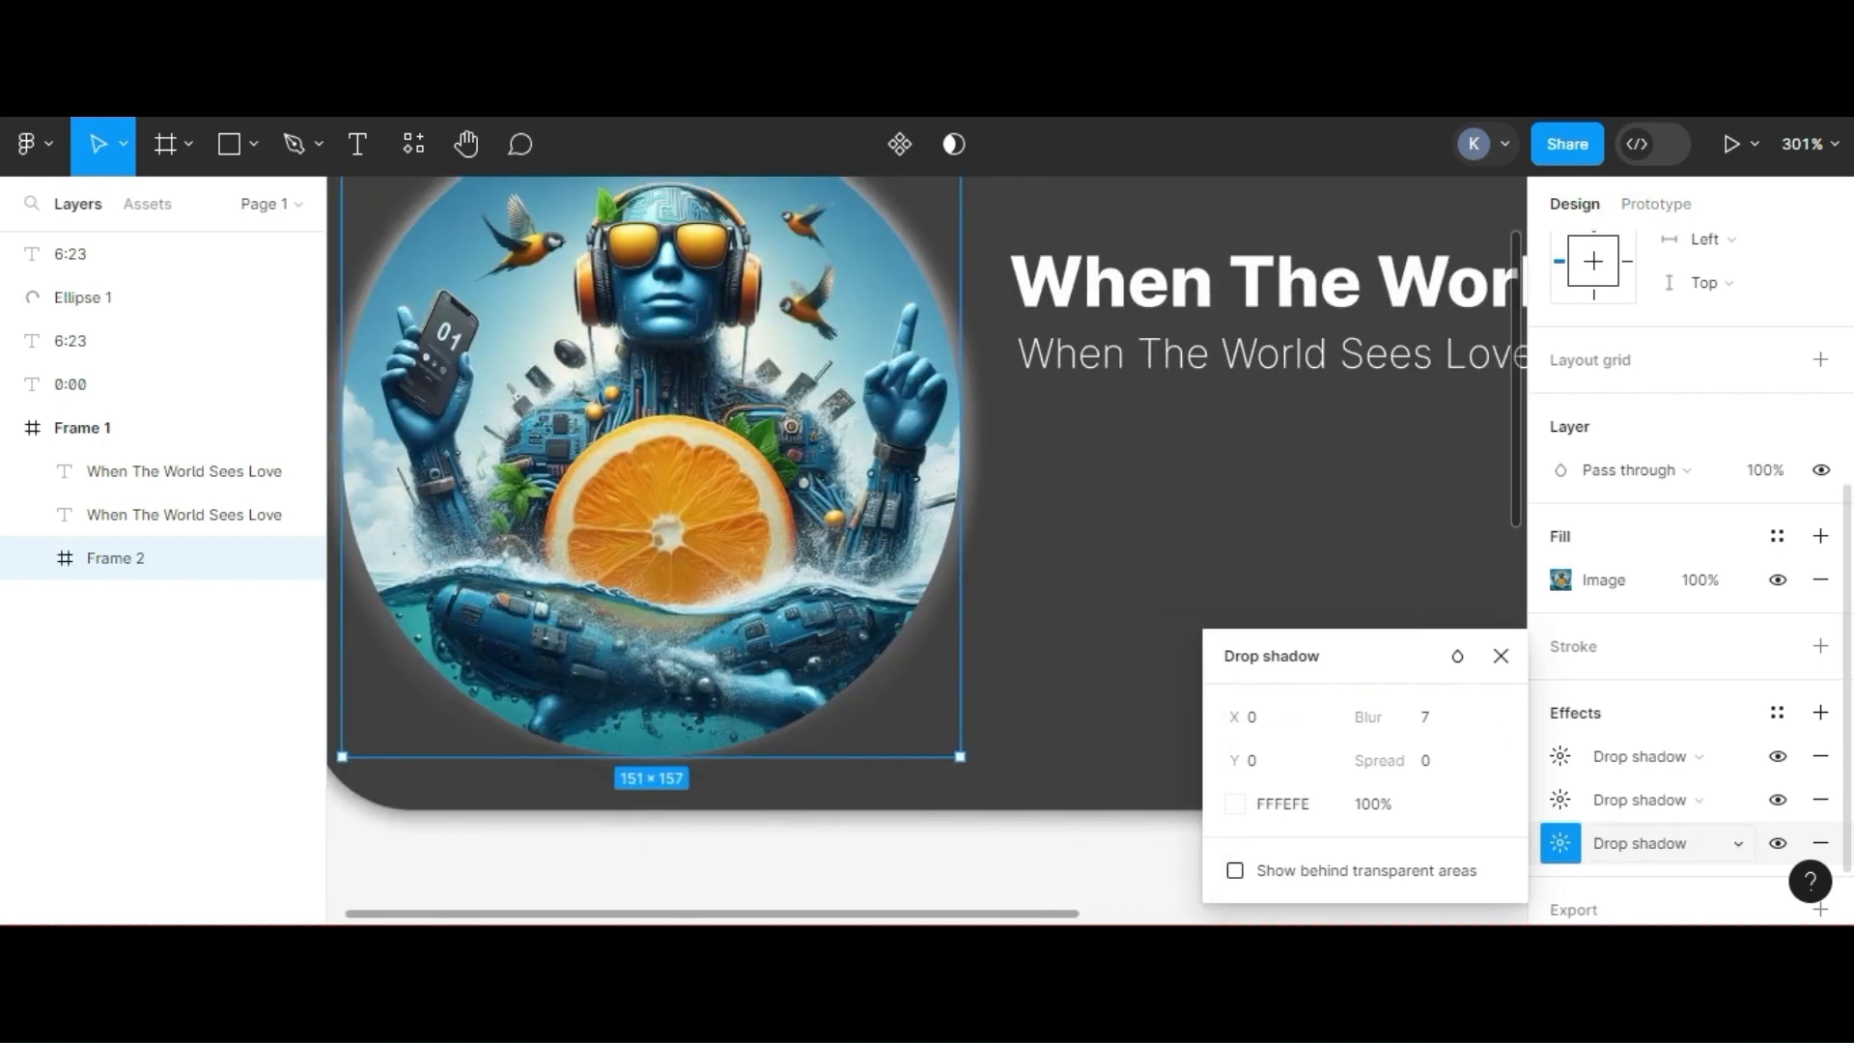
Add a 1x PNG export setting to Frame 2 and check the settings of its three drop shadows.
click(1690, 908)
scroll(1729, 842, down, 3)
click(1560, 603)
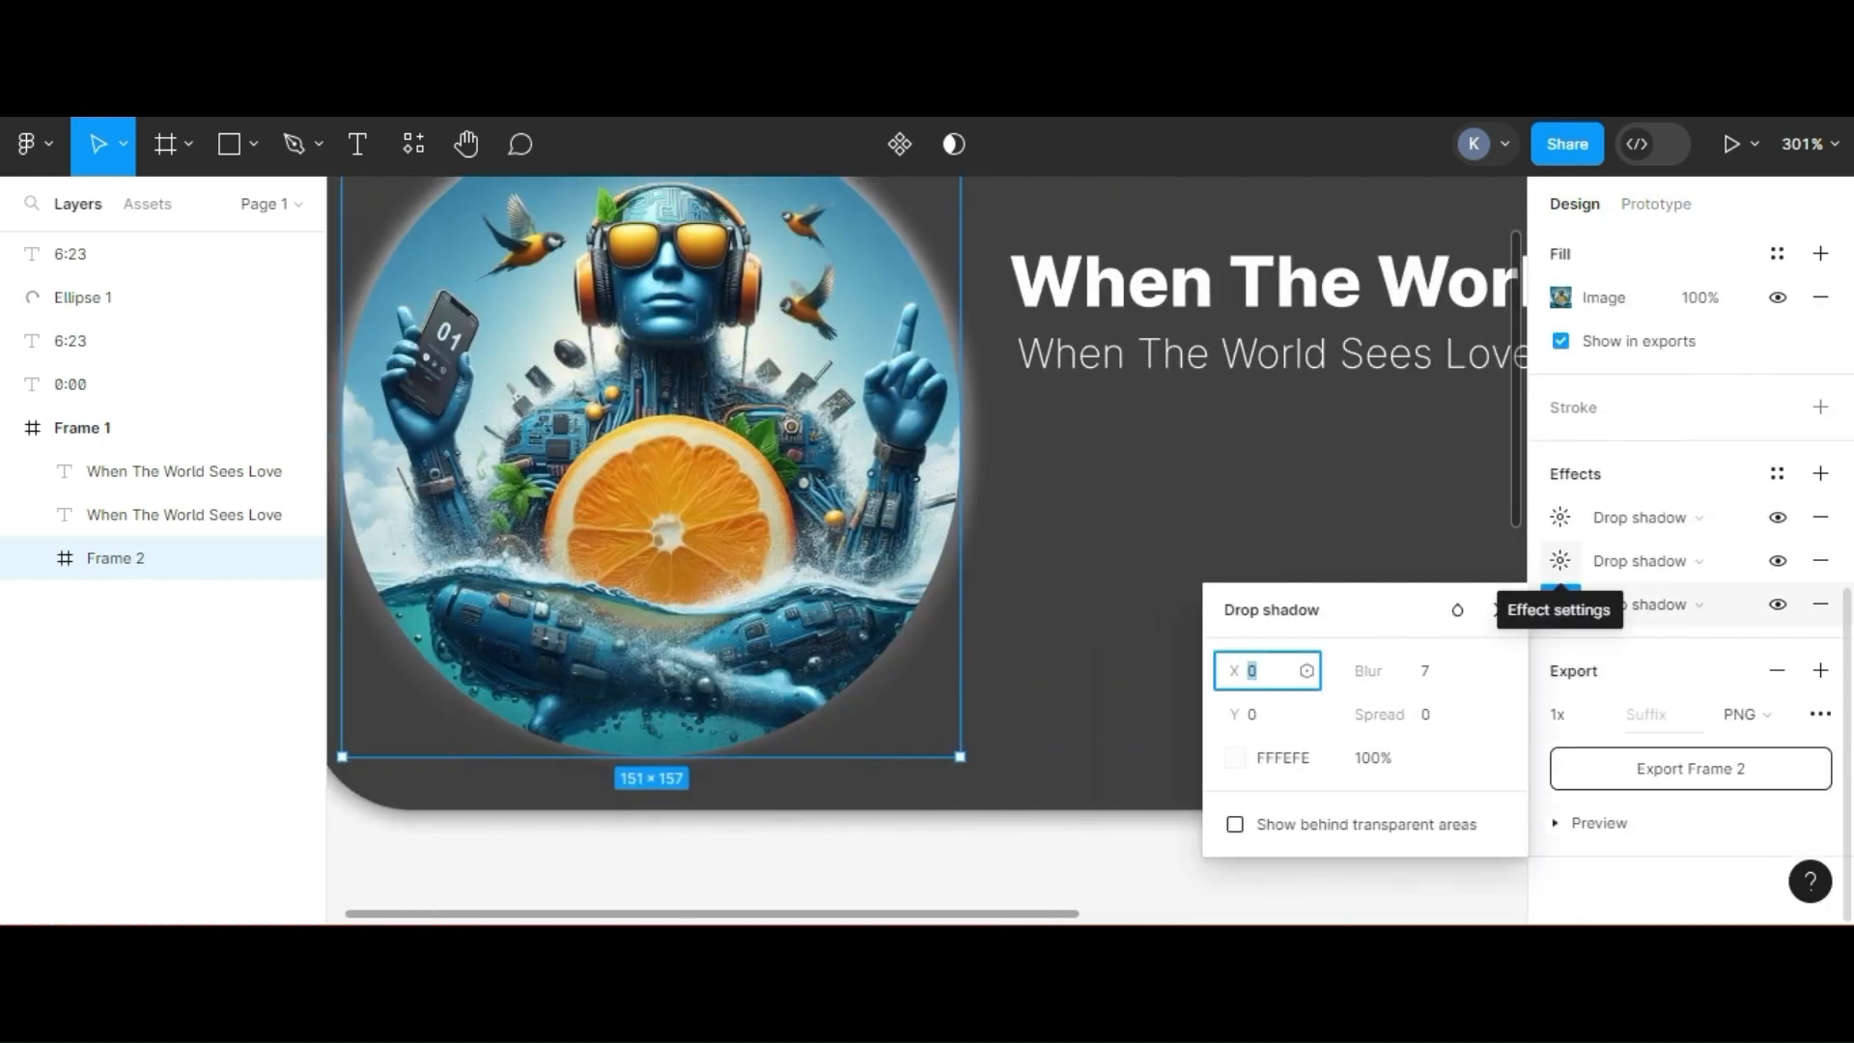
click(1560, 560)
click(1560, 517)
click(1560, 560)
click(1561, 603)
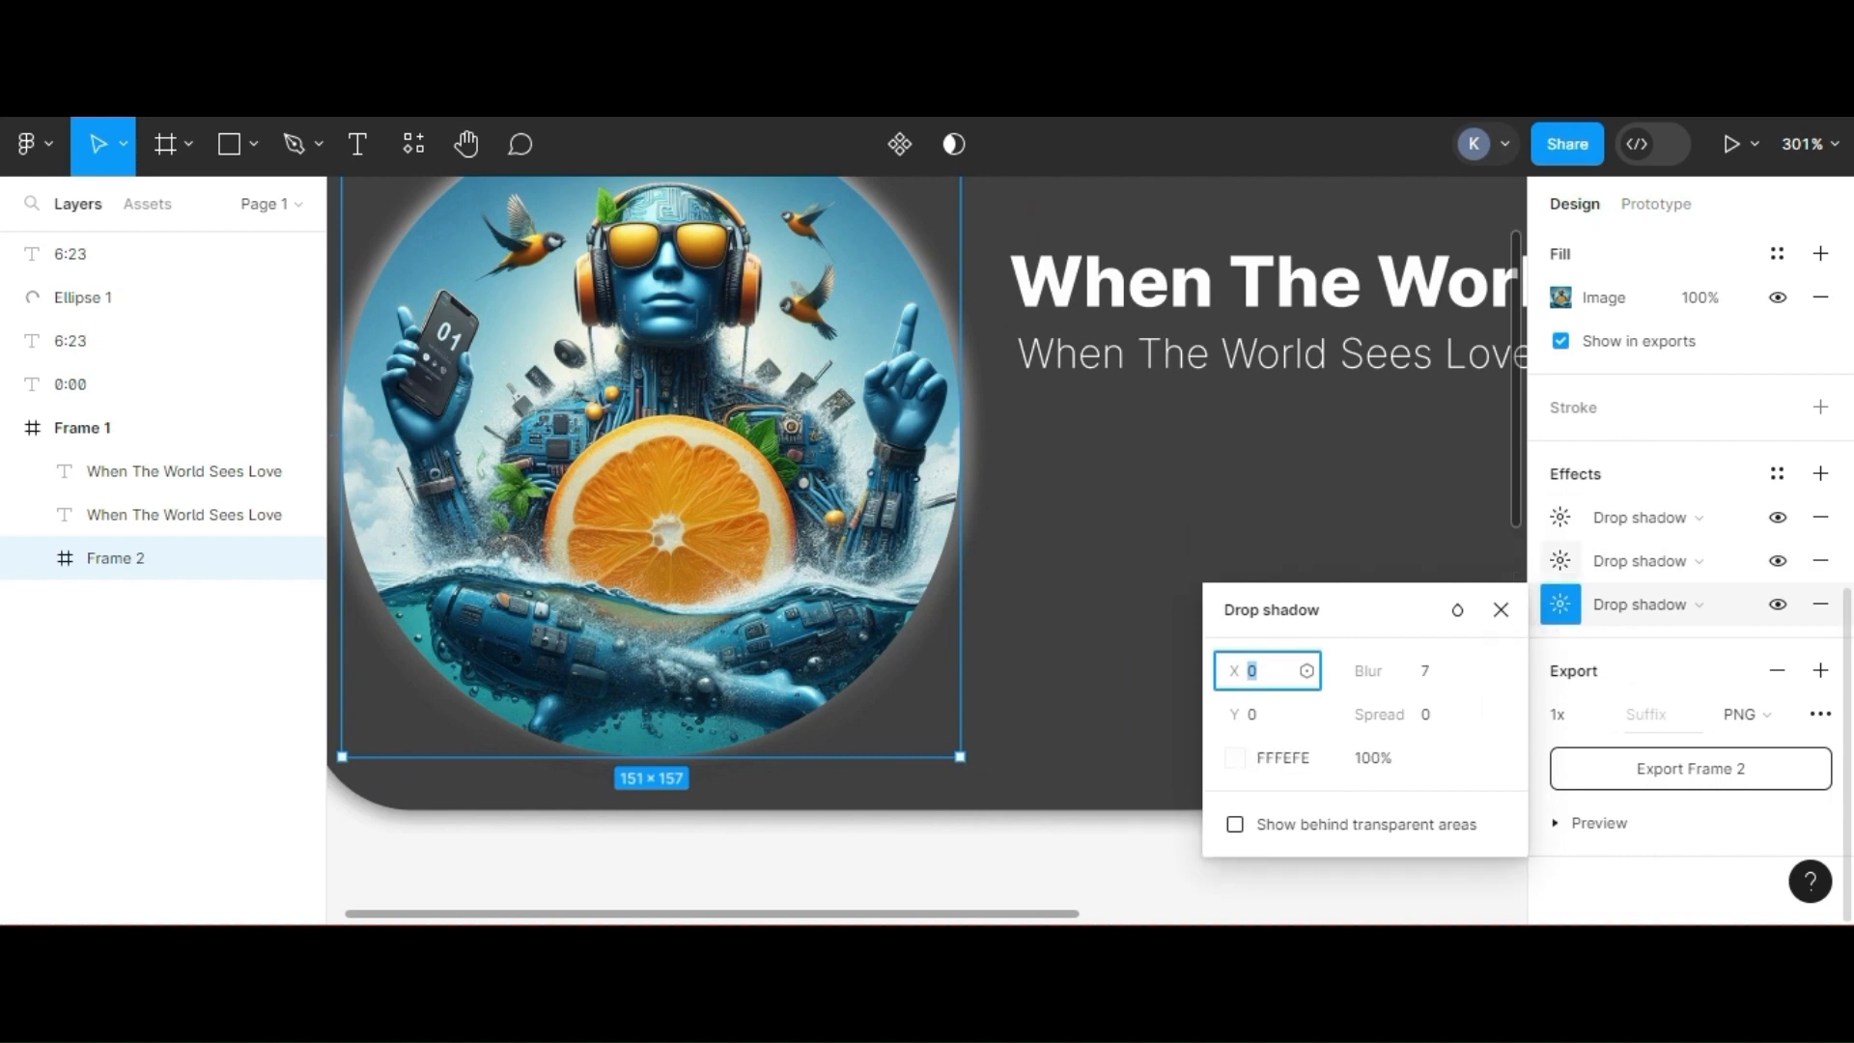
Recolor Frame 2's middle drop shadow to orange D48711 at 100% with the eyedropper.
click(1560, 560)
click(1234, 714)
click(915, 607)
click(1396, 309)
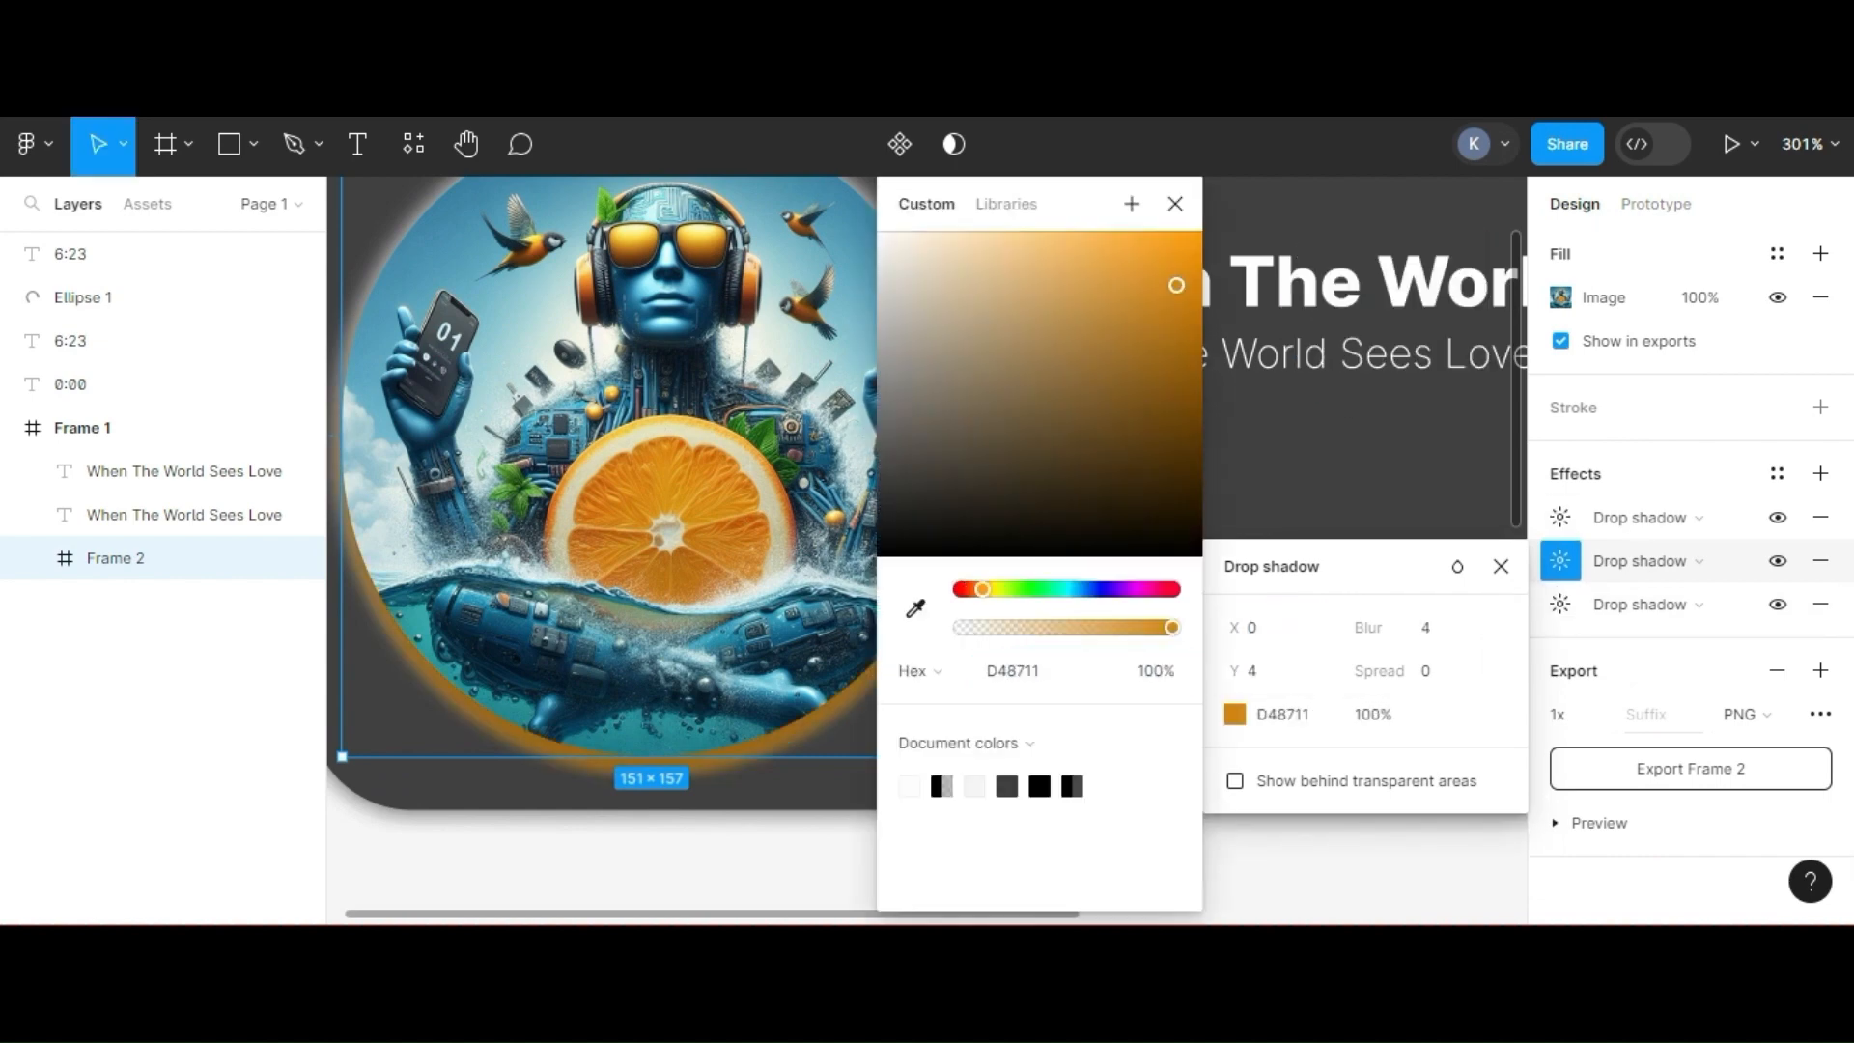
click(1175, 202)
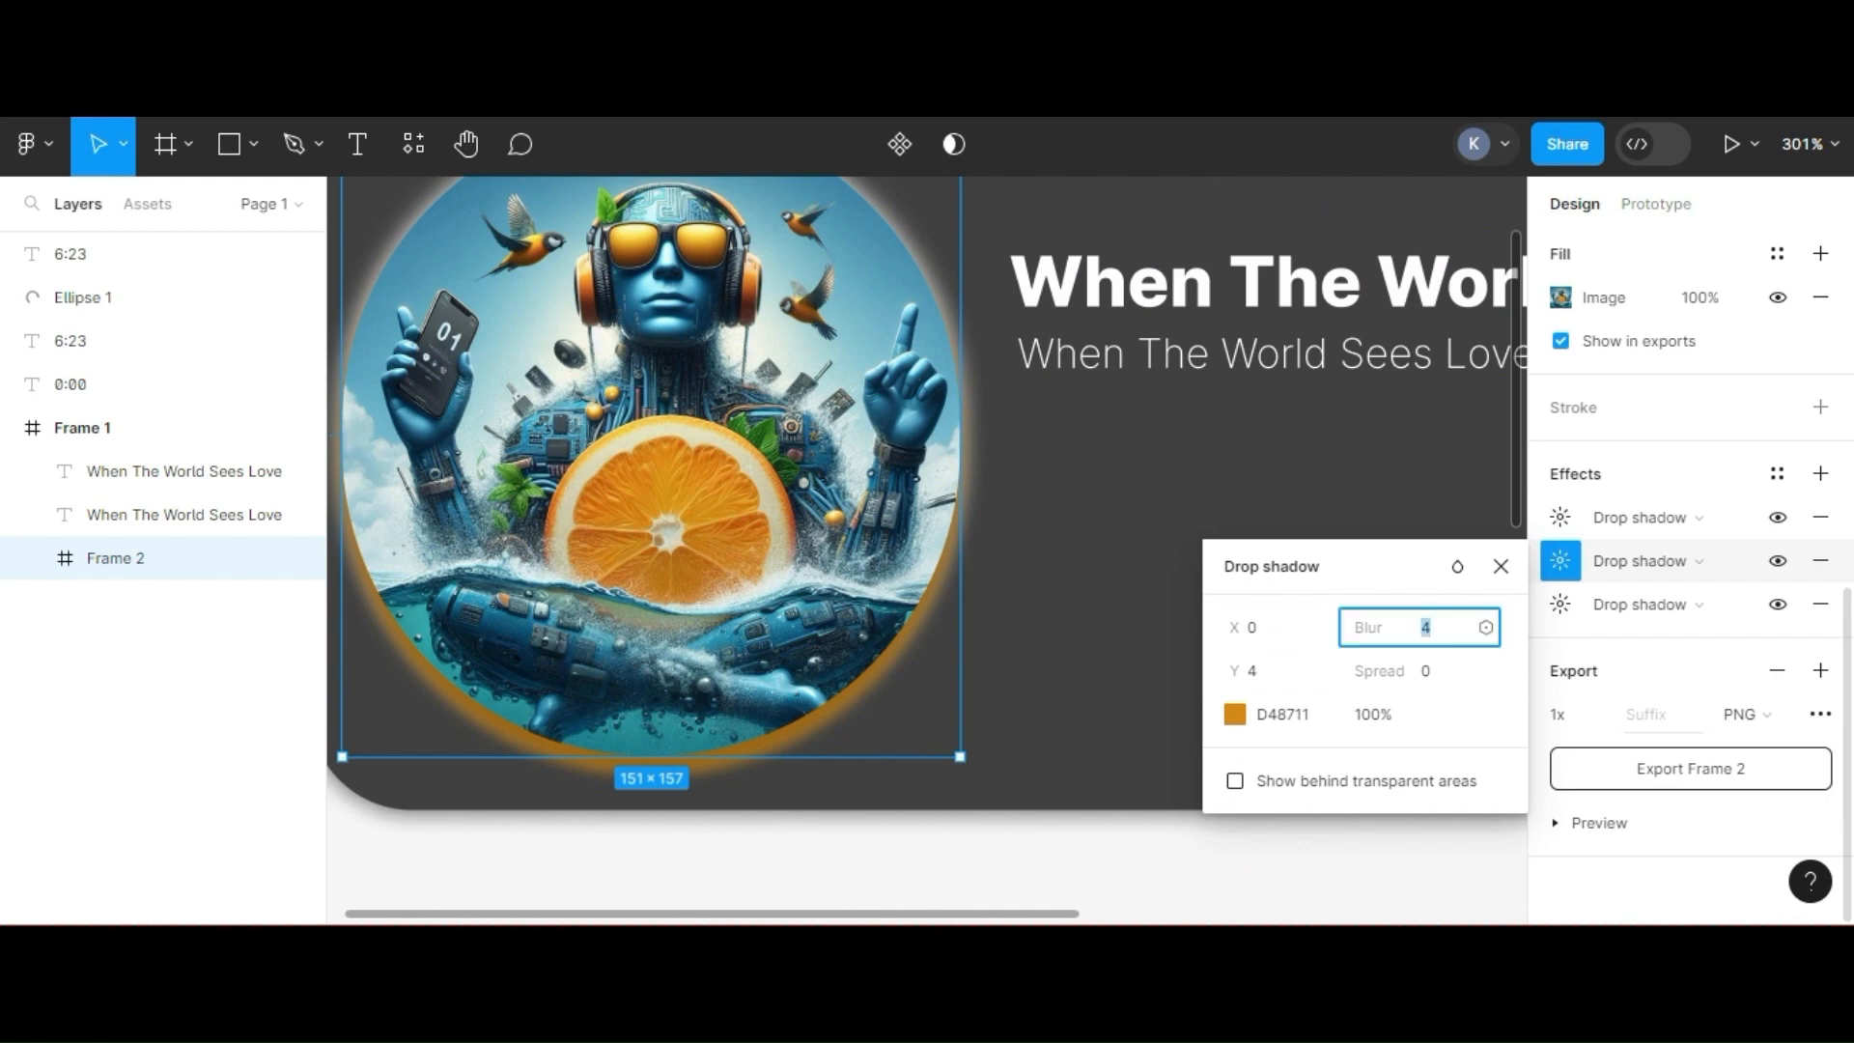
Set the orange D48711 drop shadow's blur to 7 and its Y offset to 2.
text(2)
key(Return)
text(7)
key(Return)
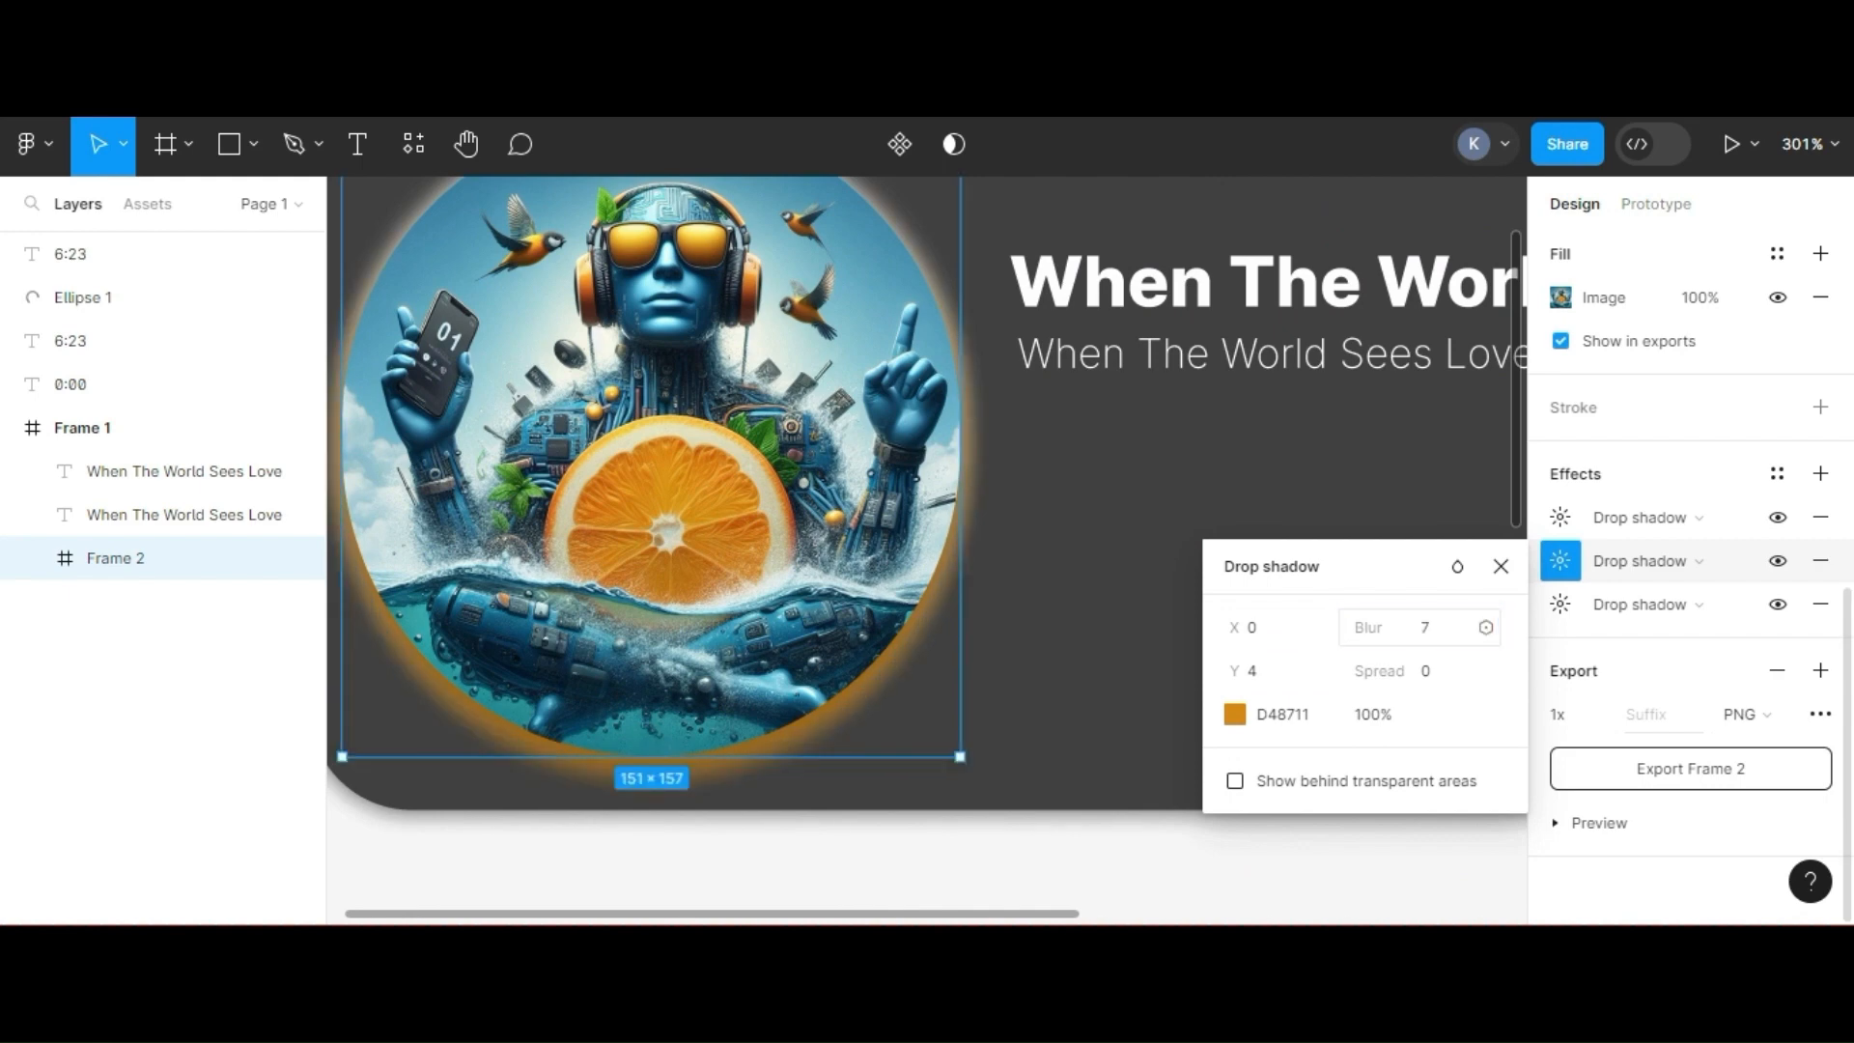
click(1257, 670)
text(2)
key(Return)
key(Escape)
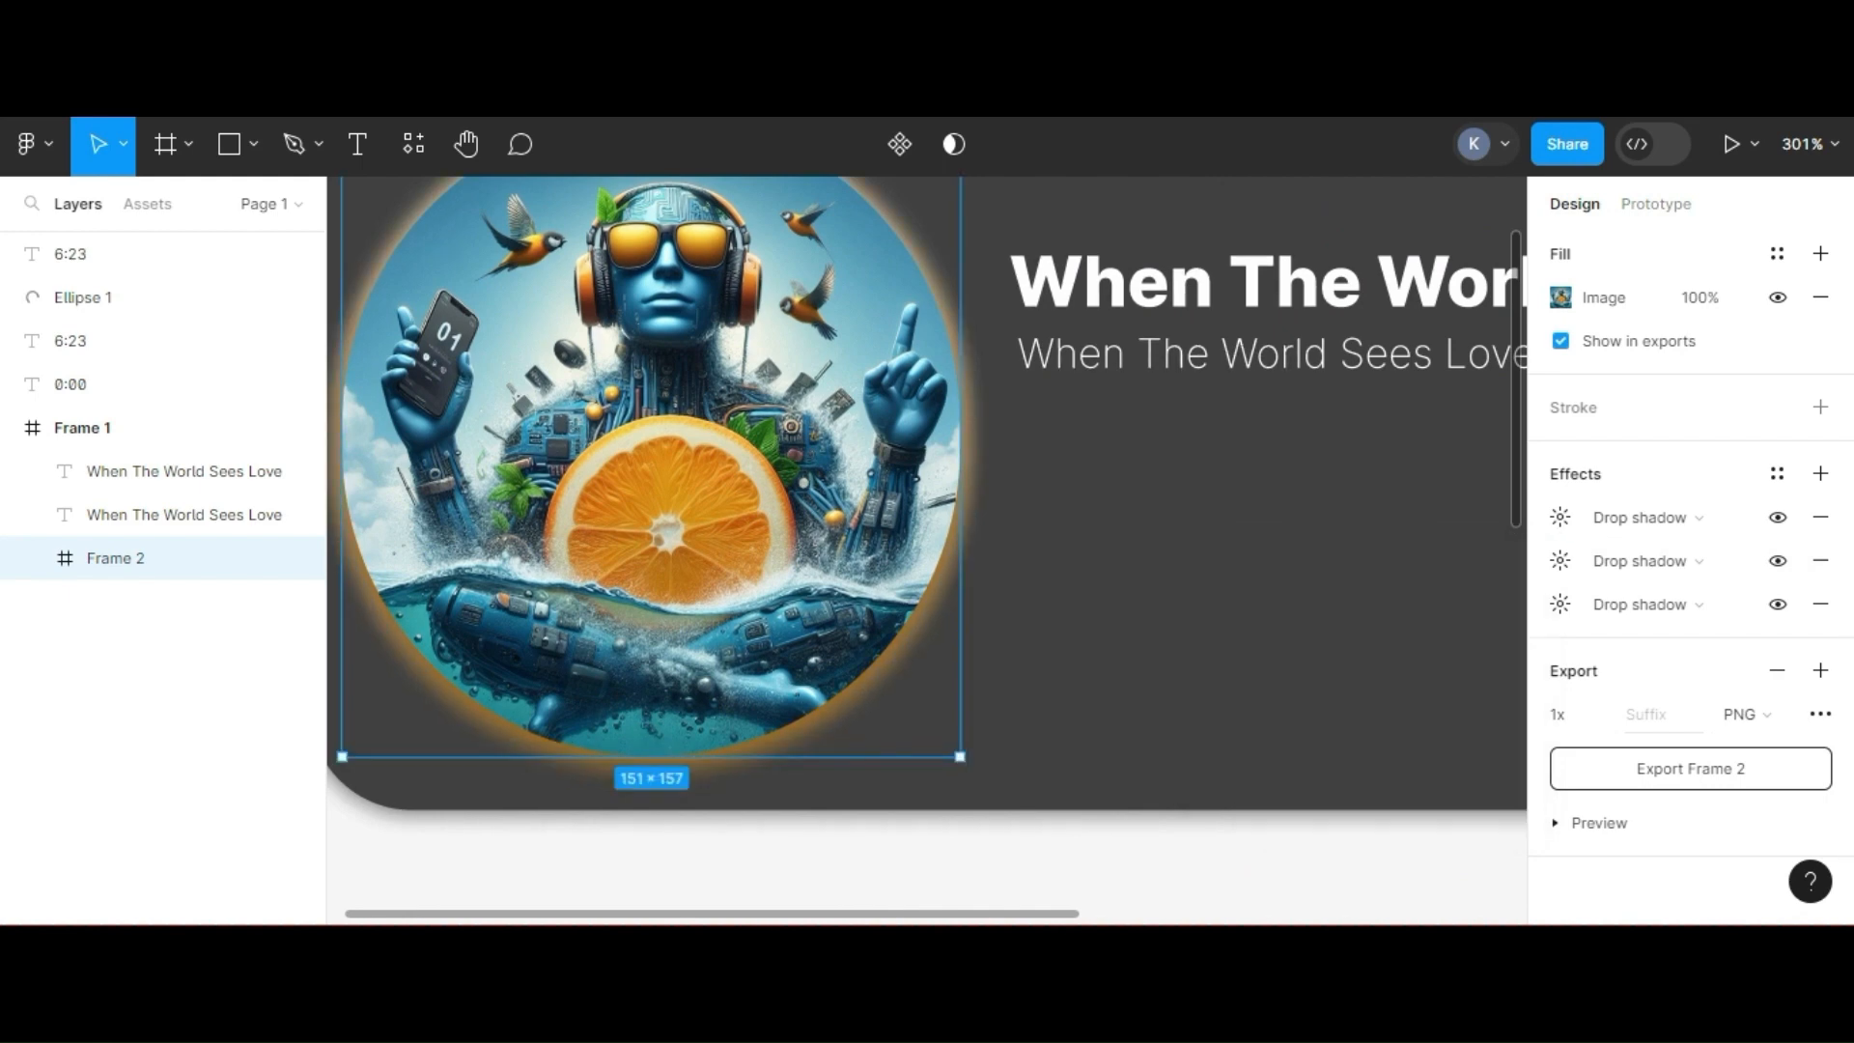
scroll(1239, 753, down, 2)
scroll(1240, 753, right, 1)
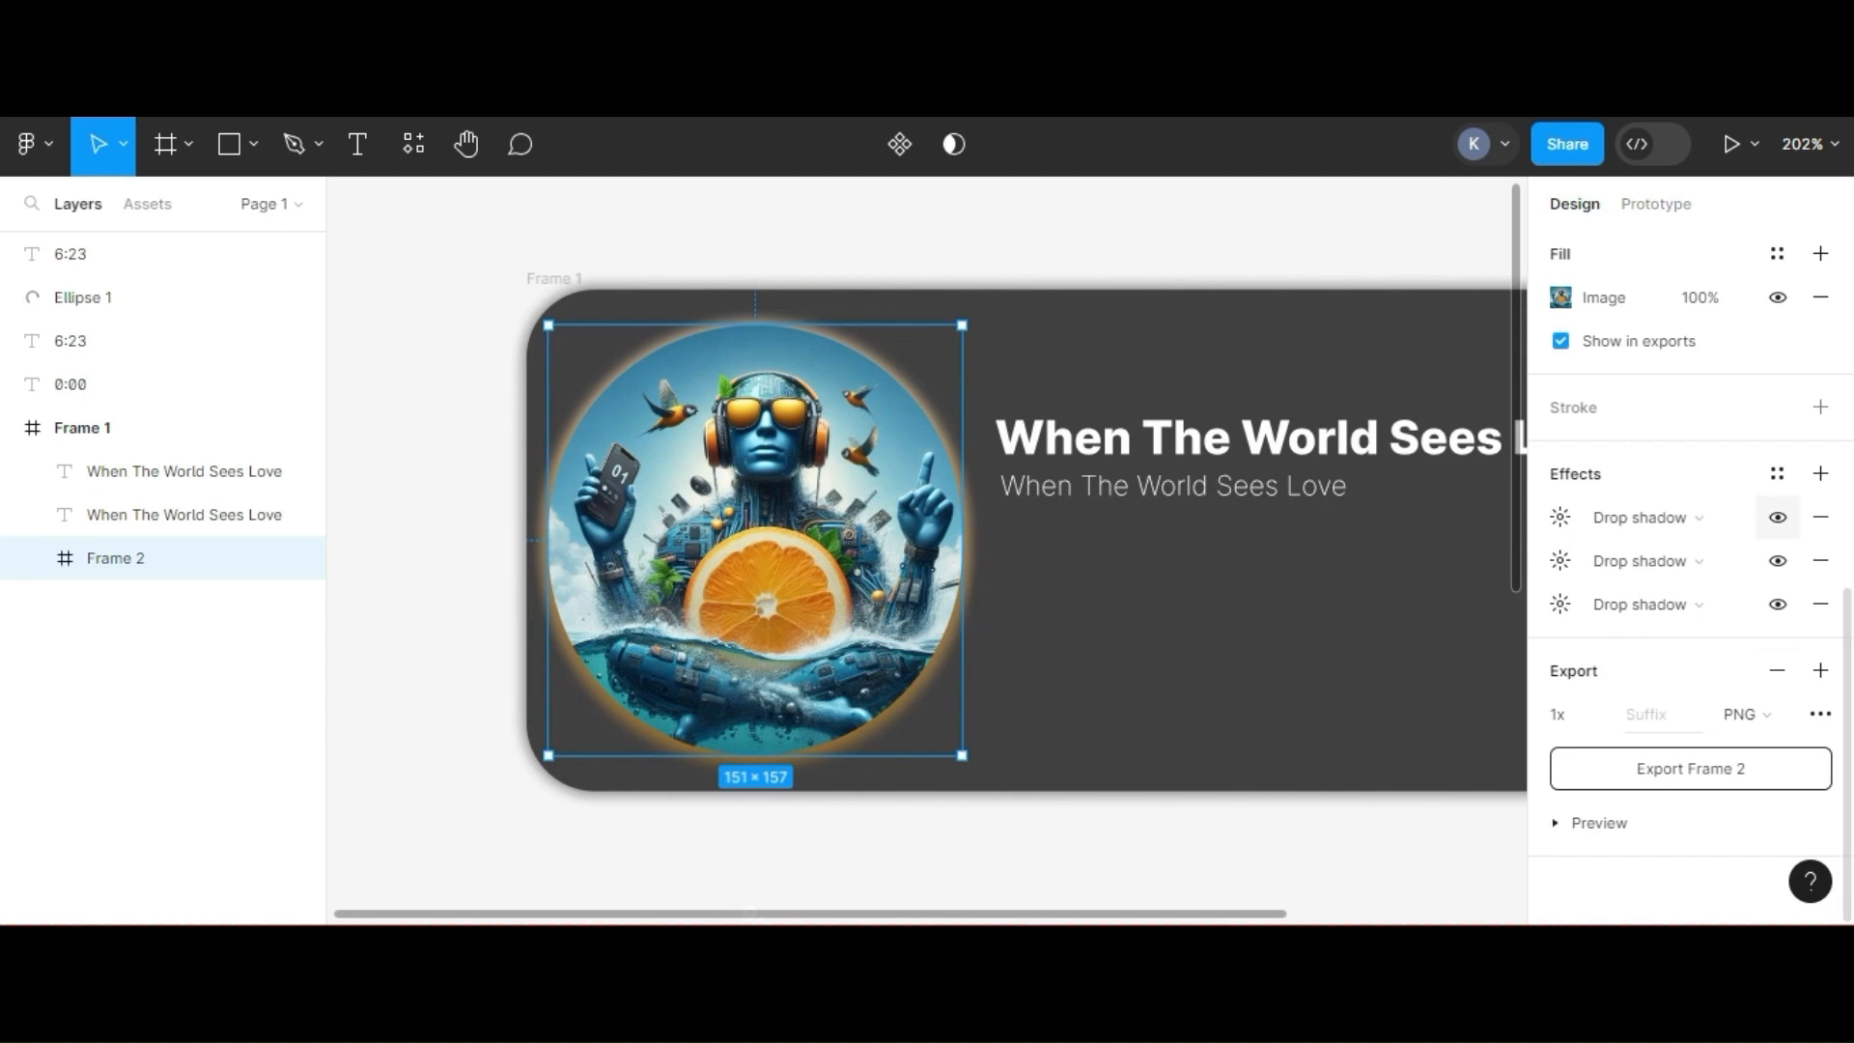
Add a fourth drop shadow to Frame 2 and set the lowest shadow's X offset to 3.
click(1820, 473)
click(1560, 648)
key(Return)
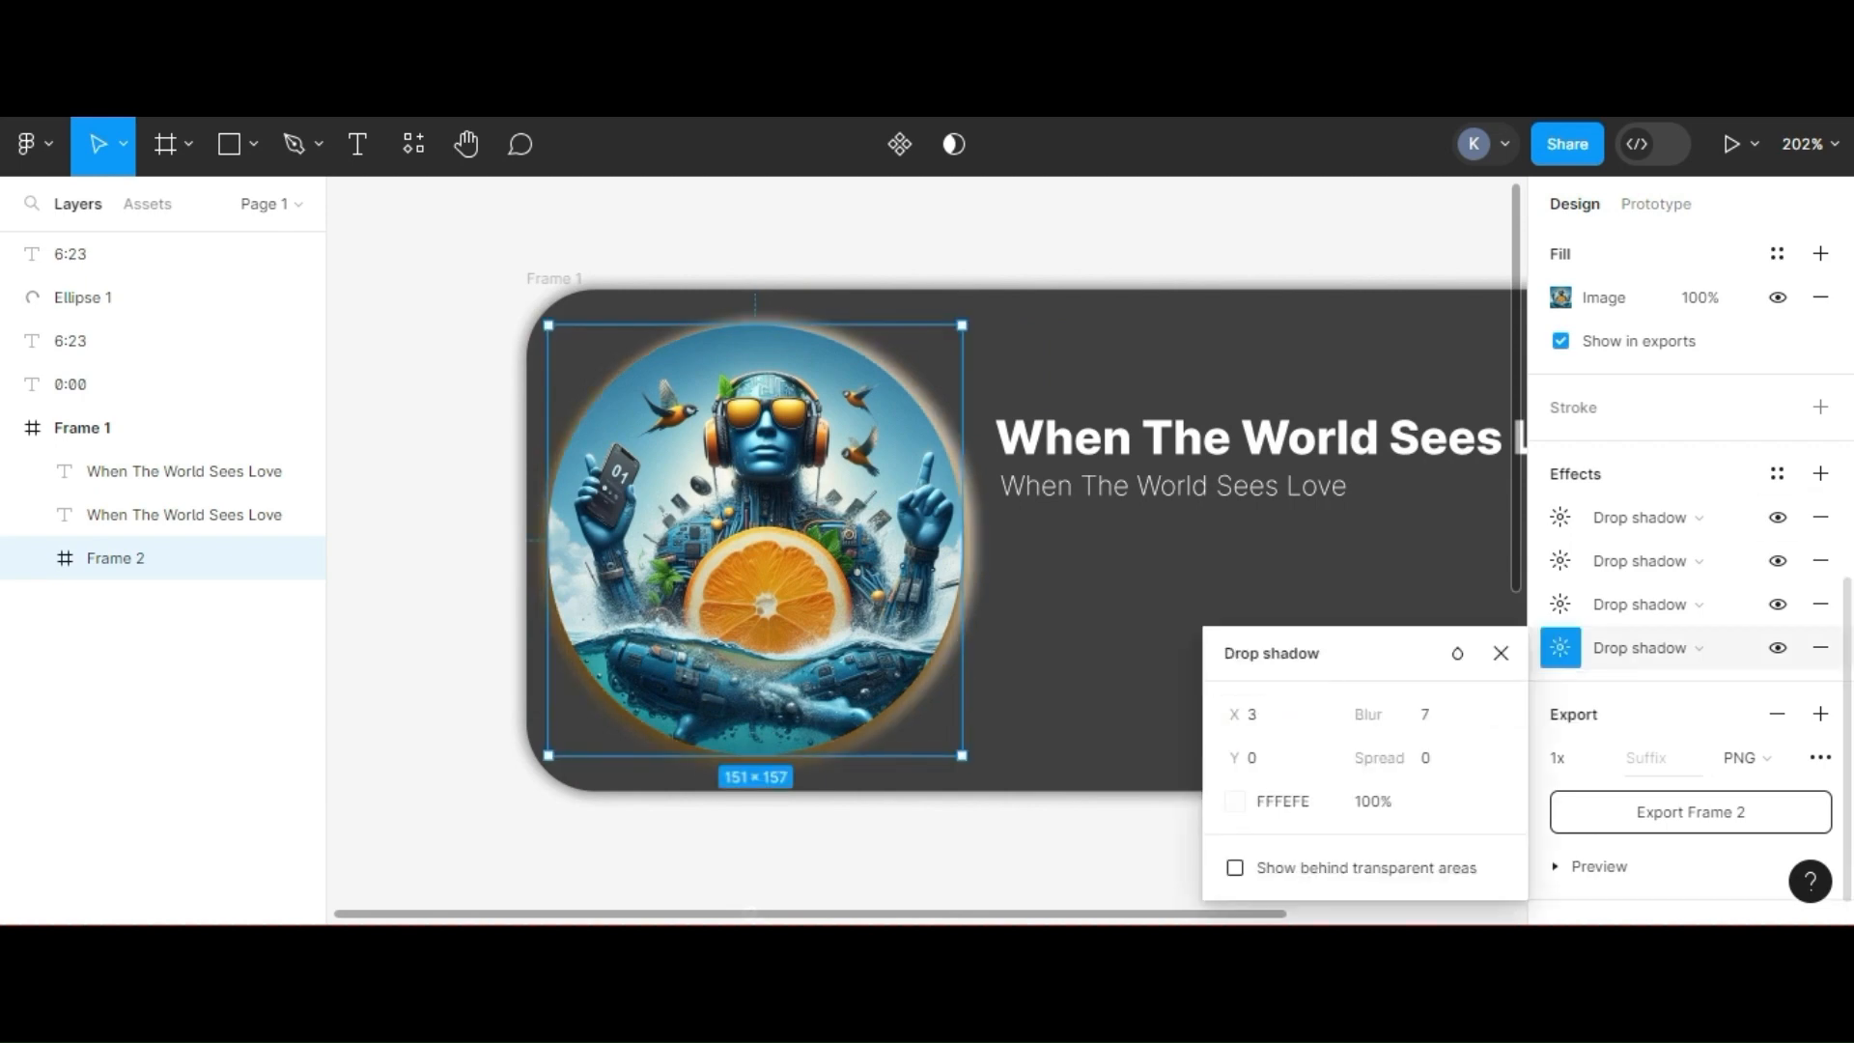
Recolor the lowest drop shadow to dark teal 1E4153 by sampling the water in the image with the eyedropper.
click(1234, 801)
click(915, 608)
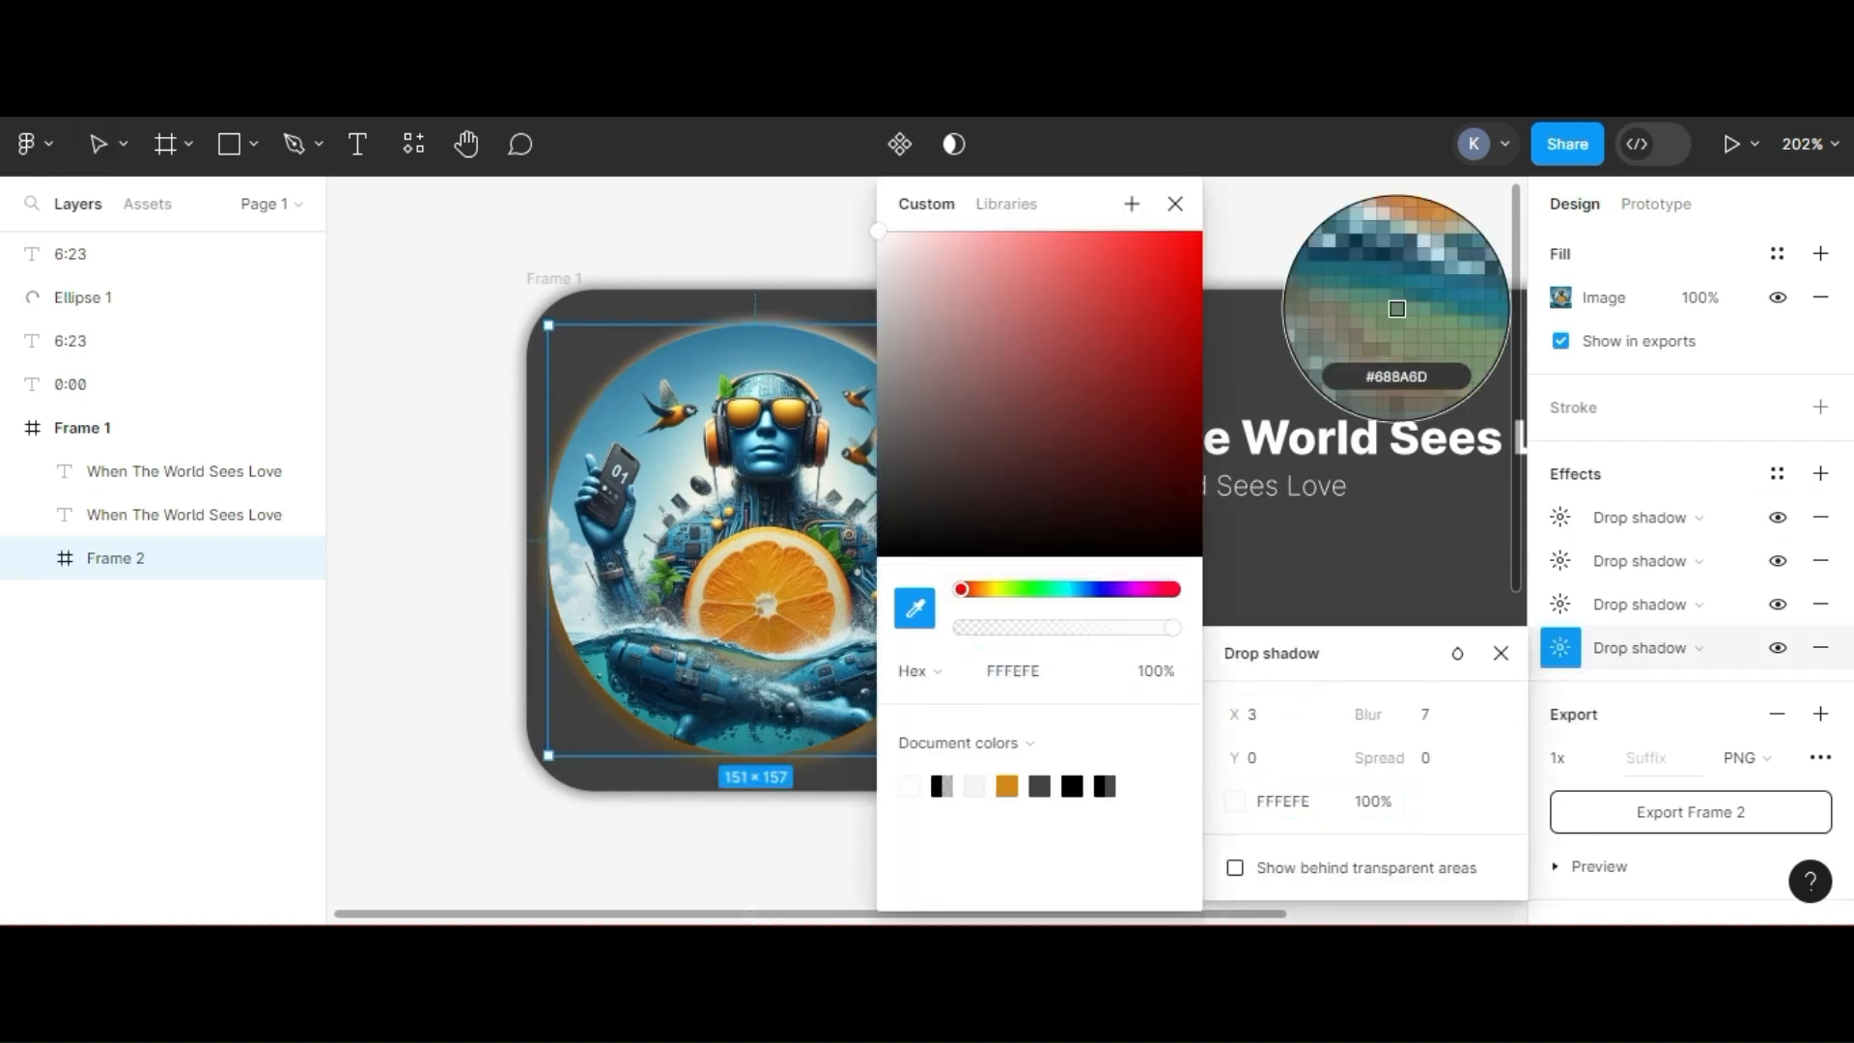
click(676, 676)
click(1174, 204)
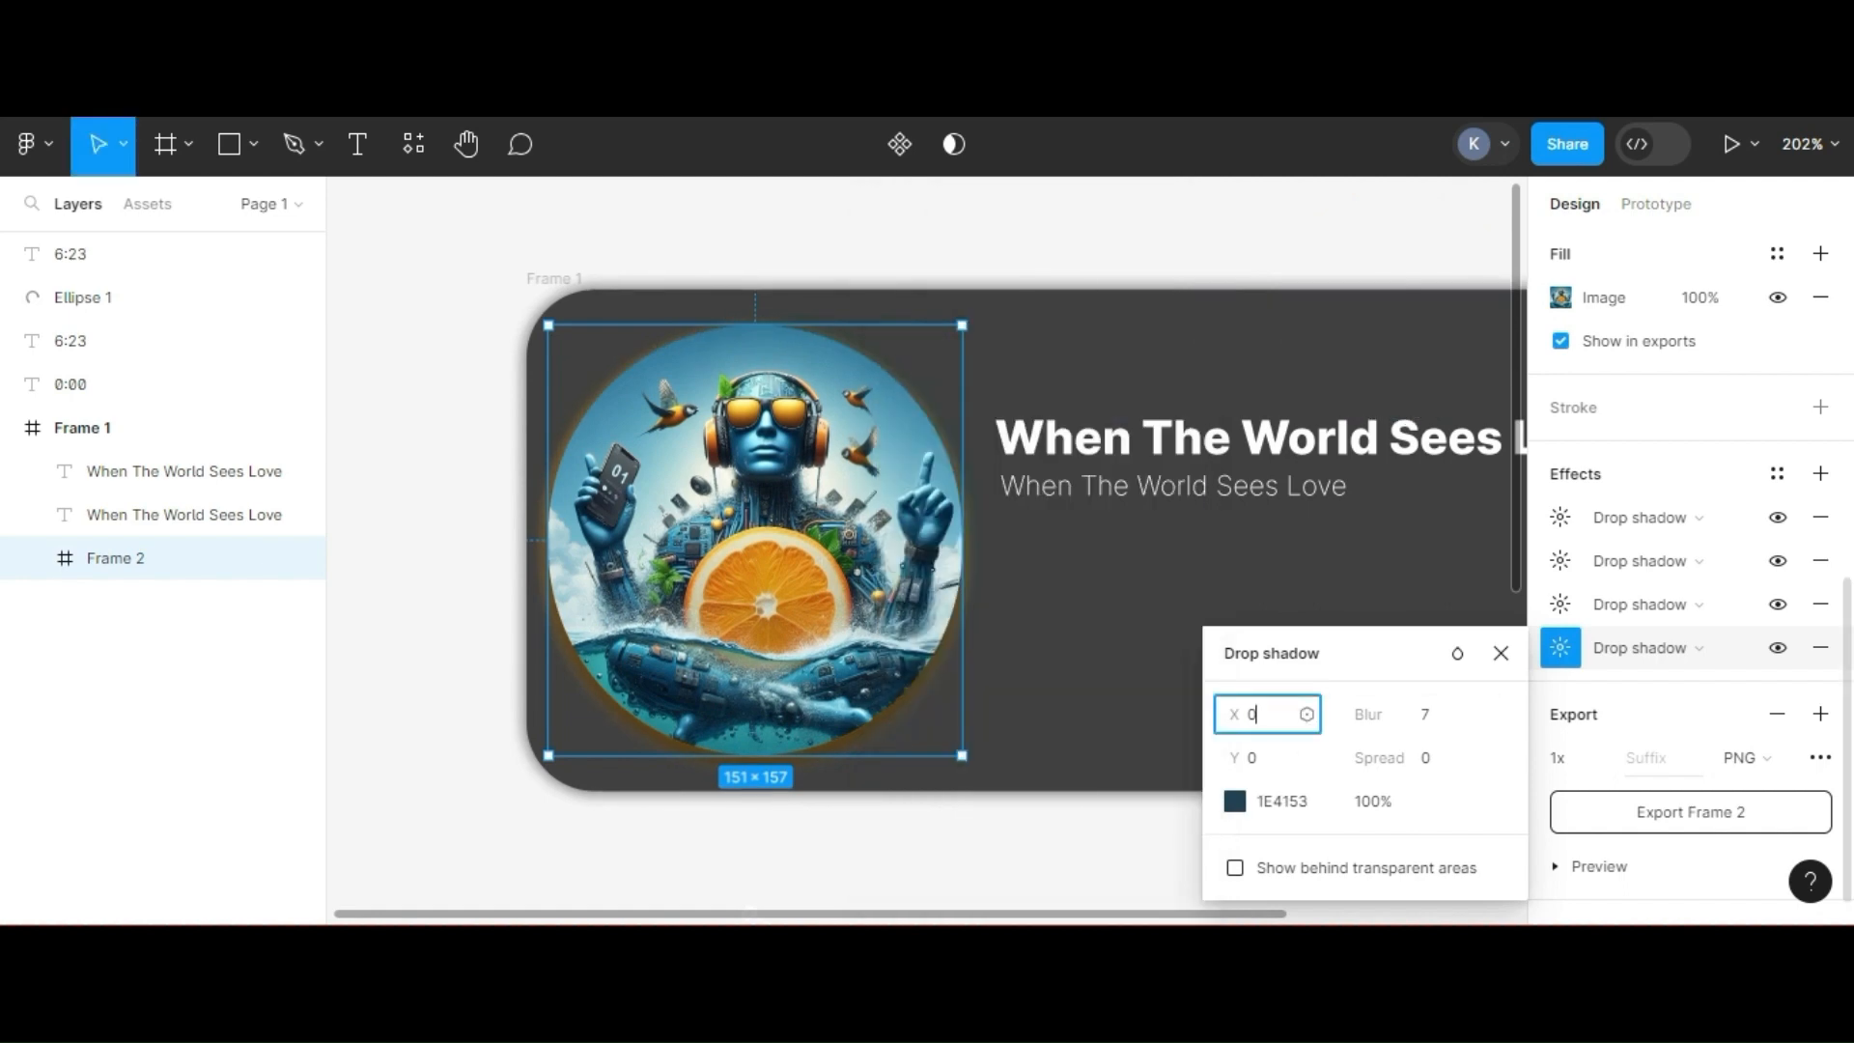
Set the dark teal shadow's X offset to 0, trying a Y offset of -3 before returning it to 0.
text(-3)
key(Return)
click(1263, 757)
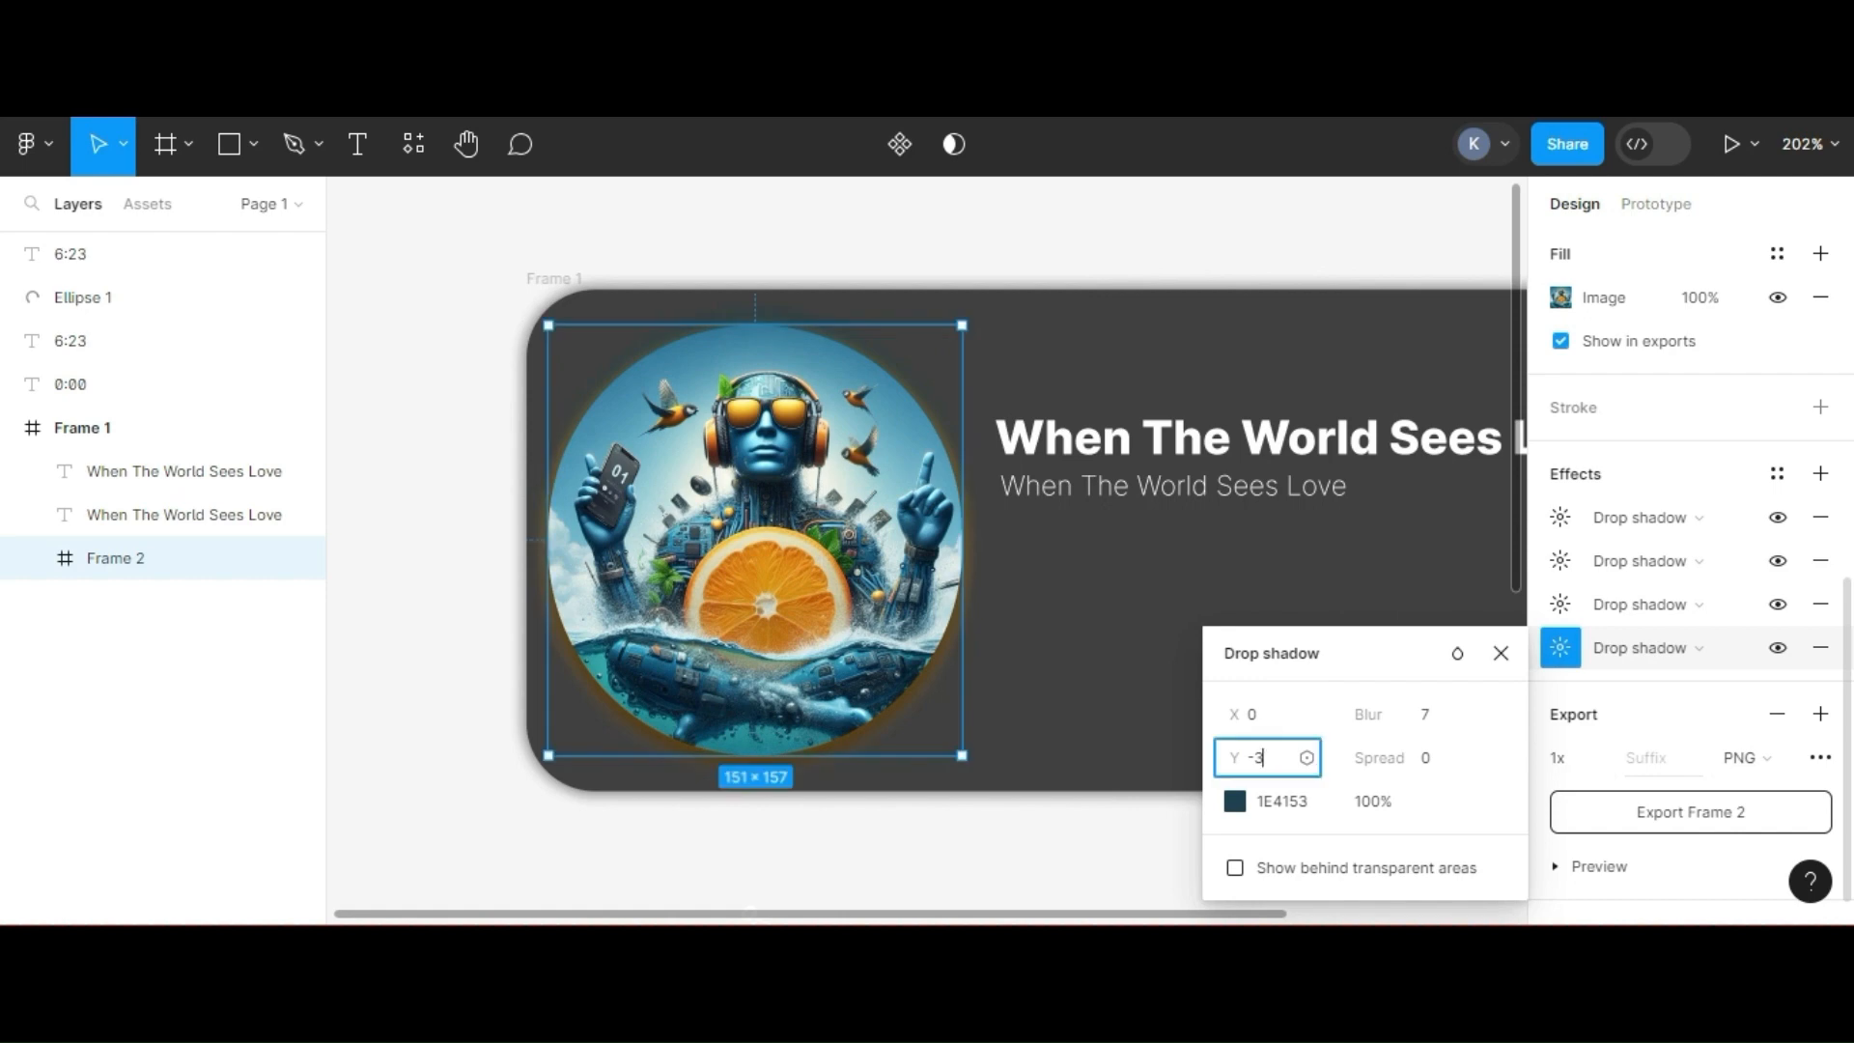
text(0)
key(Return)
Remove the lowest, dark teal drop shadow from Frame 2.
click(1499, 652)
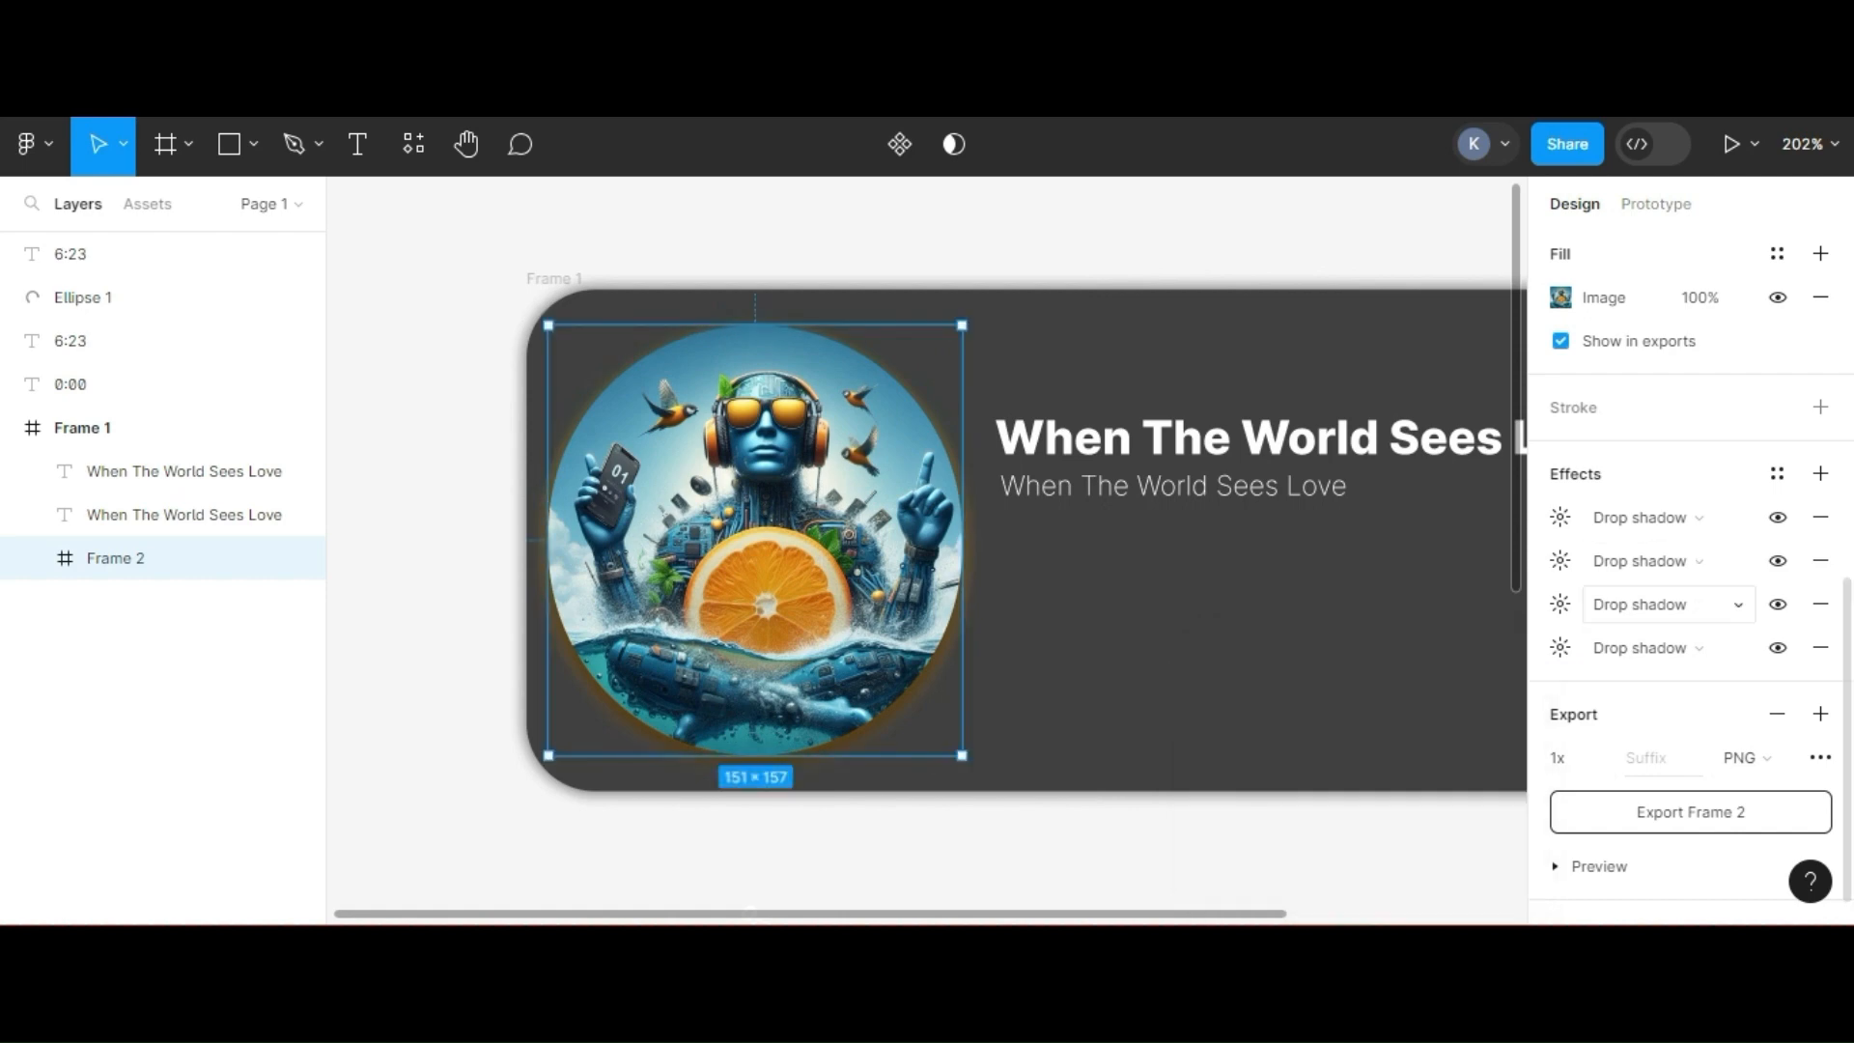
click(1559, 647)
click(1820, 650)
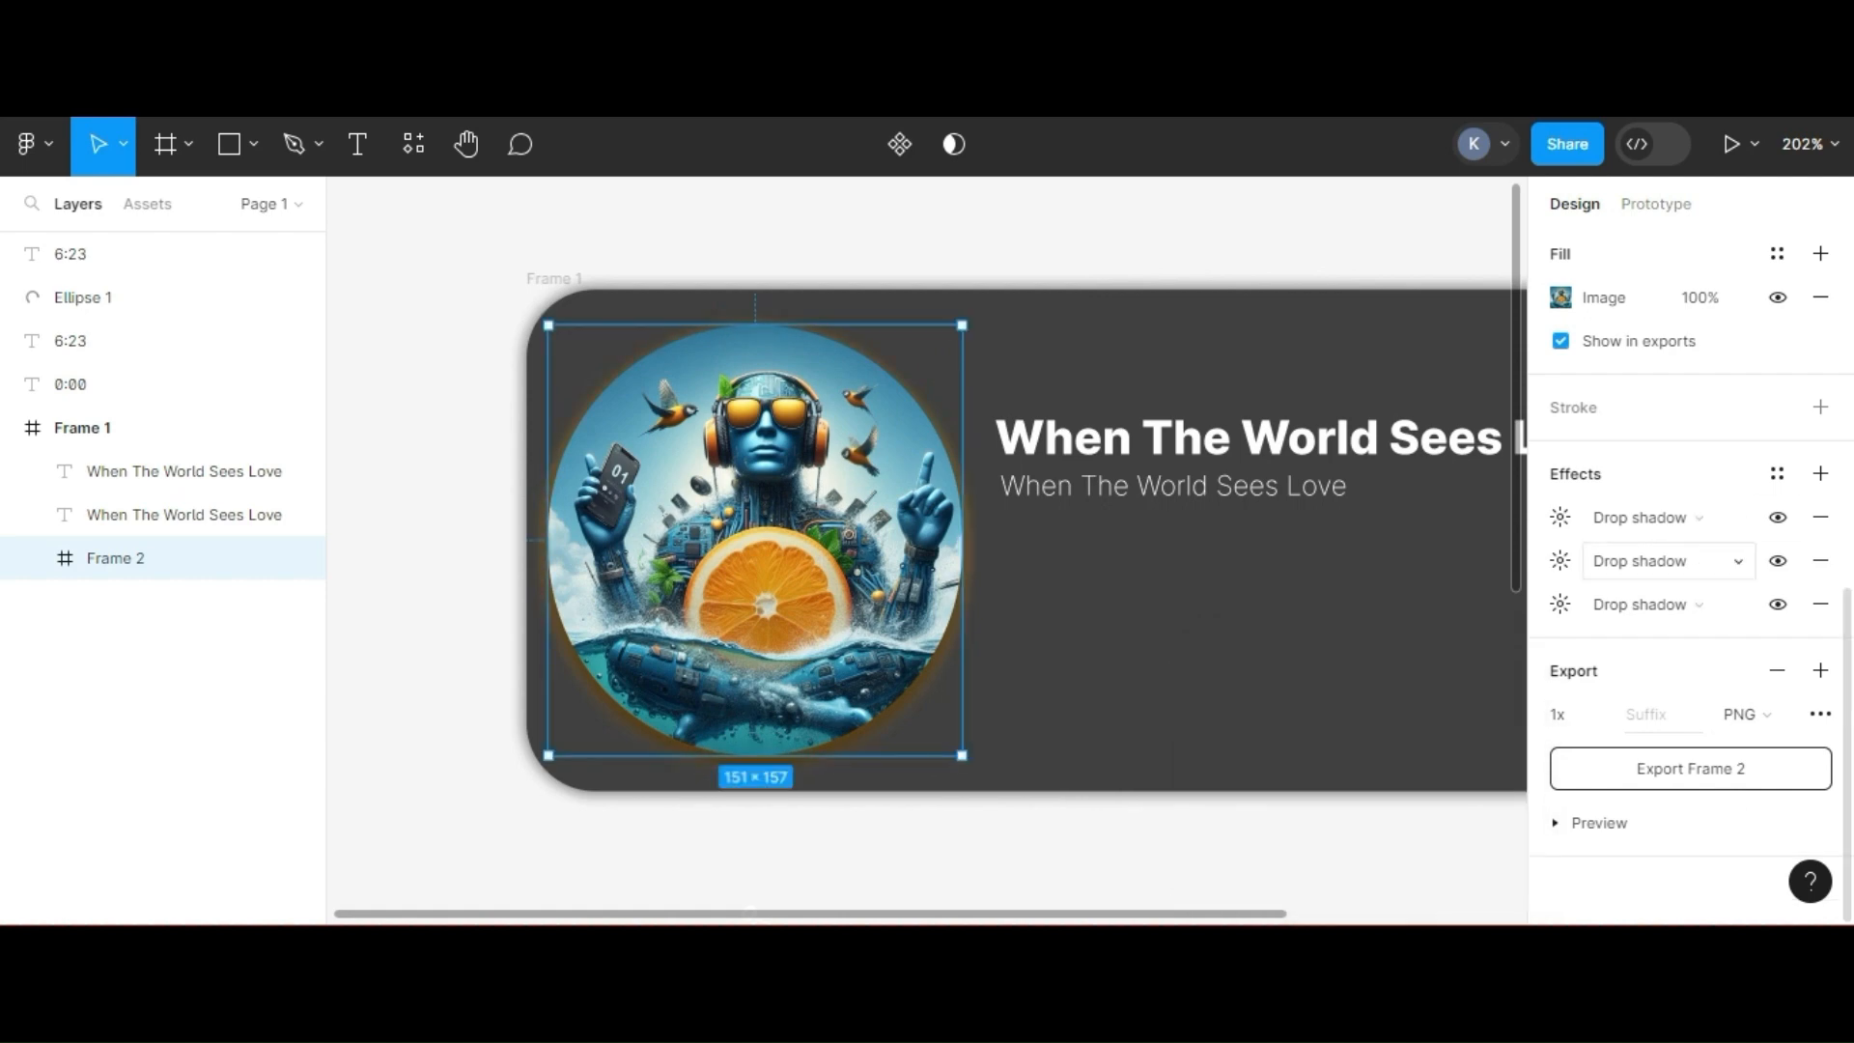
Recolor Frame 2's middle drop shadow from black to near-white FFFAFA at 26% opacity.
click(1559, 560)
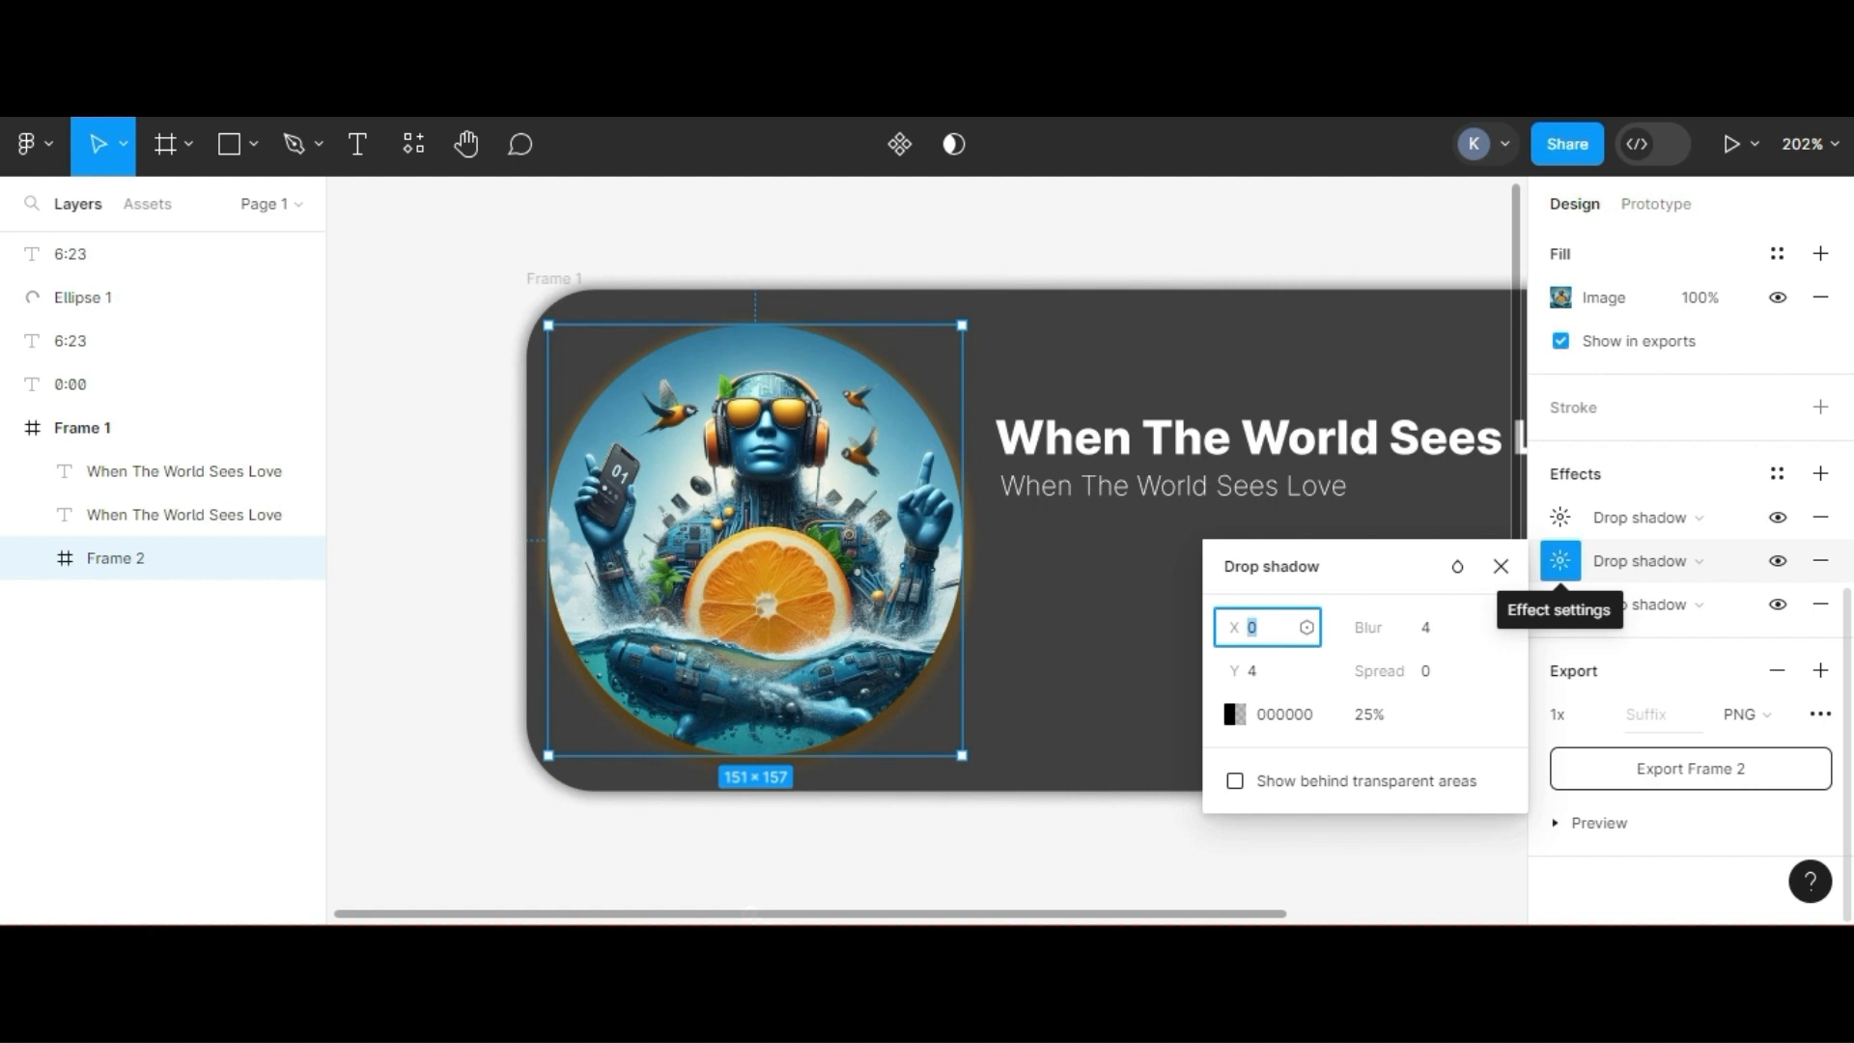
click(1234, 714)
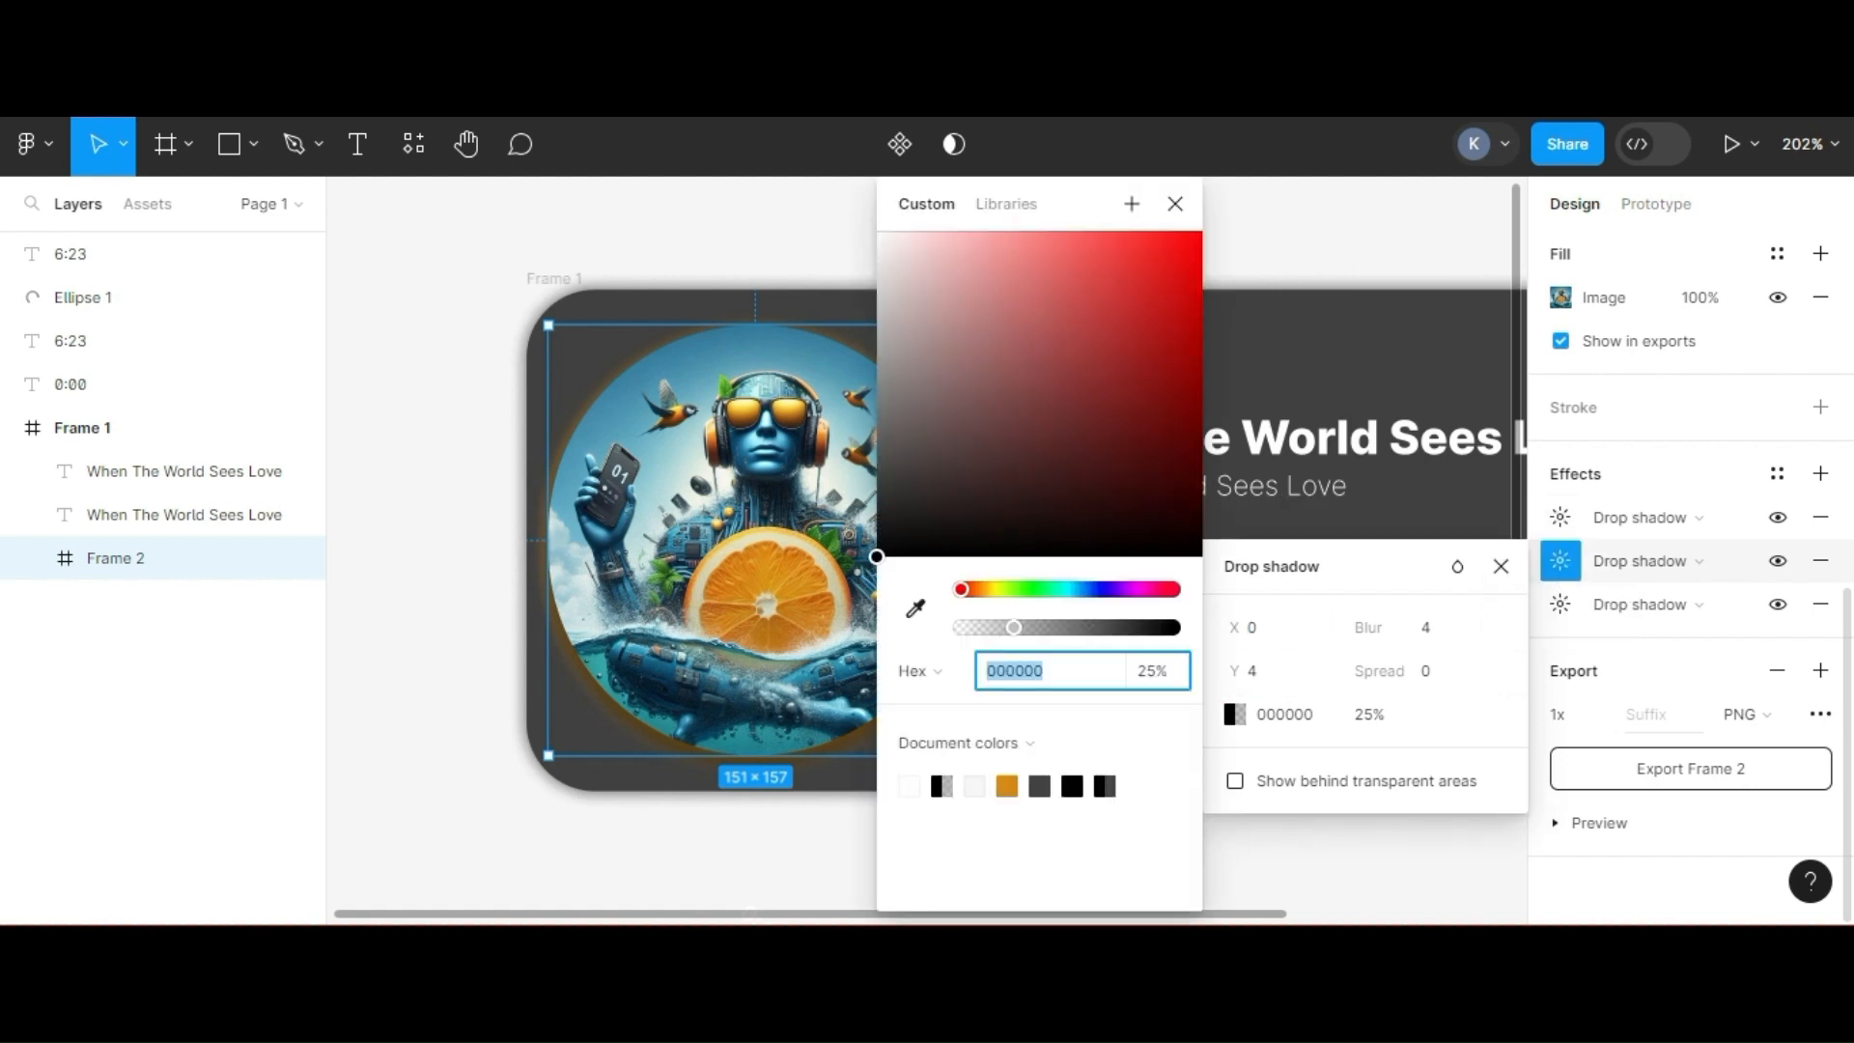
click(883, 231)
mouse_move(1014, 627)
mouse_down()
mouse_move(1057, 626)
mouse_move(1007, 627)
mouse_up()
click(1175, 203)
Set the near-white drop shadow's Y offset to 5 and its blur to 7.
click(1251, 670)
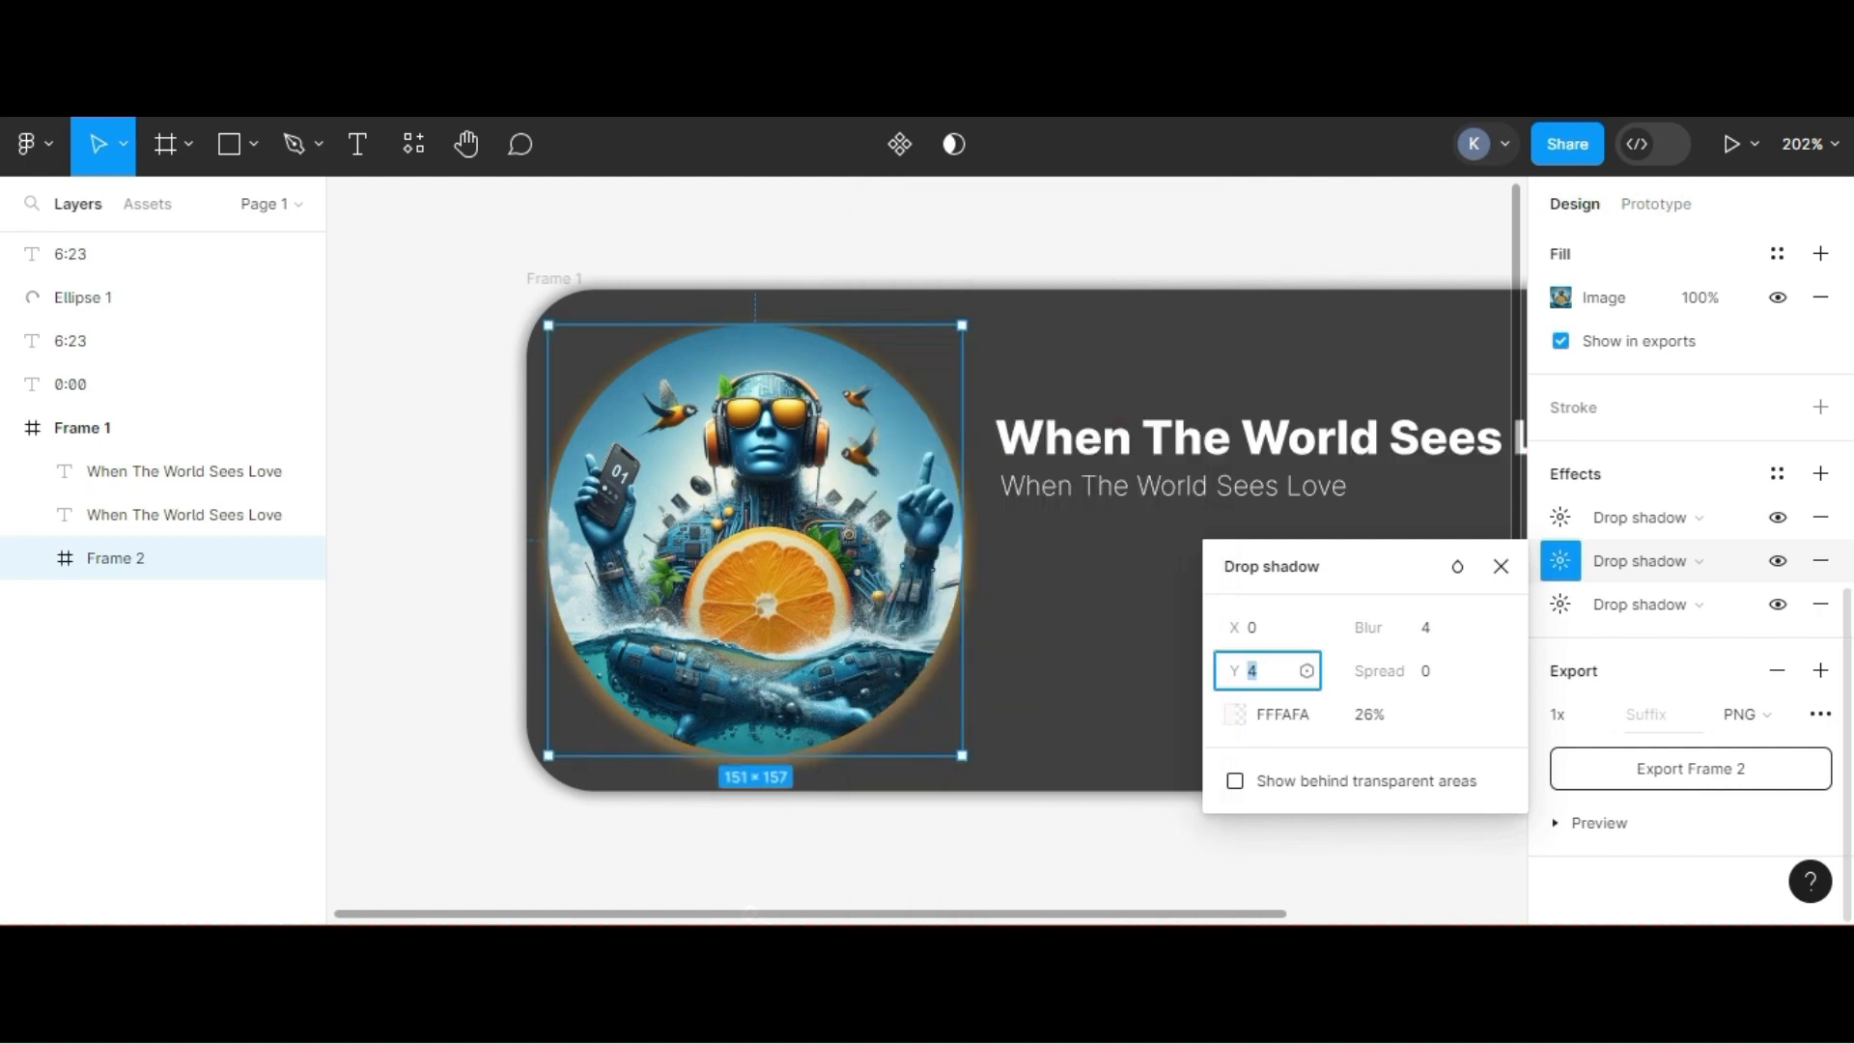
text(07)
key(Return)
click(1251, 670)
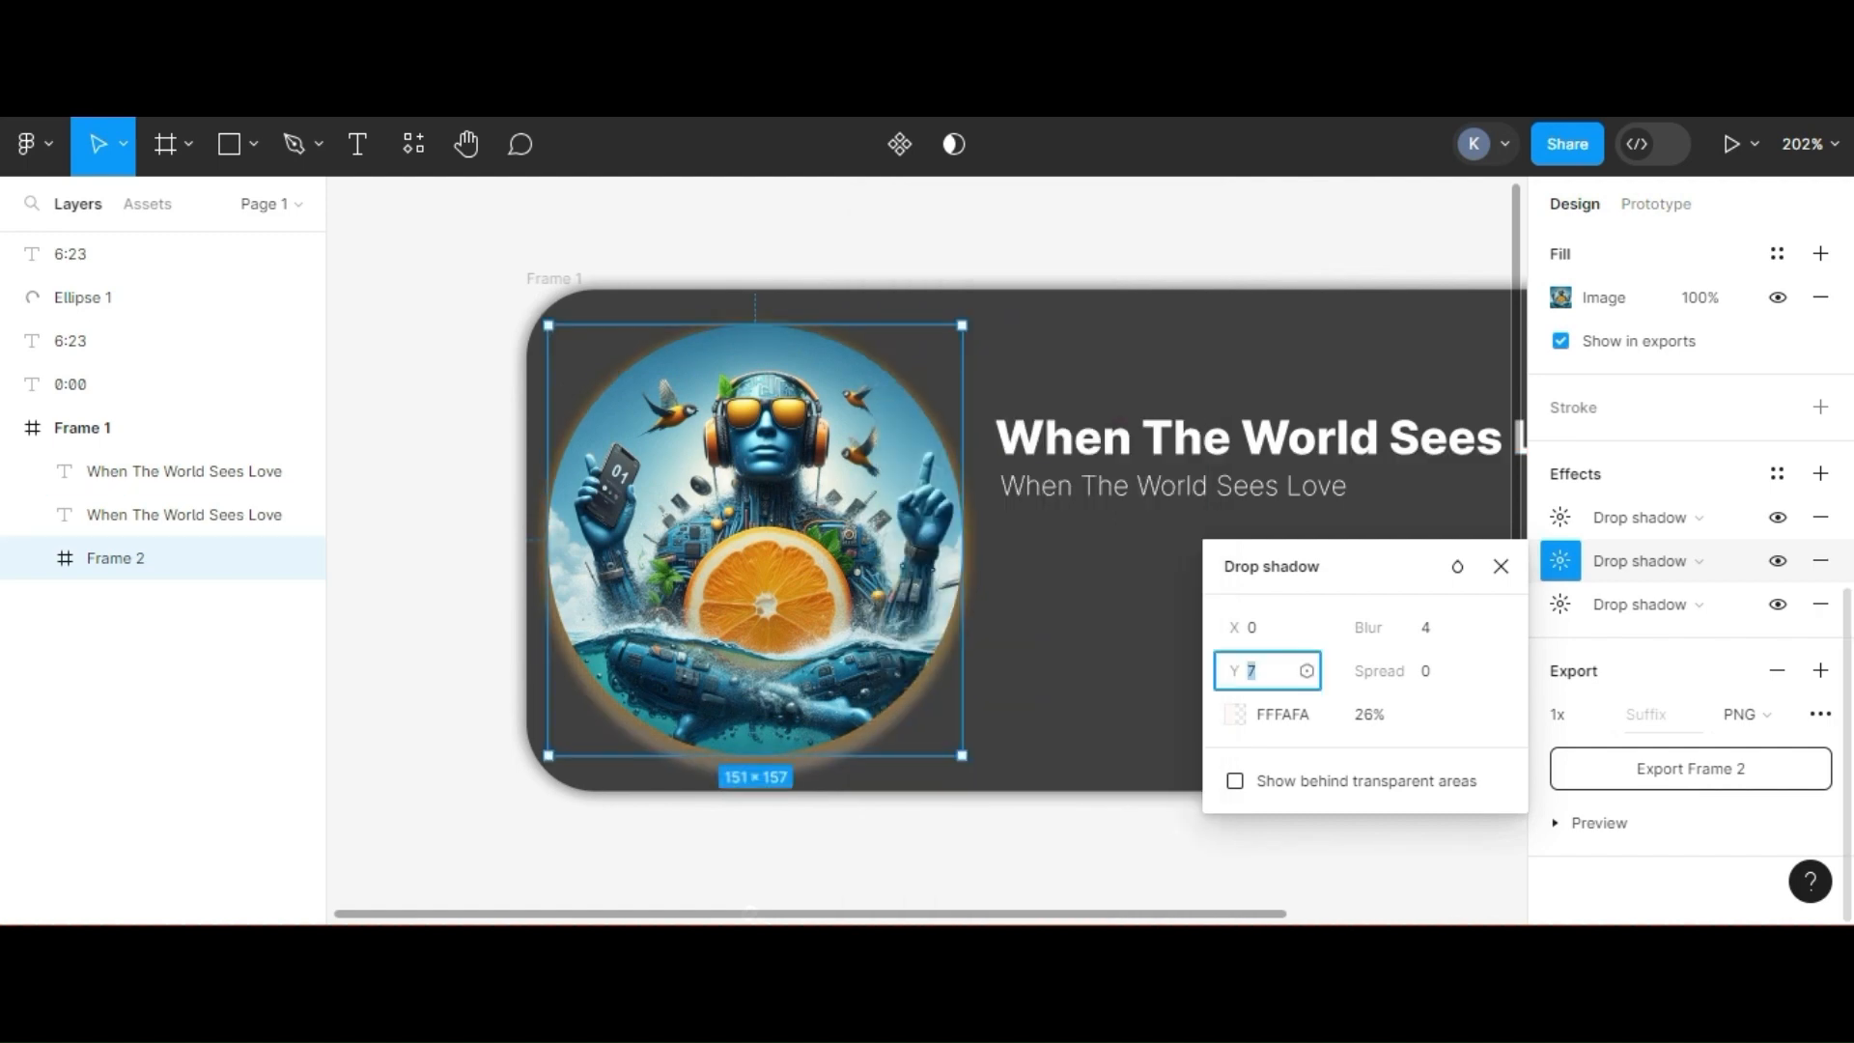
text(5)
key(Return)
click(1431, 627)
key(BackSpace)
text(7)
key(Return)
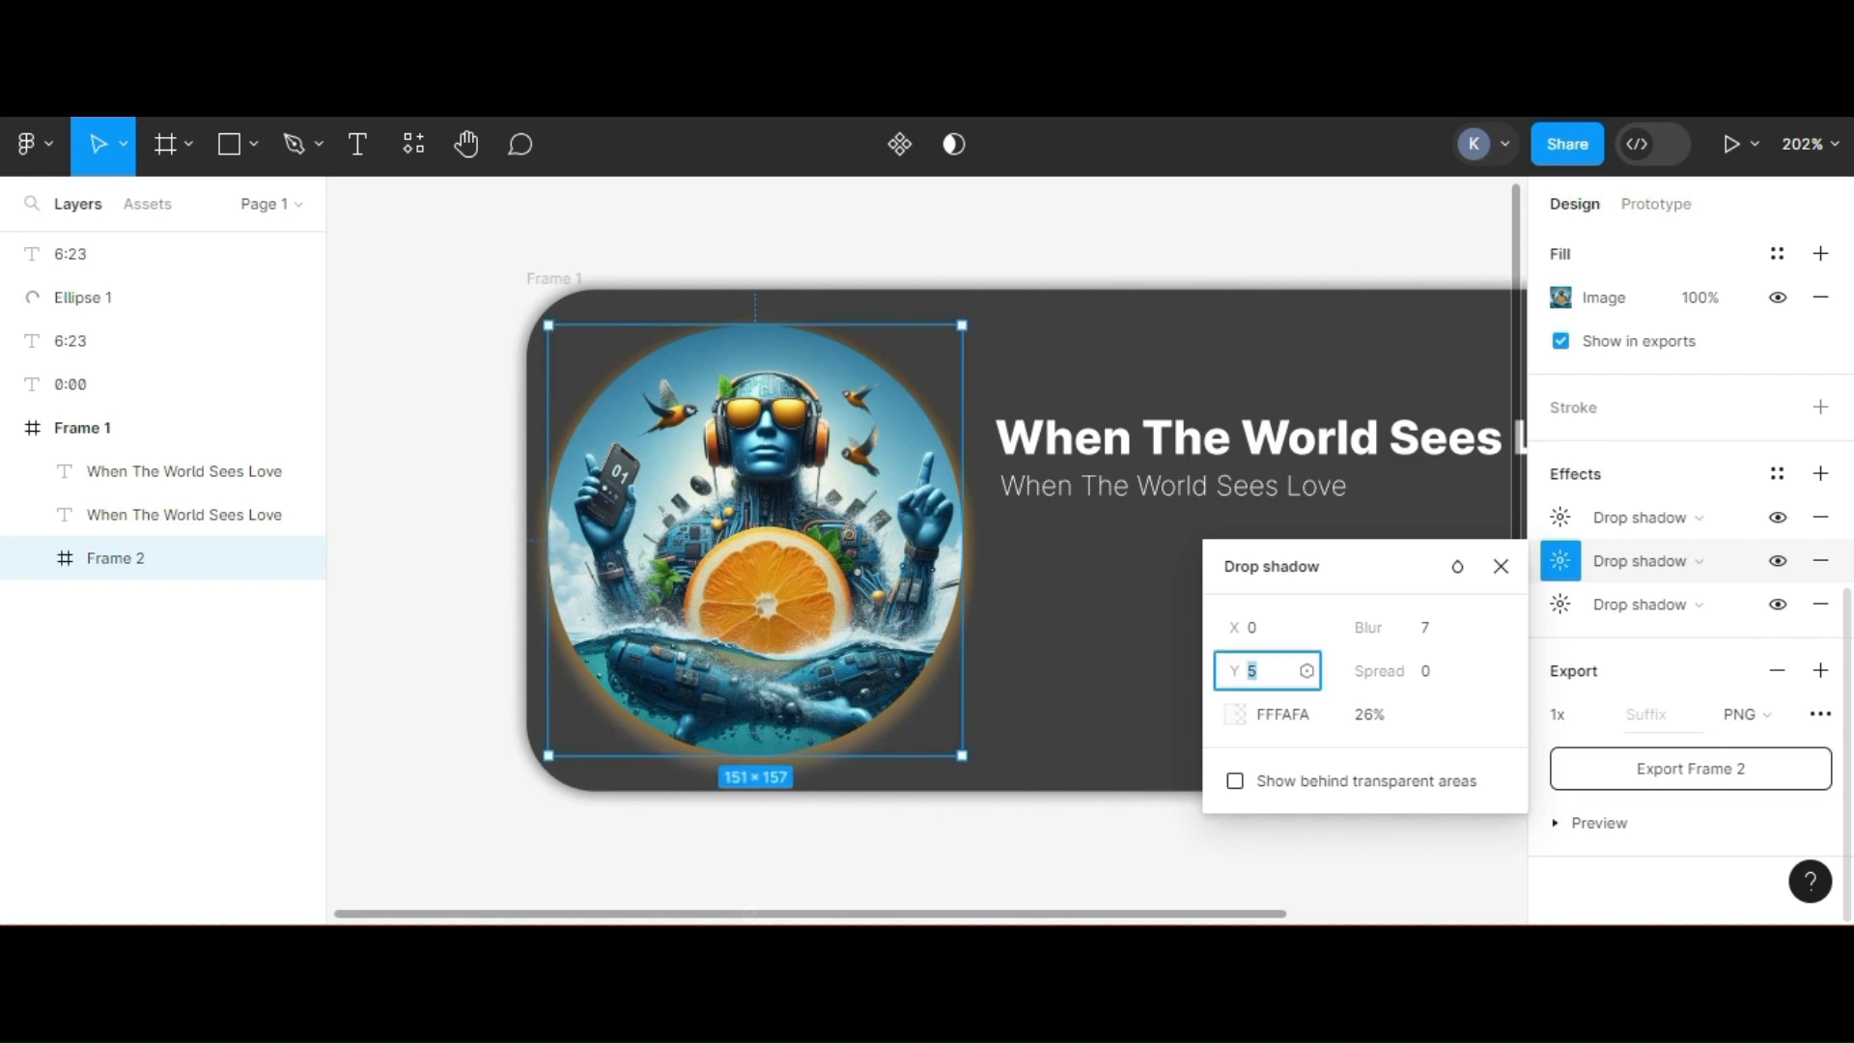
key(Return)
click(1499, 565)
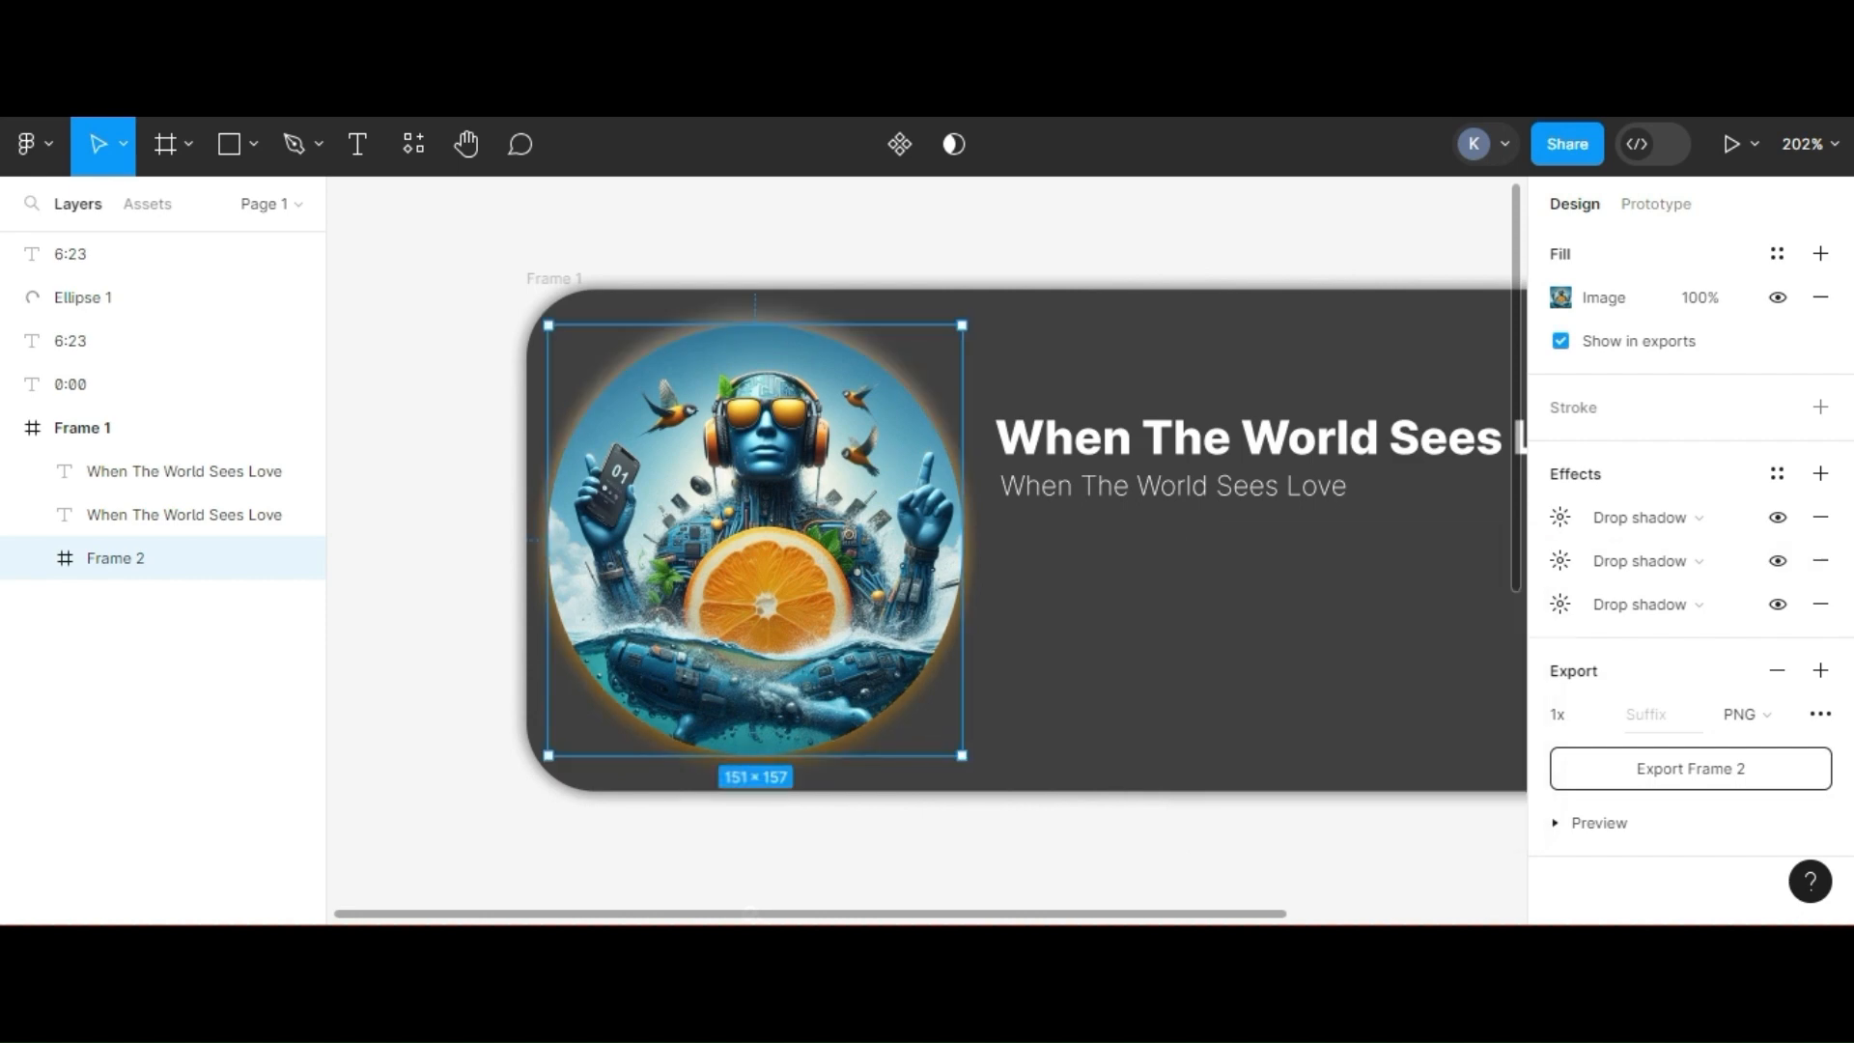
scroll(927, 540, right, 2)
scroll(927, 541, down, 2)
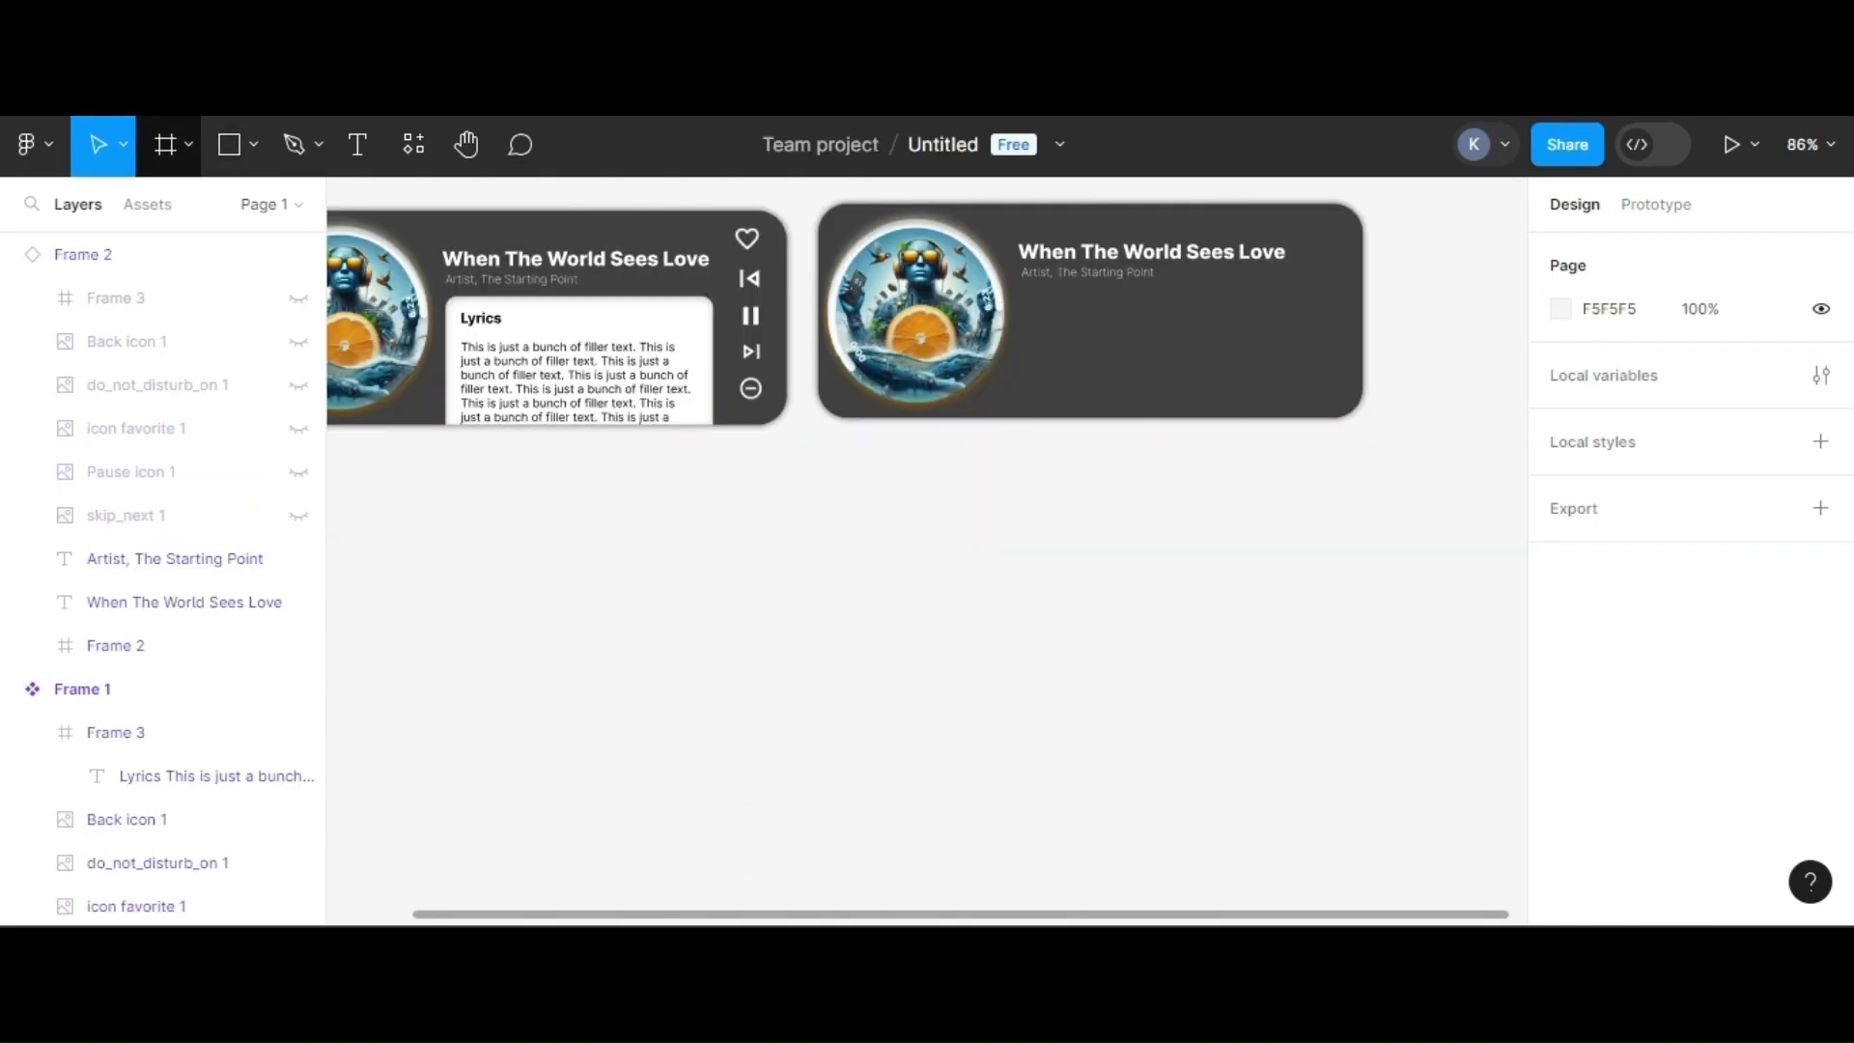
Draw a frame of about 230 × 101 below the artist subtitle, ending at the card's lower edge.
key(f)
scroll(1030, 310, up, 4)
scroll(975, 300, right, 2)
scroll(922, 293, down, 2)
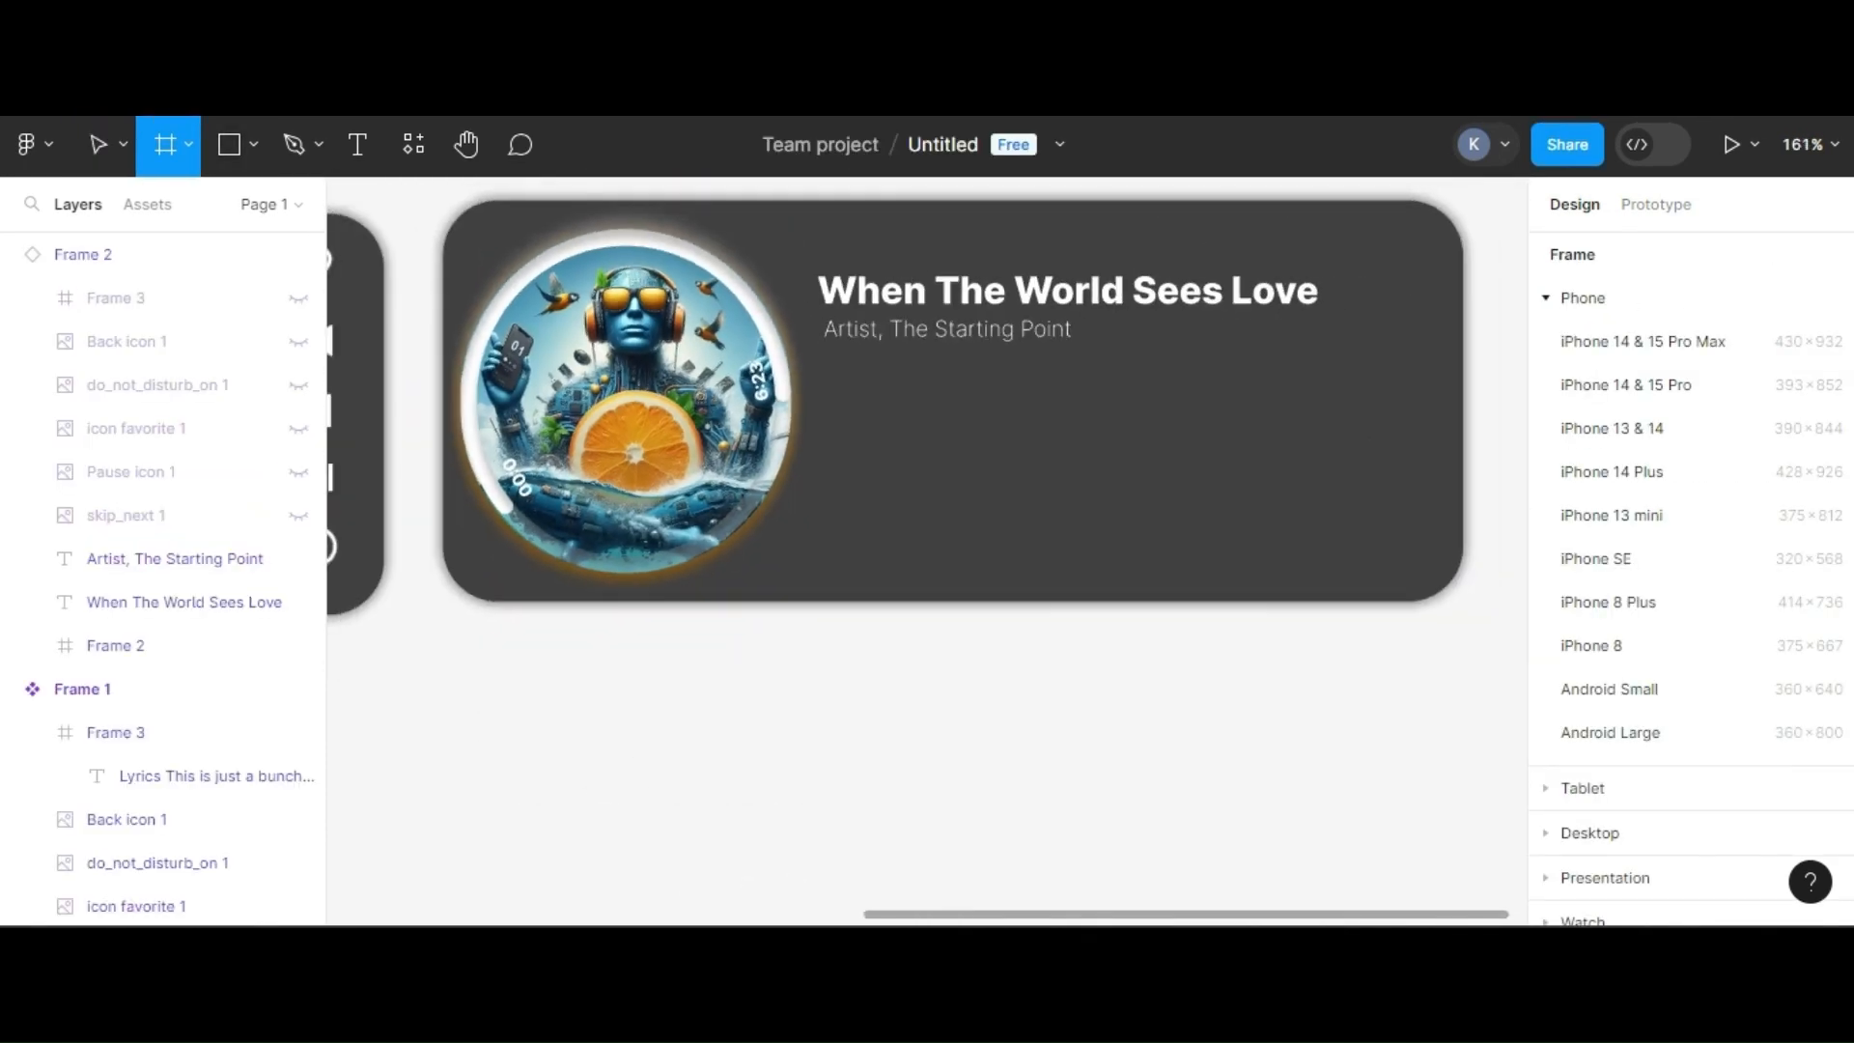
mouse_move(827, 376)
mouse_down()
mouse_move(1333, 518)
mouse_move(1332, 605)
mouse_up()
scroll(1333, 605, left, 3)
scroll(926, 550, left, 4)
scroll(927, 551, right, 7)
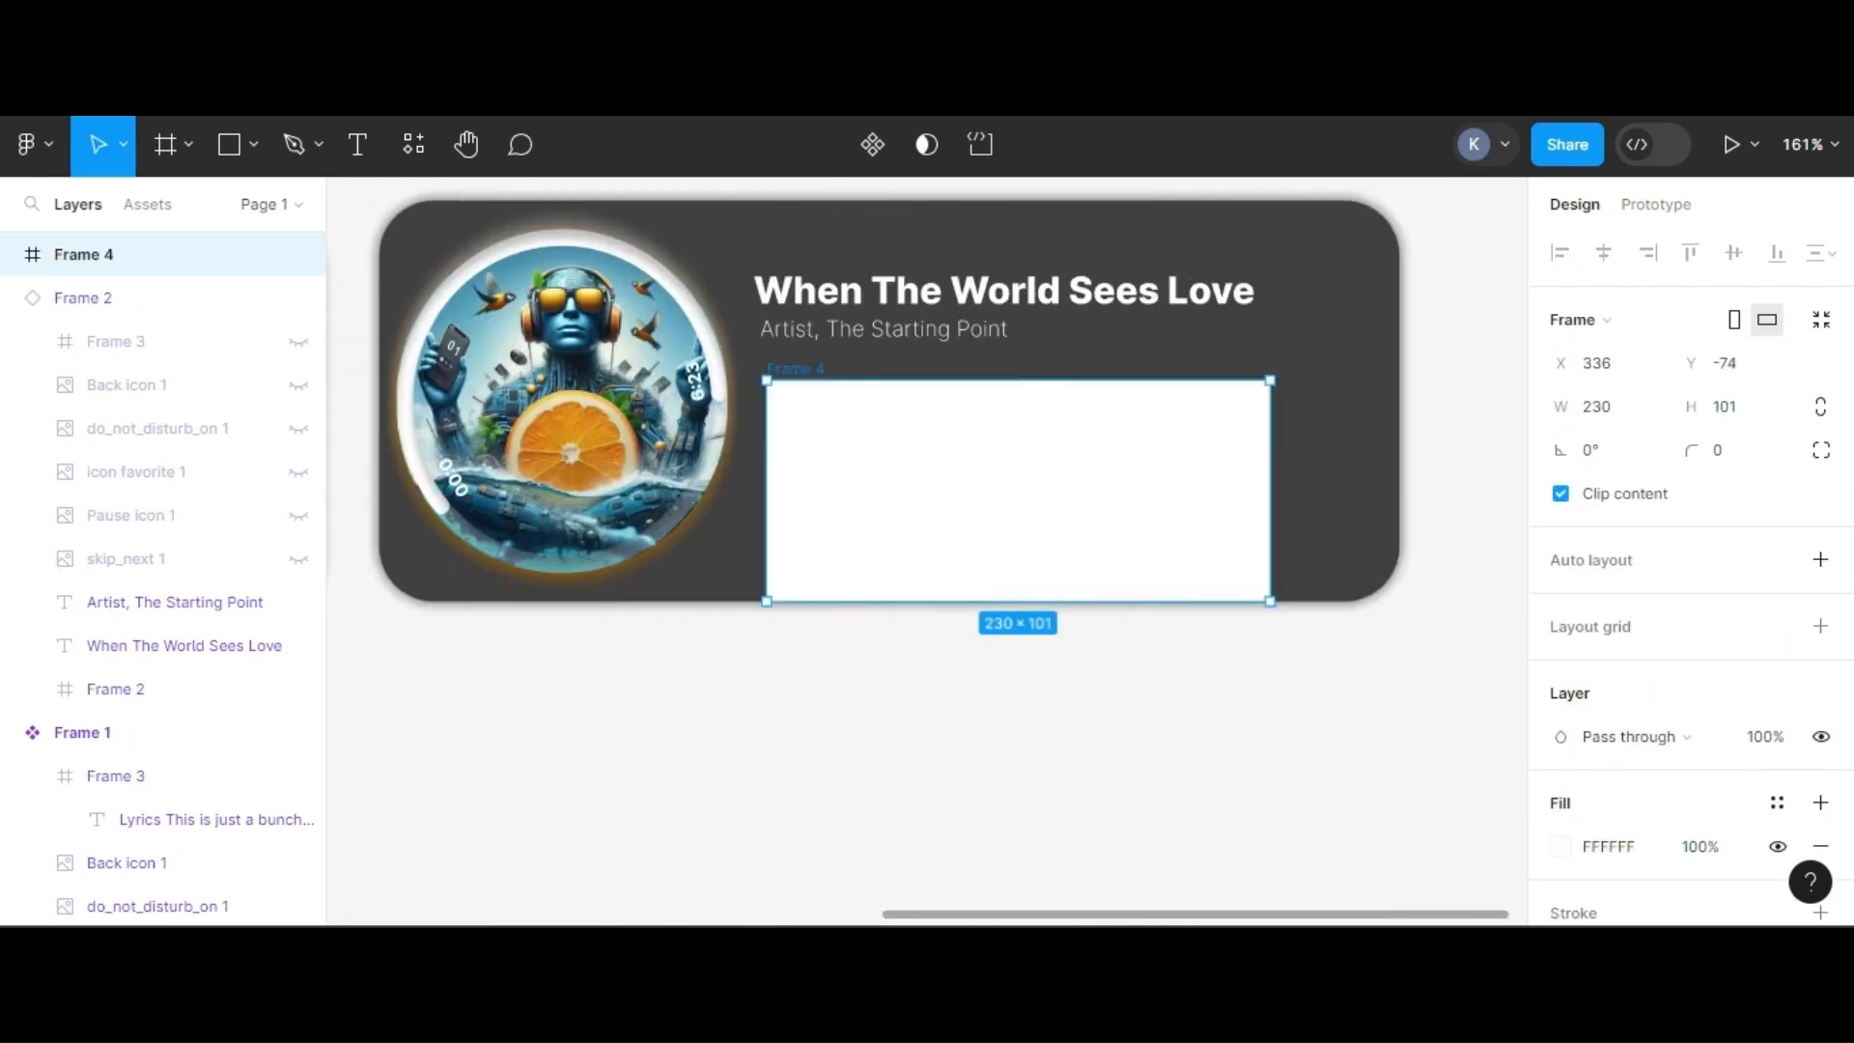
Round the new white frame's corners to 10, with both bottom corners set to 0.
scroll(927, 551, left, 1)
click(1724, 450)
click(1820, 450)
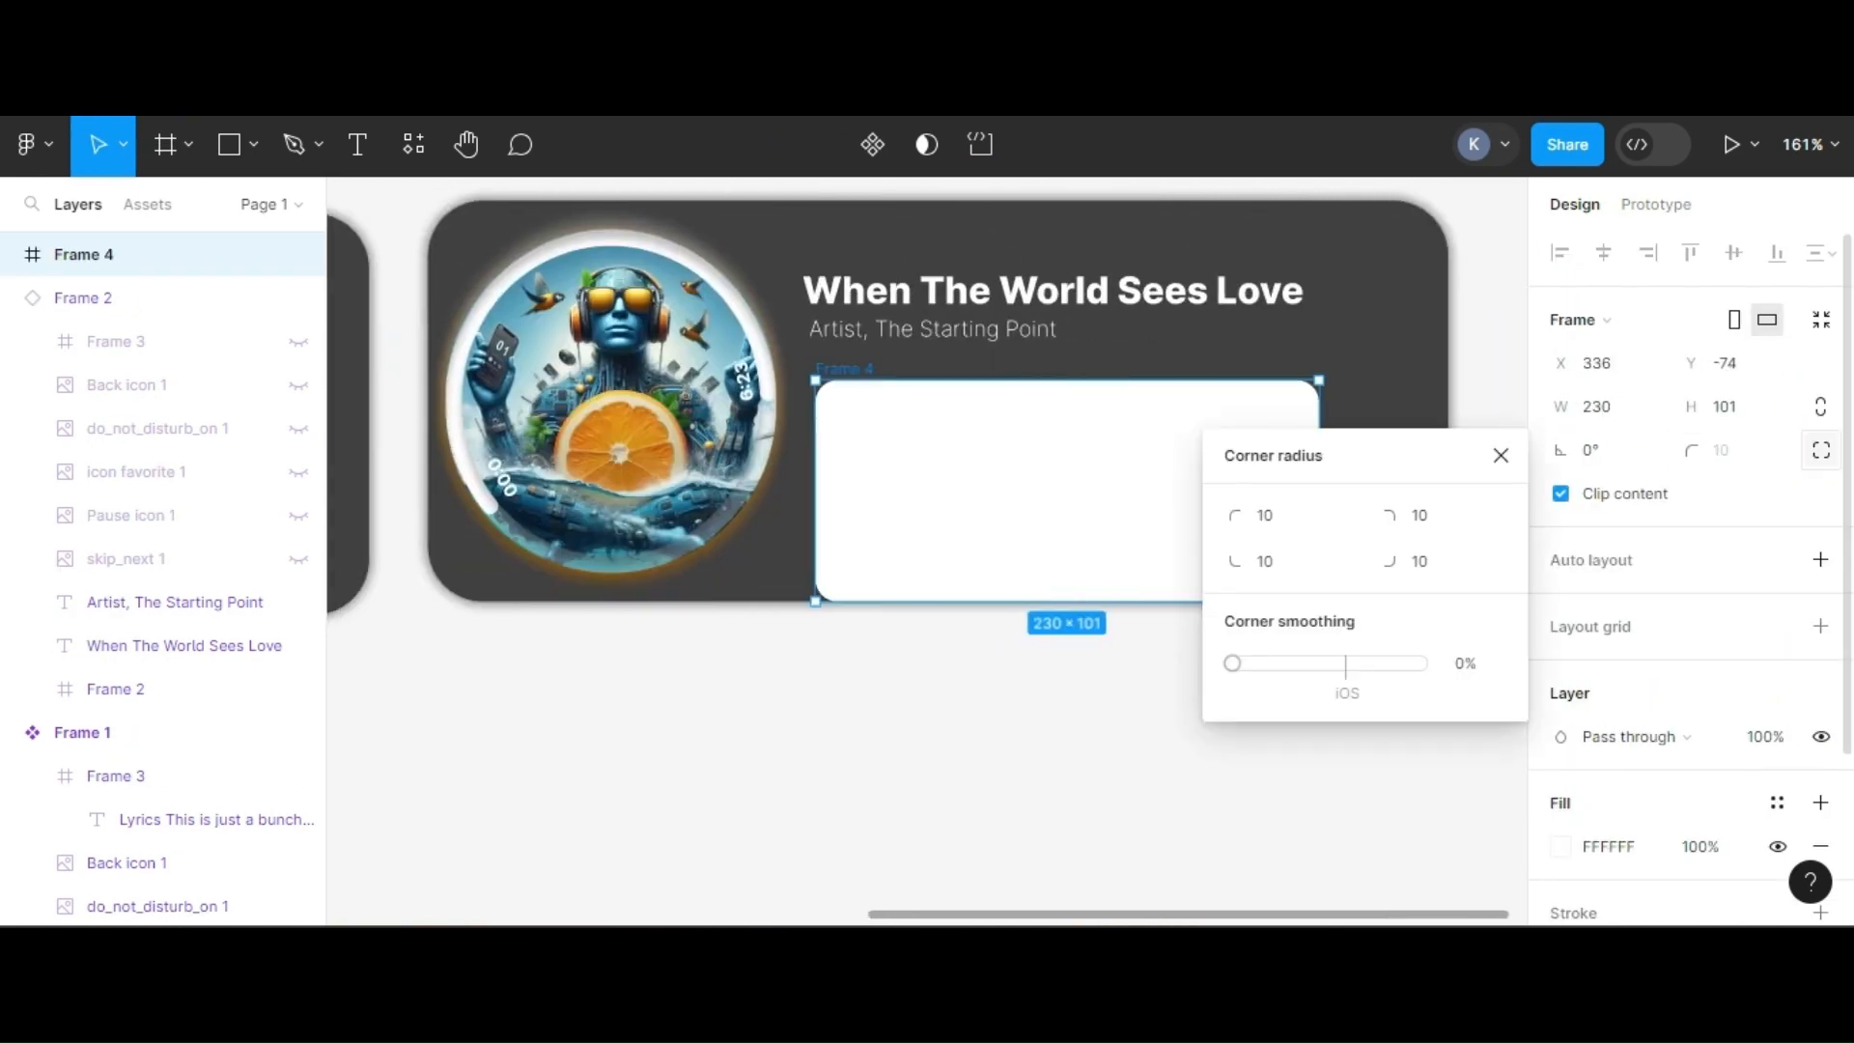
text(0)
key(Tab)
text(0)
scroll(927, 406, left, 5)
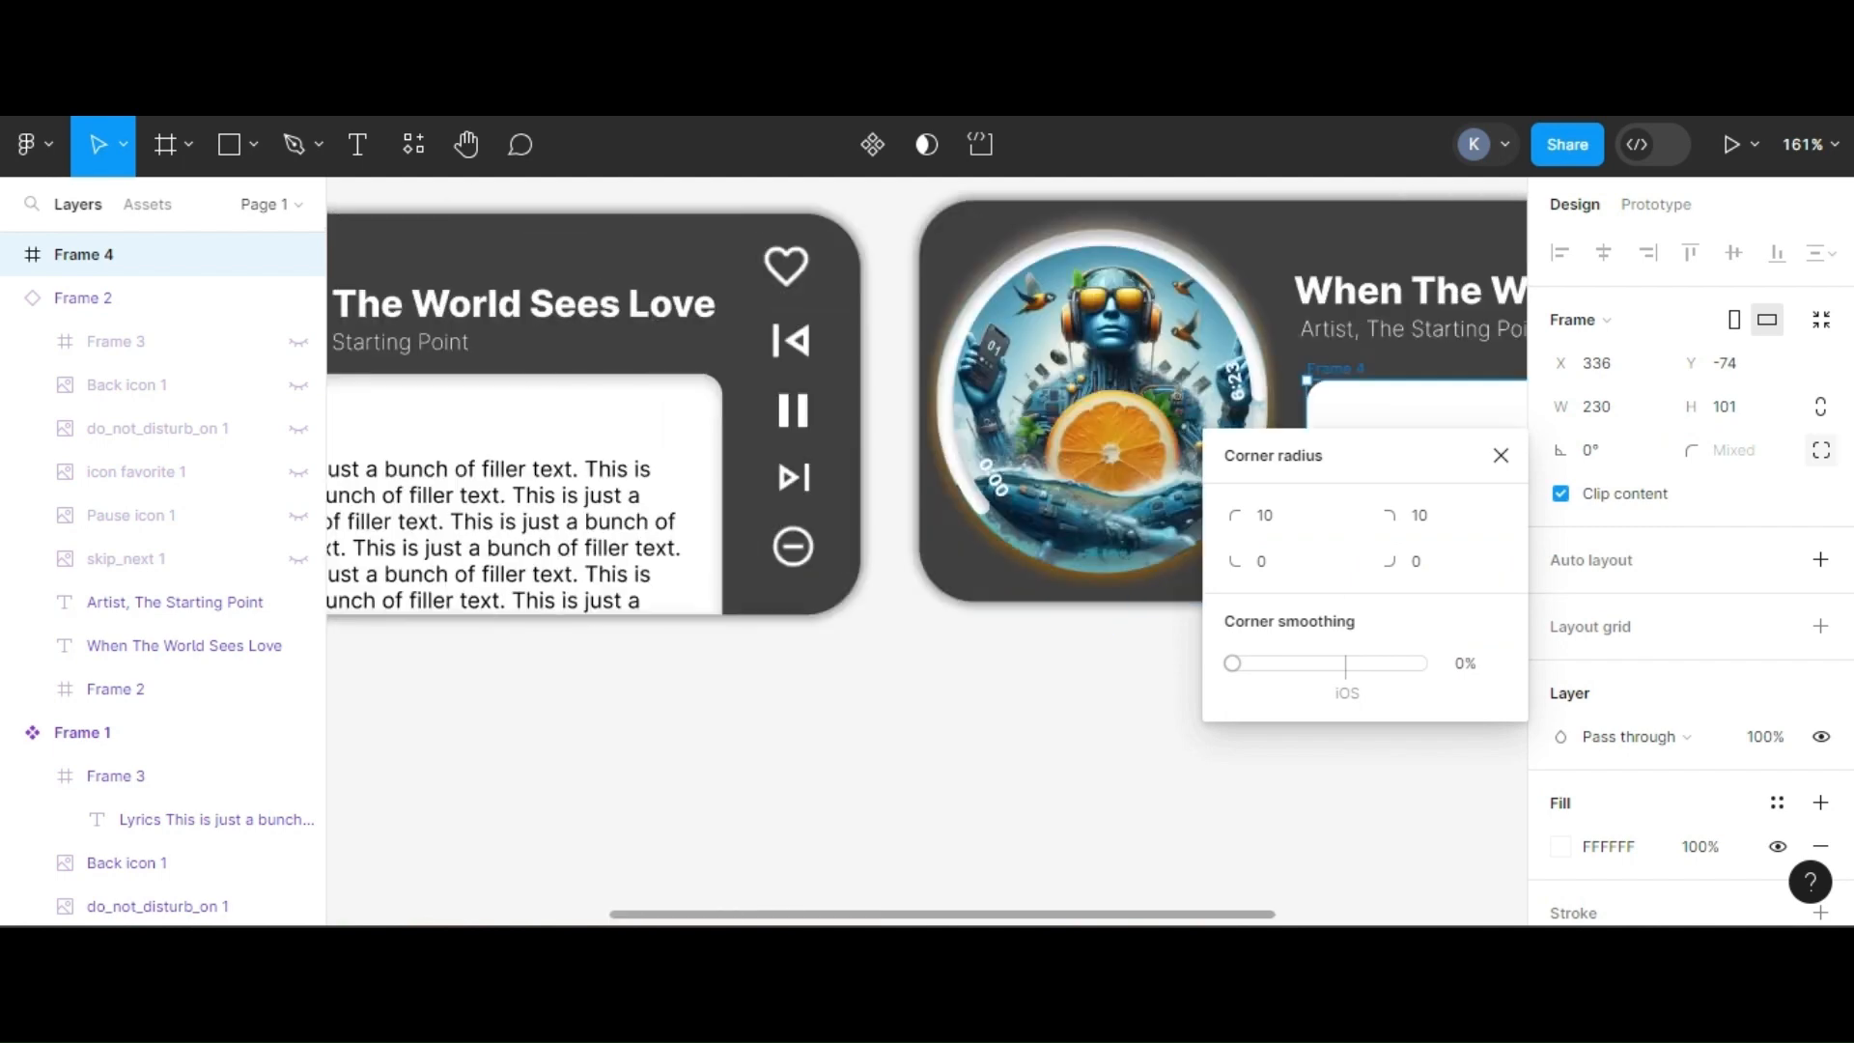
scroll(927, 550, right, 5)
key(Escape)
key(Escape)
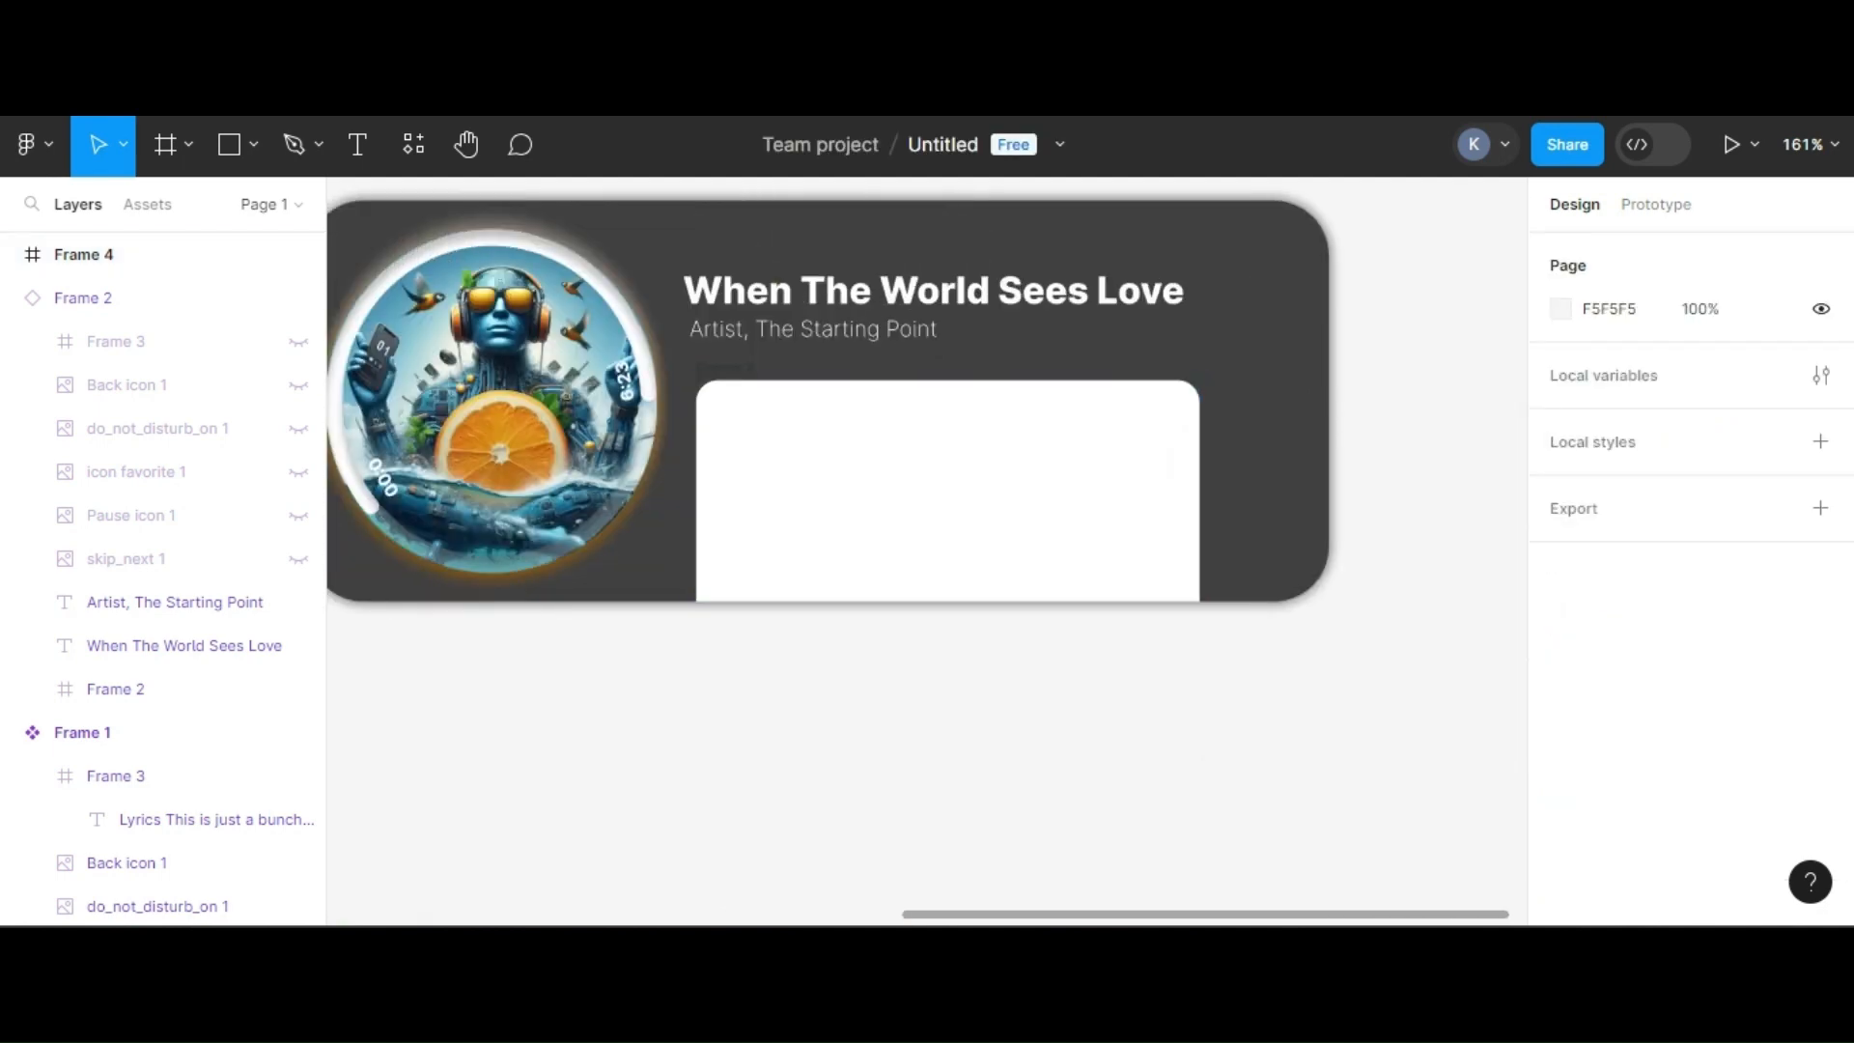
Enlarge the white frame from its upper-left corner to about 234 × 109, closer to the artist subtitle.
click(948, 490)
drag(696, 380, 686, 362)
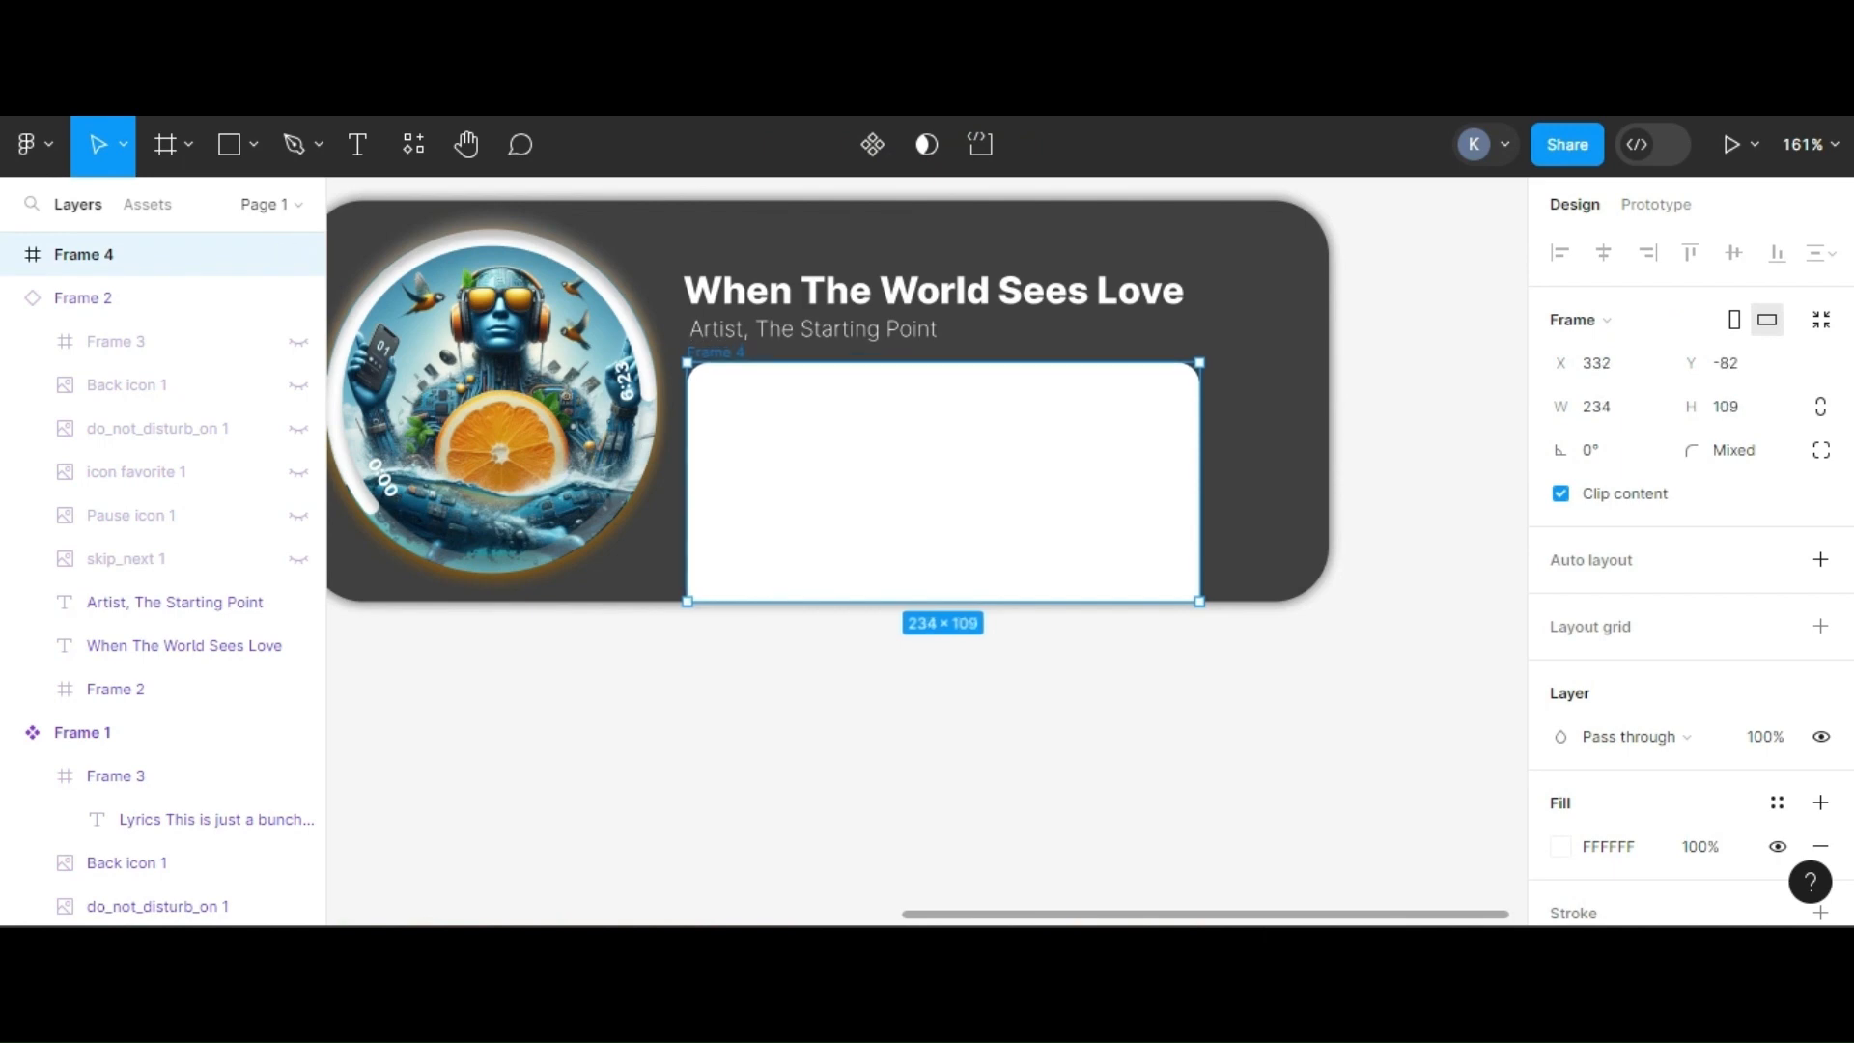
key(Escape)
scroll(927, 550, left, 7)
scroll(927, 551, right, 2)
scroll(927, 550, left, 1)
scroll(927, 551, right, 6)
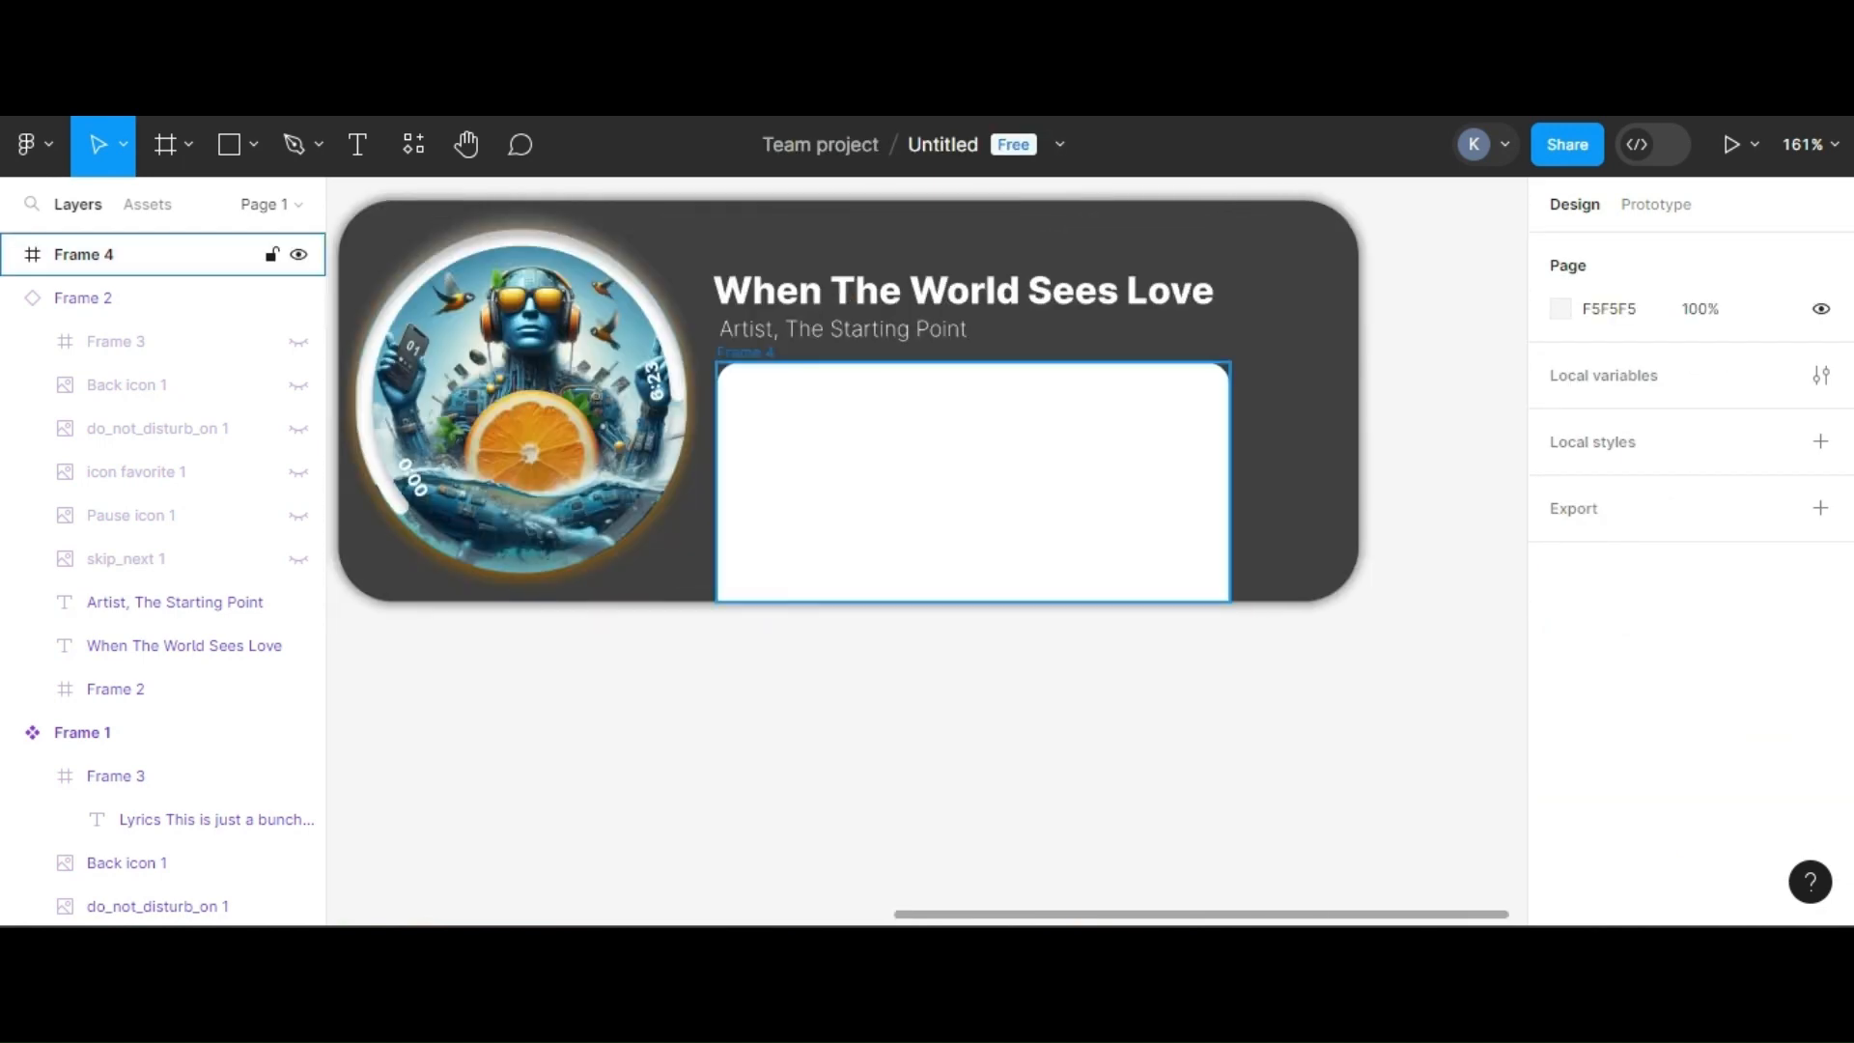
Add an inner shadow to the white frame and set the shadow's opacity to 10%.
scroll(1062, 538, down, 4)
scroll(1062, 539, left, 1)
click(1269, 506)
scroll(1690, 580, down, 3)
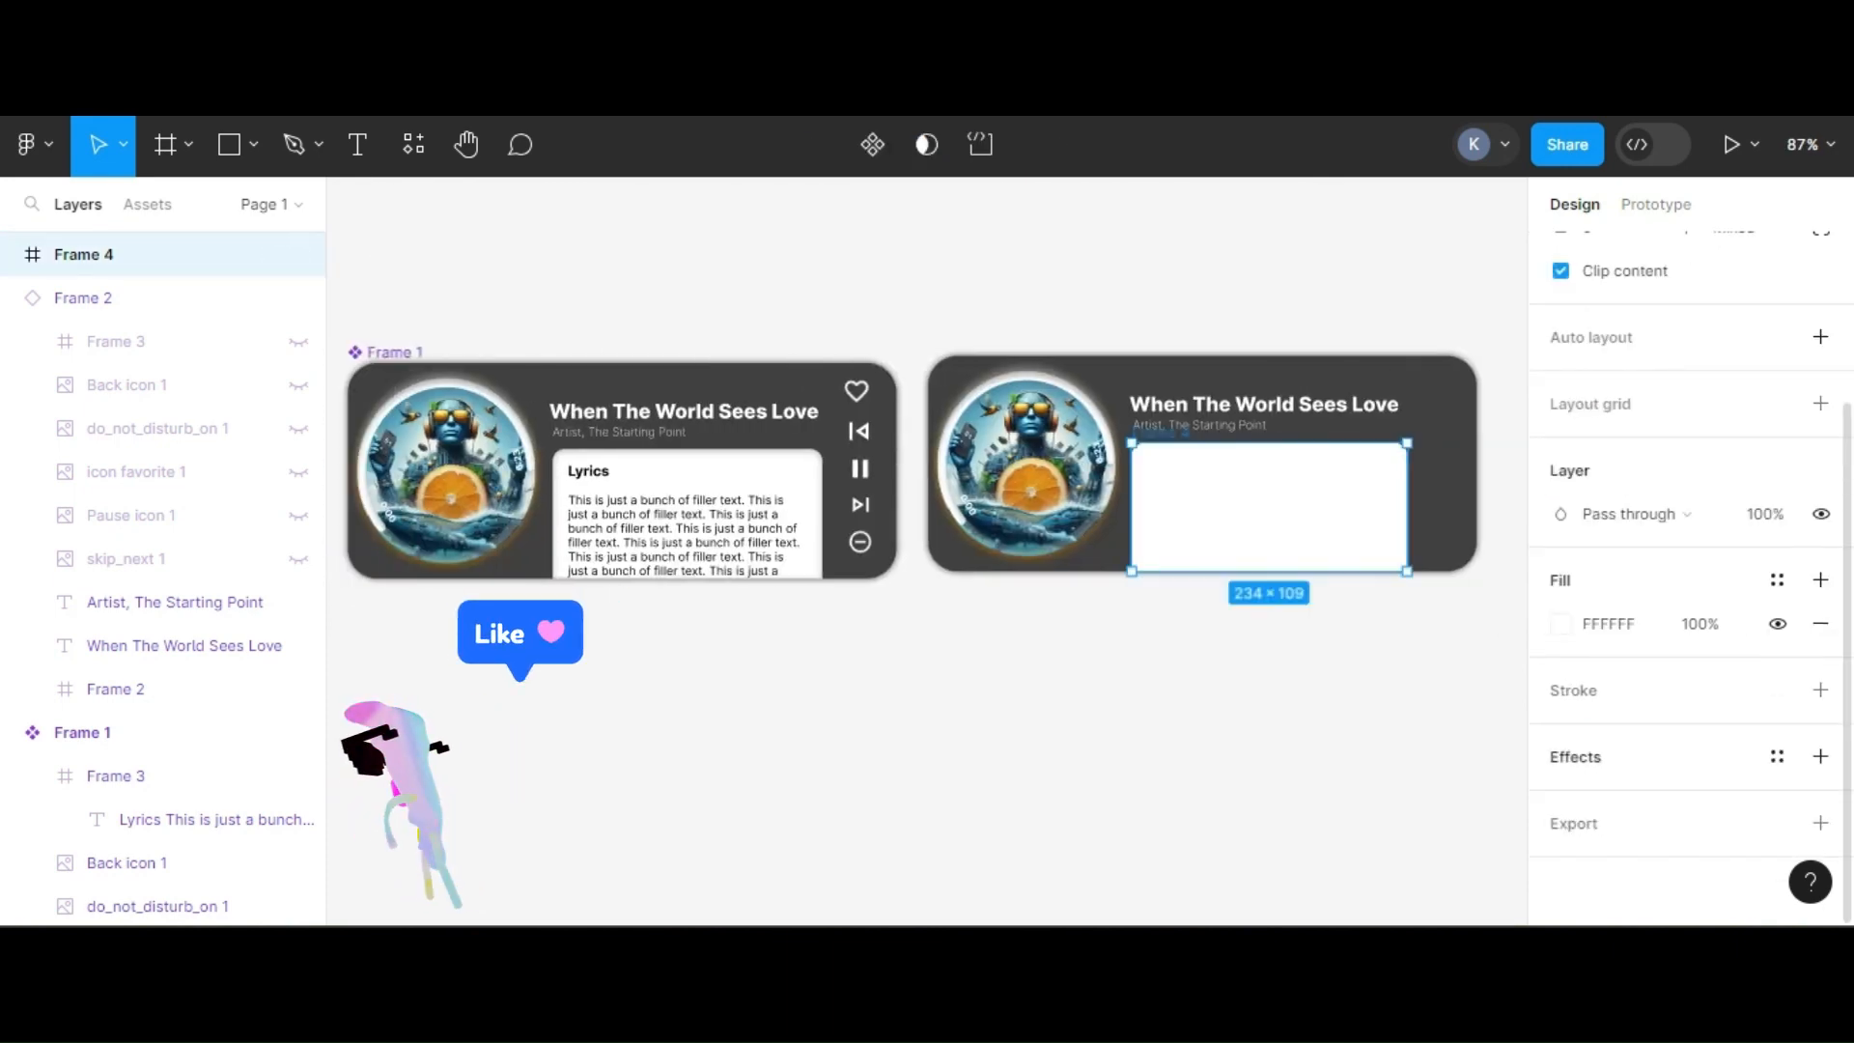
click(1820, 756)
click(1647, 800)
click(1676, 766)
click(1559, 801)
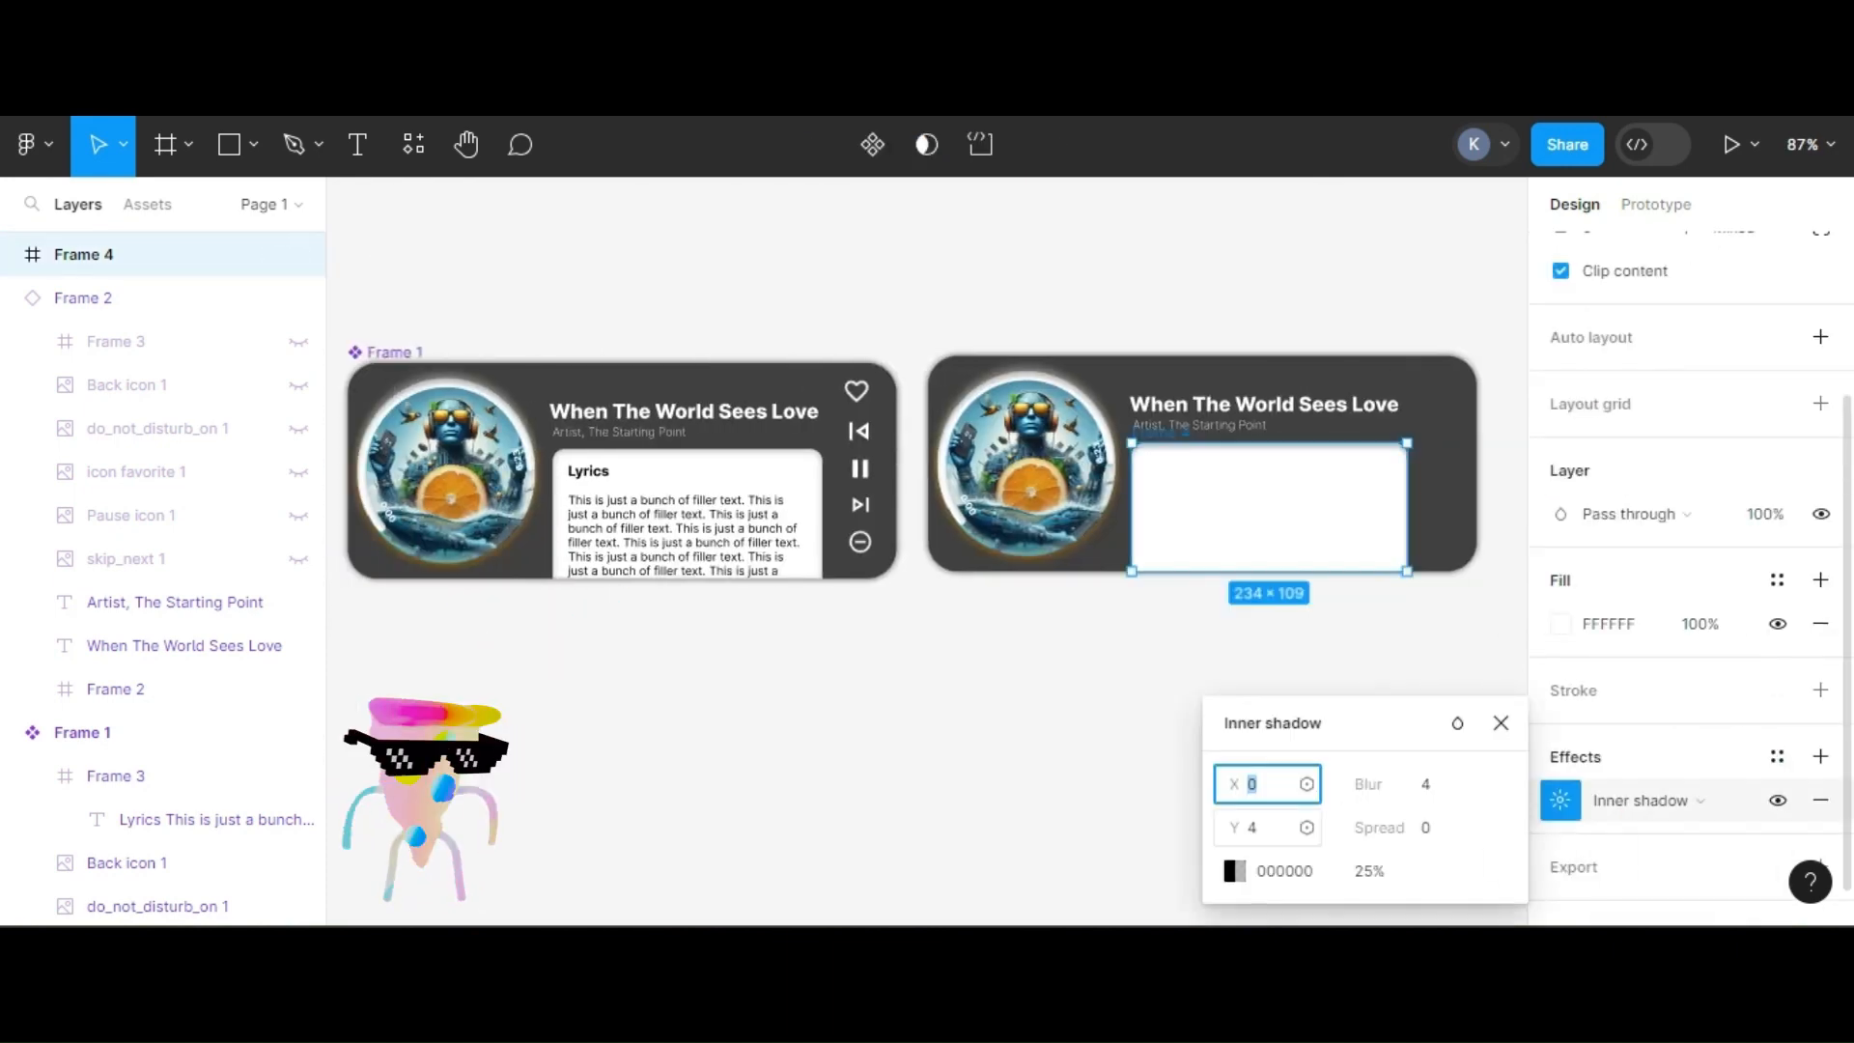
click(1369, 871)
text(10)
key(Return)
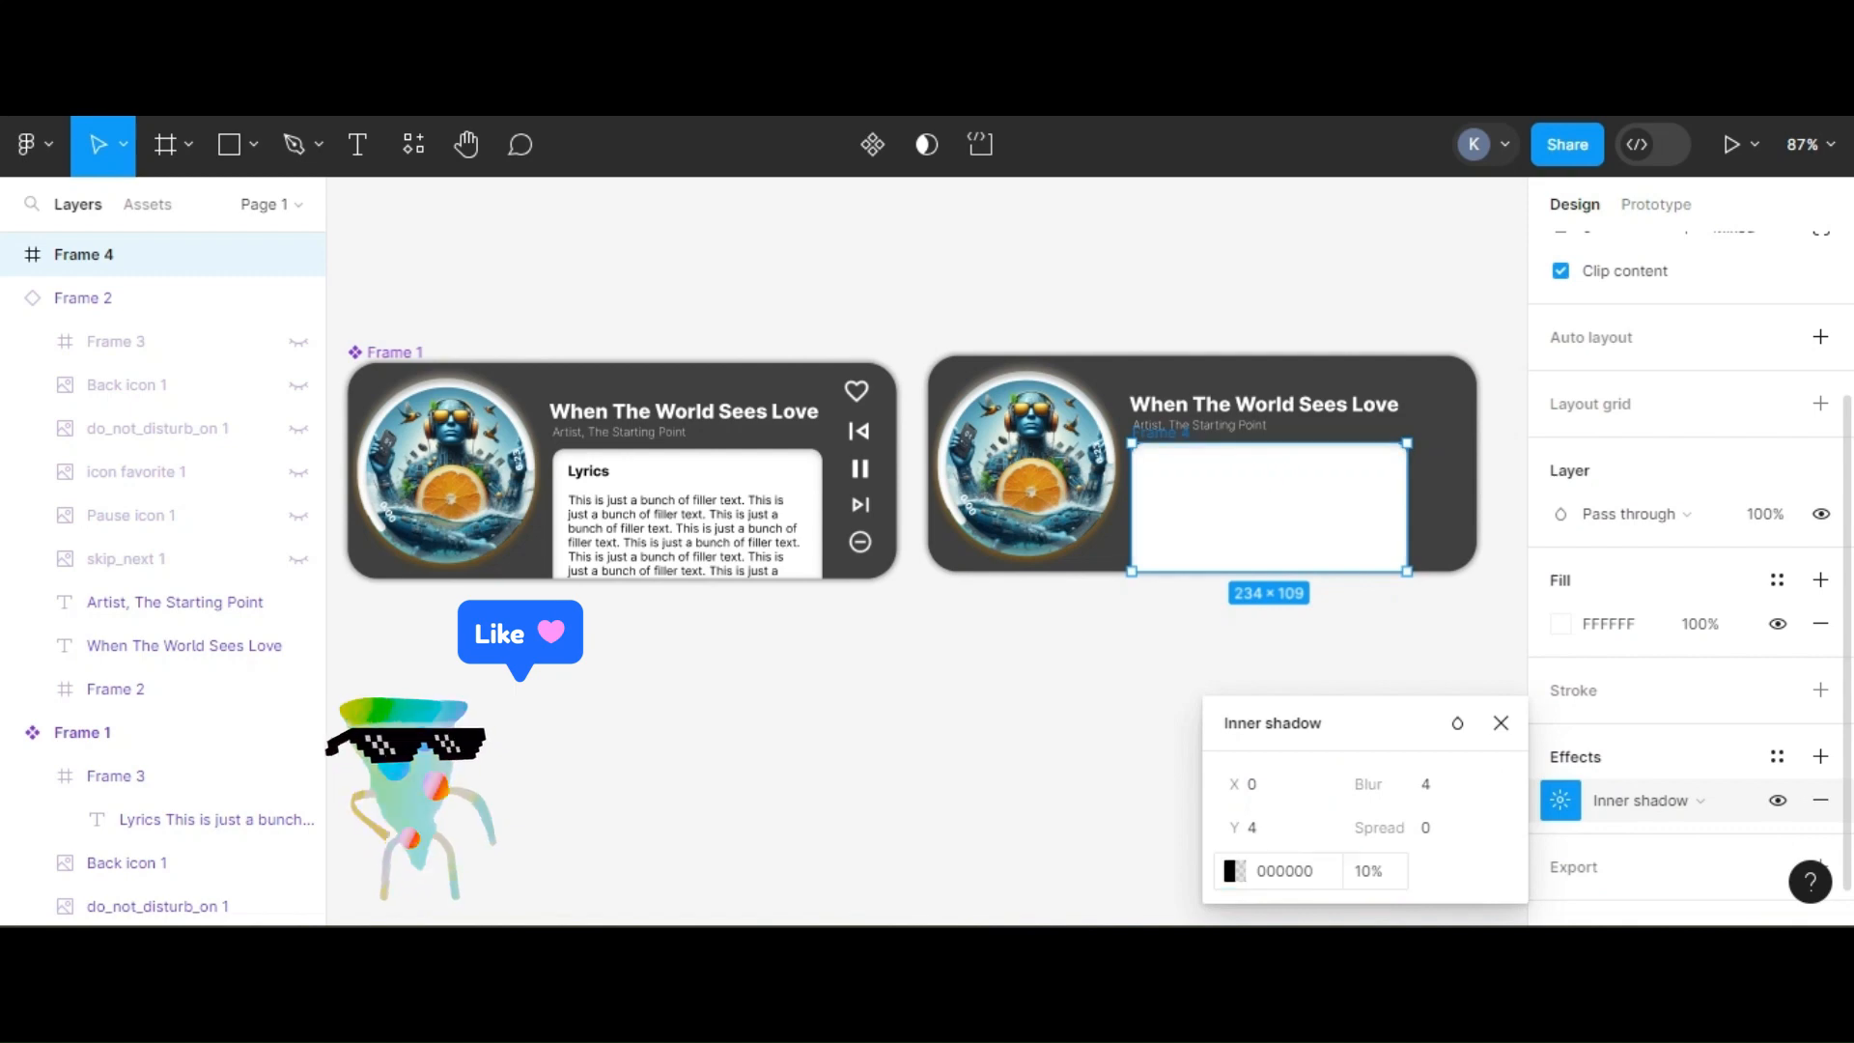
Set the blur of the white frame's inner shadow to 7.
scroll(1405, 489, up, 5)
click(1425, 784)
text(7)
key(Return)
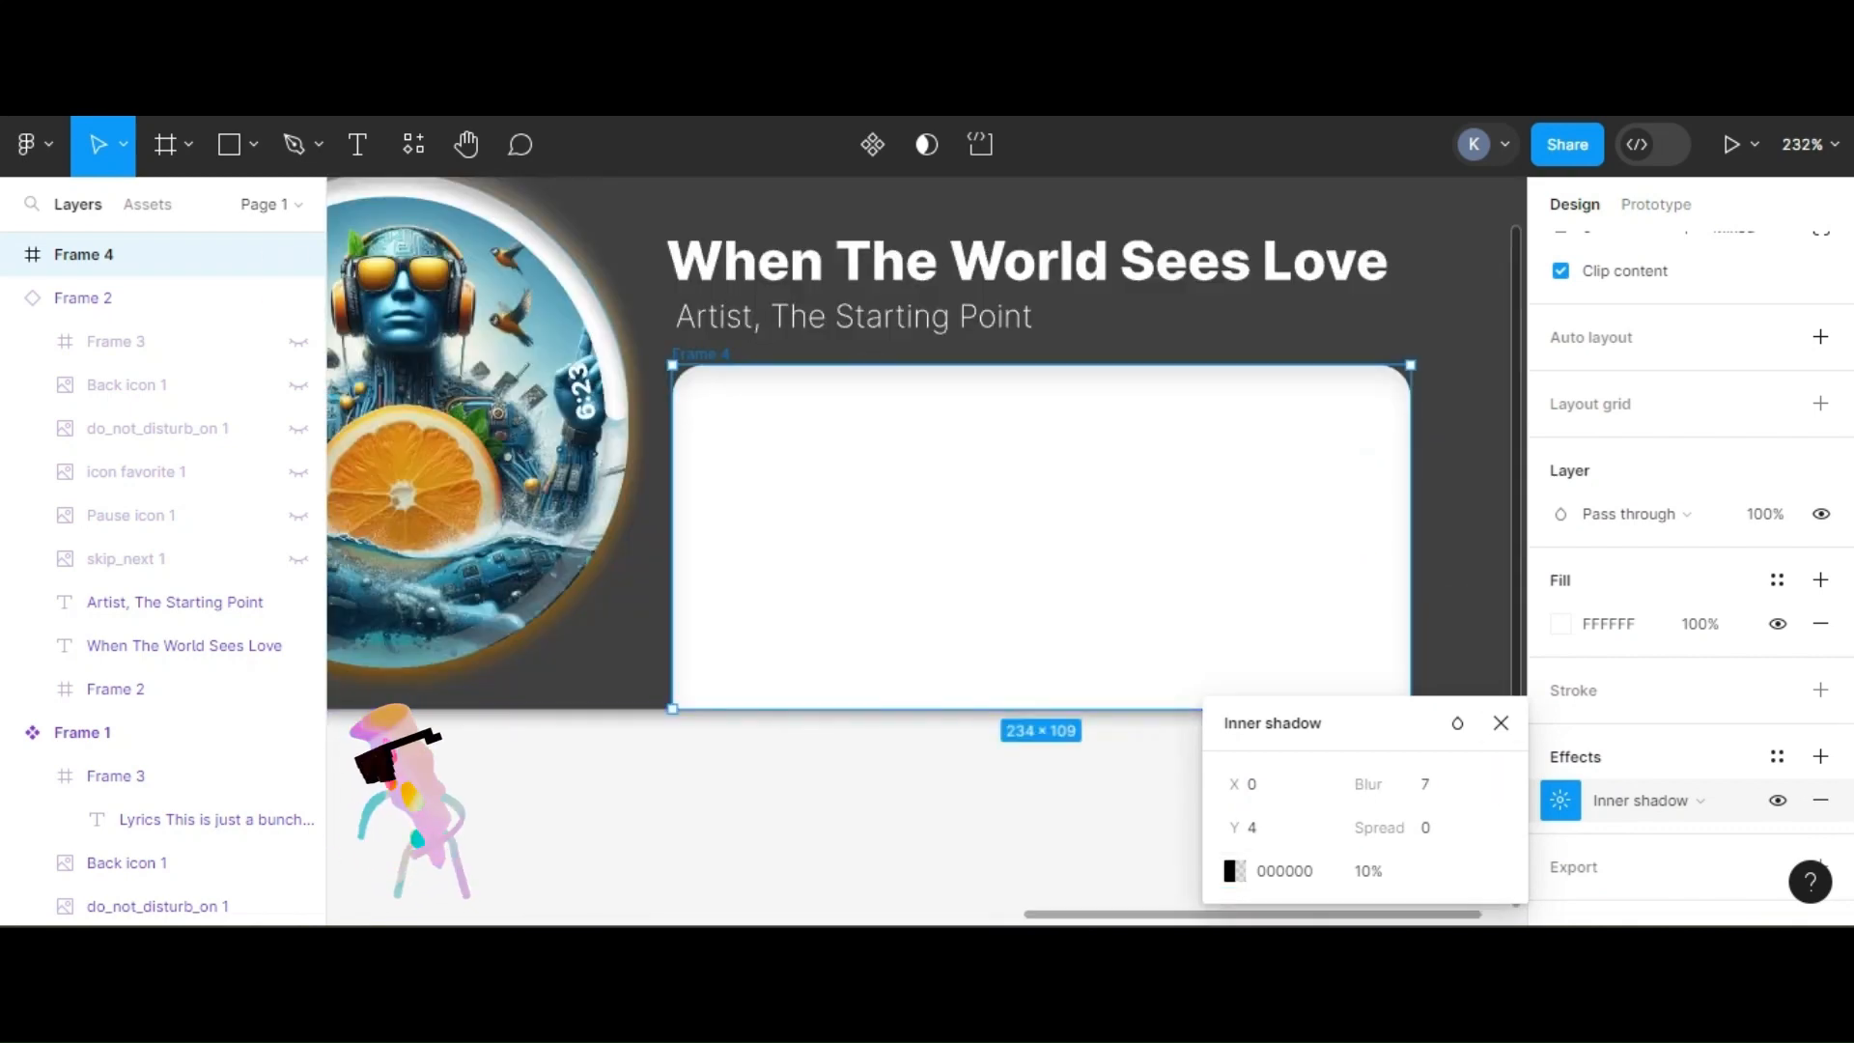
key(Escape)
scroll(926, 550, left, 5)
scroll(926, 550, right, 6)
click(972, 676)
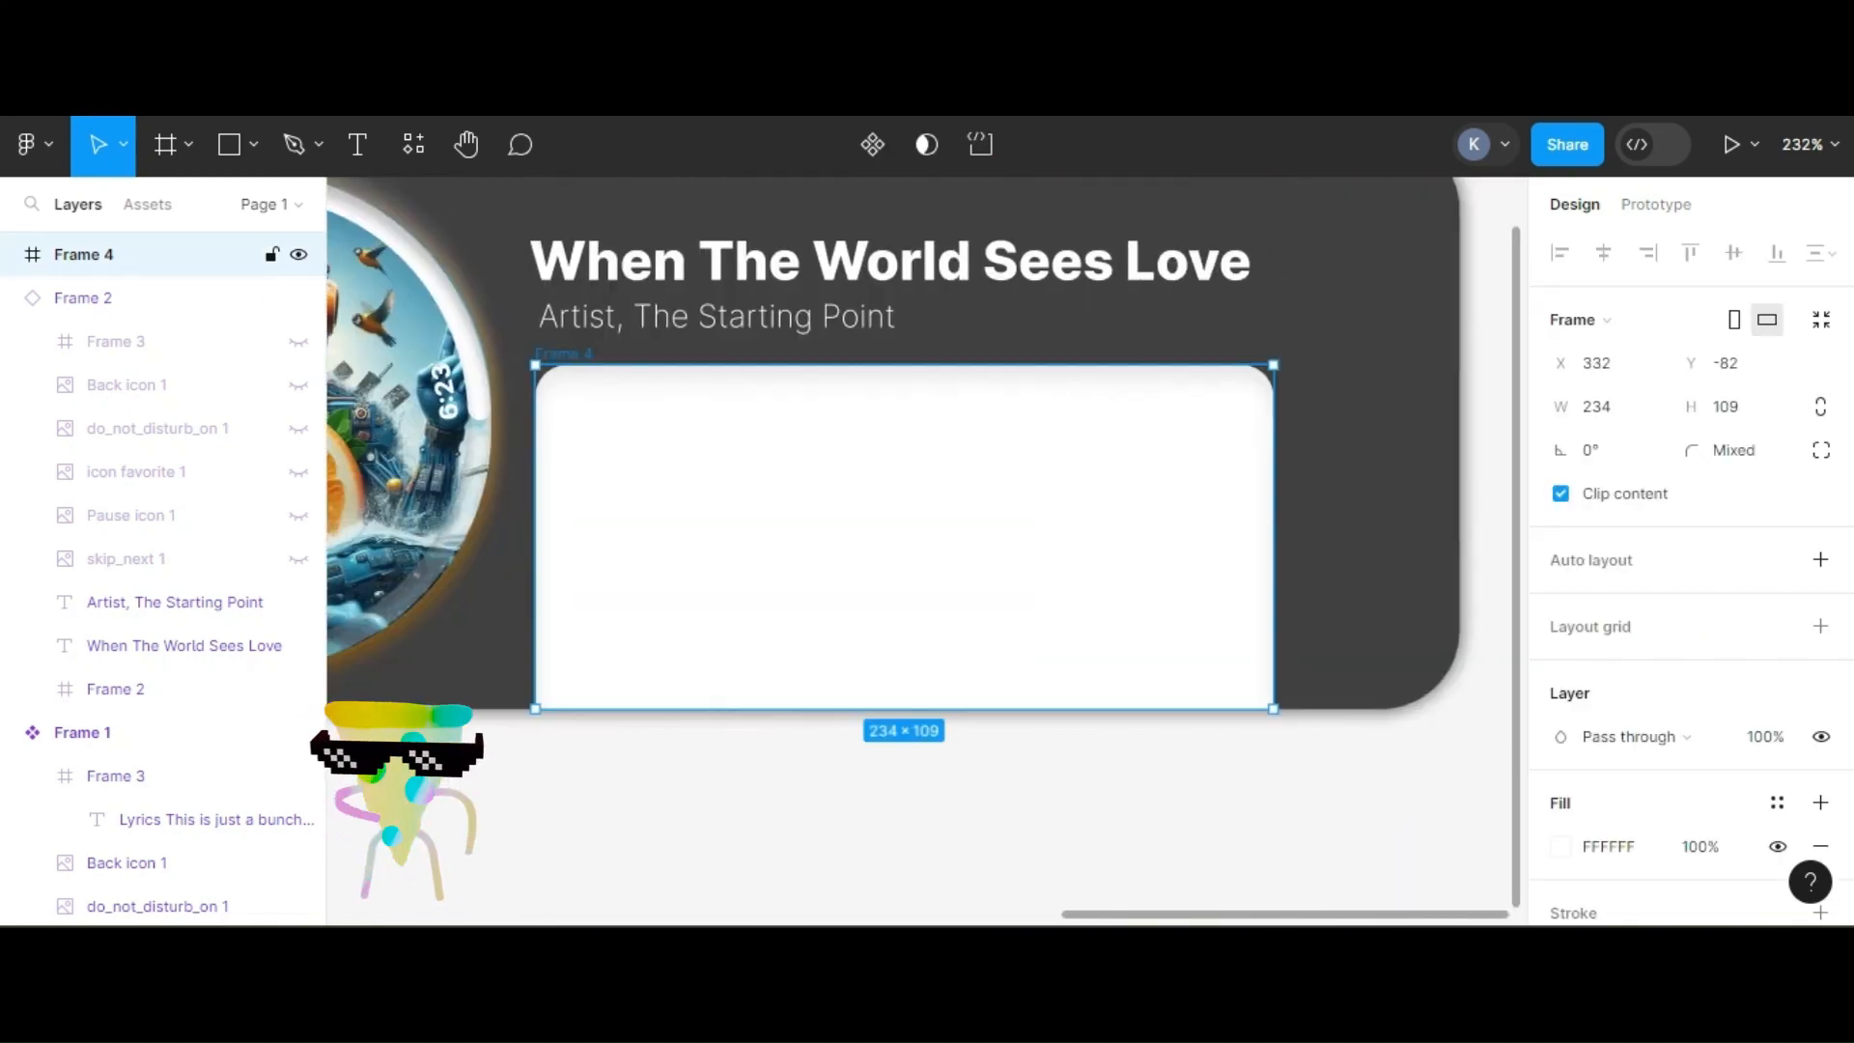
Add a "Lyrics" text and place it beside the existing Lyrics heading in the original card.
scroll(971, 697, down, 3)
scroll(972, 697, left, 3)
key(t)
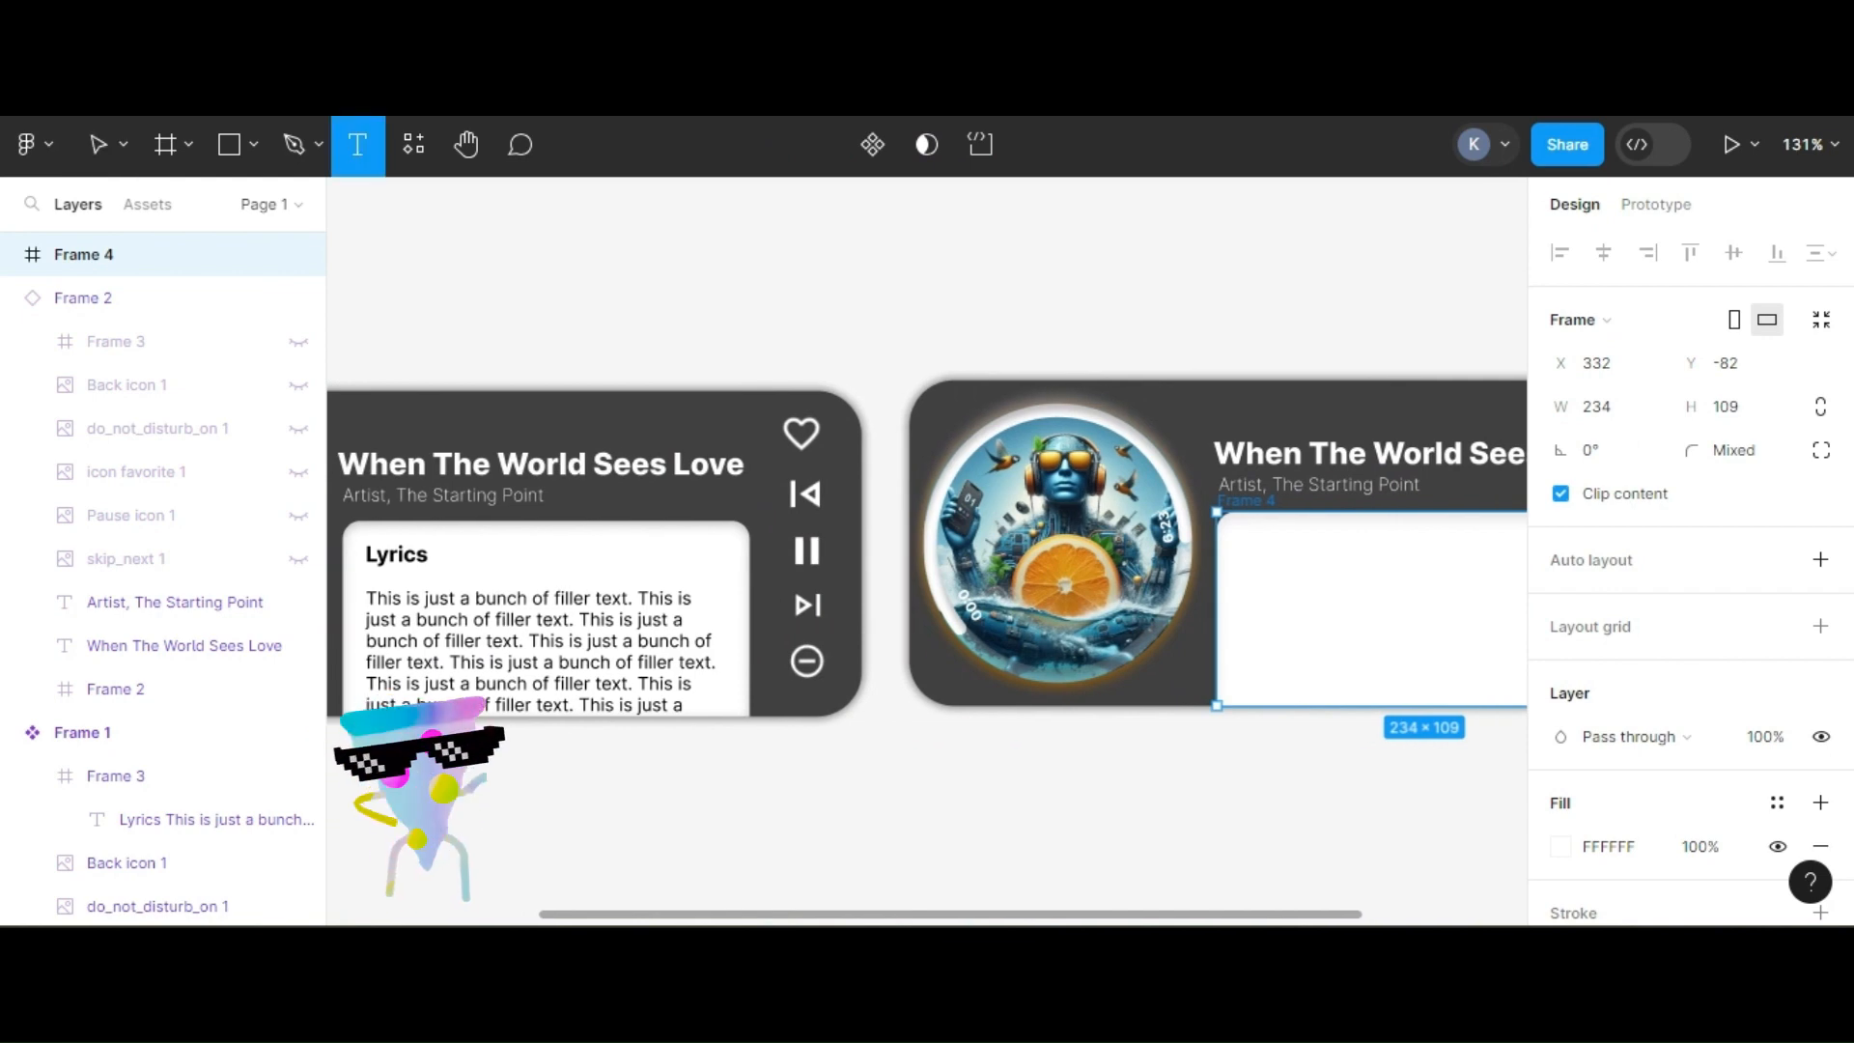
click(449, 346)
text(Lyrics)
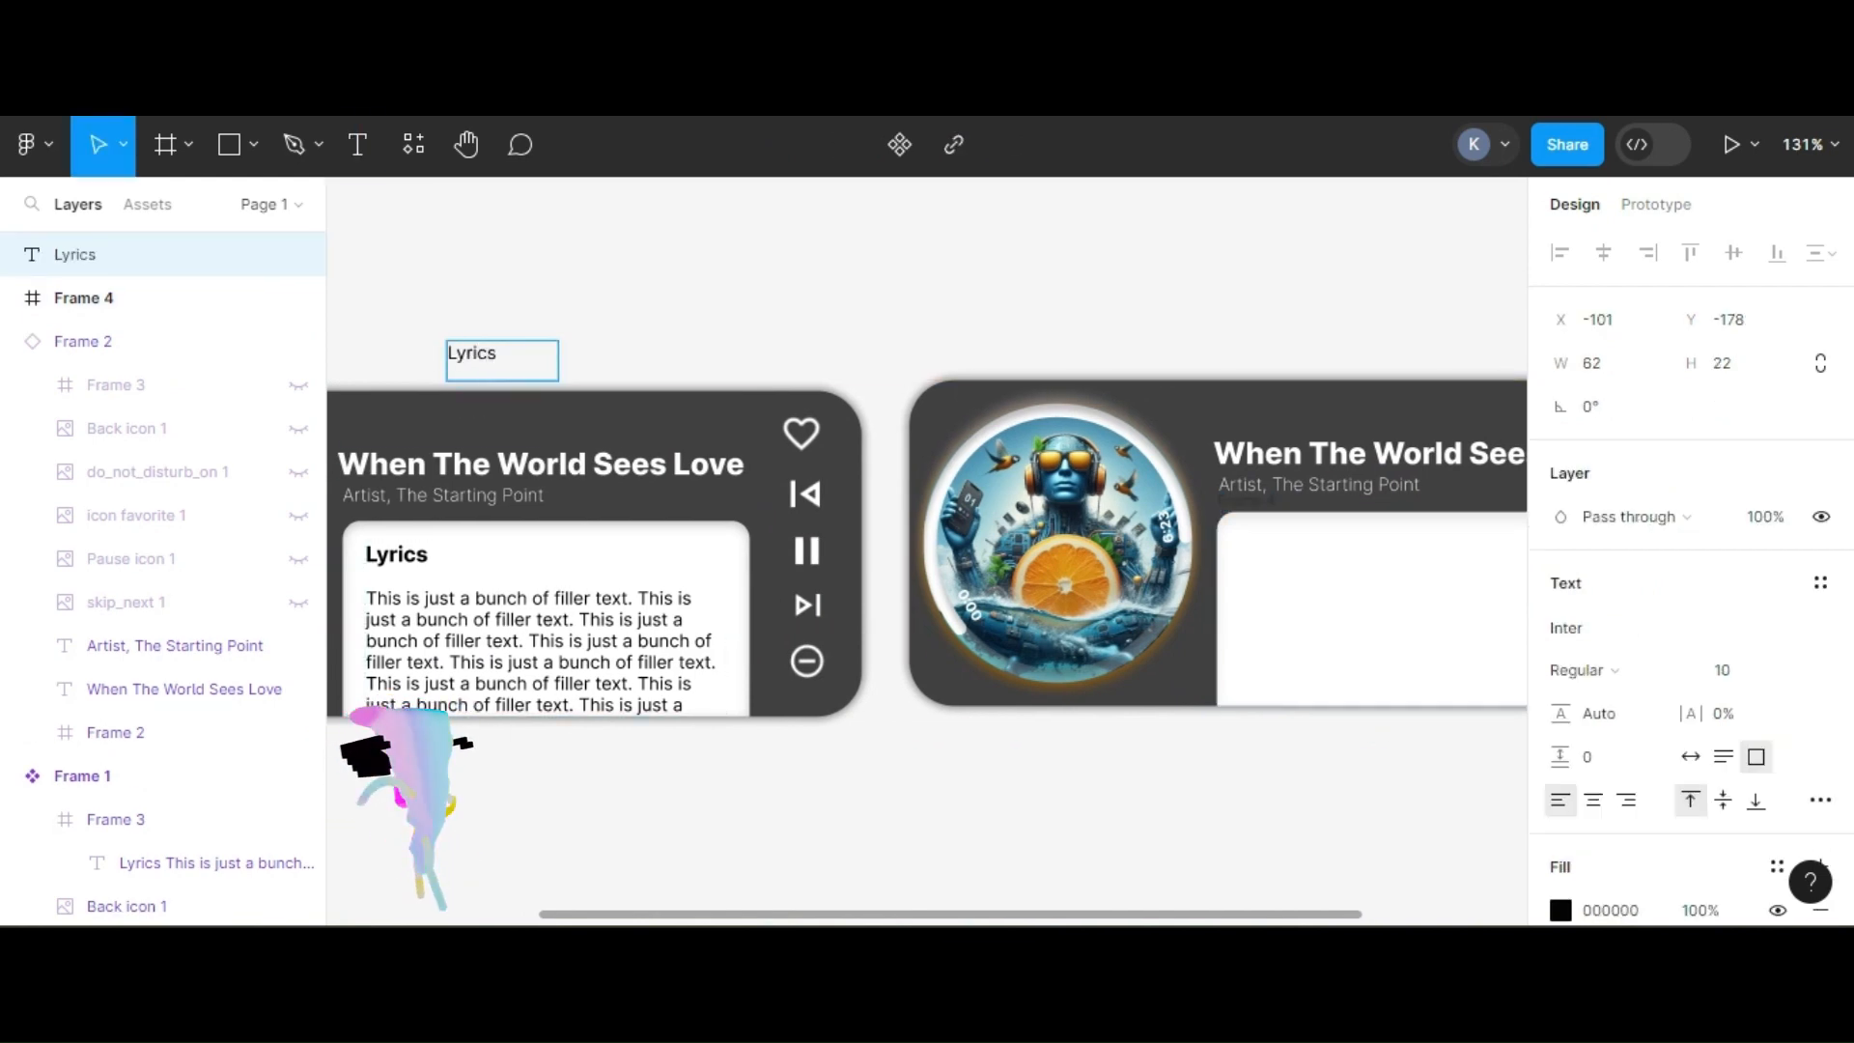
key(Escape)
drag(473, 355, 467, 556)
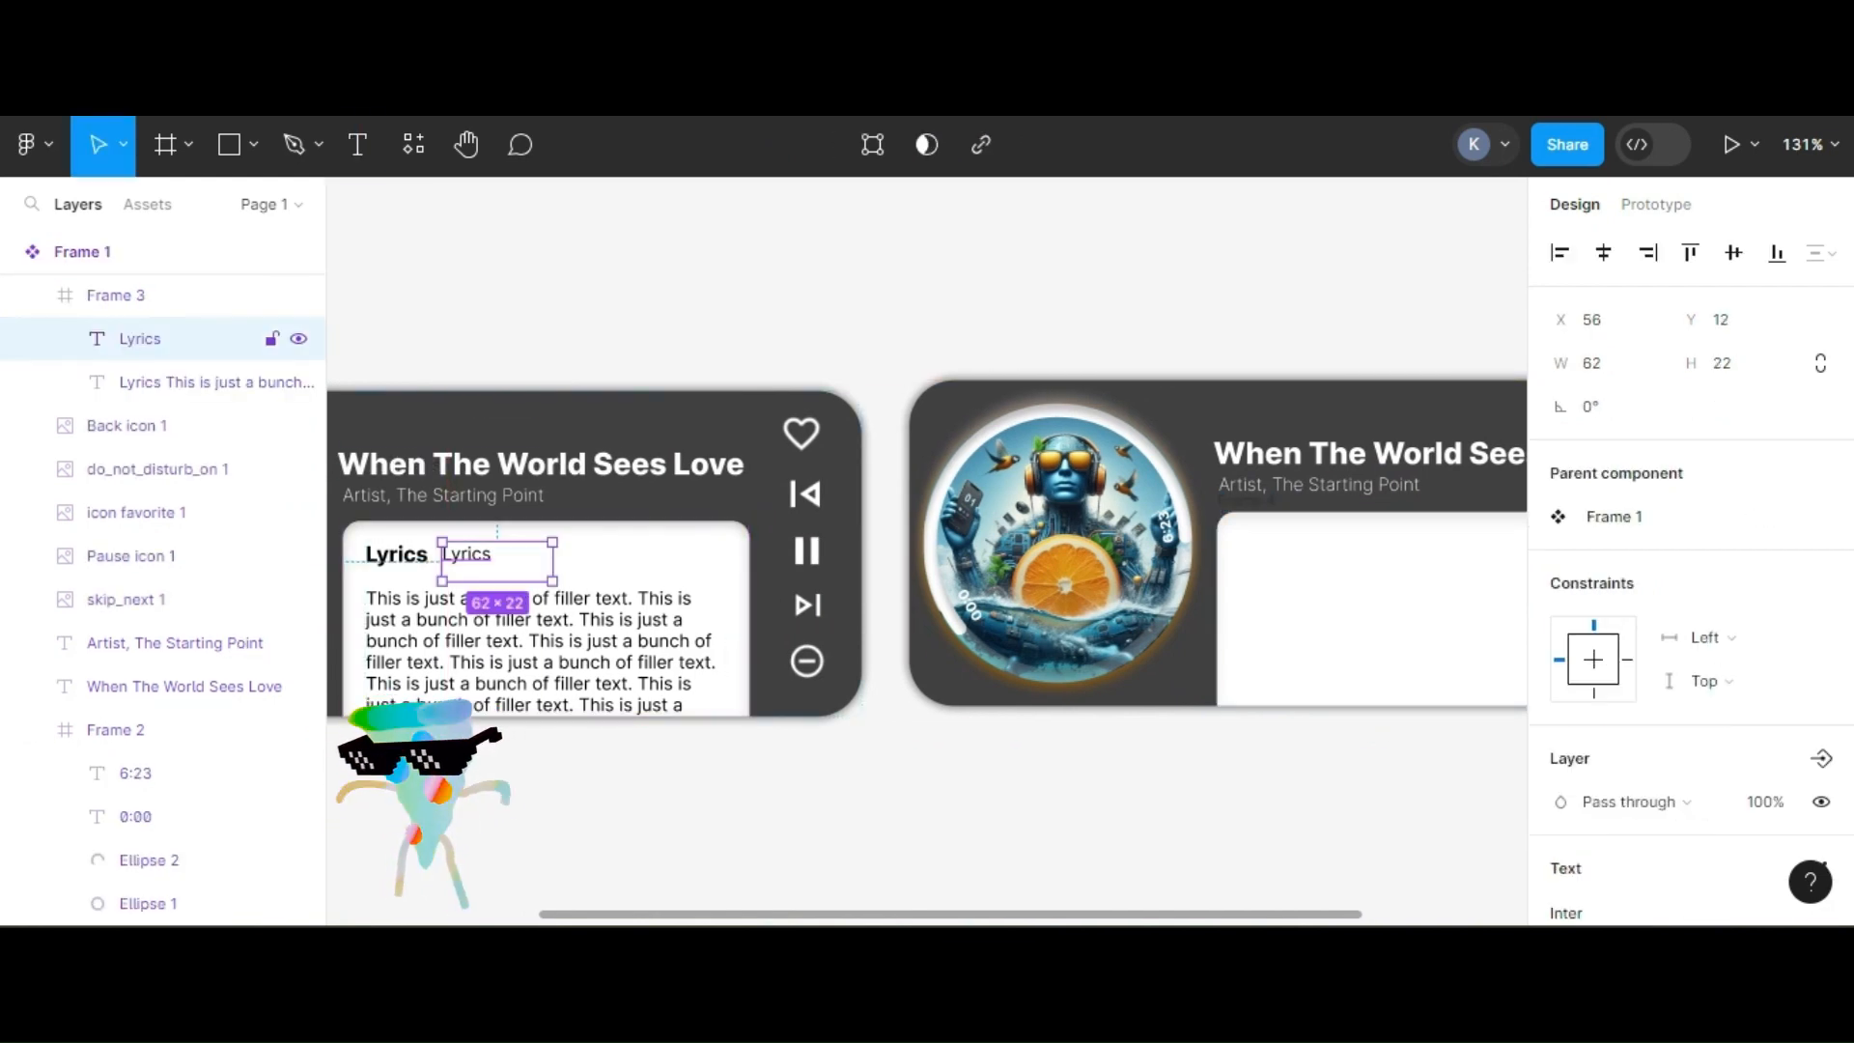
Set the new Lyrics text to font size 12 in Bold.
double_click(467, 556)
scroll(1689, 580, down, 5)
text(1)
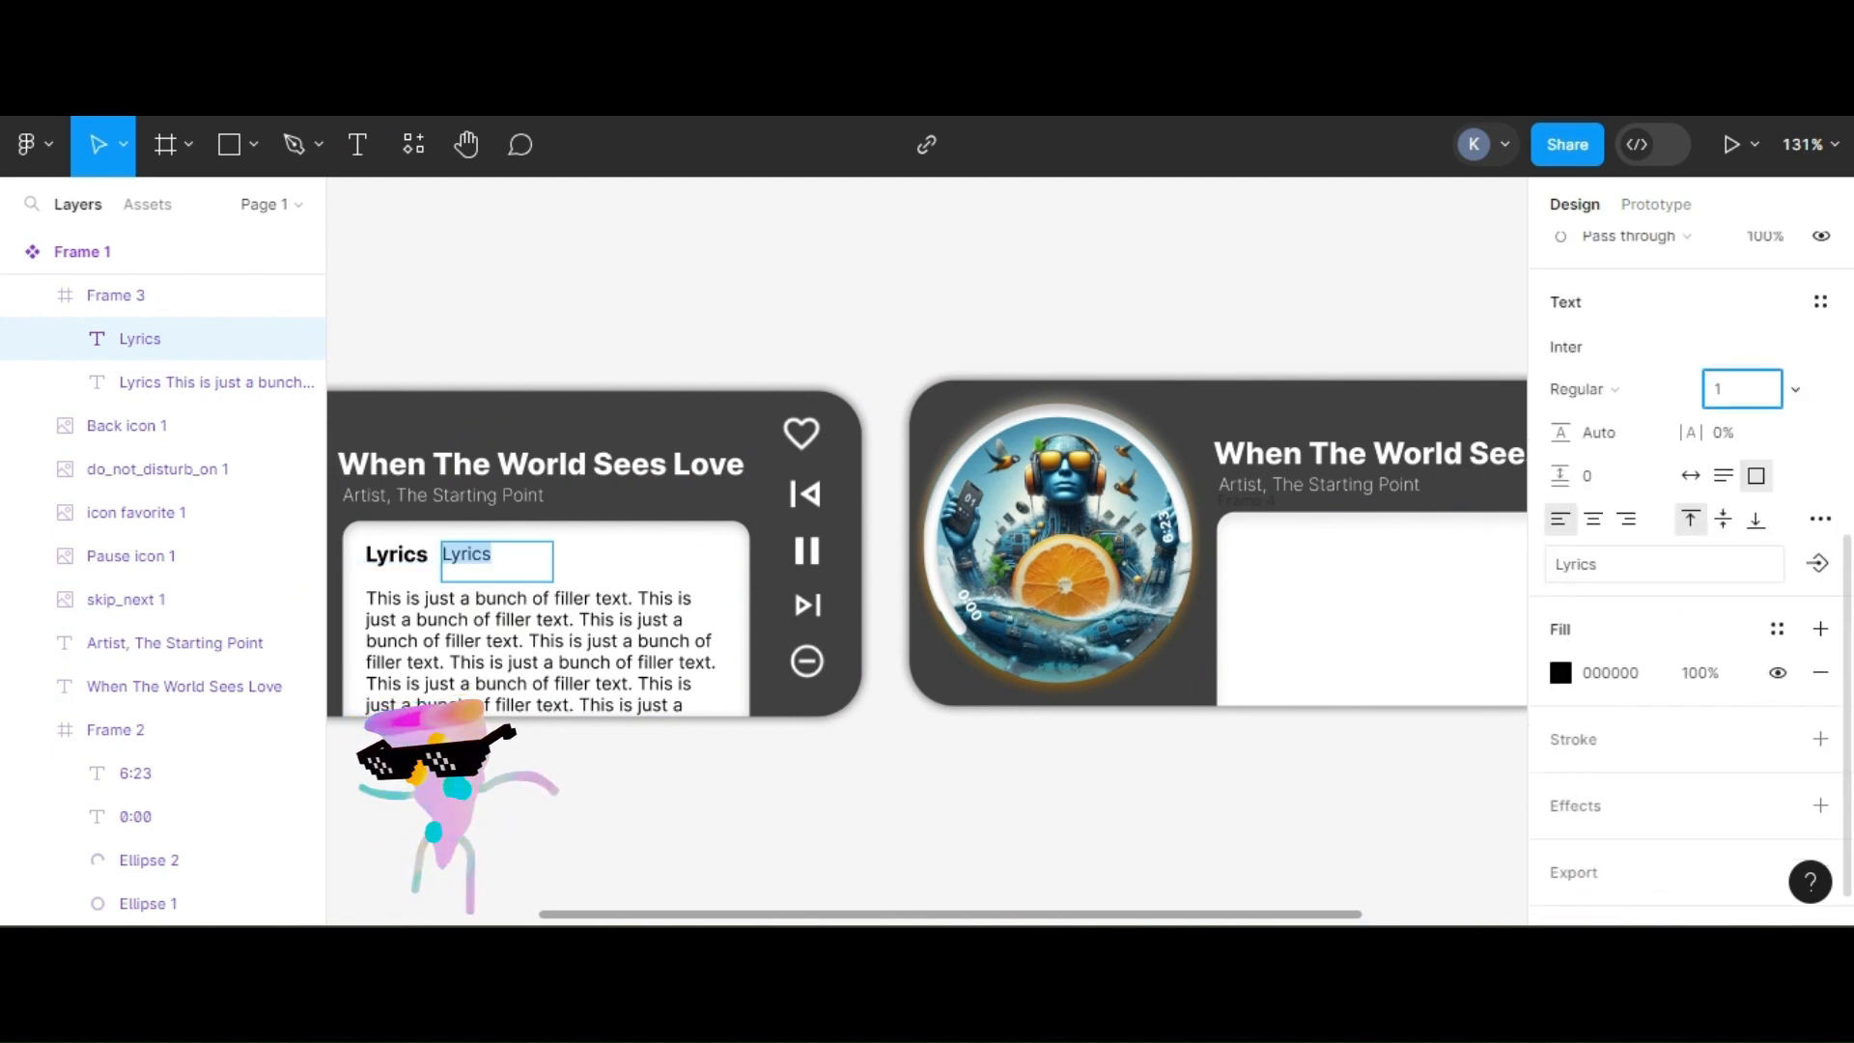
text(8)
key(Return)
click(1742, 388)
text(12)
key(Return)
click(1618, 389)
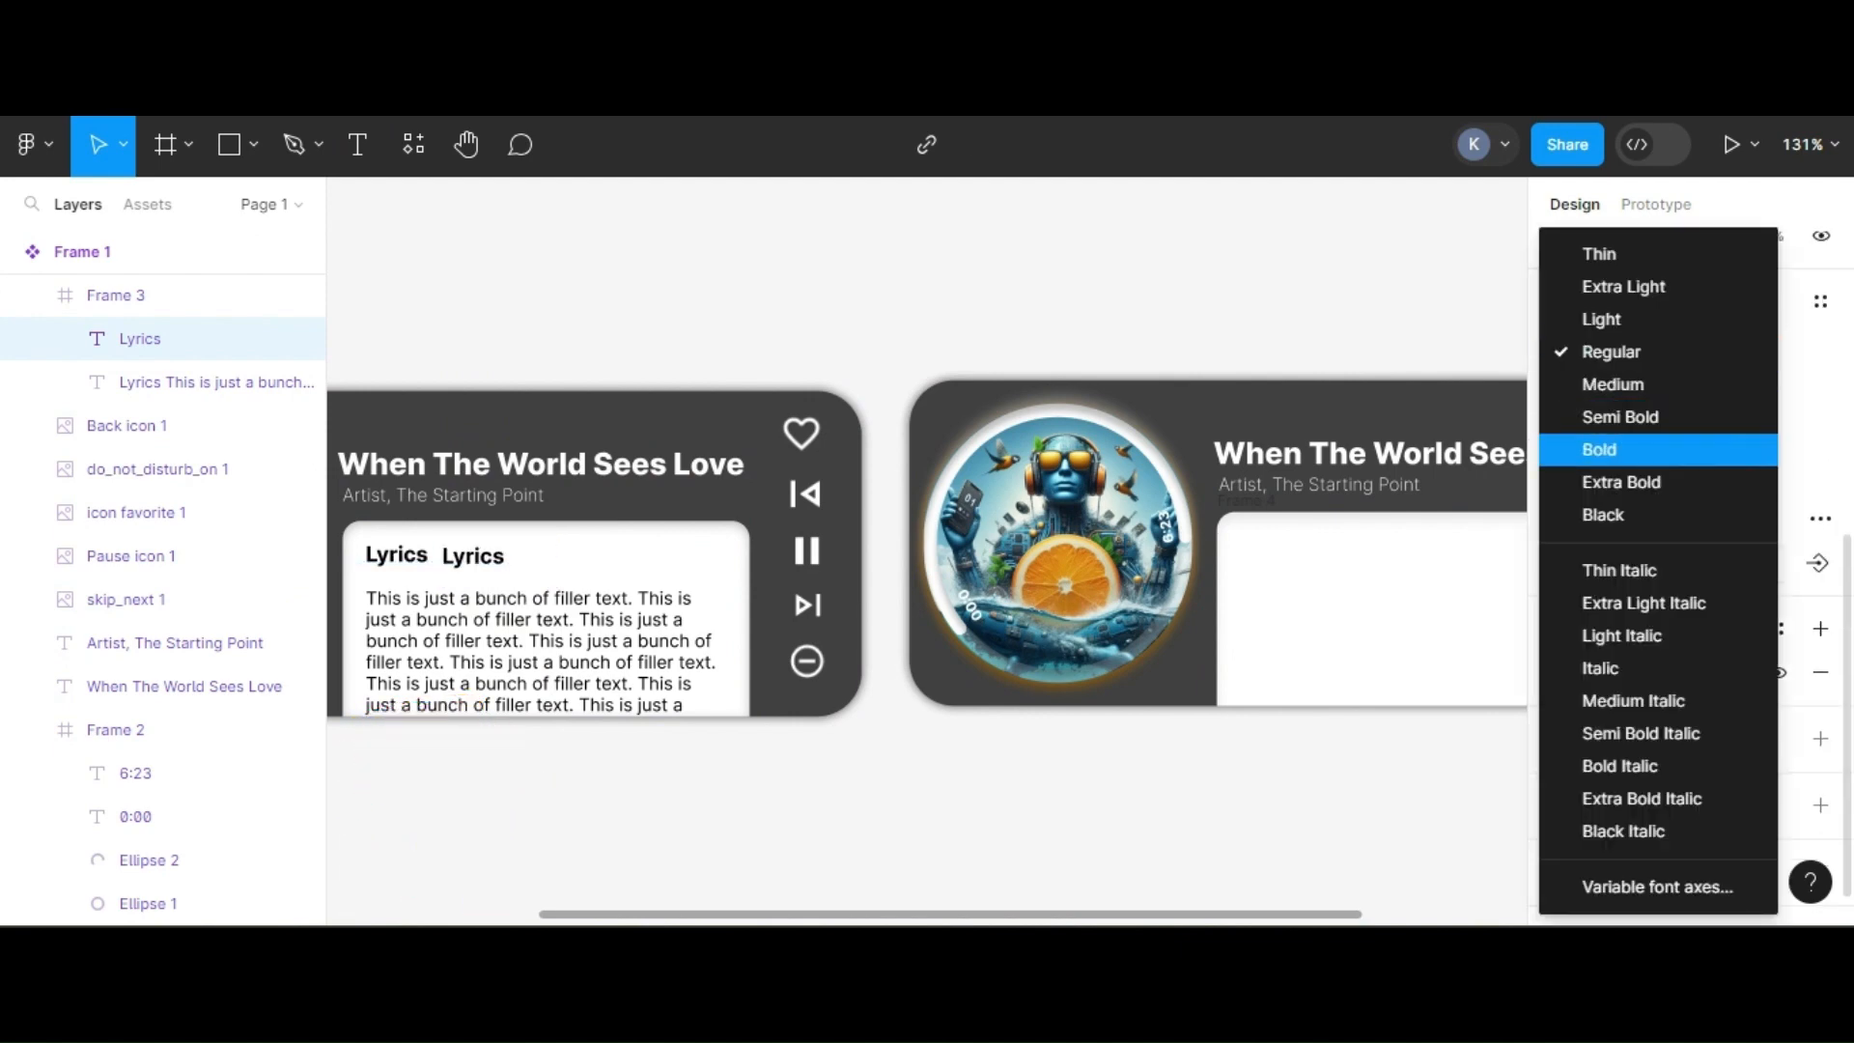
click(1618, 447)
key(Escape)
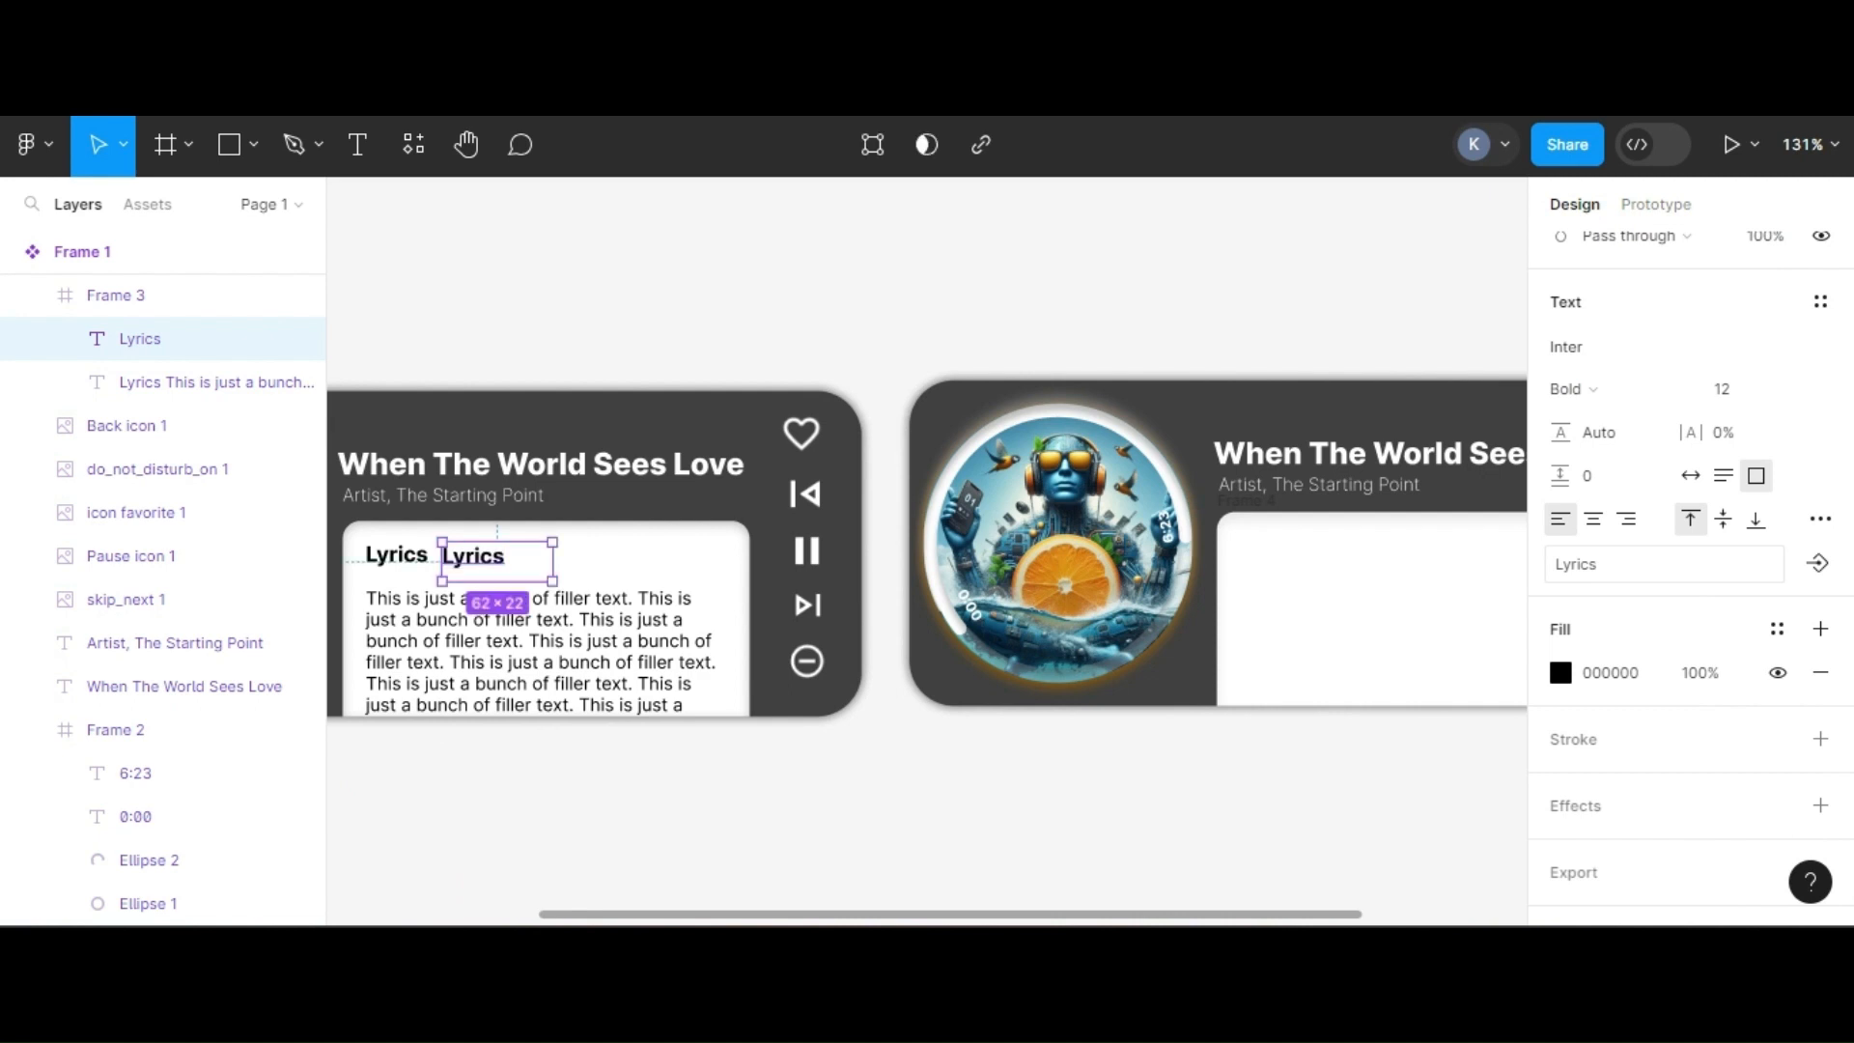
Move the new Lyrics heading into the upper-left corner of the second card's white frame.
drag(552, 555, 1274, 547)
key(Escape)
scroll(926, 550, right, 5)
scroll(926, 551, left, 5)
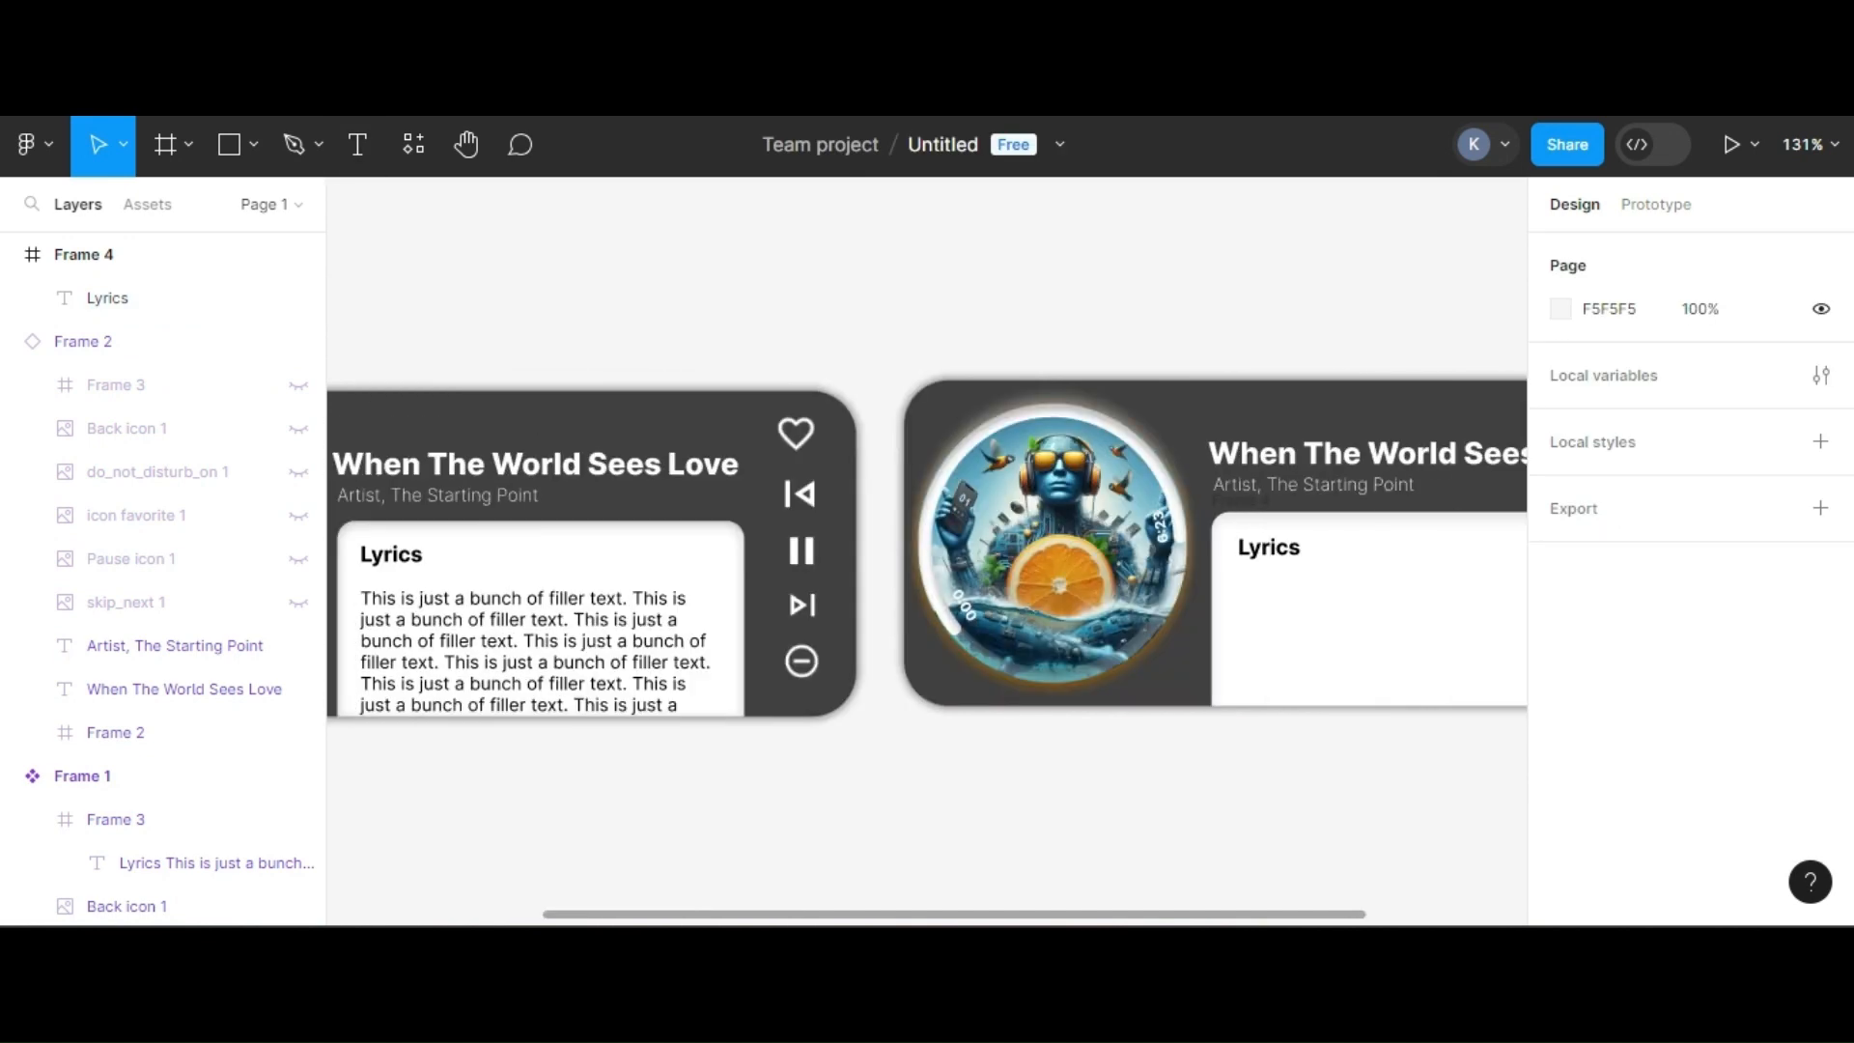
scroll(927, 550, right, 5)
click(357, 144)
scroll(853, 605, up, 4)
scroll(926, 551, right, 2)
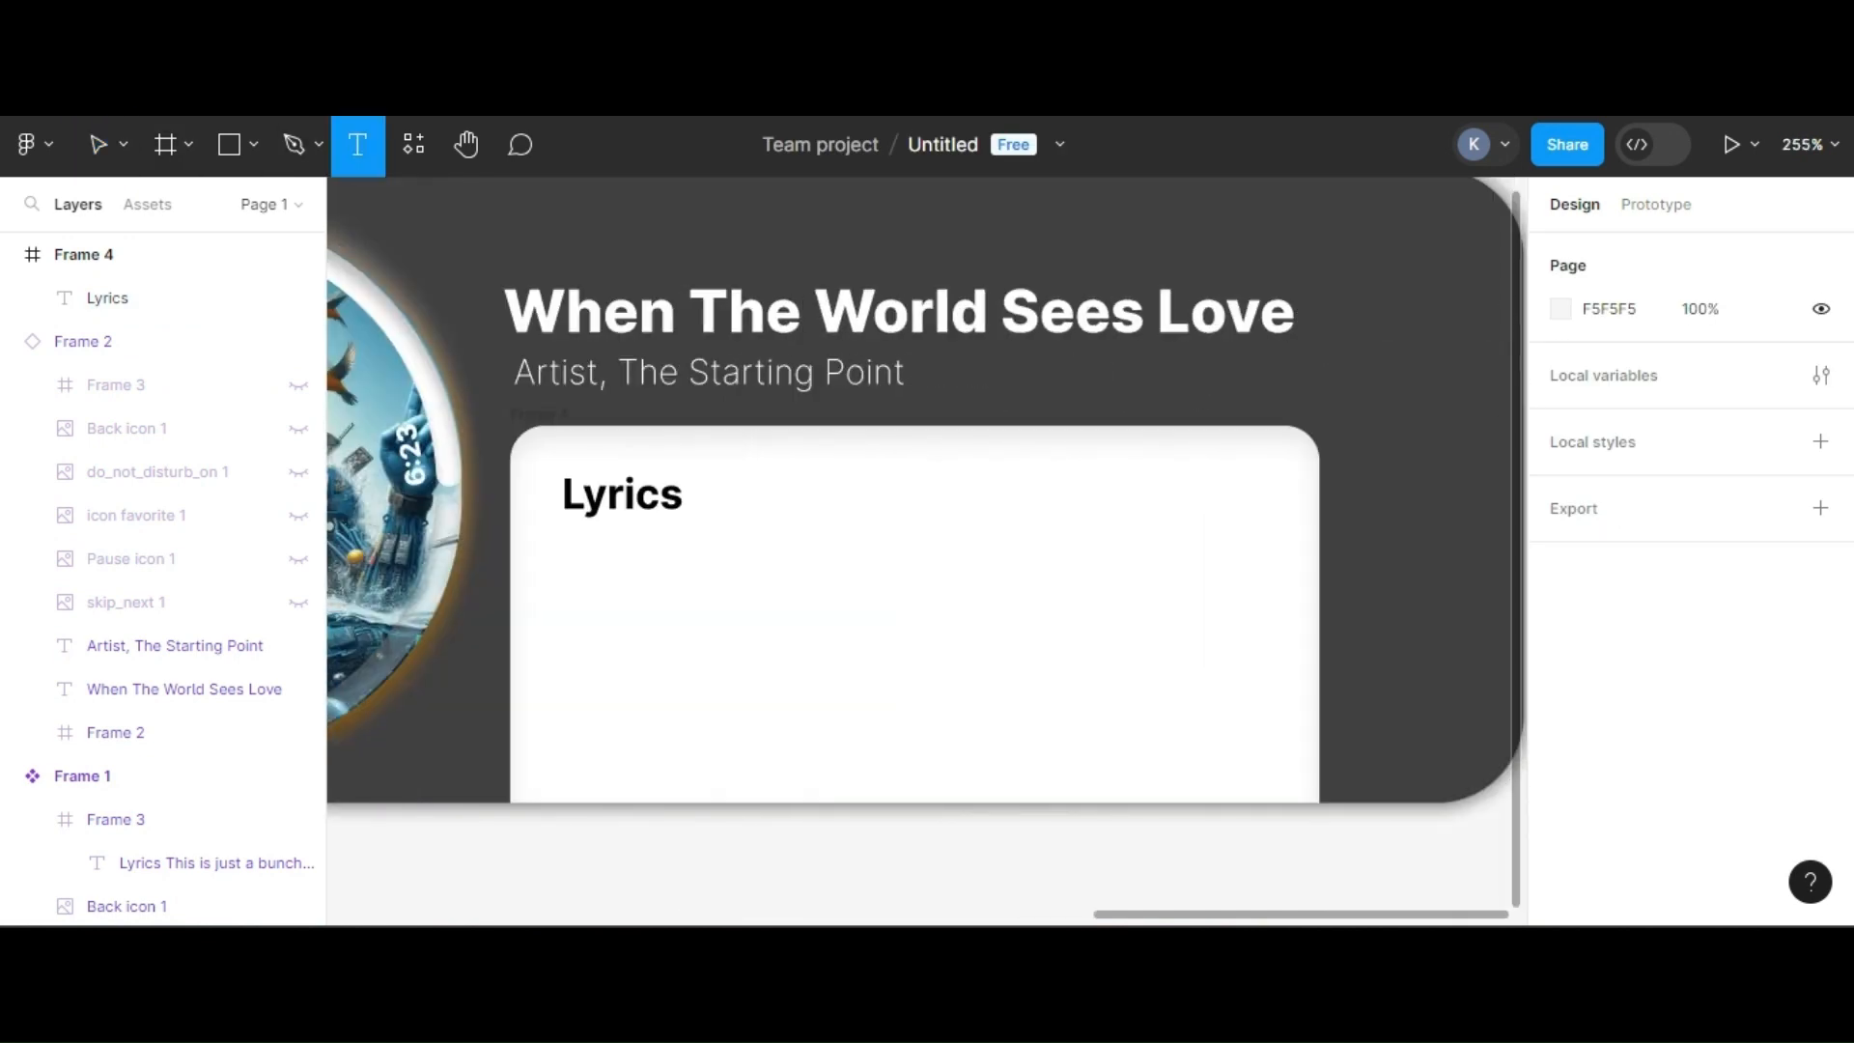
drag(565, 546, 1268, 803)
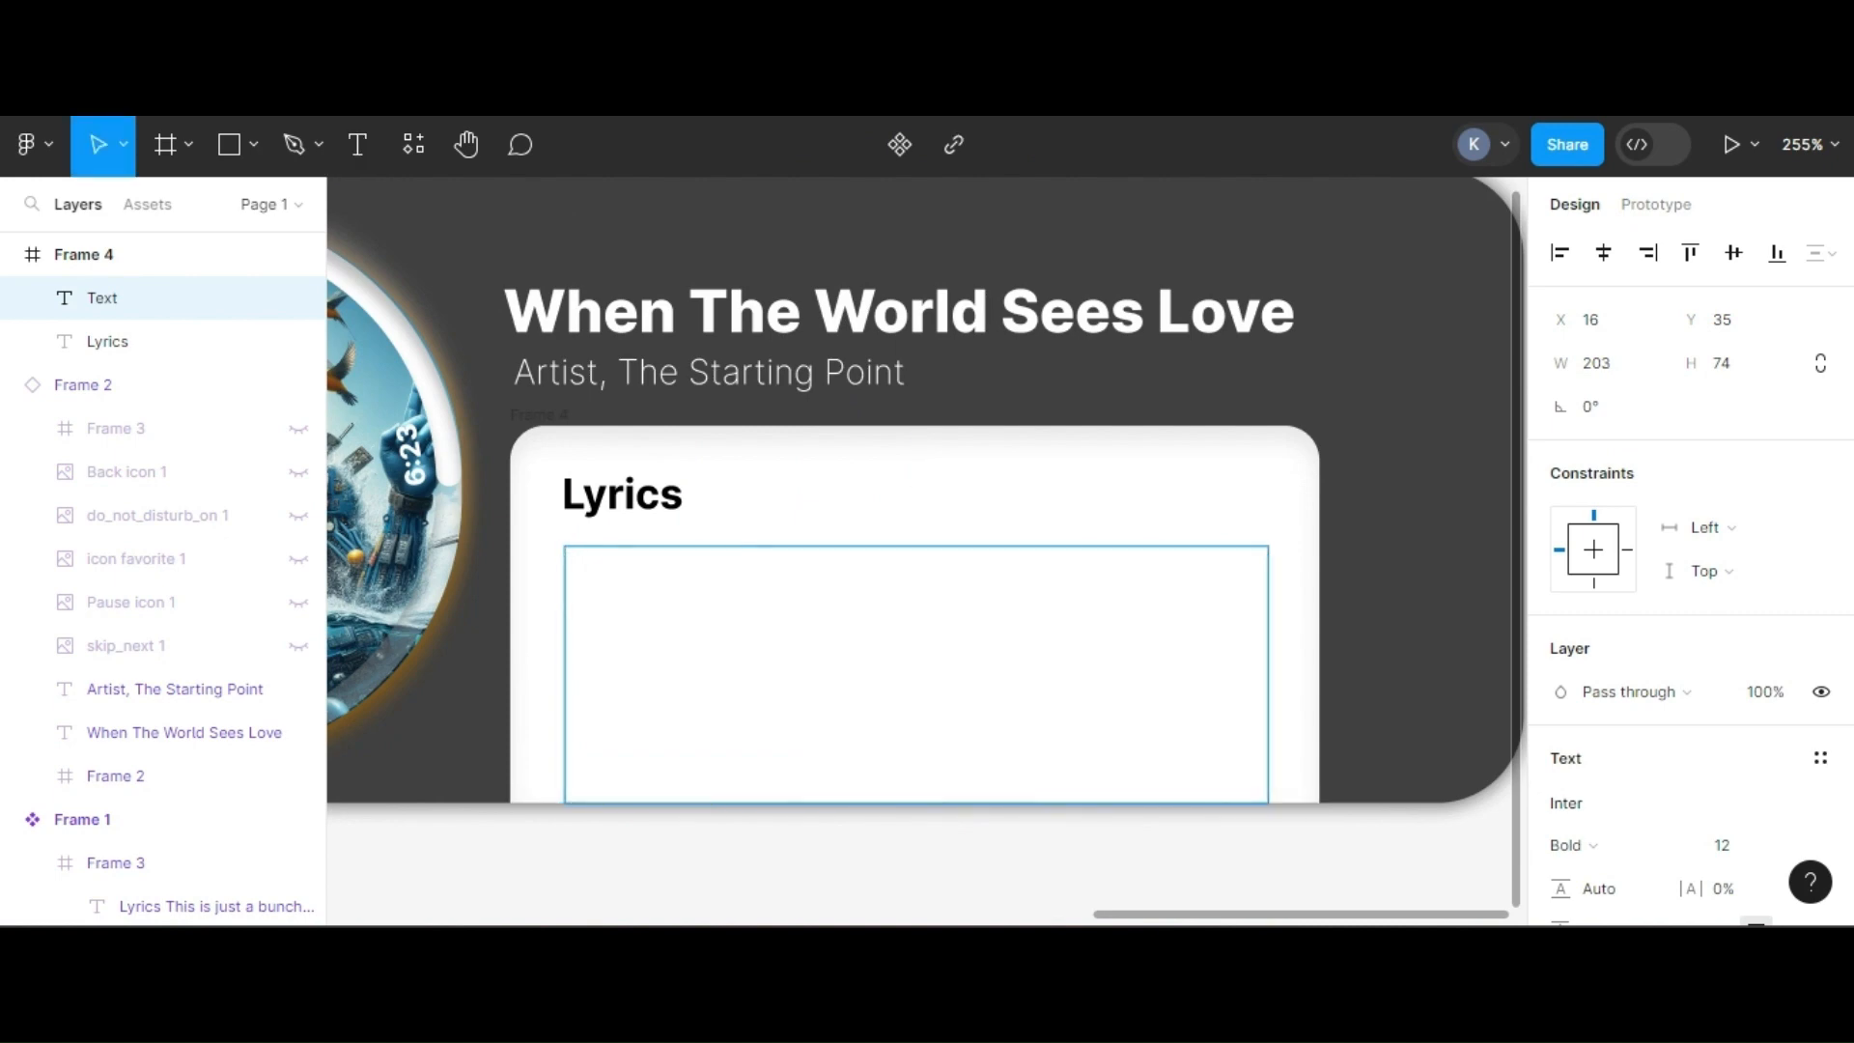
Copy the filler paragraph from the original card's lyrics panel.
scroll(927, 551, left, 3)
scroll(927, 550, down, 3)
scroll(927, 550, left, 5)
click(916, 695)
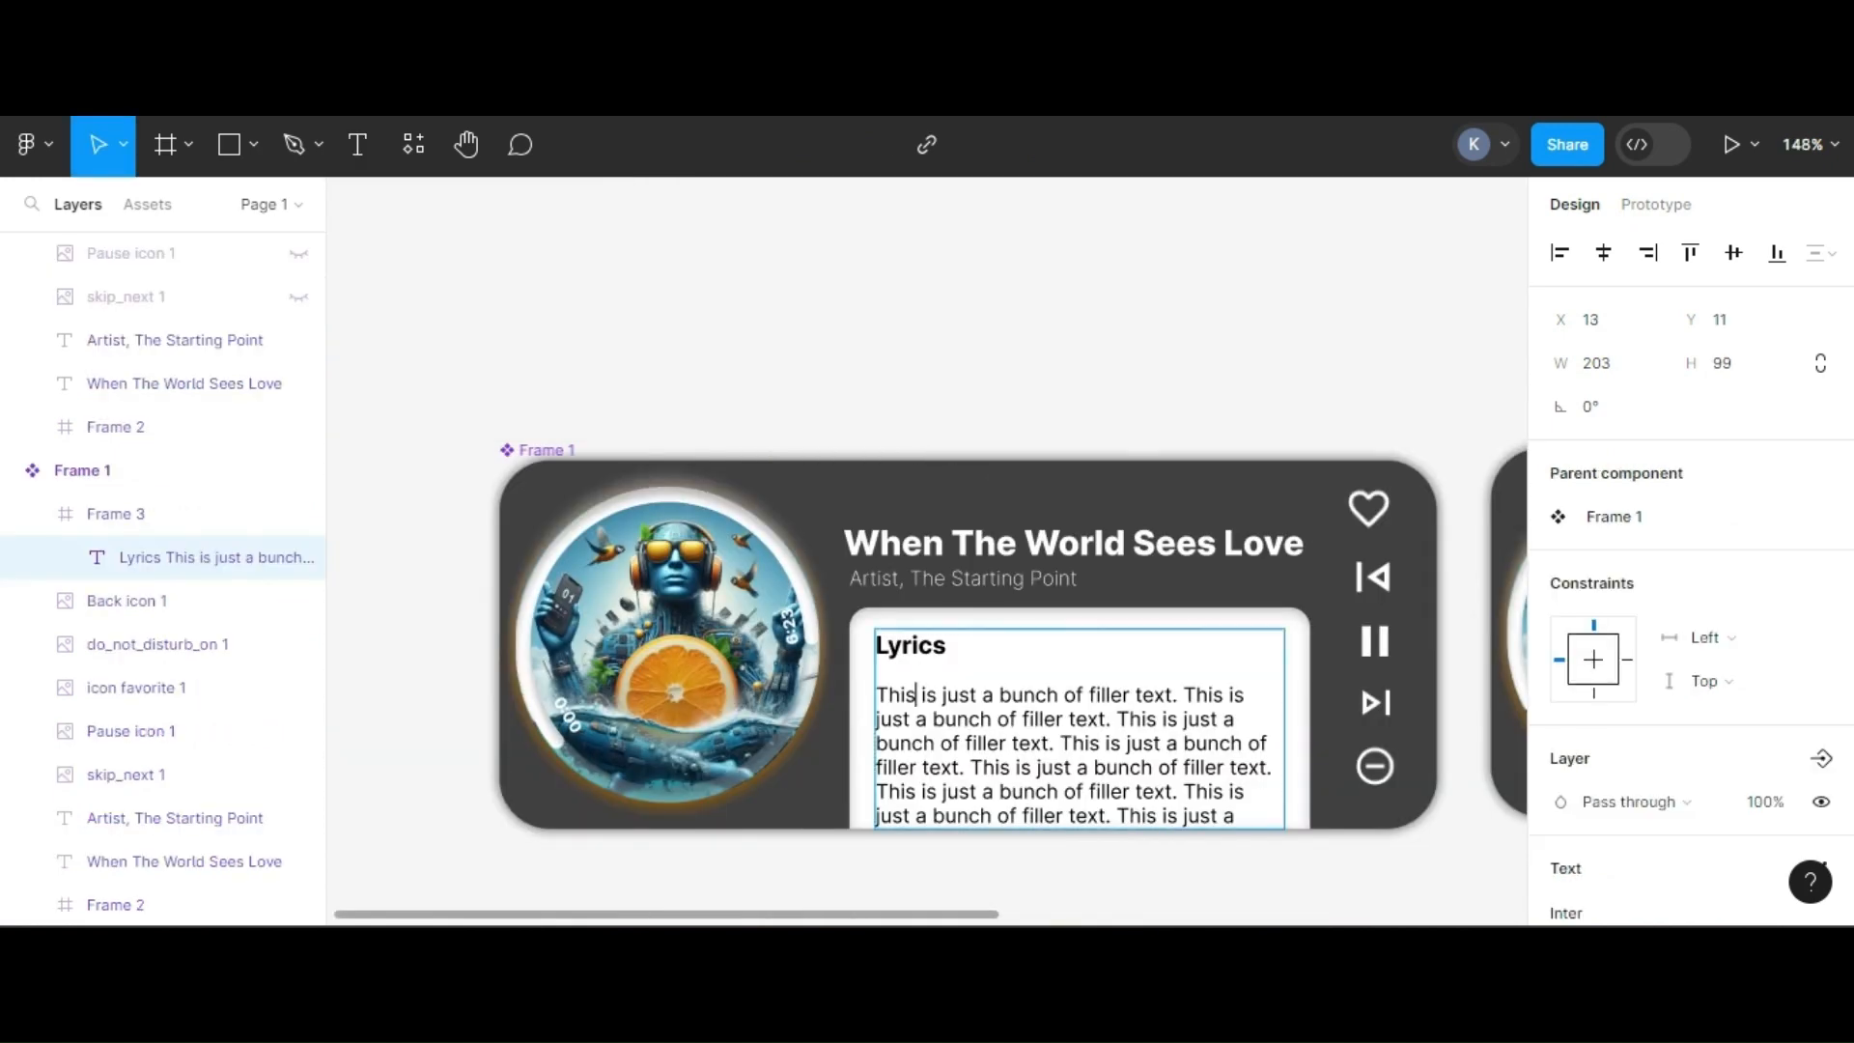
drag(876, 695, 1055, 840)
key(ctrl+c)
Create a text box of about 200 × 77 below the second card's Lyrics heading and paste the filler paragraph into it.
scroll(927, 550, right, 5)
click(866, 704)
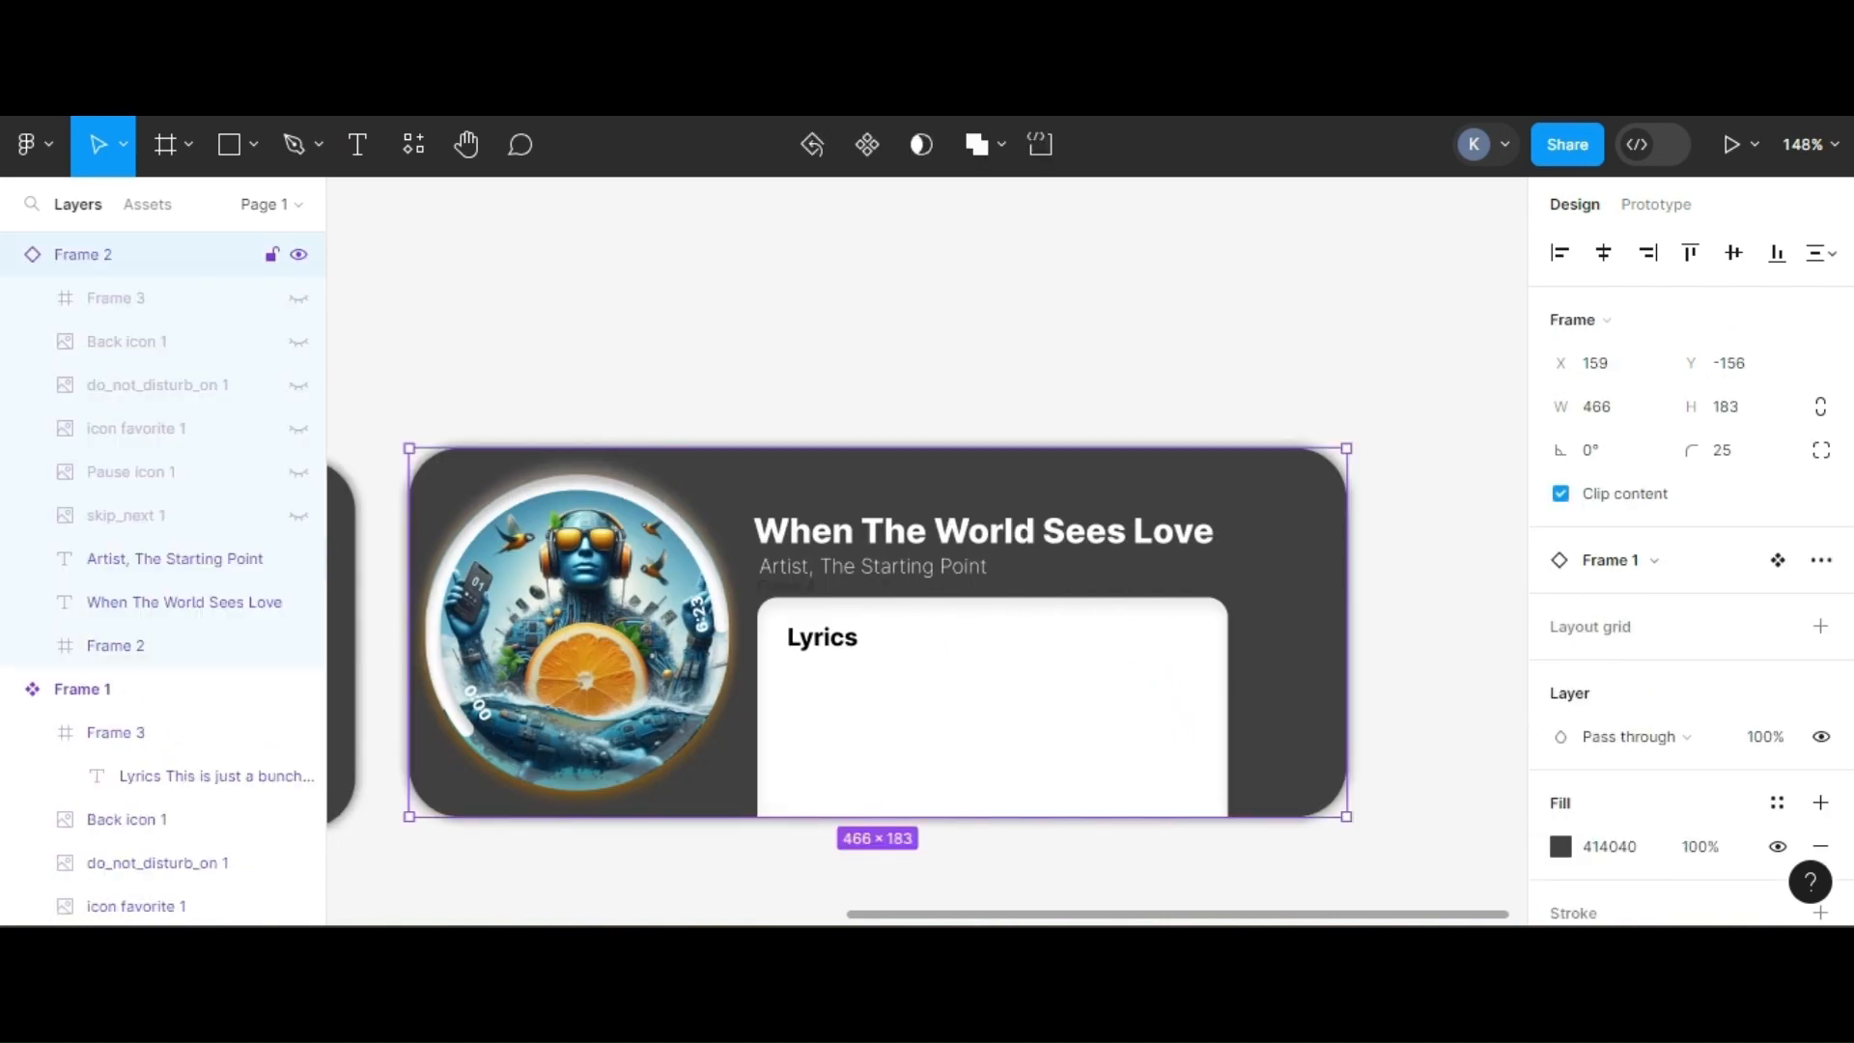
scroll(866, 704, up, 4)
scroll(927, 551, down, 2)
key(t)
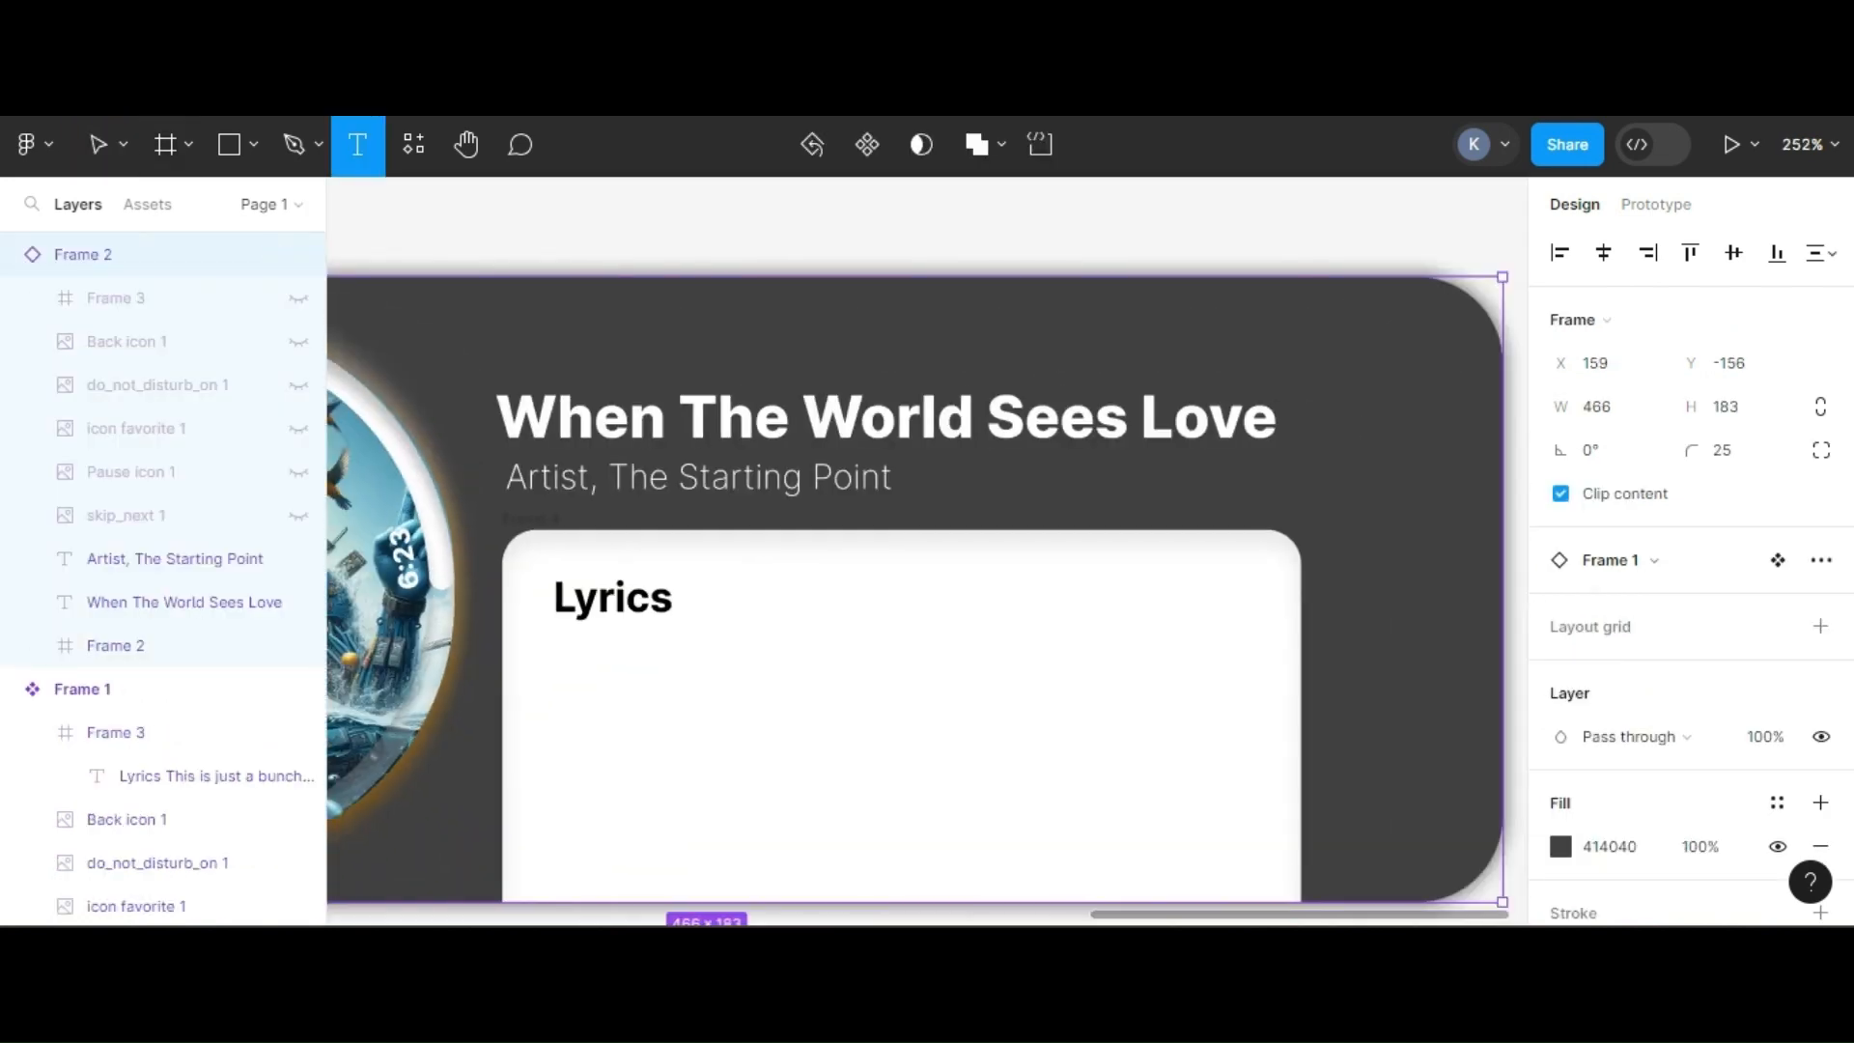
scroll(915, 550, down, 2)
drag(560, 463, 1242, 727)
key(ctrl+v)
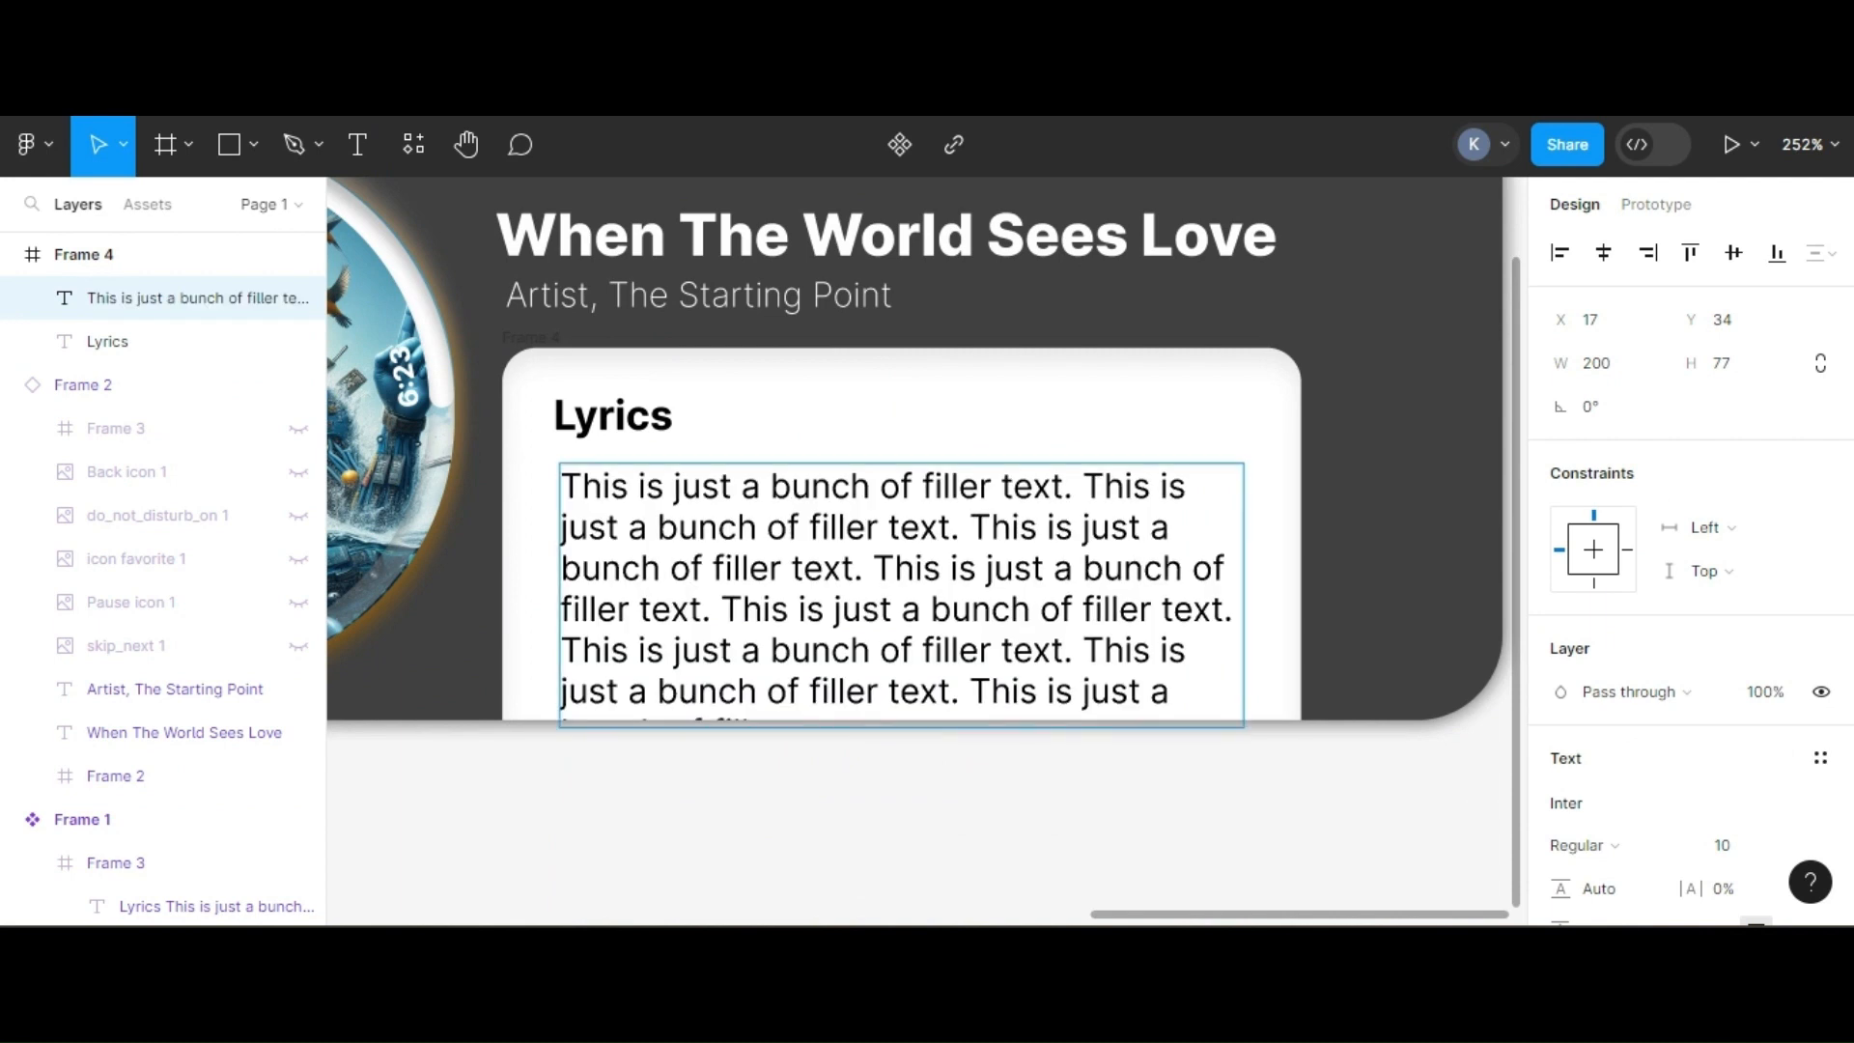
Widen the filler text box to about 204, with its left edge aligned to the Lyrics heading.
key(Escape)
drag(560, 594, 553, 595)
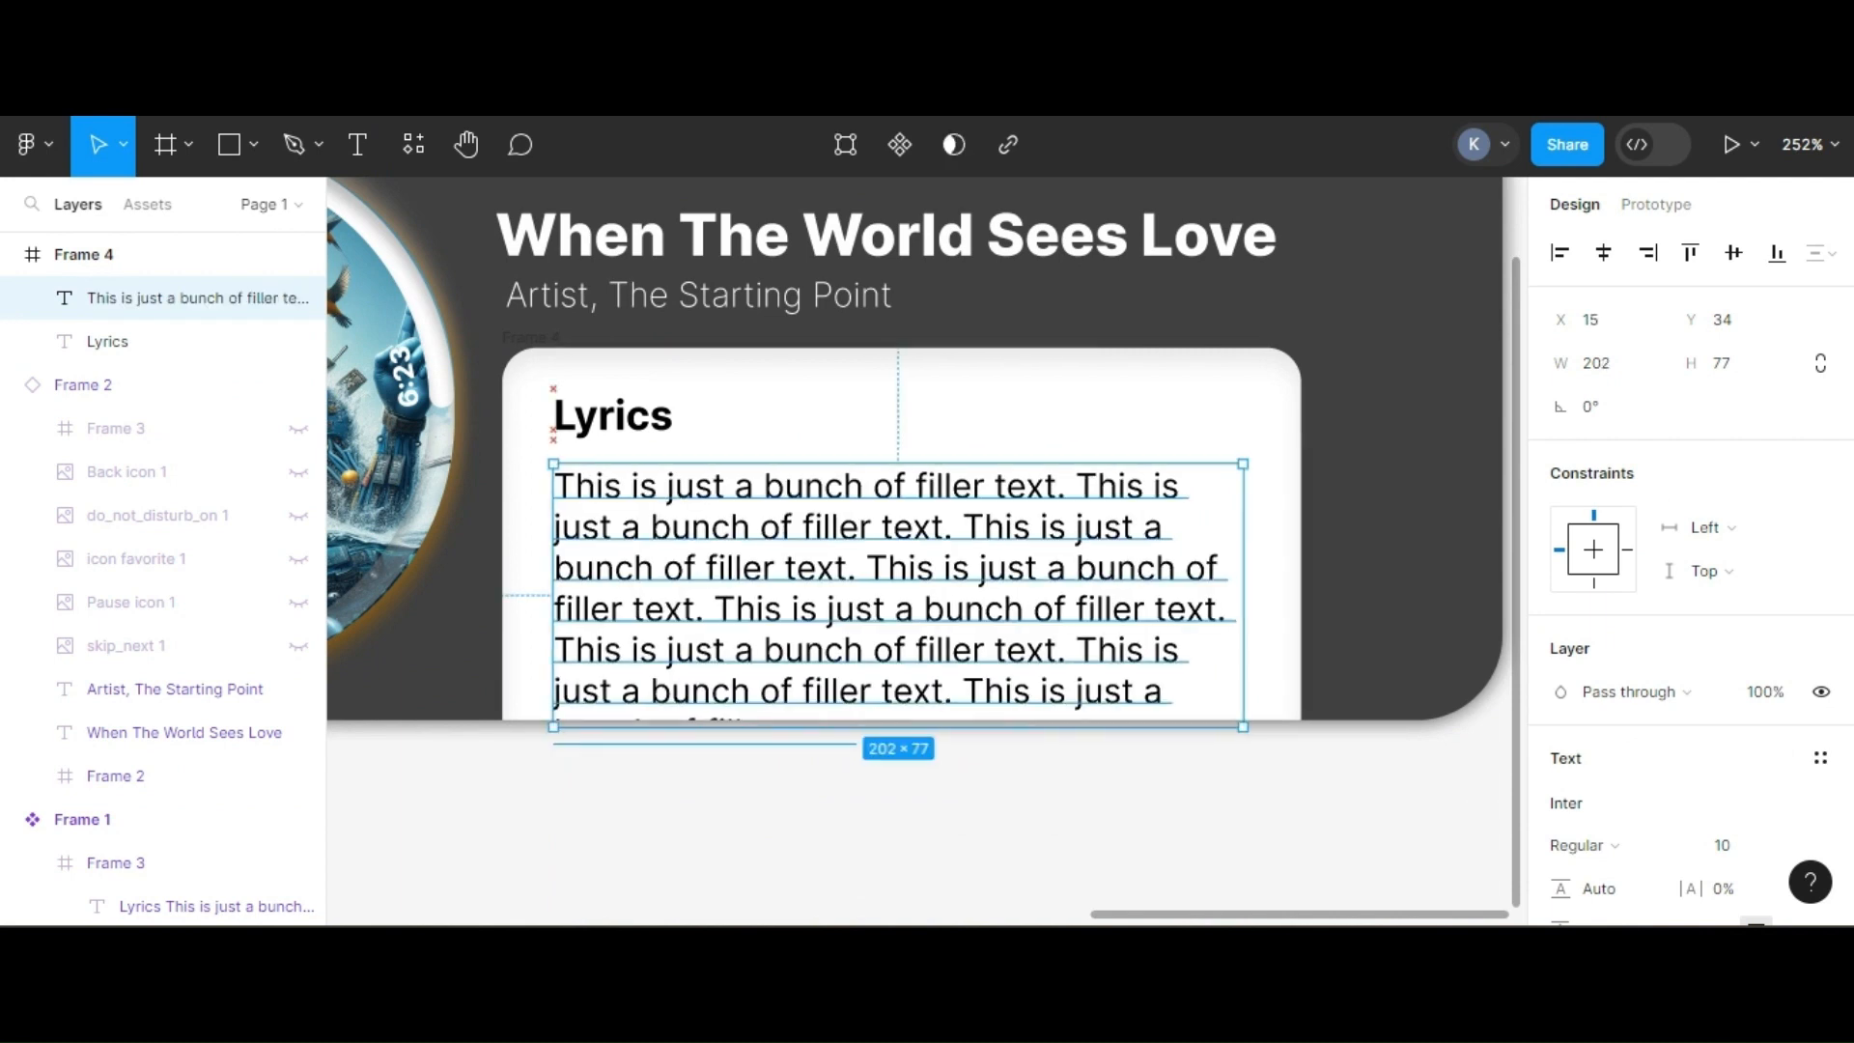
drag(1243, 594, 1249, 595)
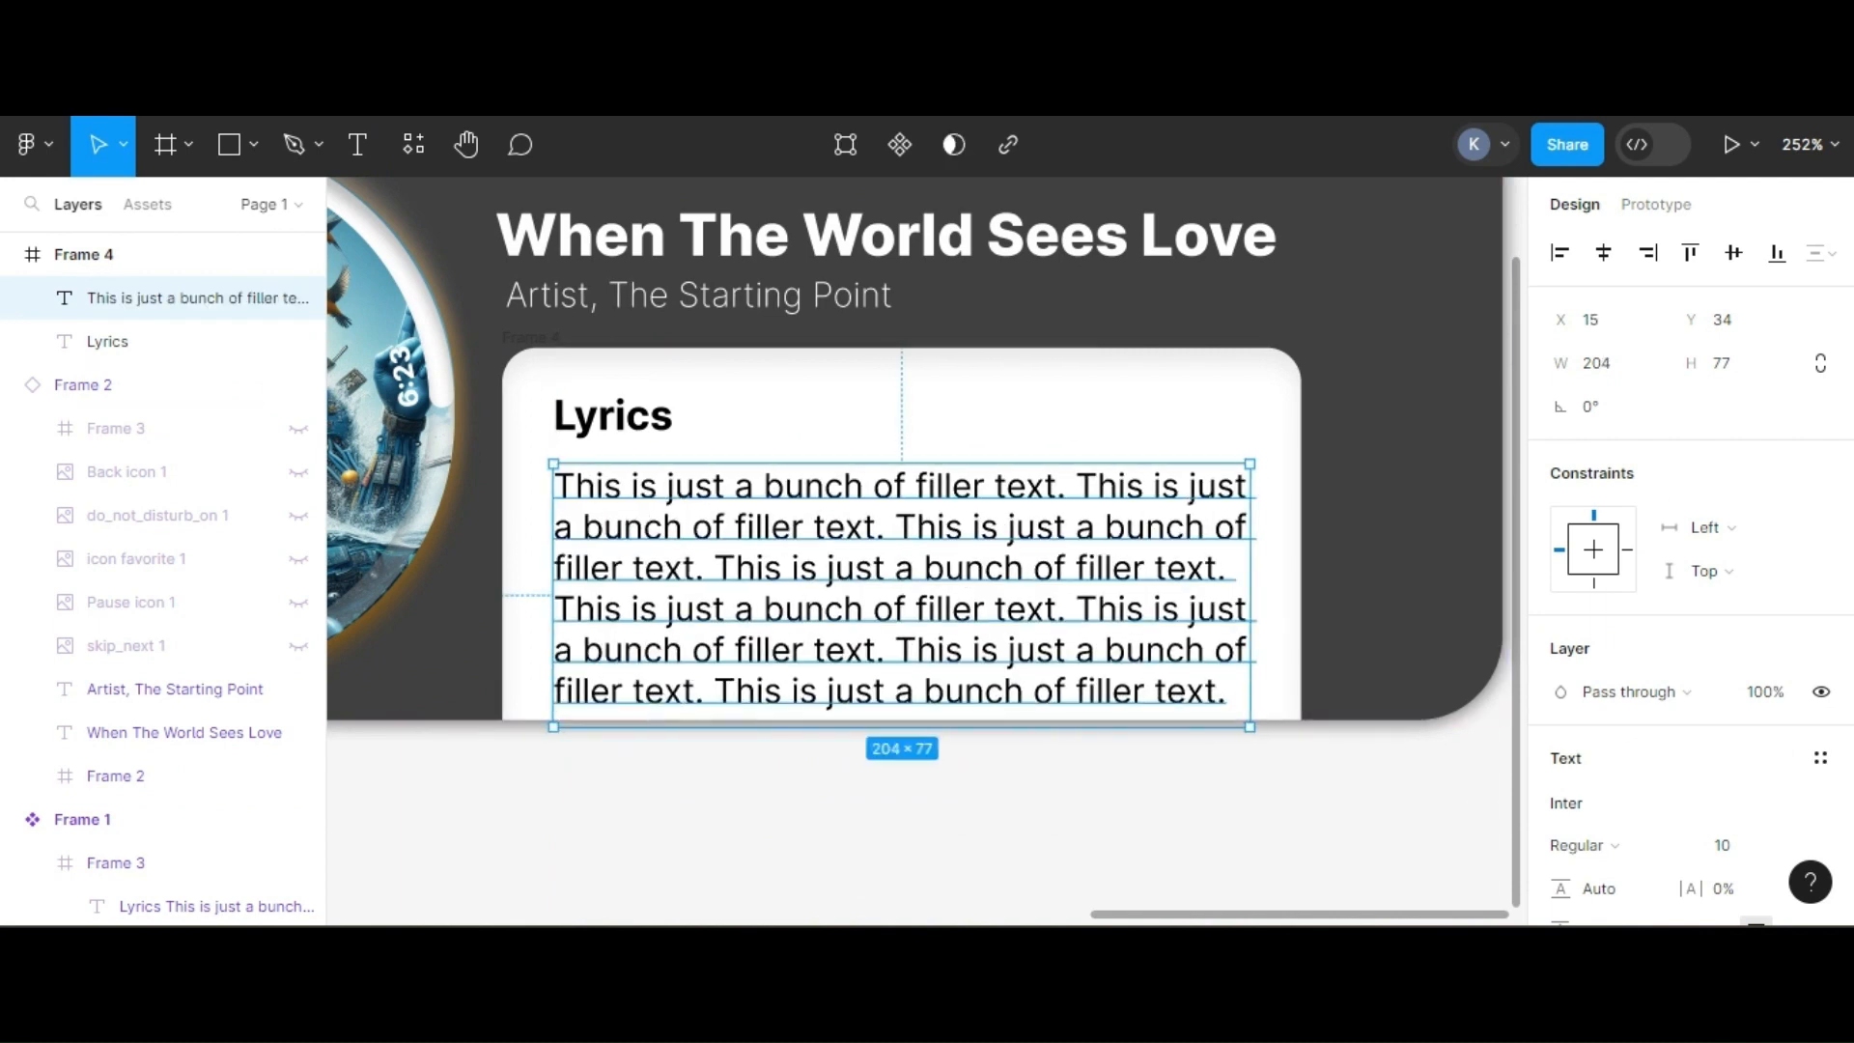
key(Escape)
scroll(927, 551, down, 3)
scroll(927, 550, right, 4)
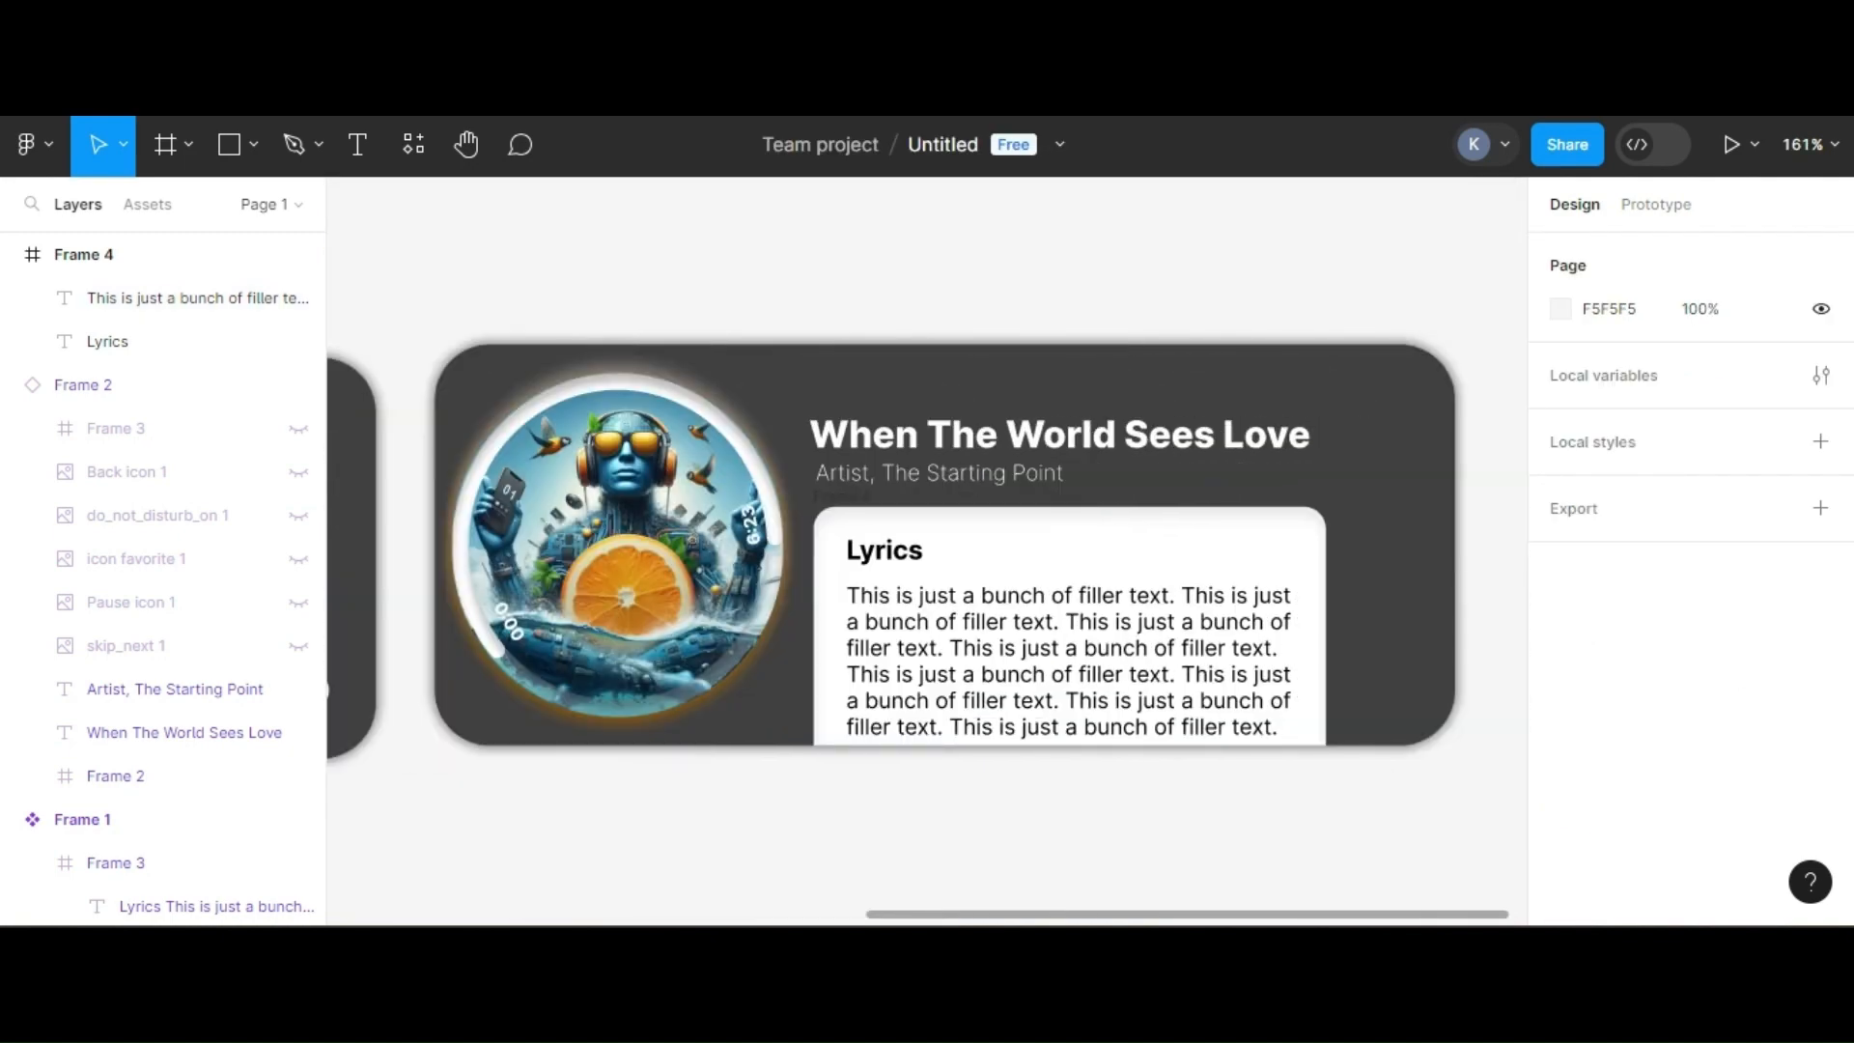
Import all five icon images: Back icon, do_not_disturb_on, icon favorite, Pause icon and skip_next.
scroll(926, 551, left, 4)
scroll(927, 550, right, 4)
scroll(927, 551, down, 5)
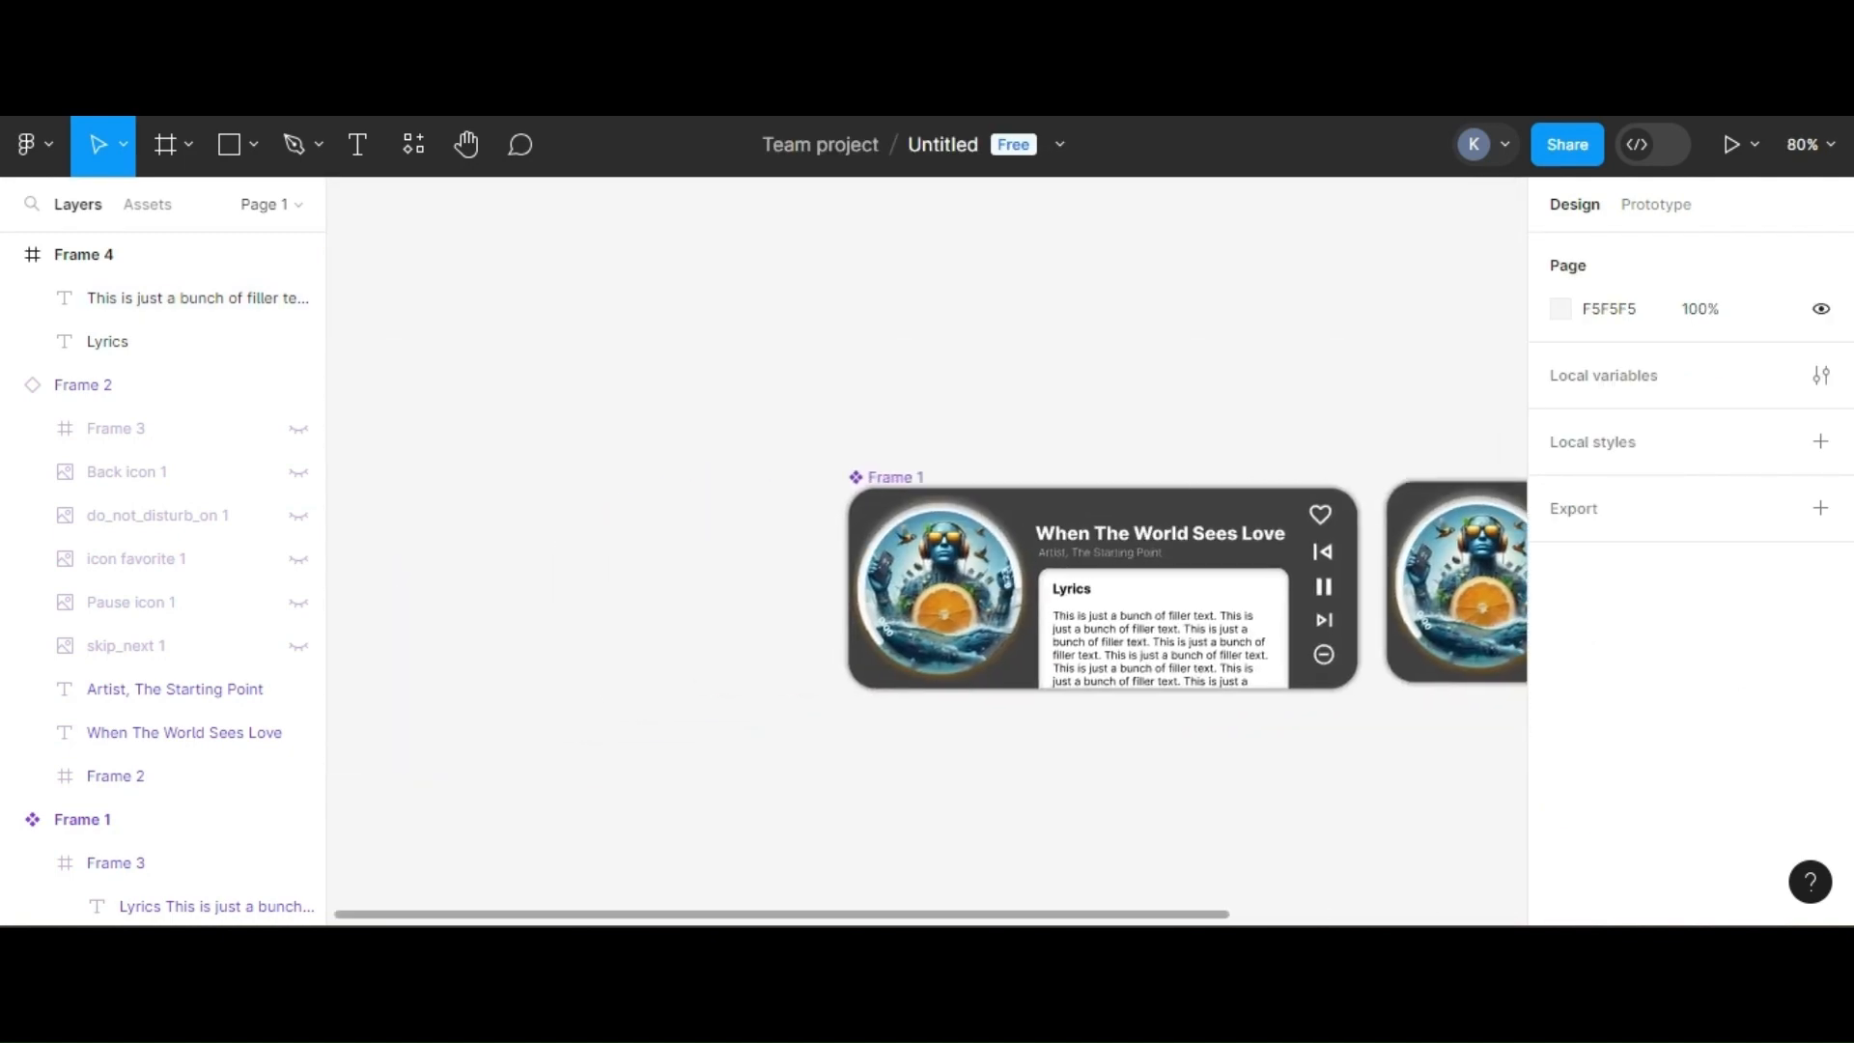
scroll(927, 550, right, 6)
scroll(927, 550, up, 2)
click(35, 145)
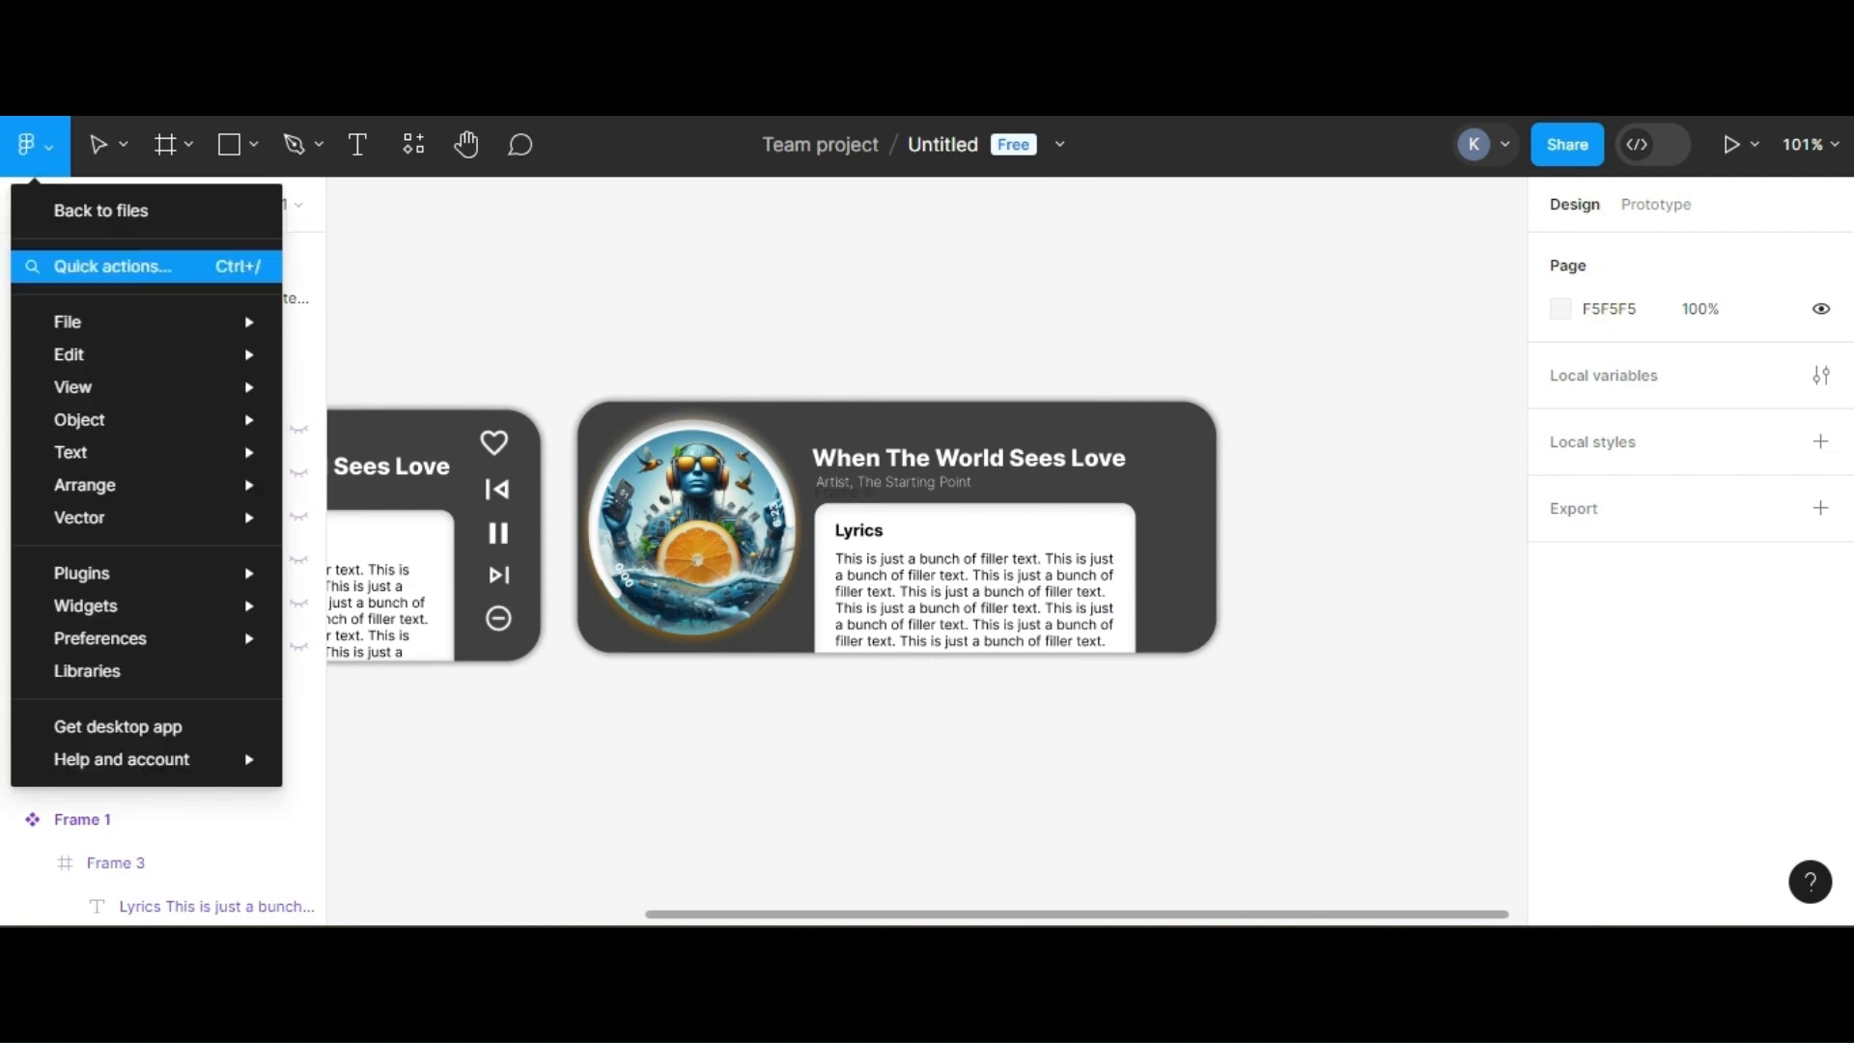
mouse_move(68, 322)
click(381, 444)
key(ctrl+a)
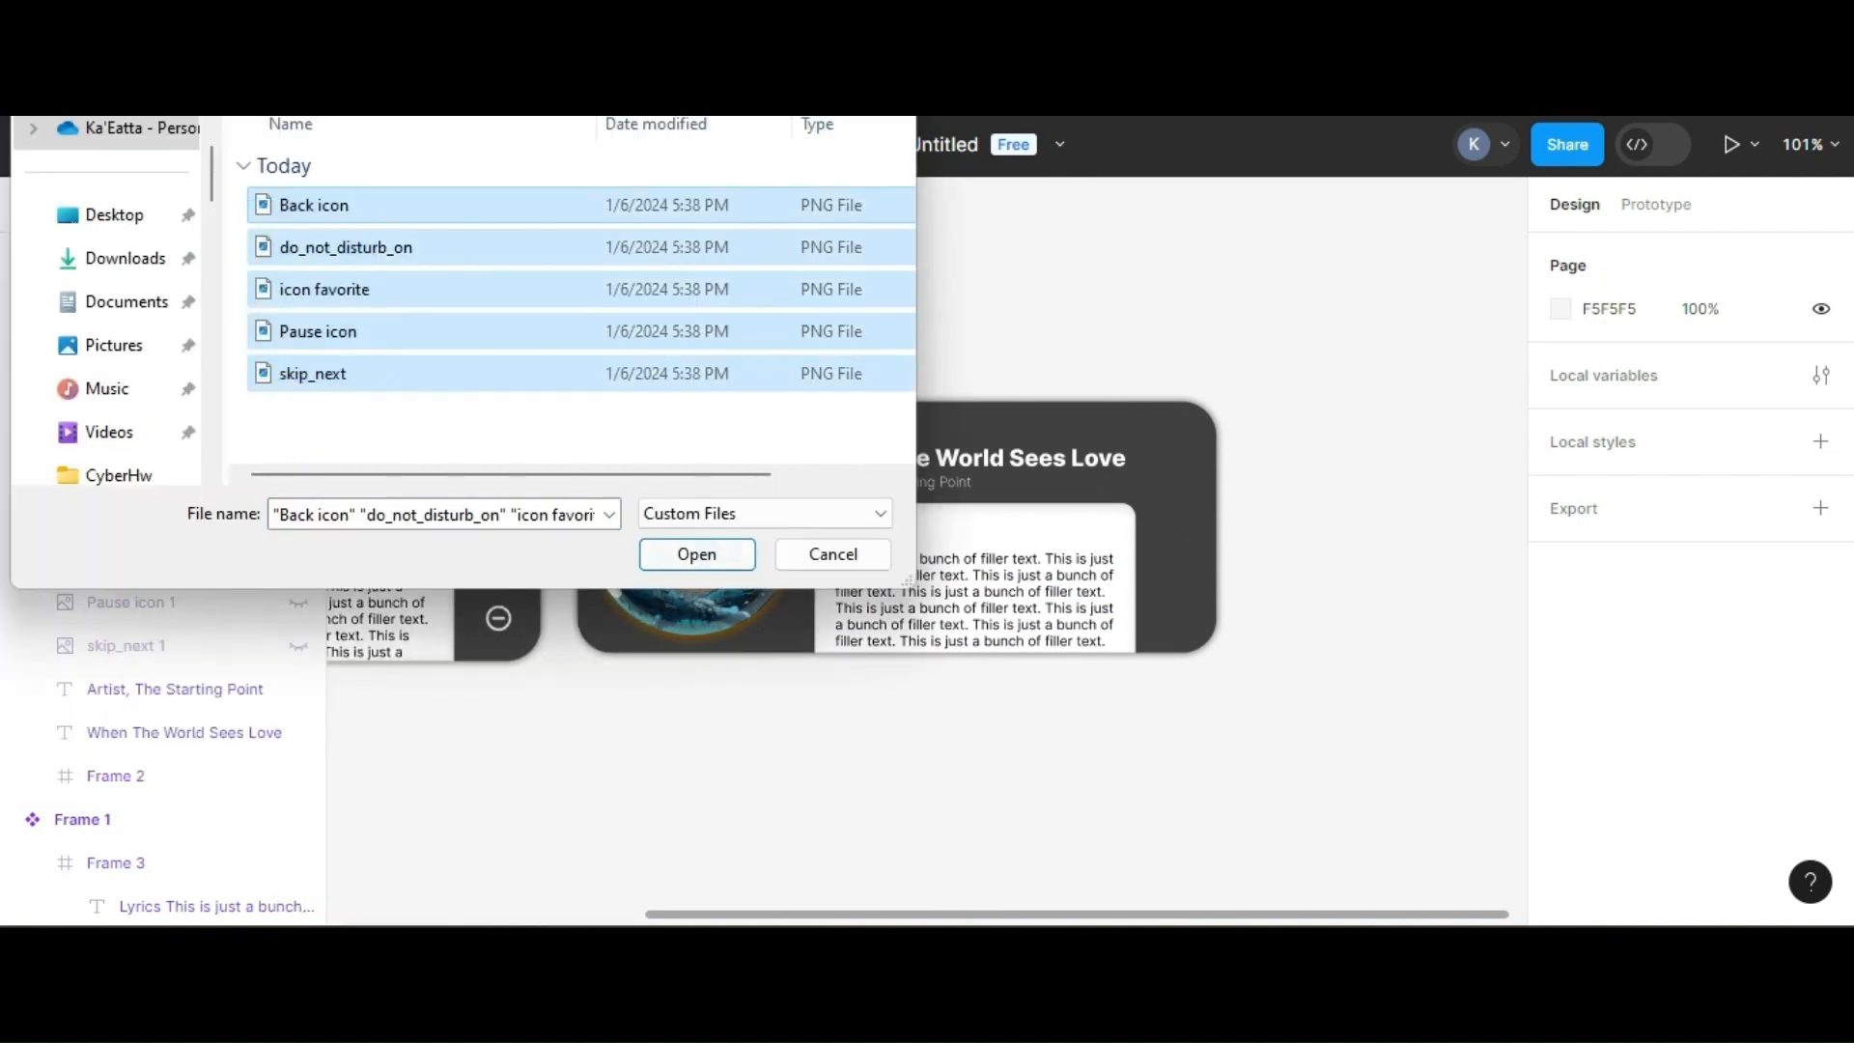
key(Return)
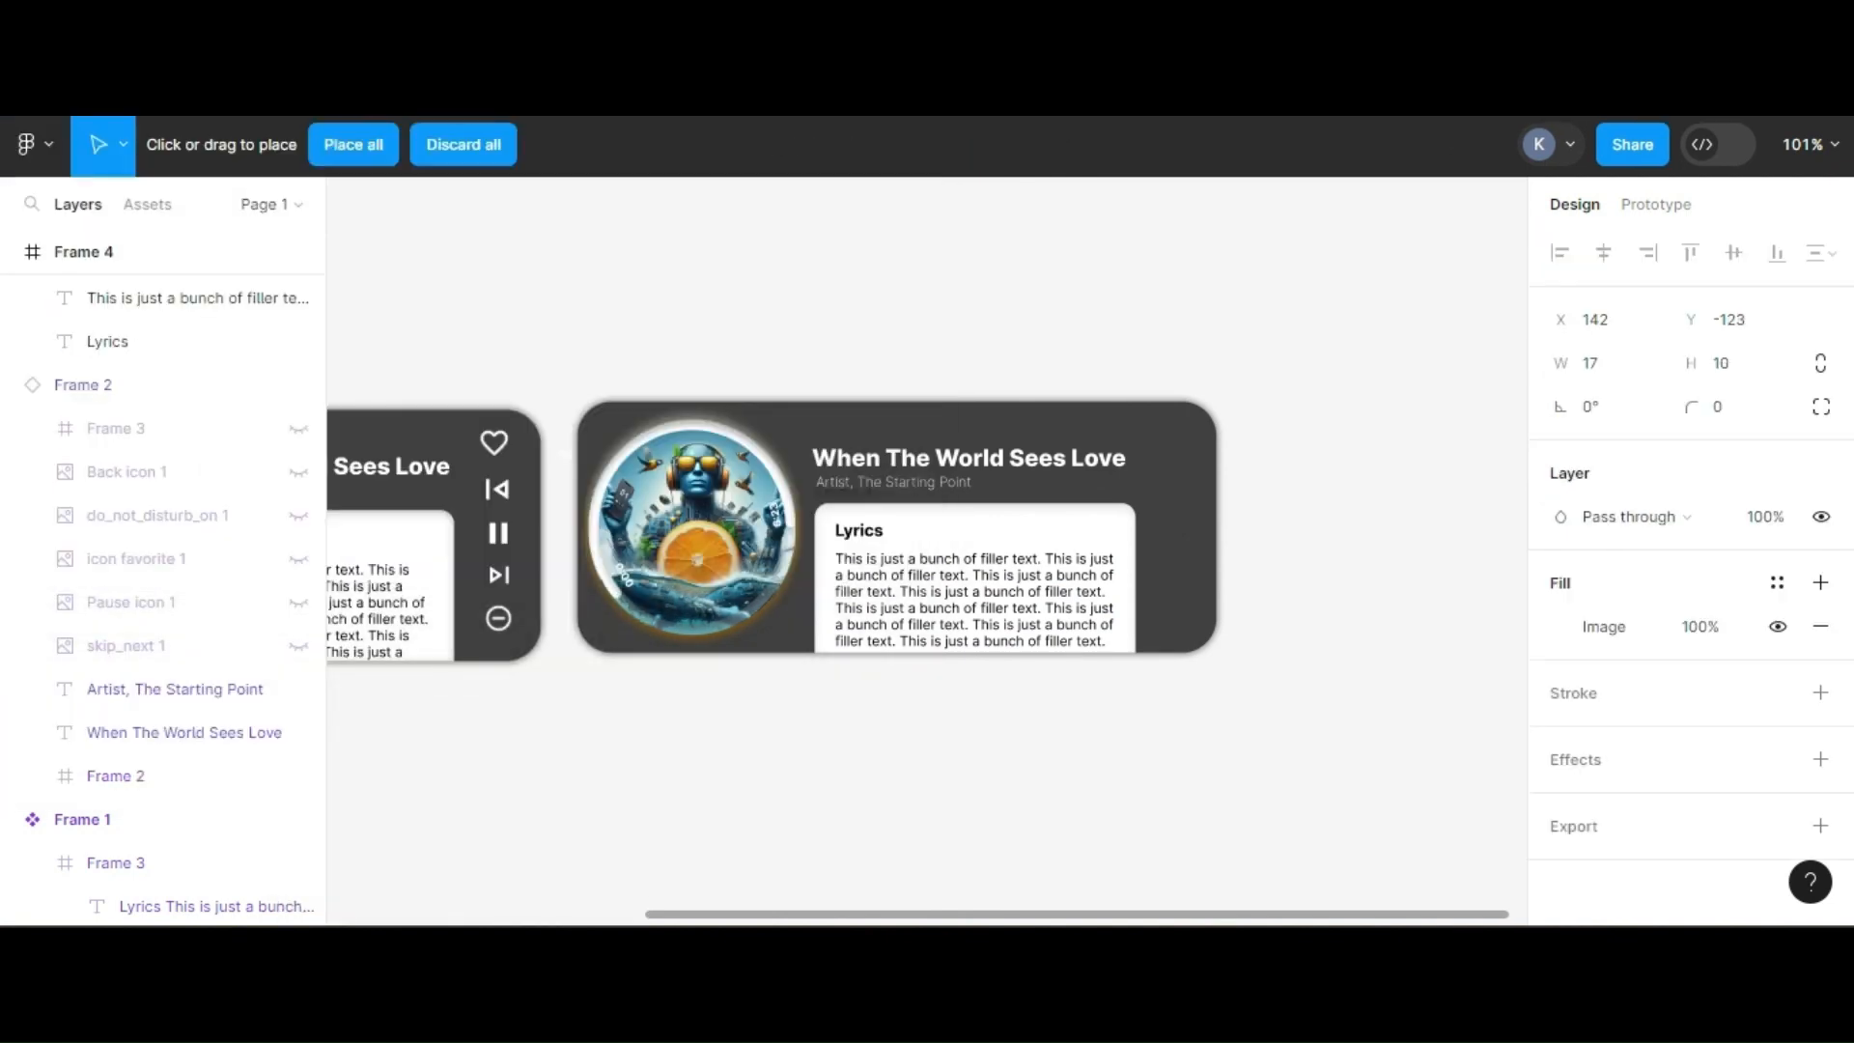
Place the pause, favorite, do-not-disturb and back icons along the second card's right side.
click(1184, 482)
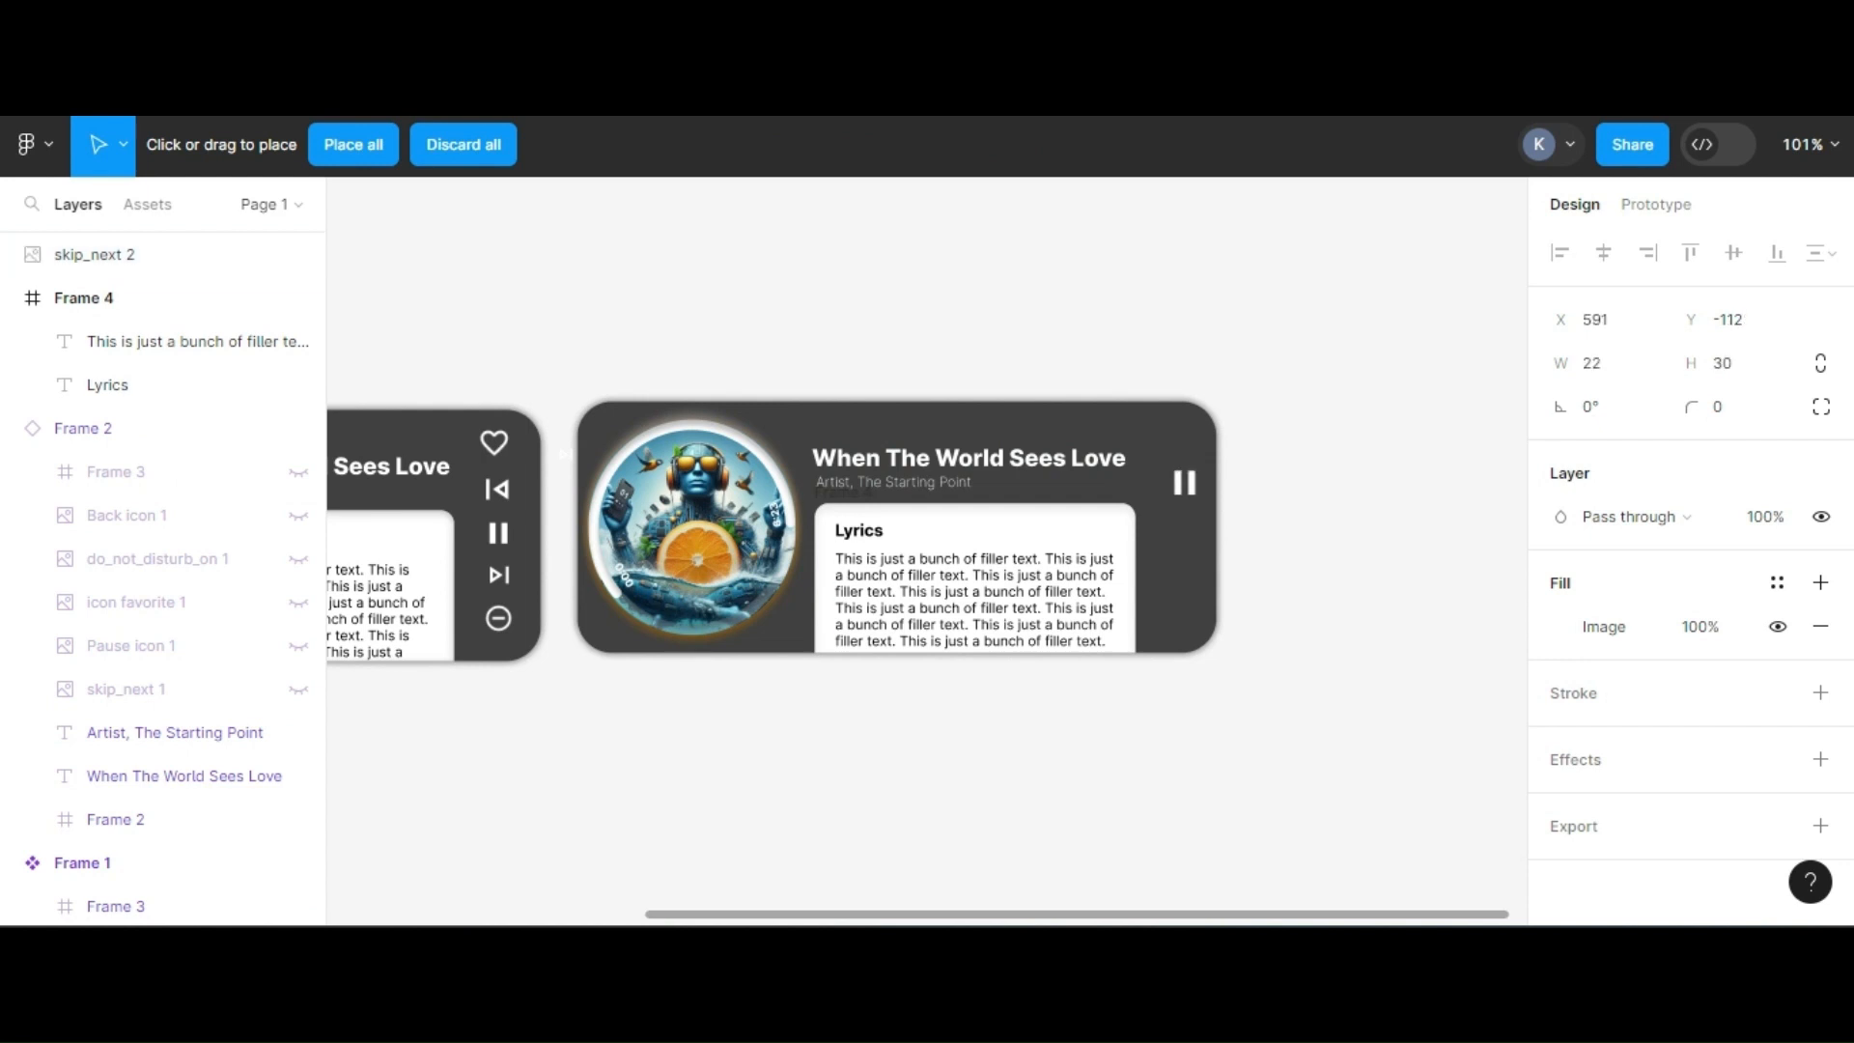
click(1195, 550)
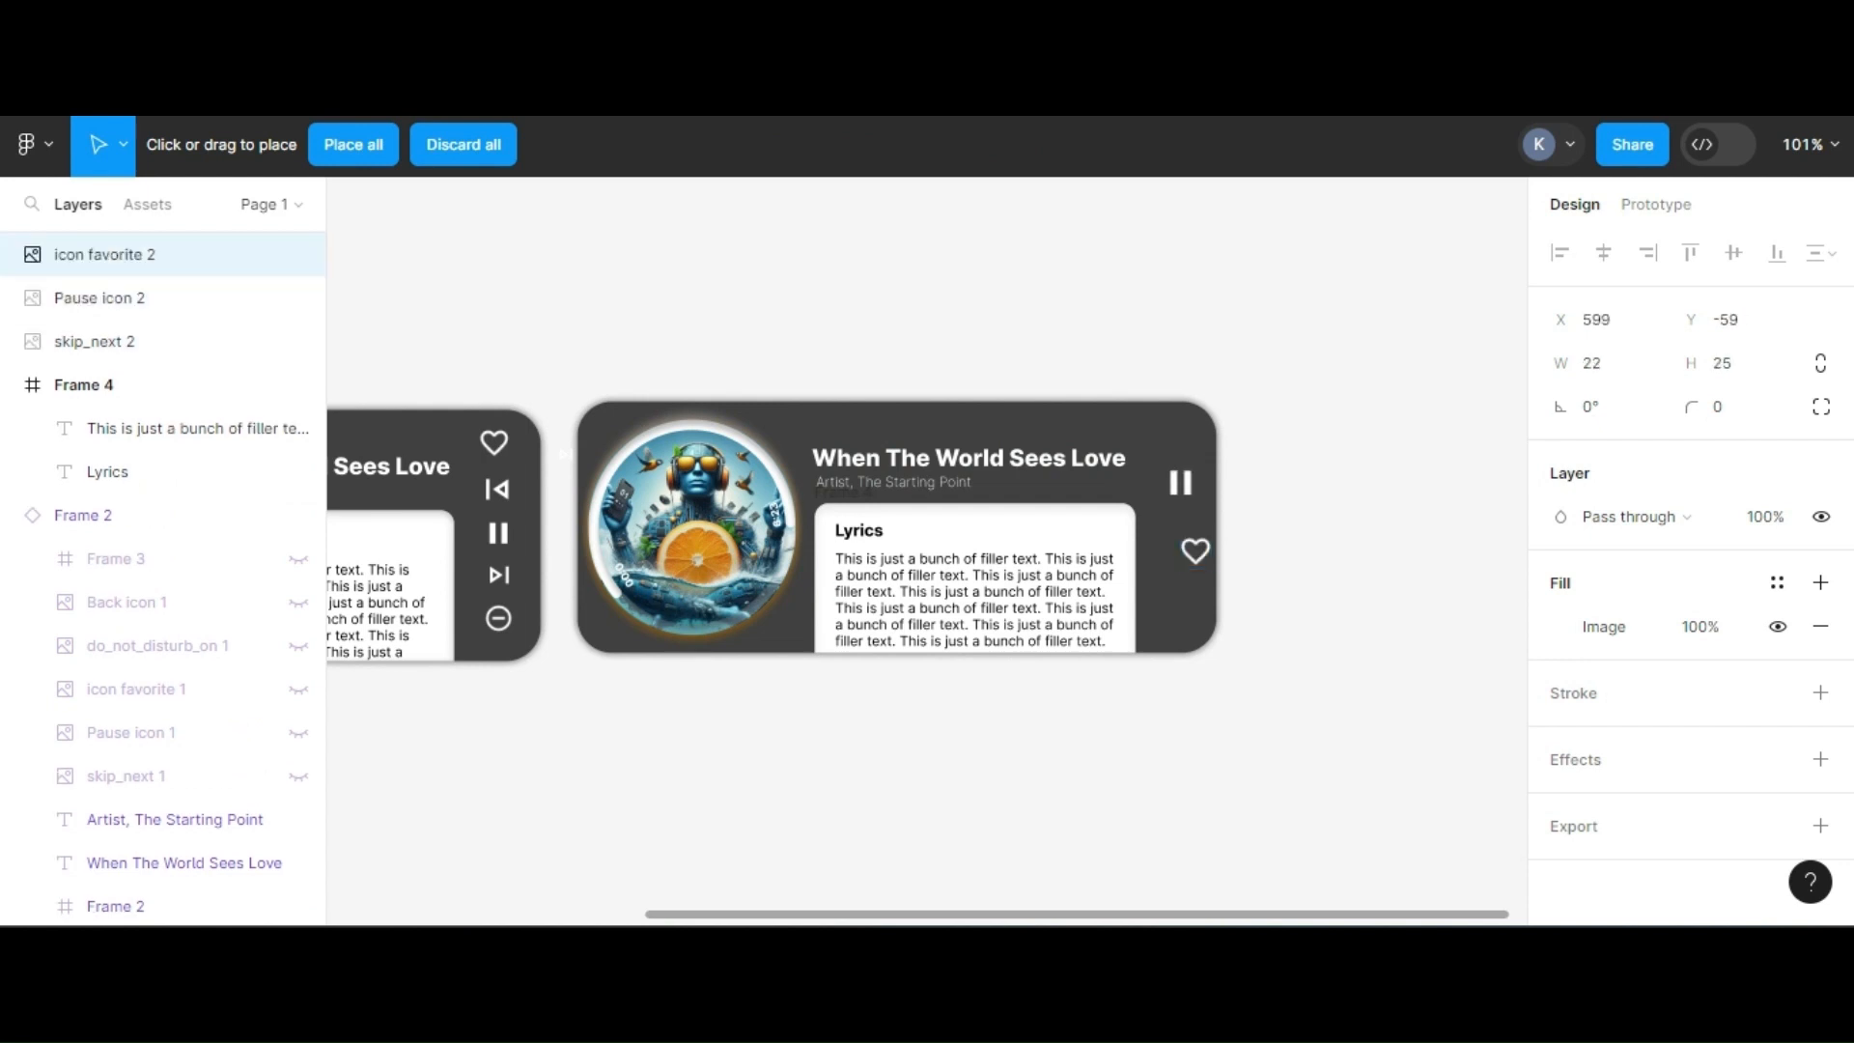
click(1177, 593)
click(1177, 593)
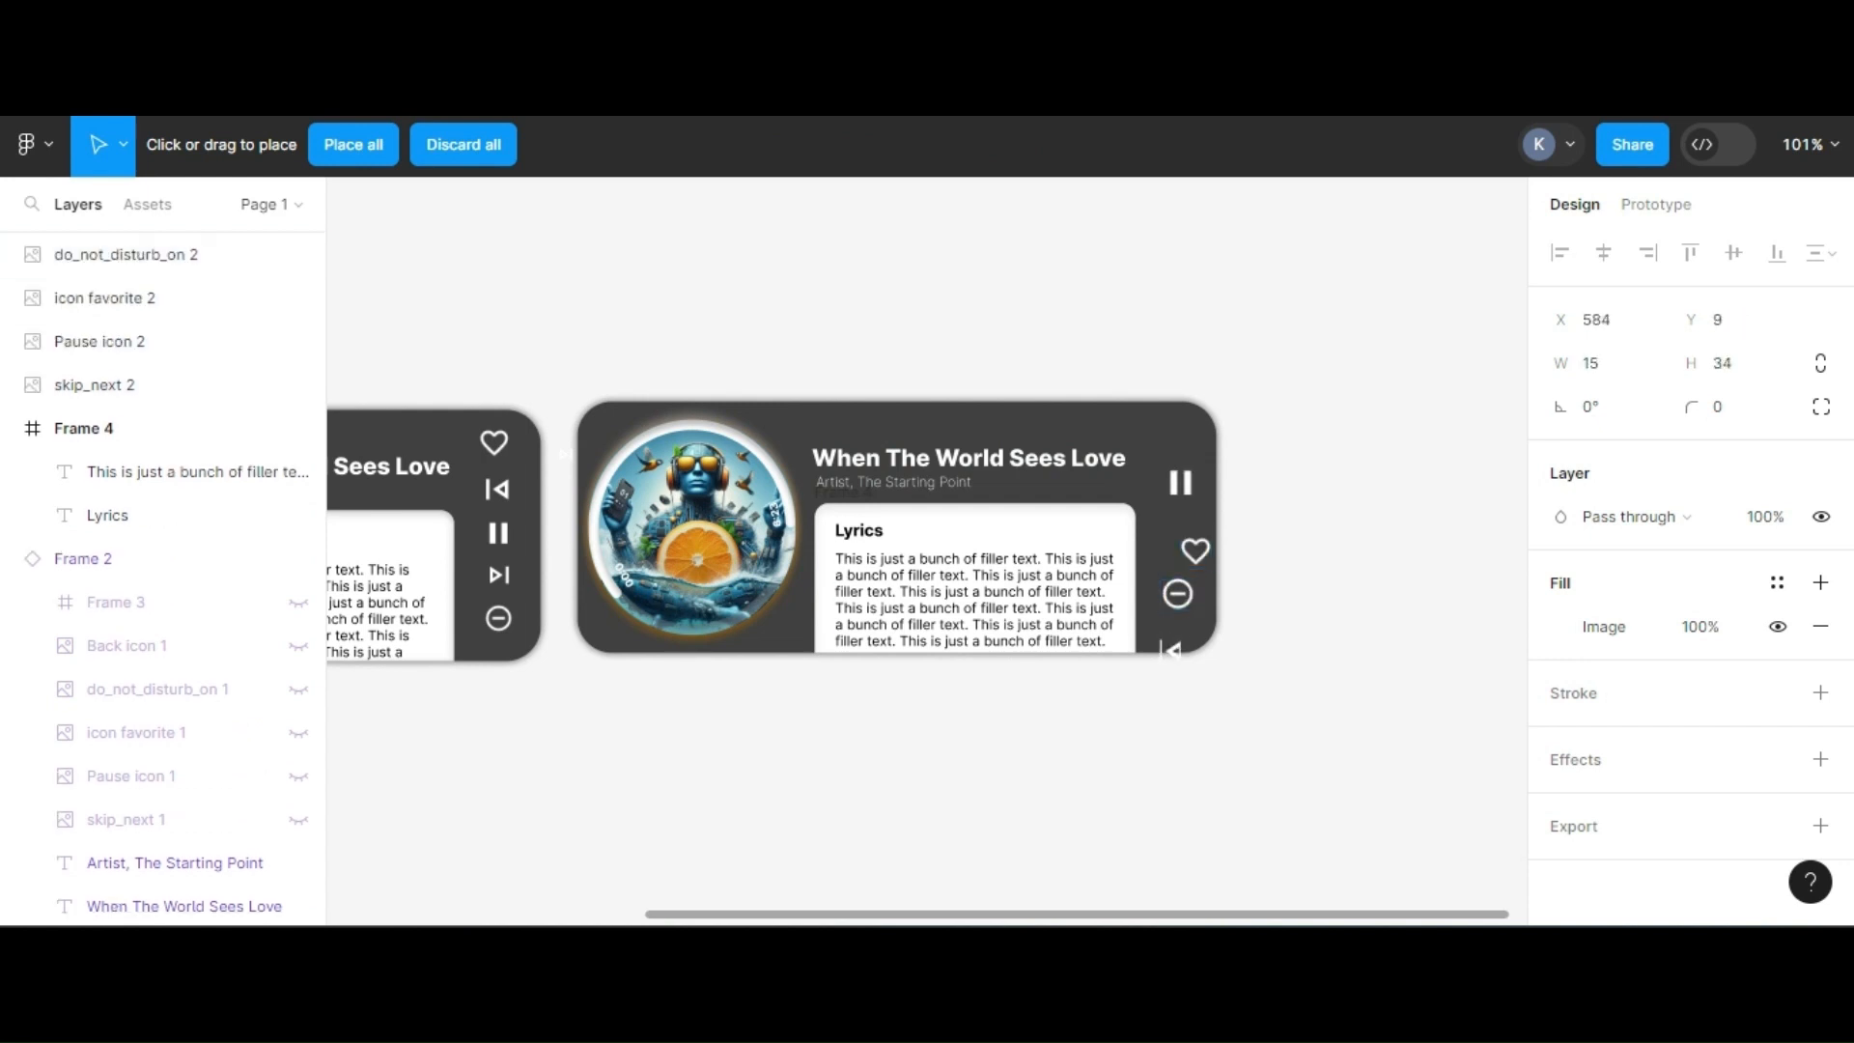
drag(1180, 674, 1193, 675)
Enlarge the skip icon to 22 × 27 and stack the icons beside the lyrics panel as heart, back, pause, skip, do-not-disturb.
click(565, 454)
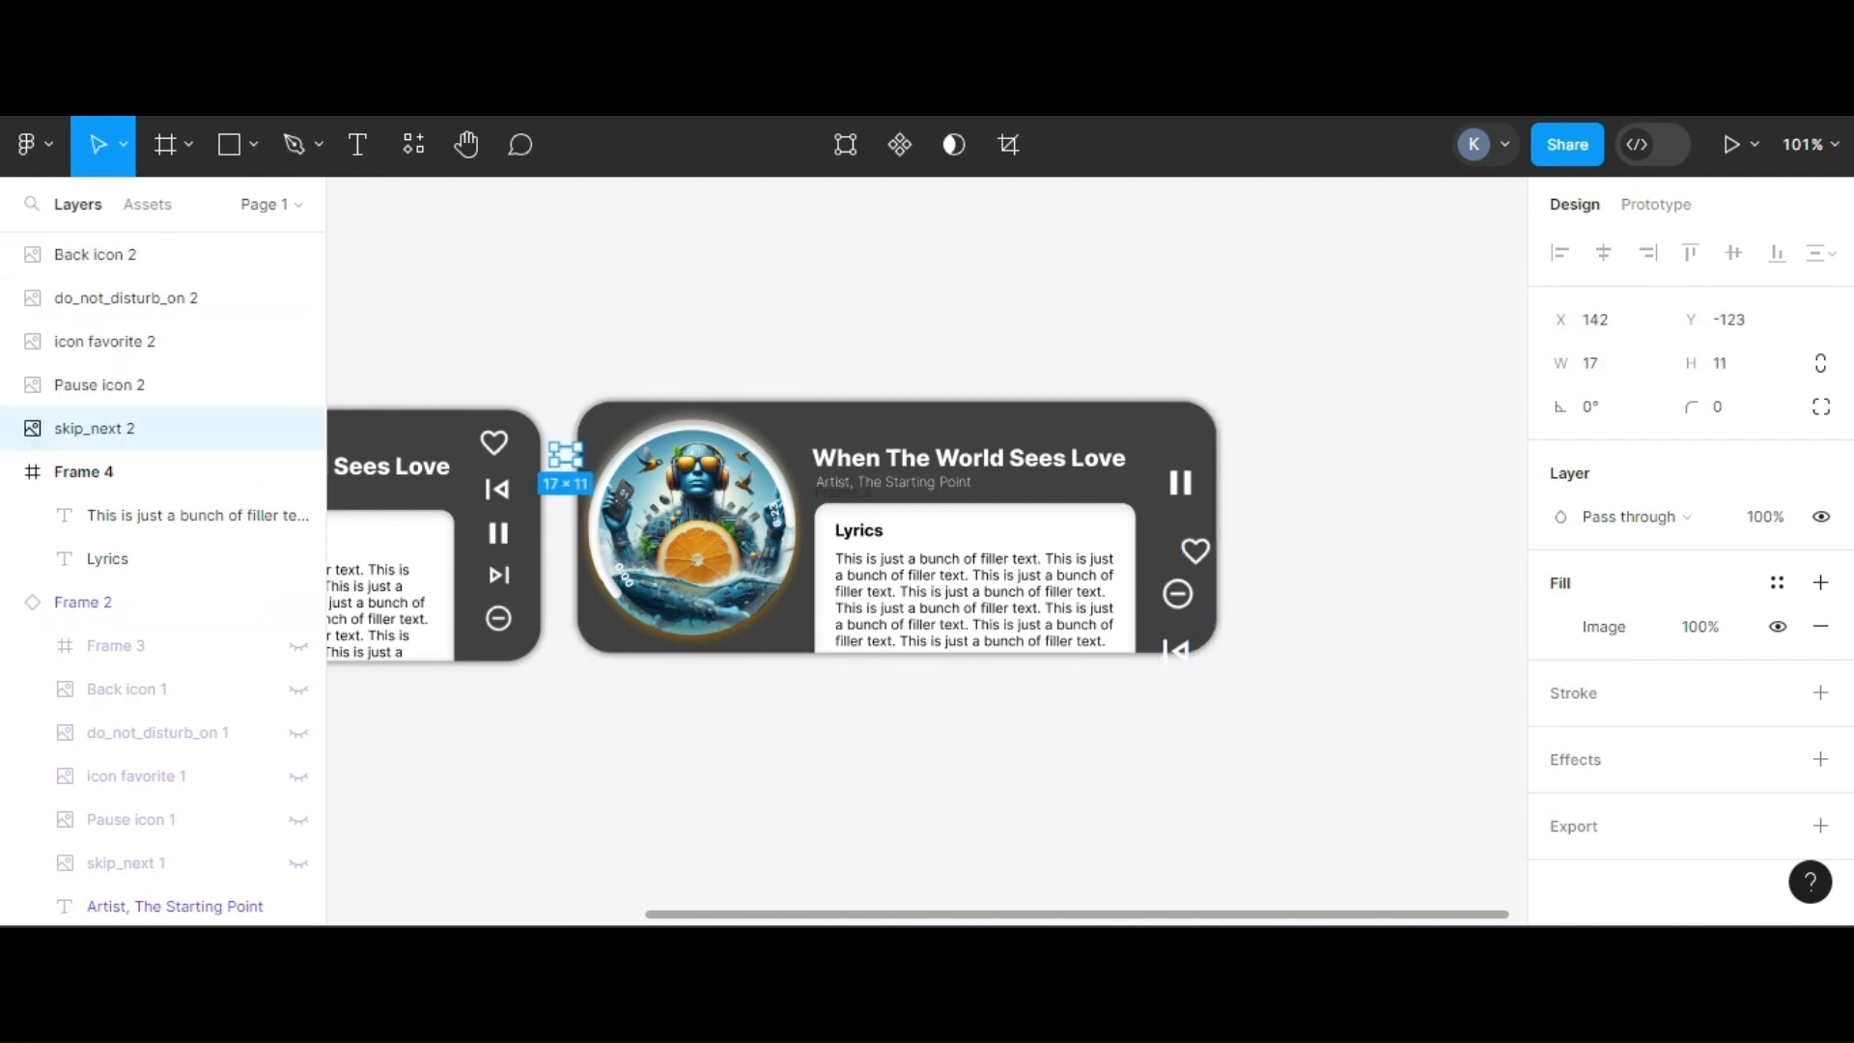
drag(565, 453, 989, 428)
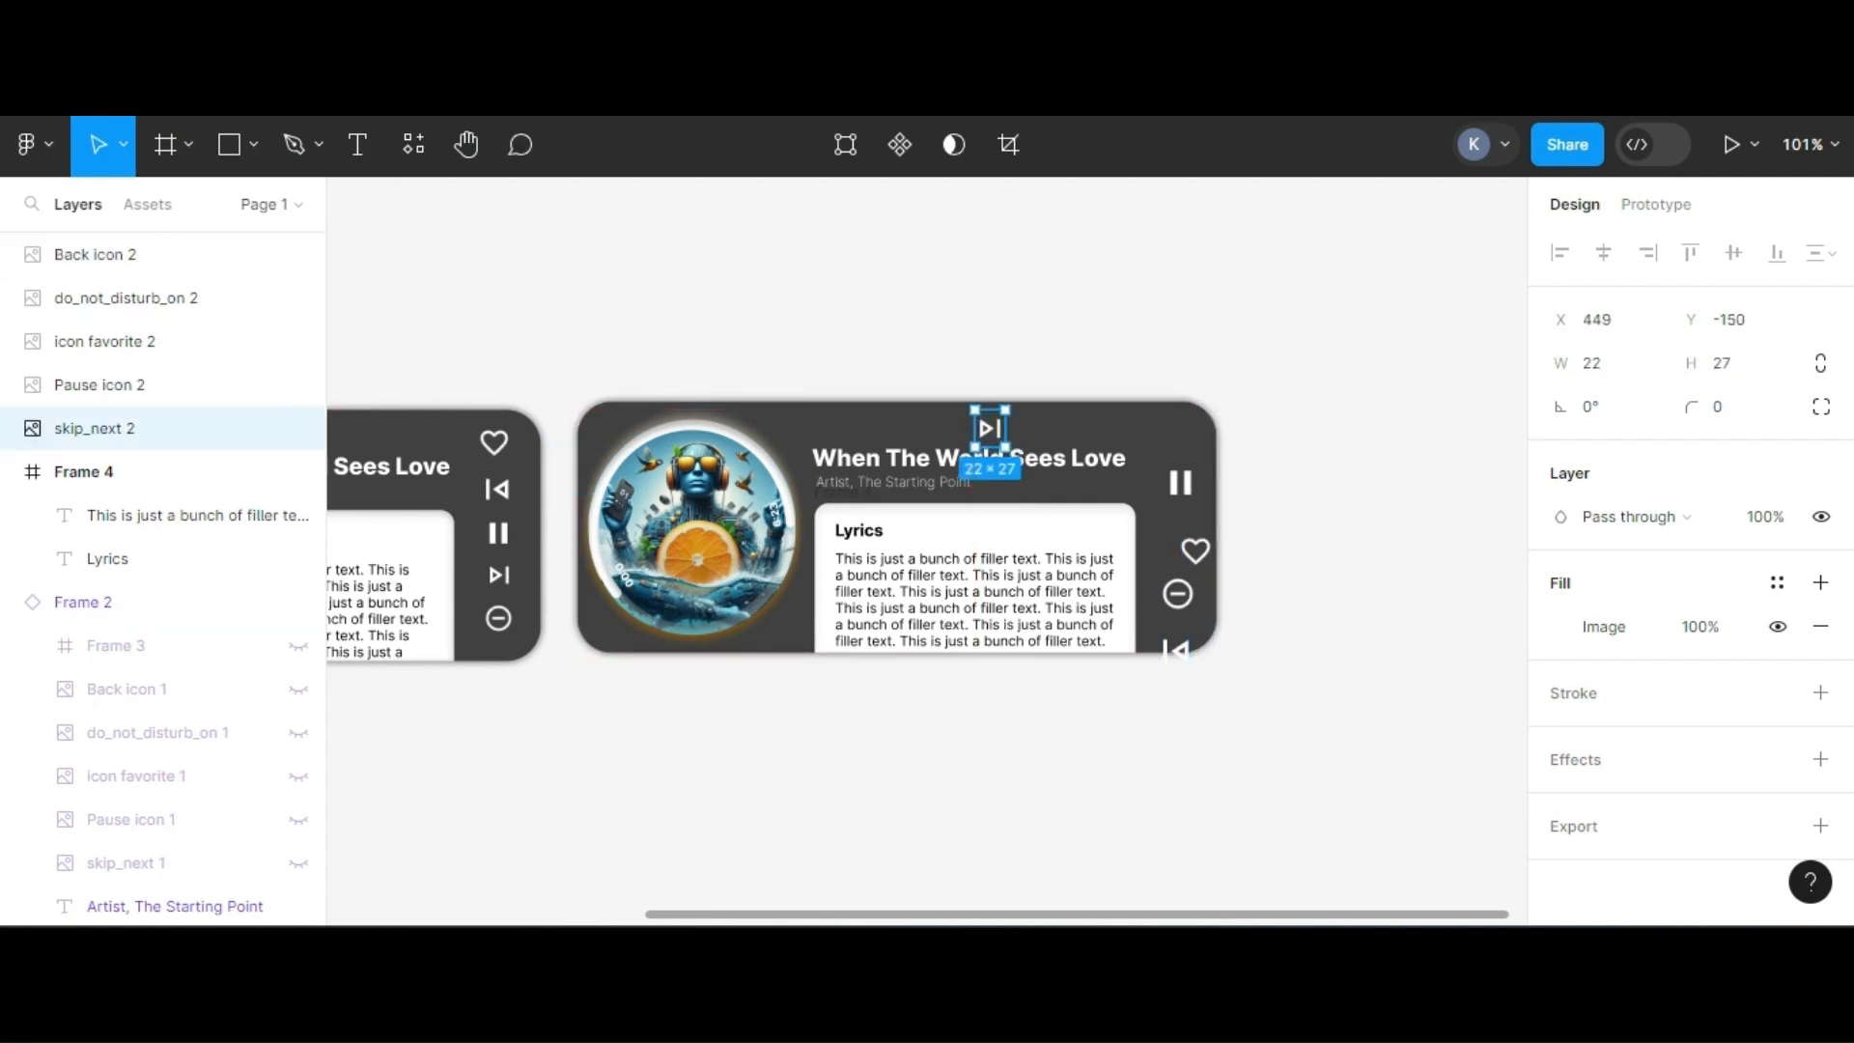
drag(1195, 550, 1169, 446)
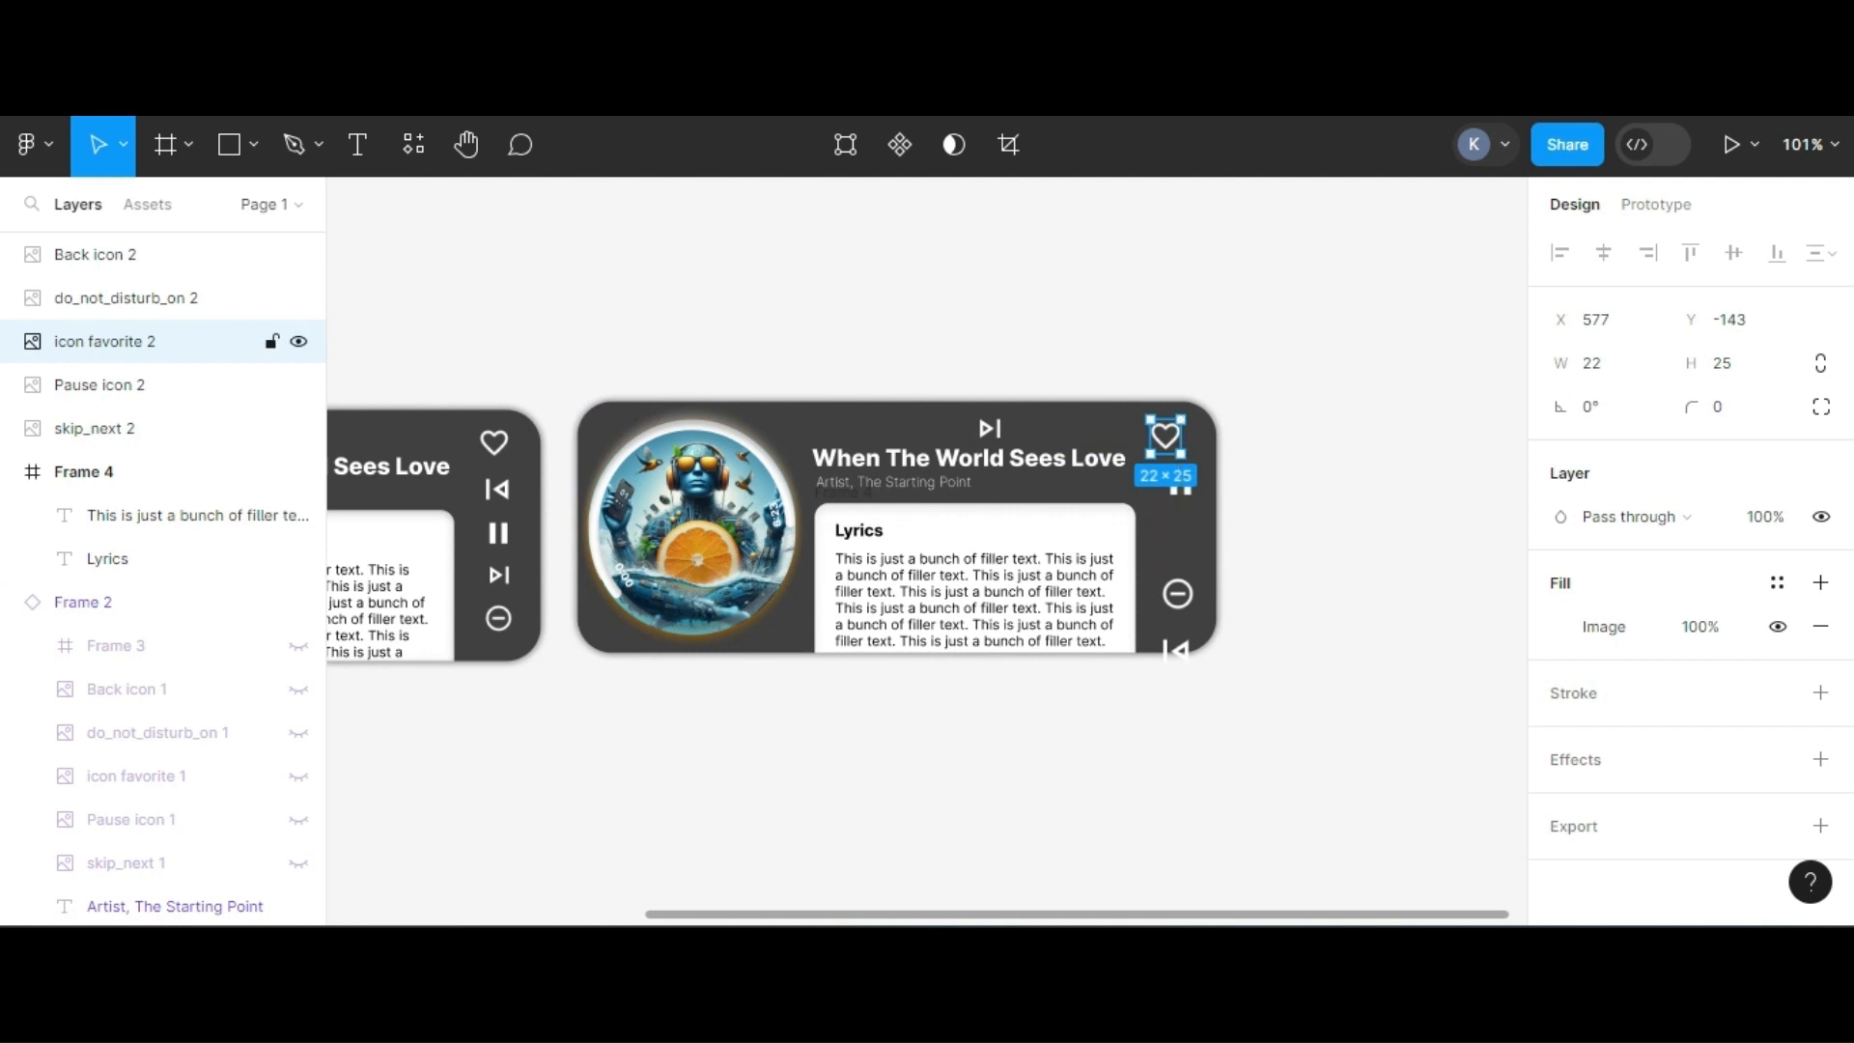
drag(1176, 651, 1145, 484)
drag(1179, 485, 1169, 526)
click(1145, 484)
click(1176, 524)
drag(990, 427, 1169, 602)
click(1177, 594)
drag(1146, 435, 1164, 437)
key(ctrl+z)
Select all five icons and shift them together slightly right and down, centring the column between the lyrics panel and the card's edge.
click(106, 341)
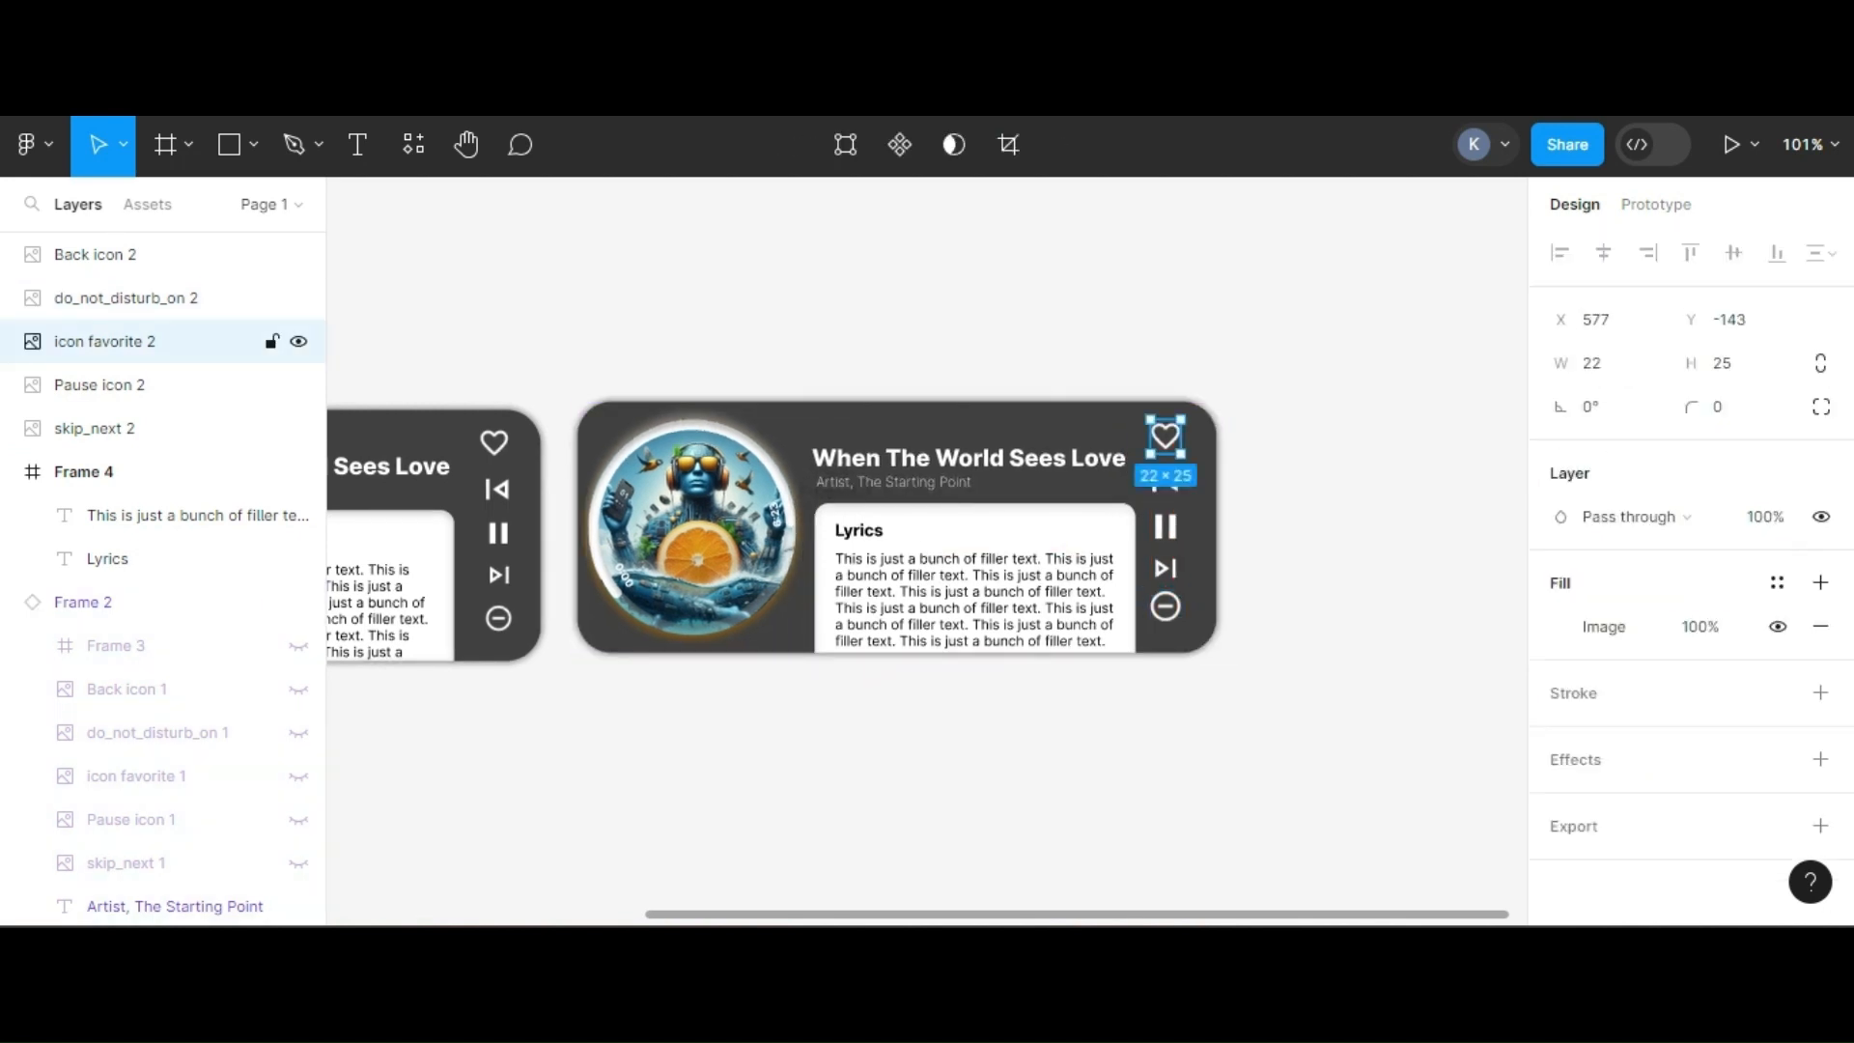
shift+click(97, 254)
shift+click(99, 384)
ctrl+click(95, 428)
ctrl+click(126, 297)
drag(1166, 526, 1175, 532)
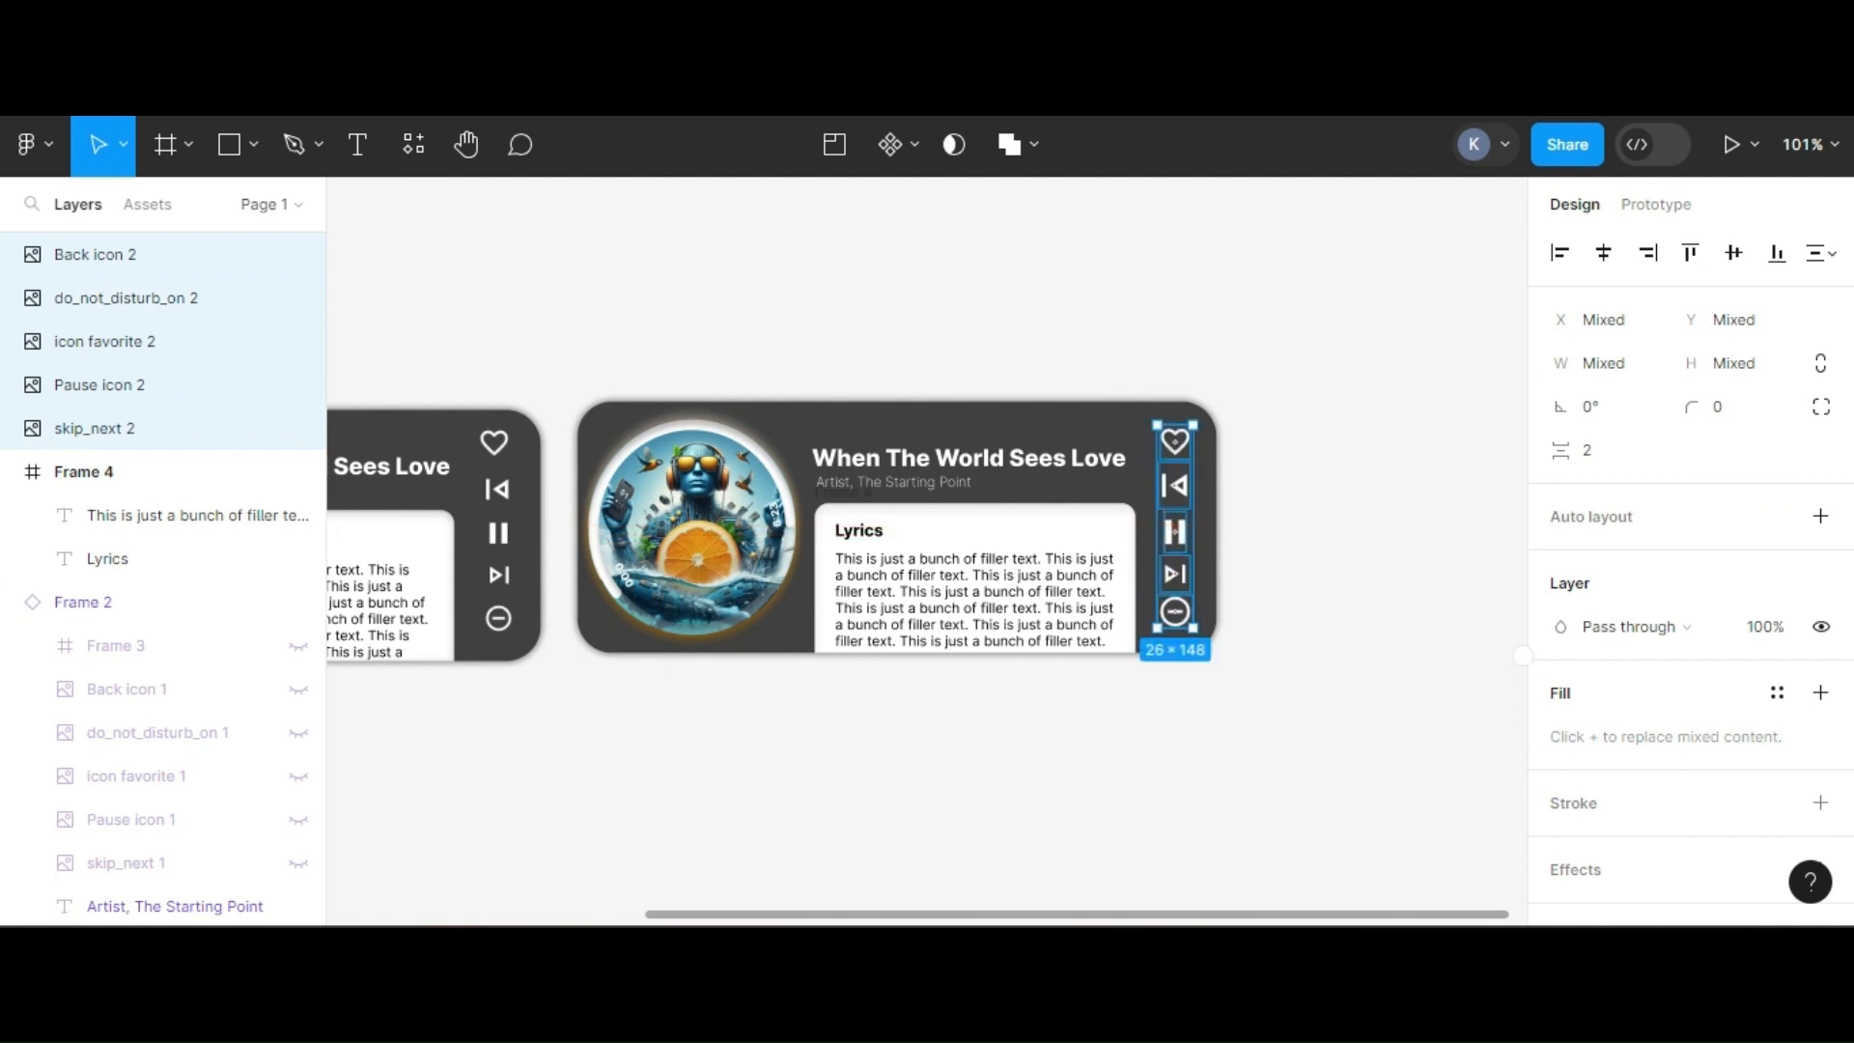
key(Escape)
scroll(750, 523, up, 2)
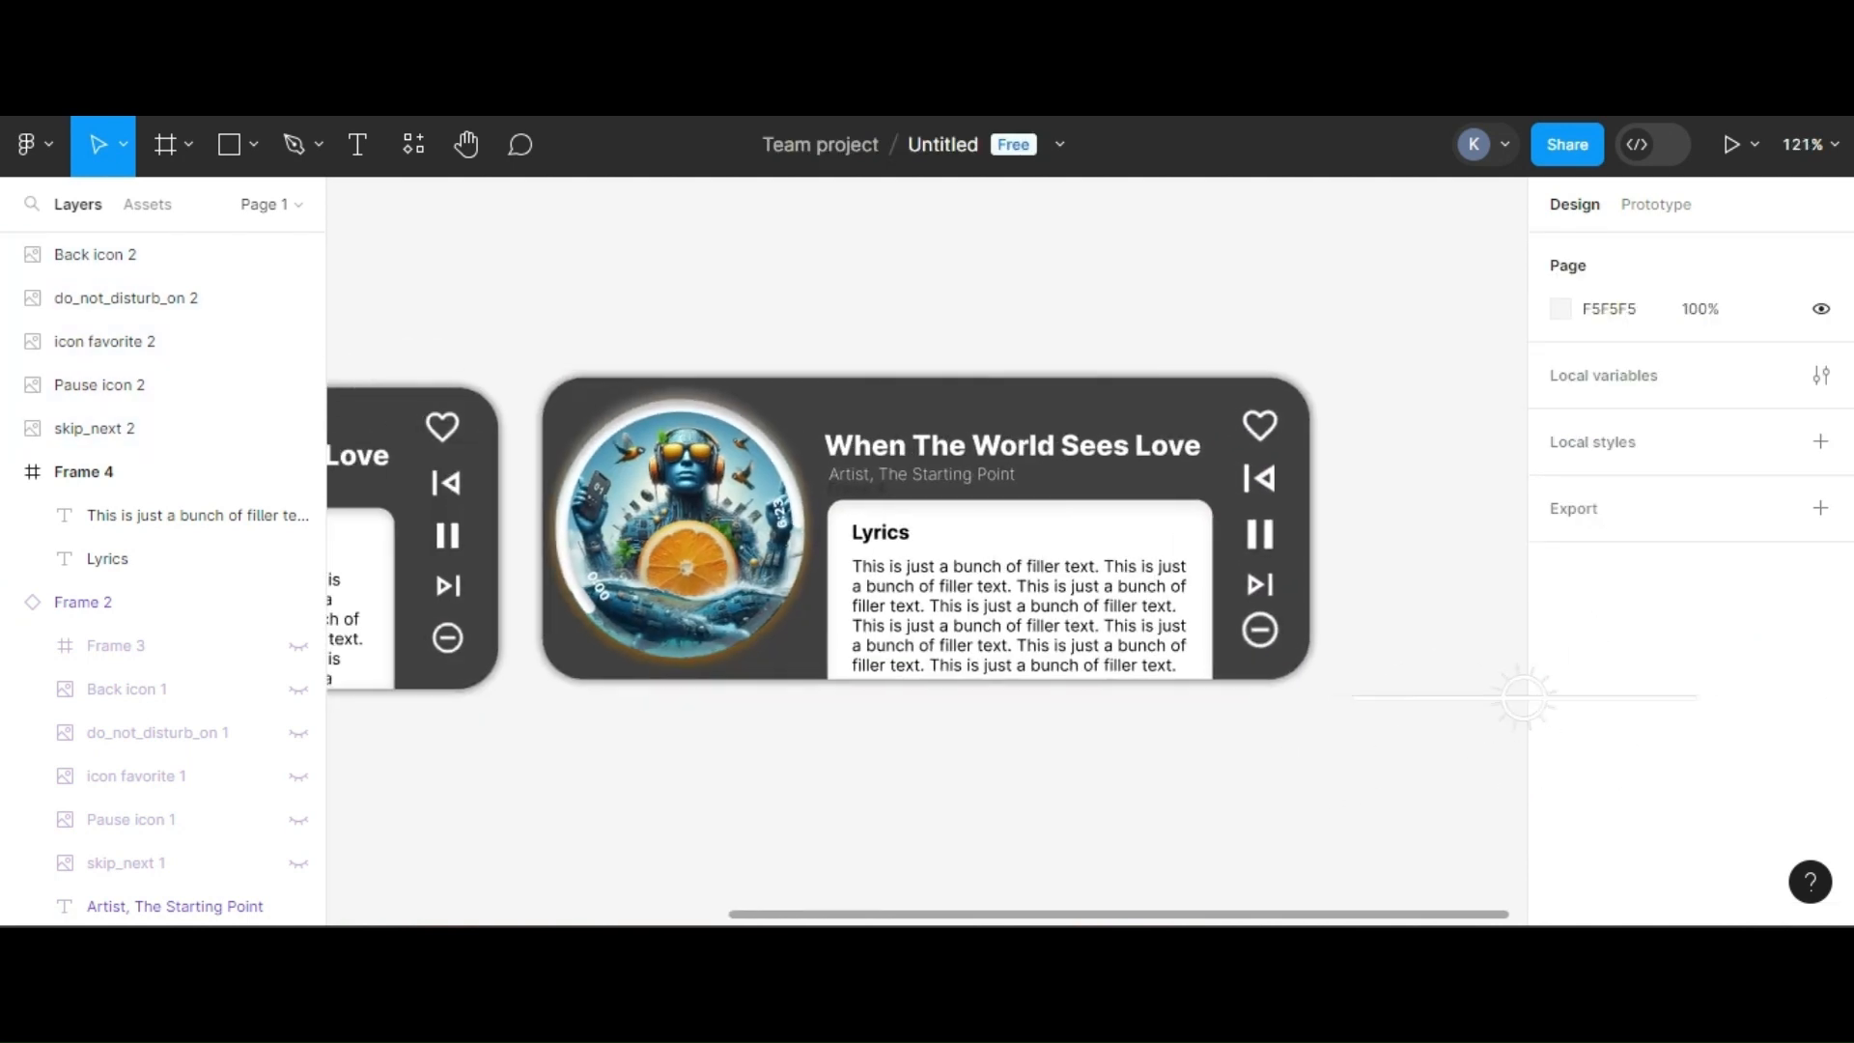